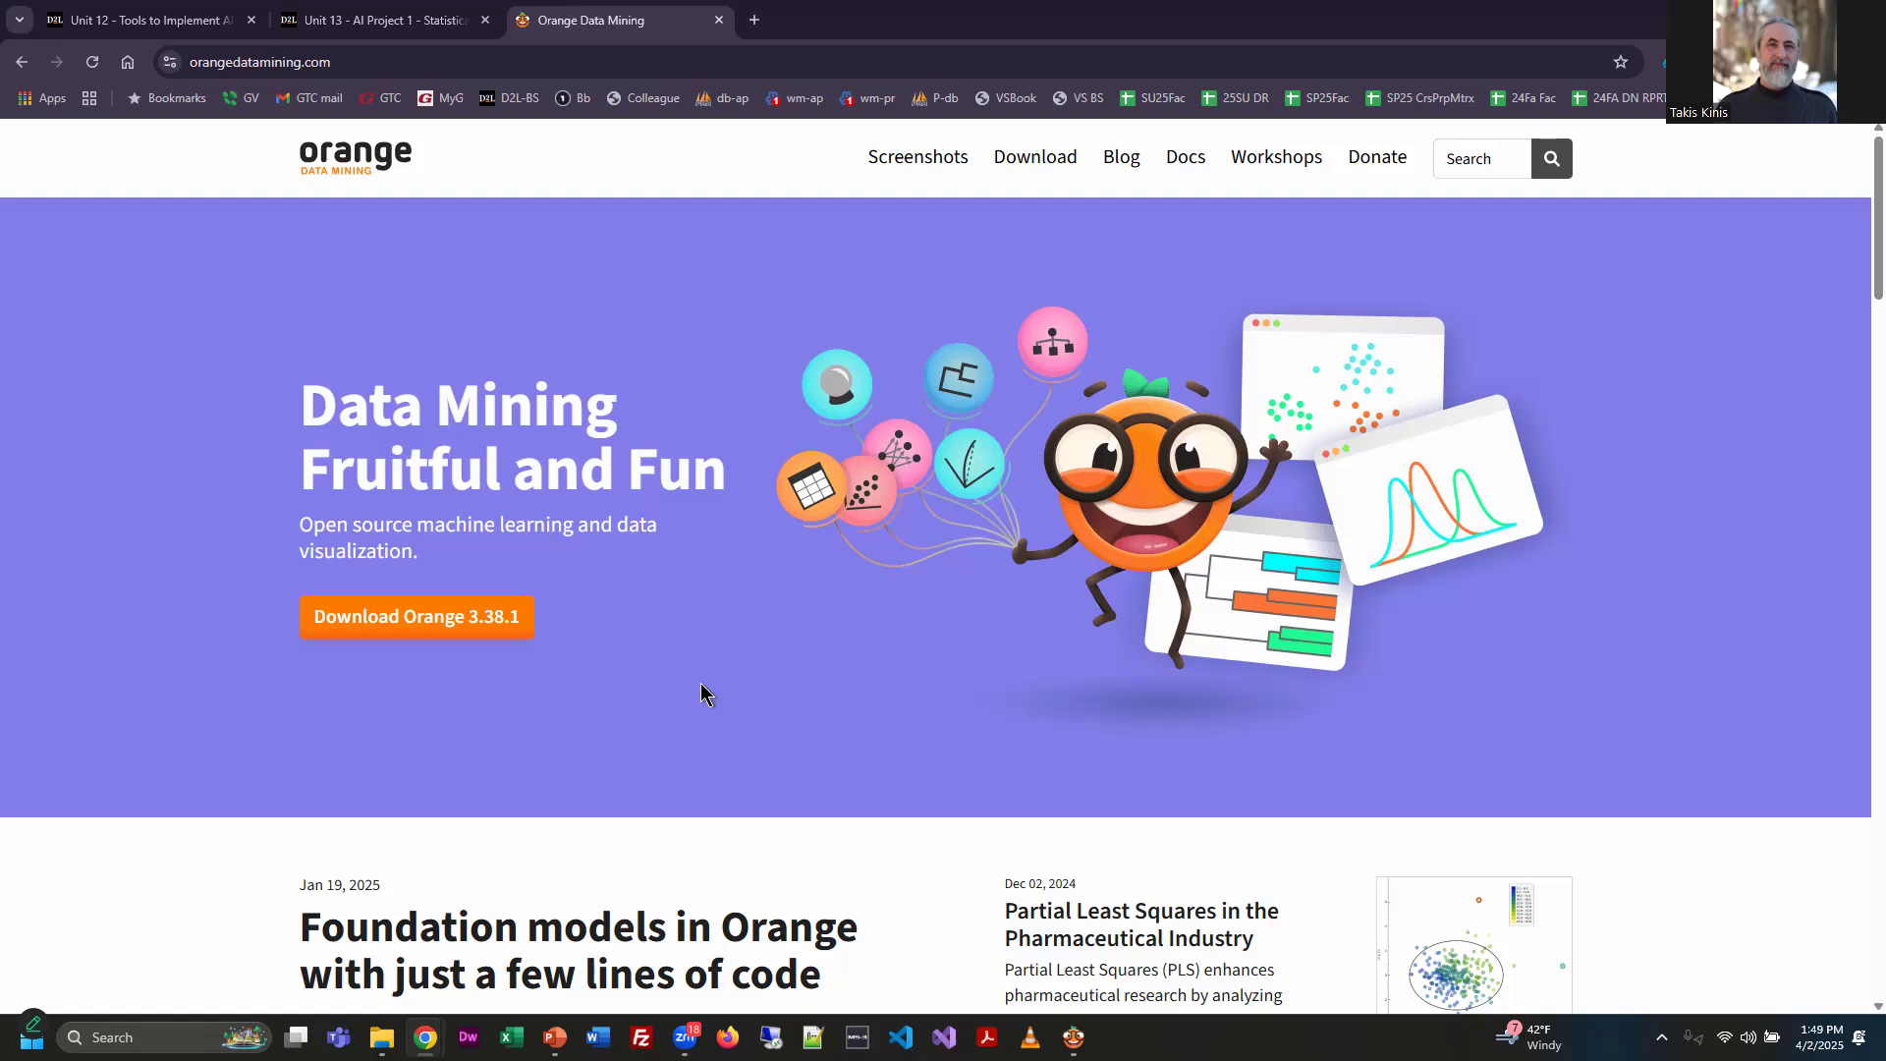
# View the Orange download page and launch the portable Orange copy from its folder on the TK-Data (D:) drive
pyautogui.click(1035, 157)
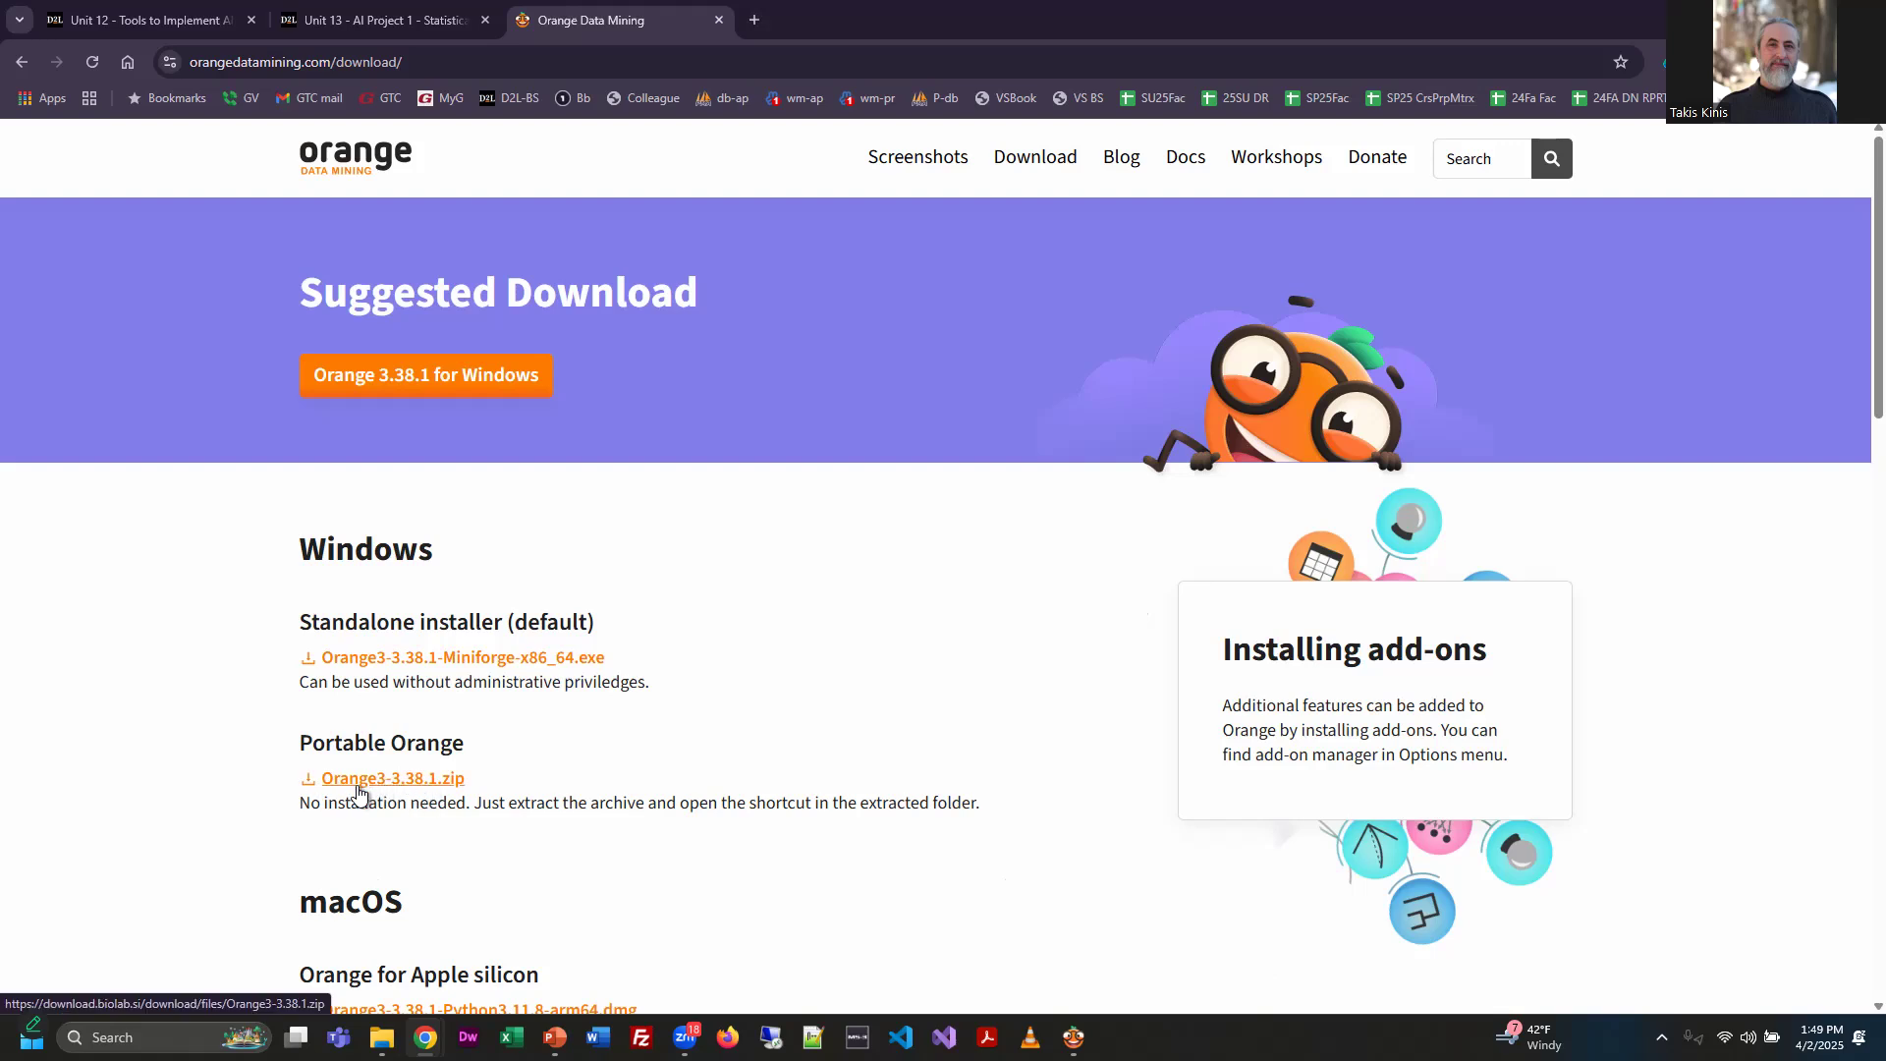
pyautogui.click(382, 1037)
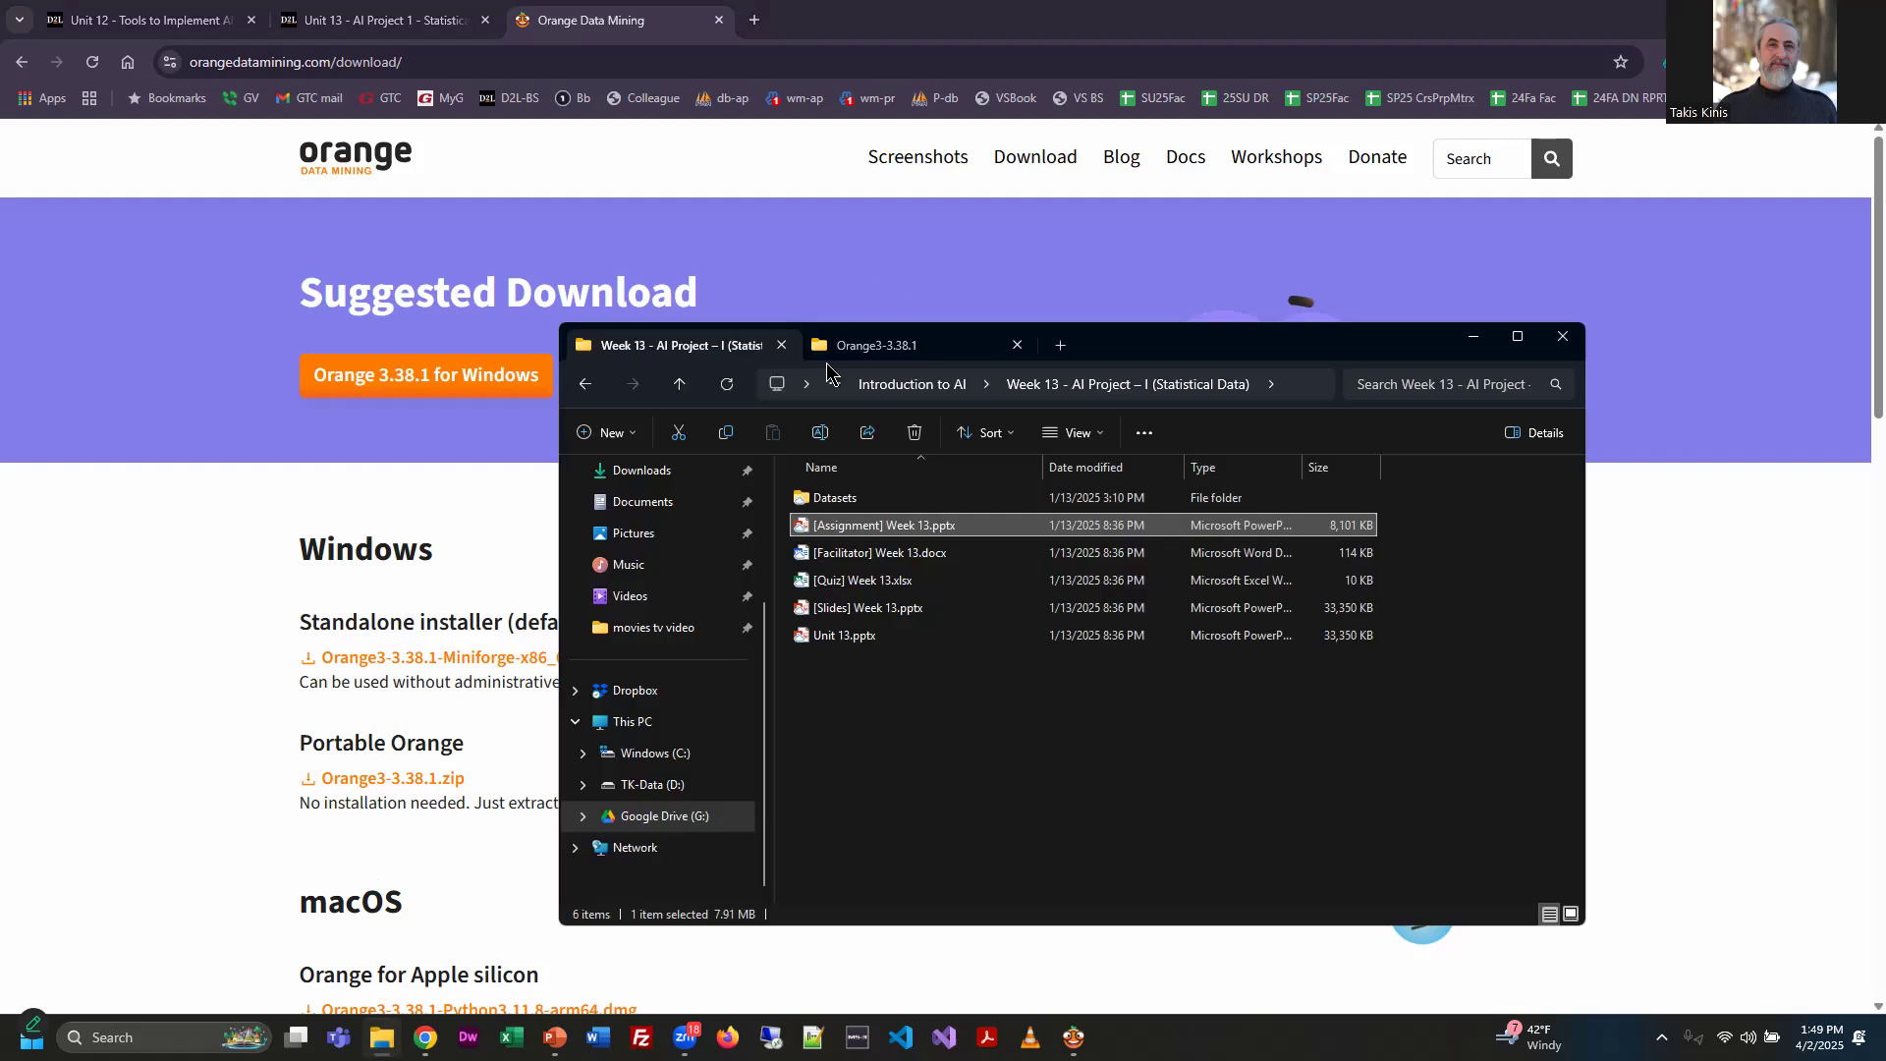
pyautogui.click(652, 784)
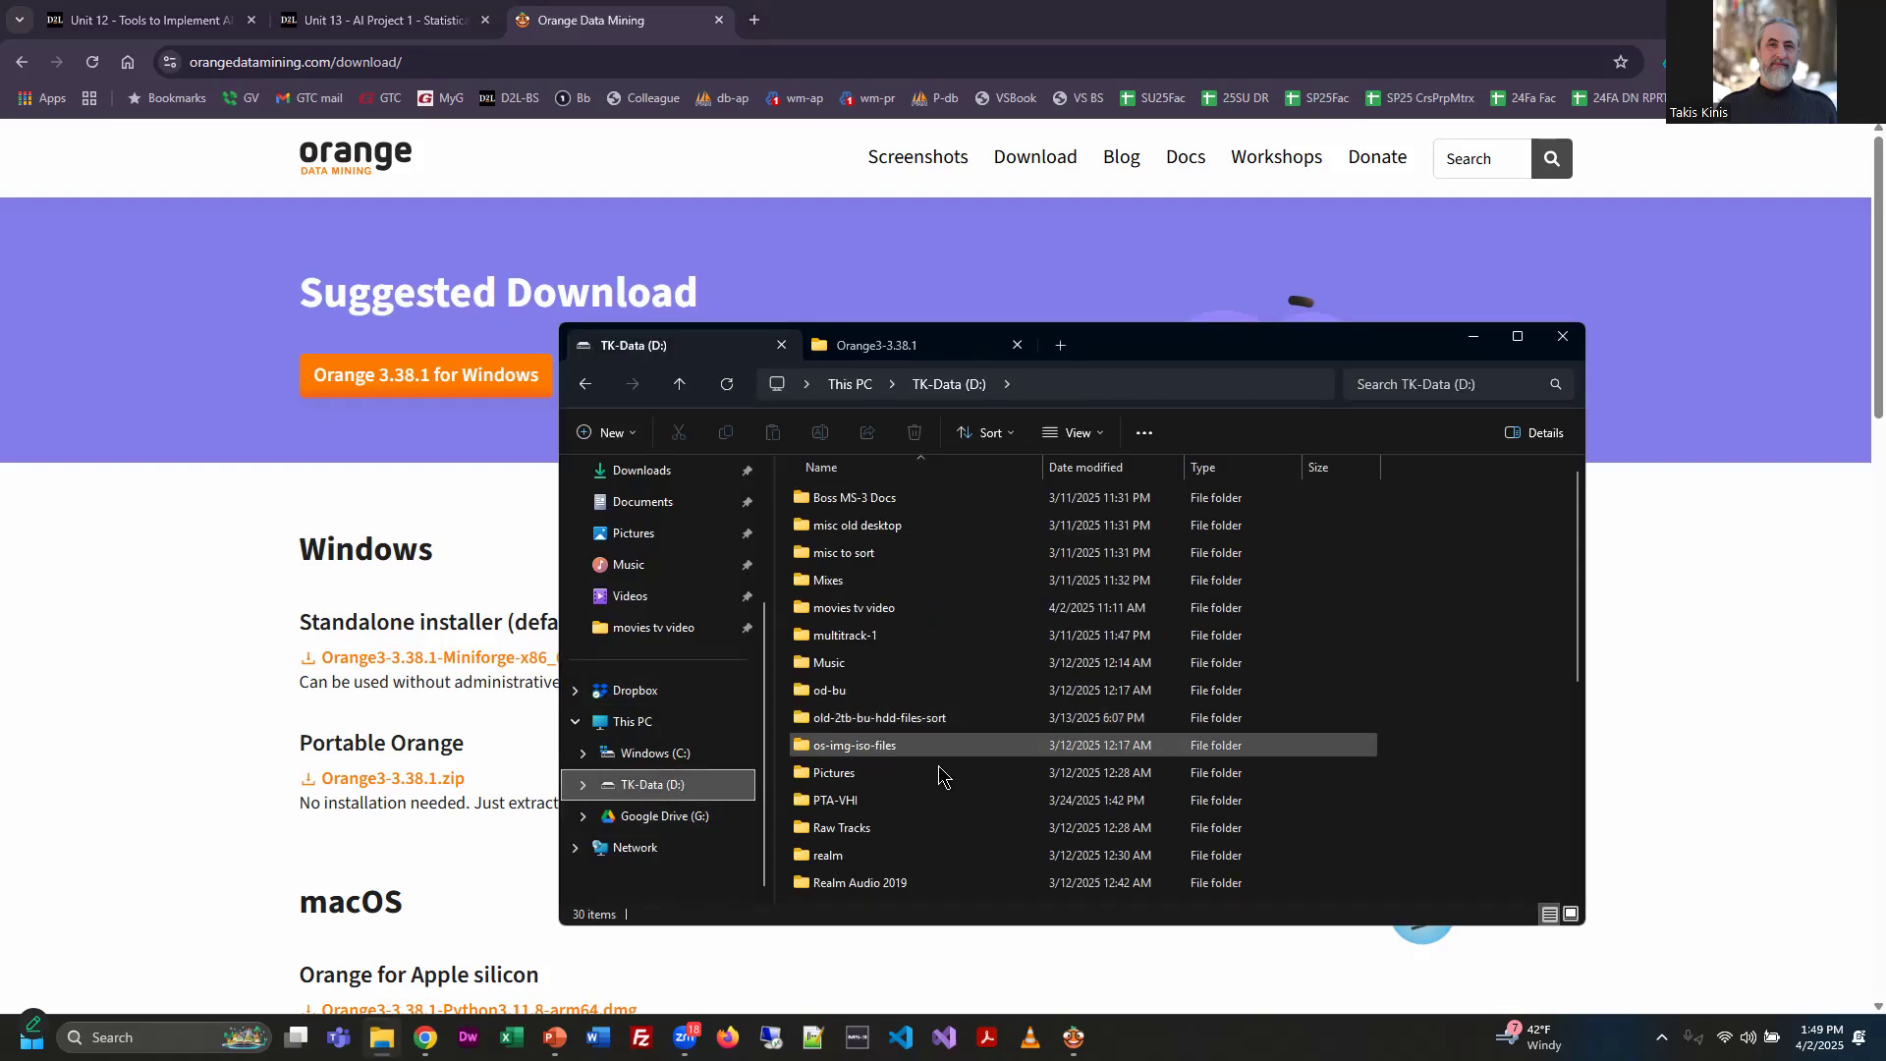
pyautogui.scroll(-2, 798, 769)
pyautogui.doubleClick(838, 653)
pyautogui.scroll(-1, 941, 796)
pyautogui.scroll(-1, 941, 800)
pyautogui.doubleClick(882, 683)
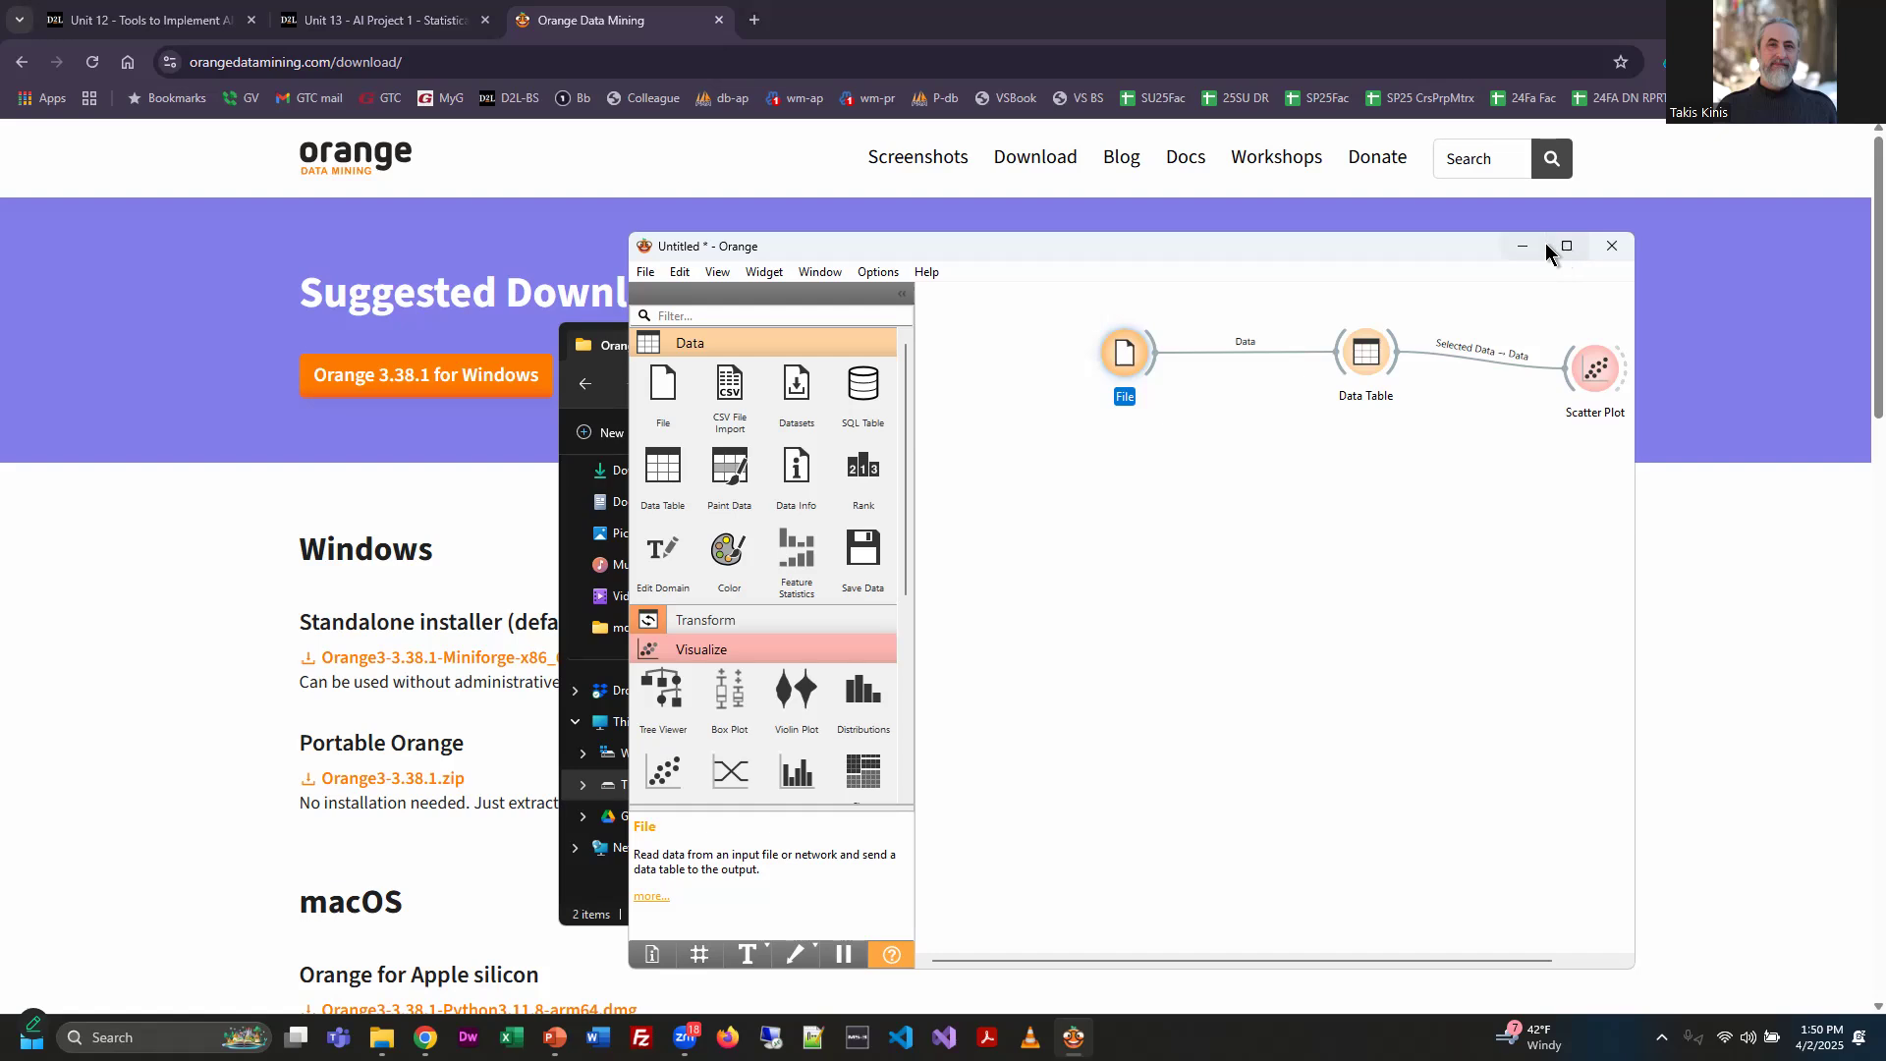
# Delete the connected File, Data Table and Scatter Plot widgets from the workflow canvas
pyautogui.moveTo(1546, 245)
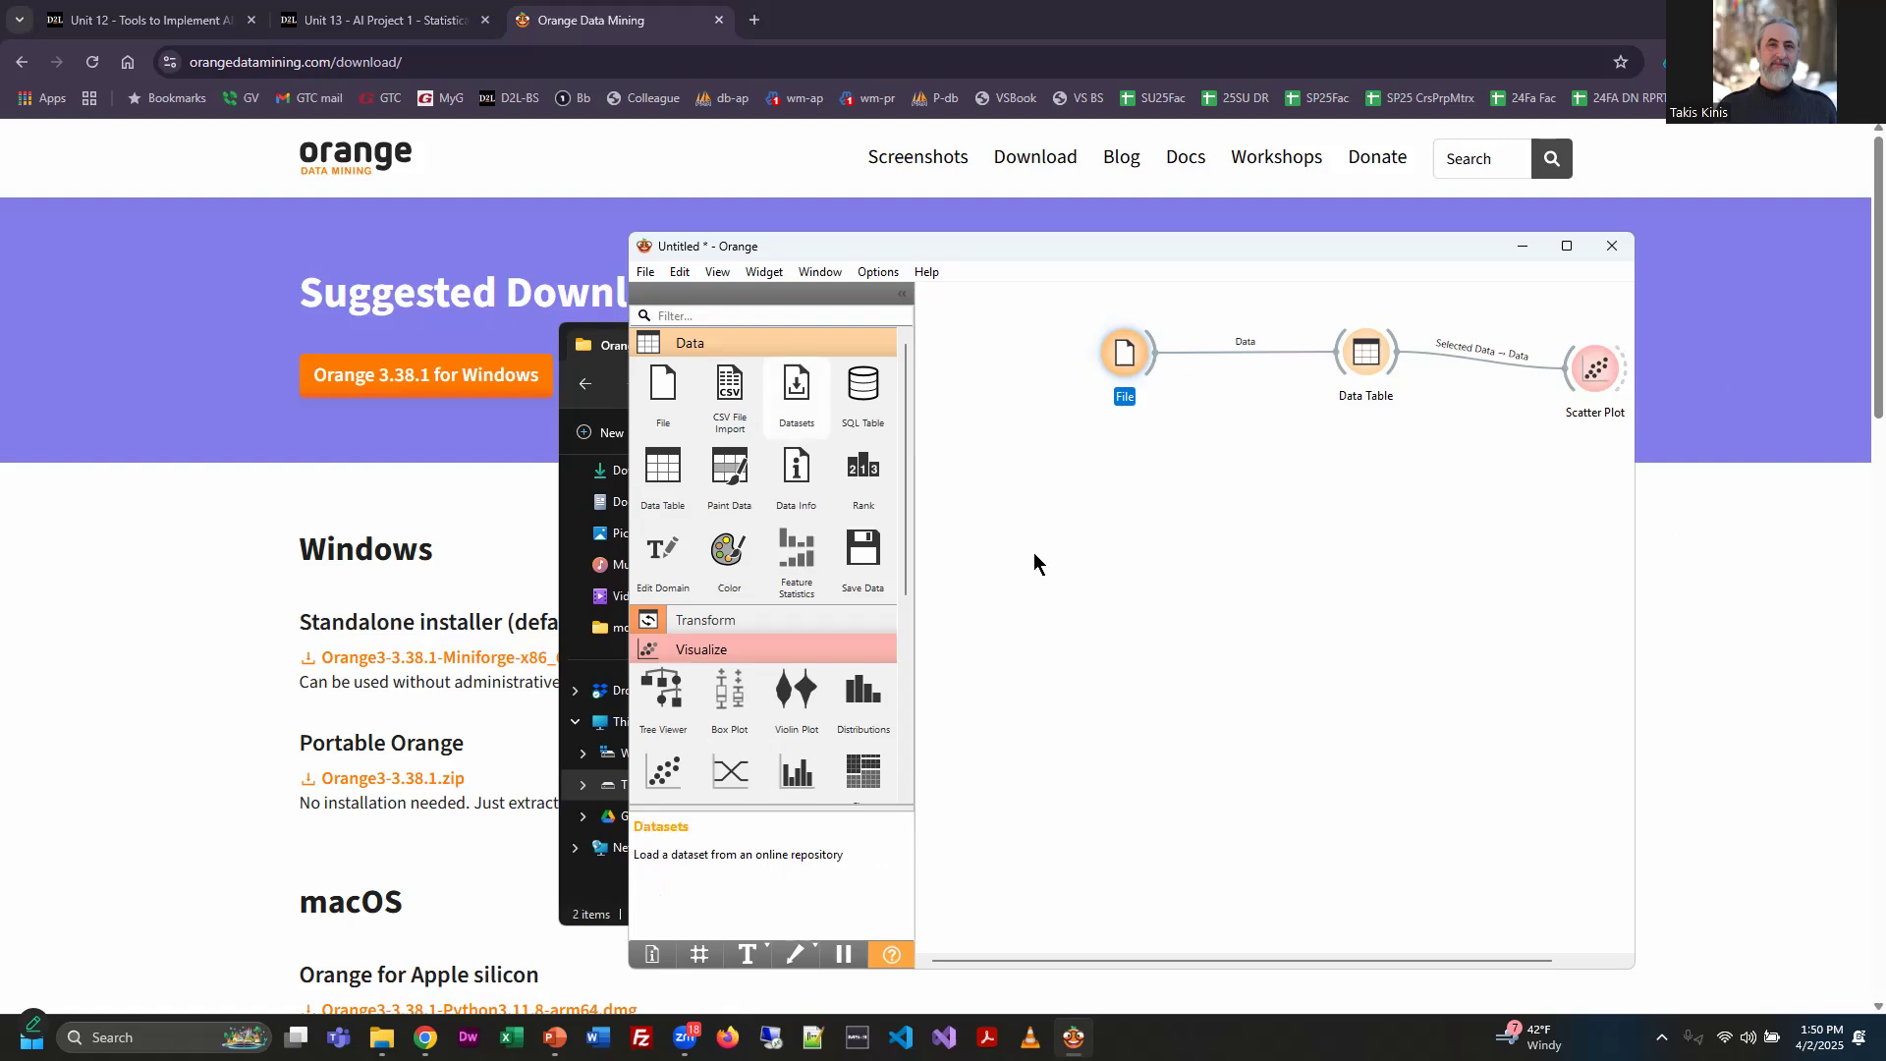
pyautogui.click(645, 272)
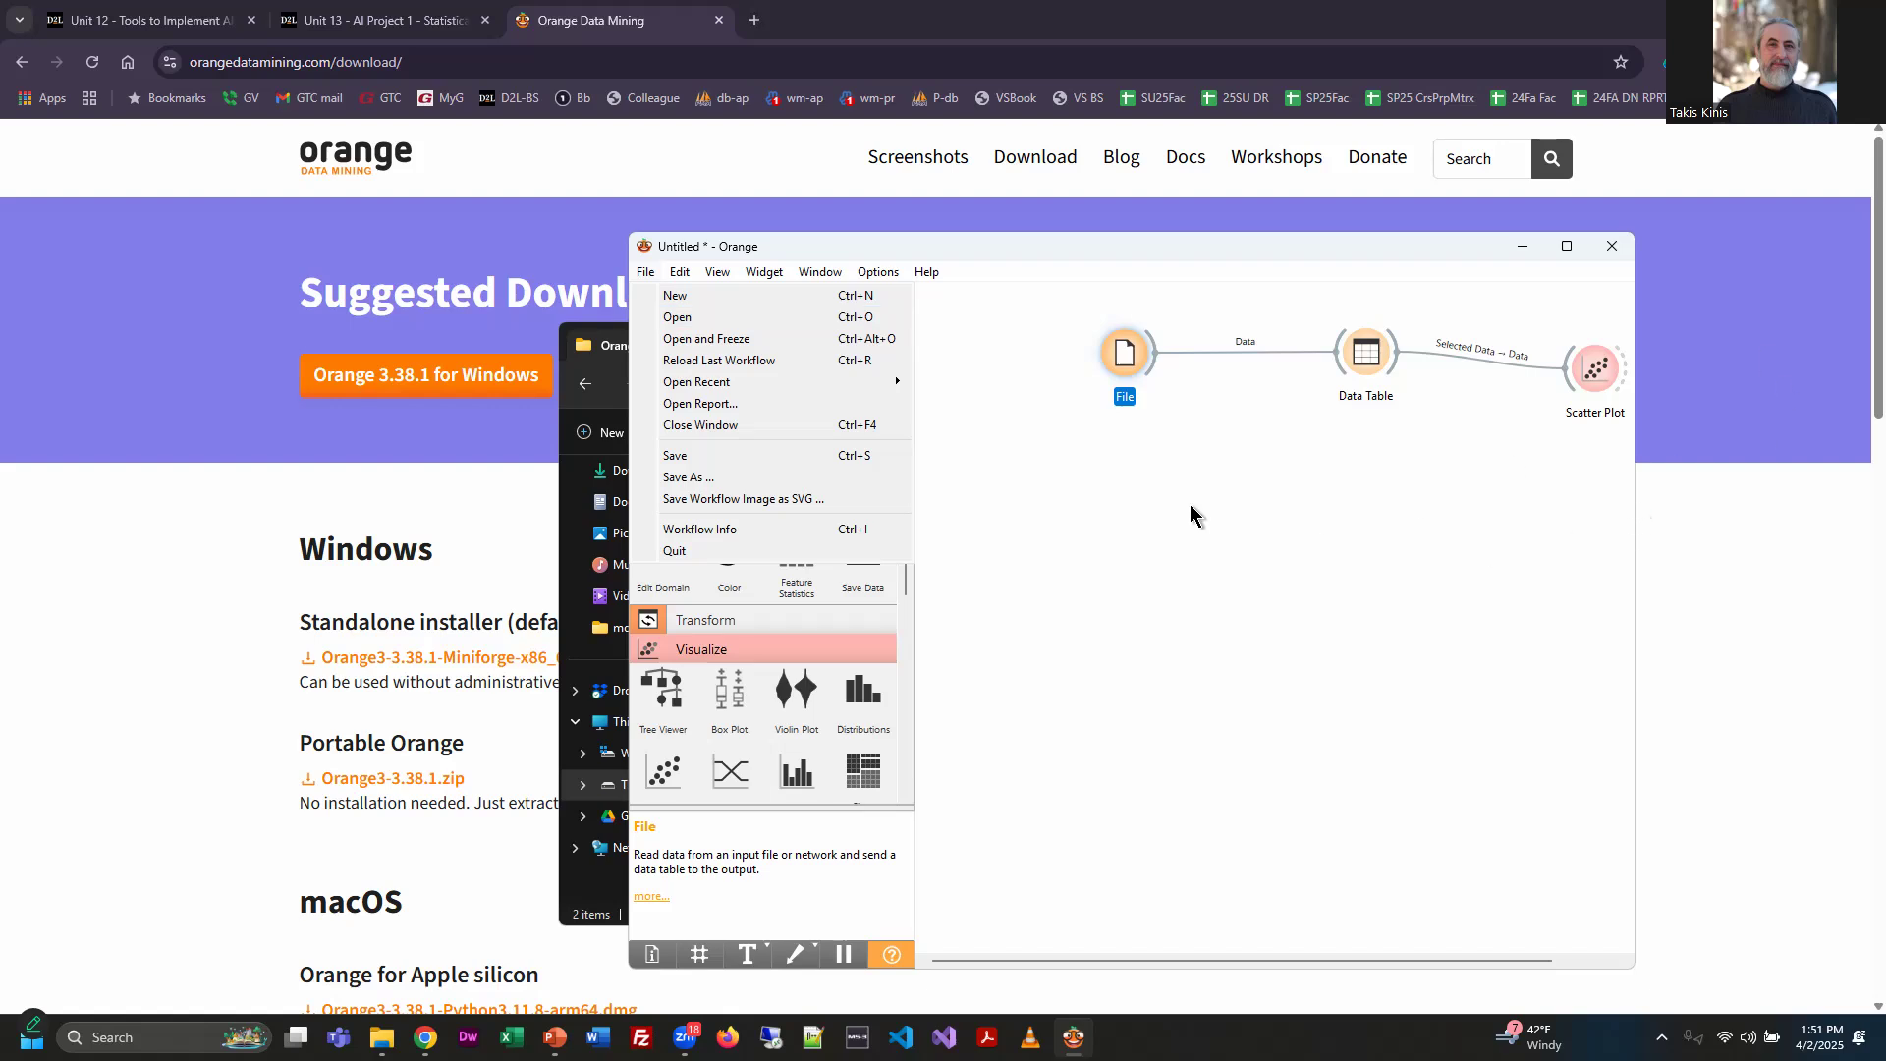
pyautogui.moveTo(1031, 313); pyautogui.dragTo(1628, 474)
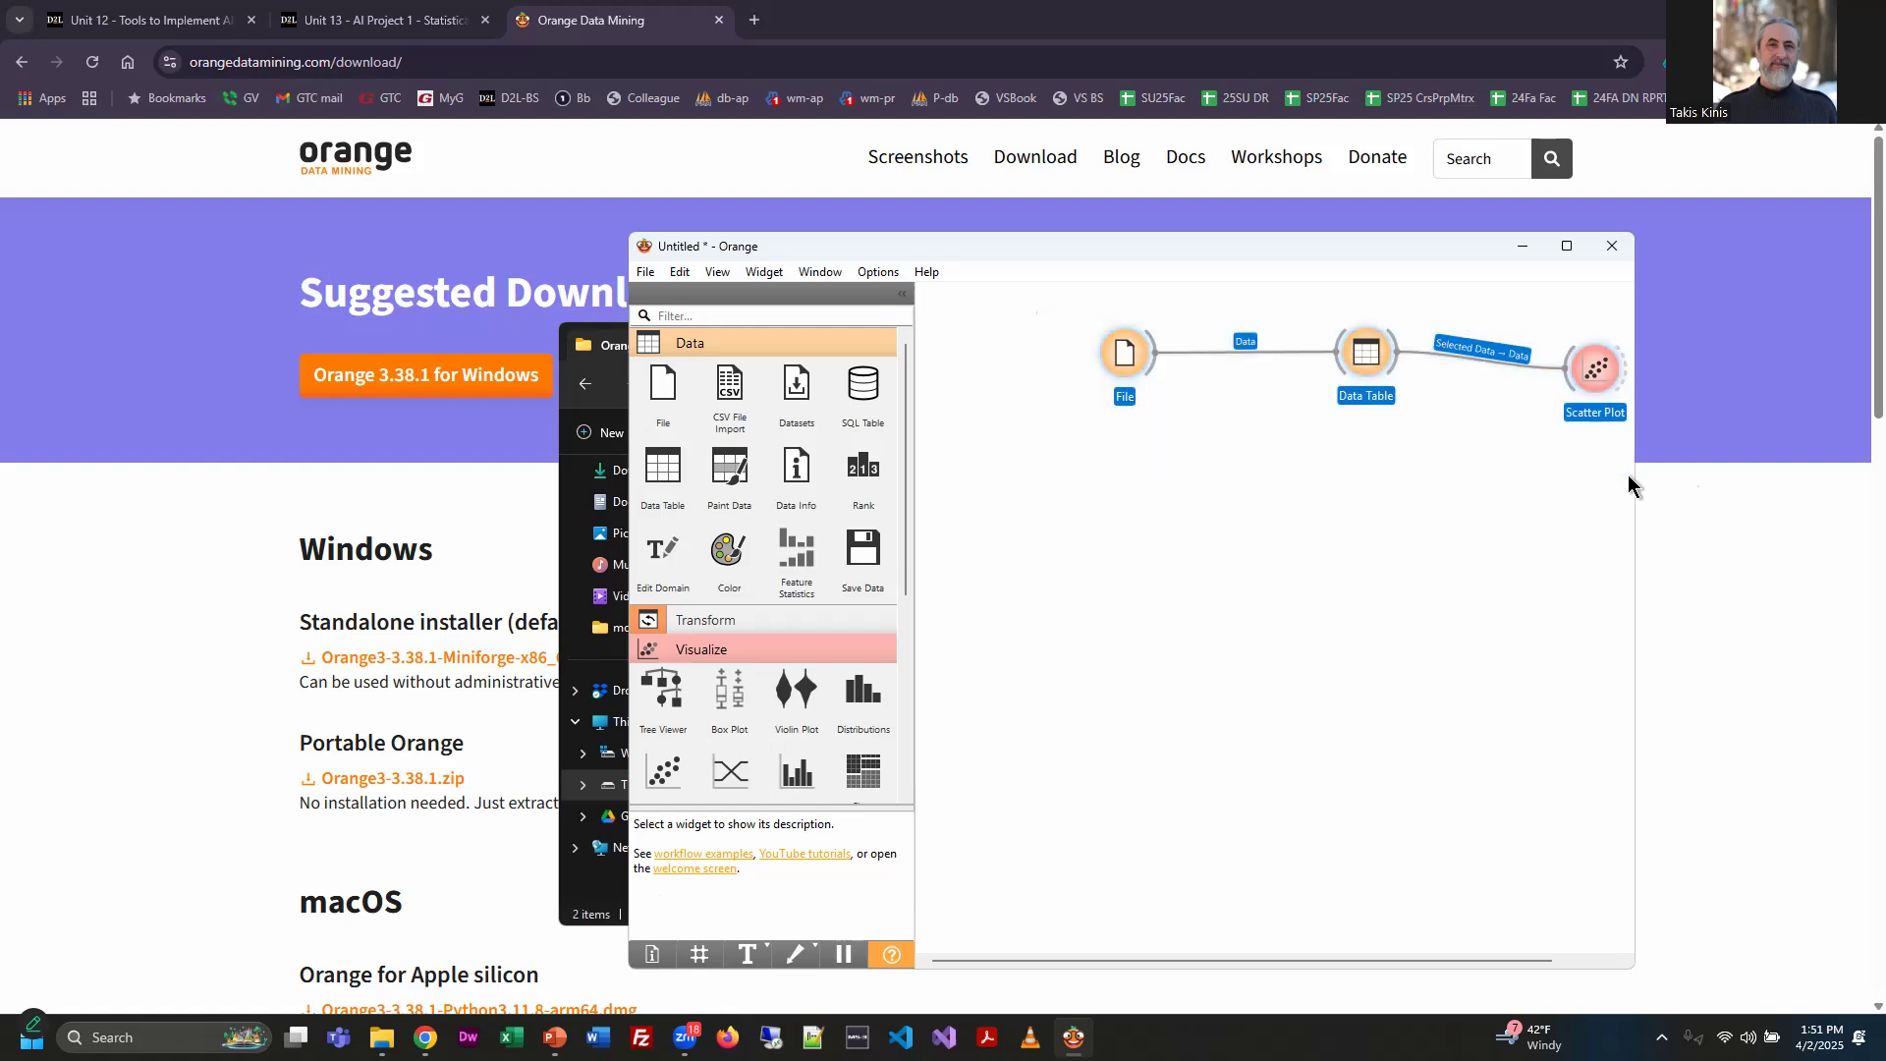
pyautogui.press('Delete')
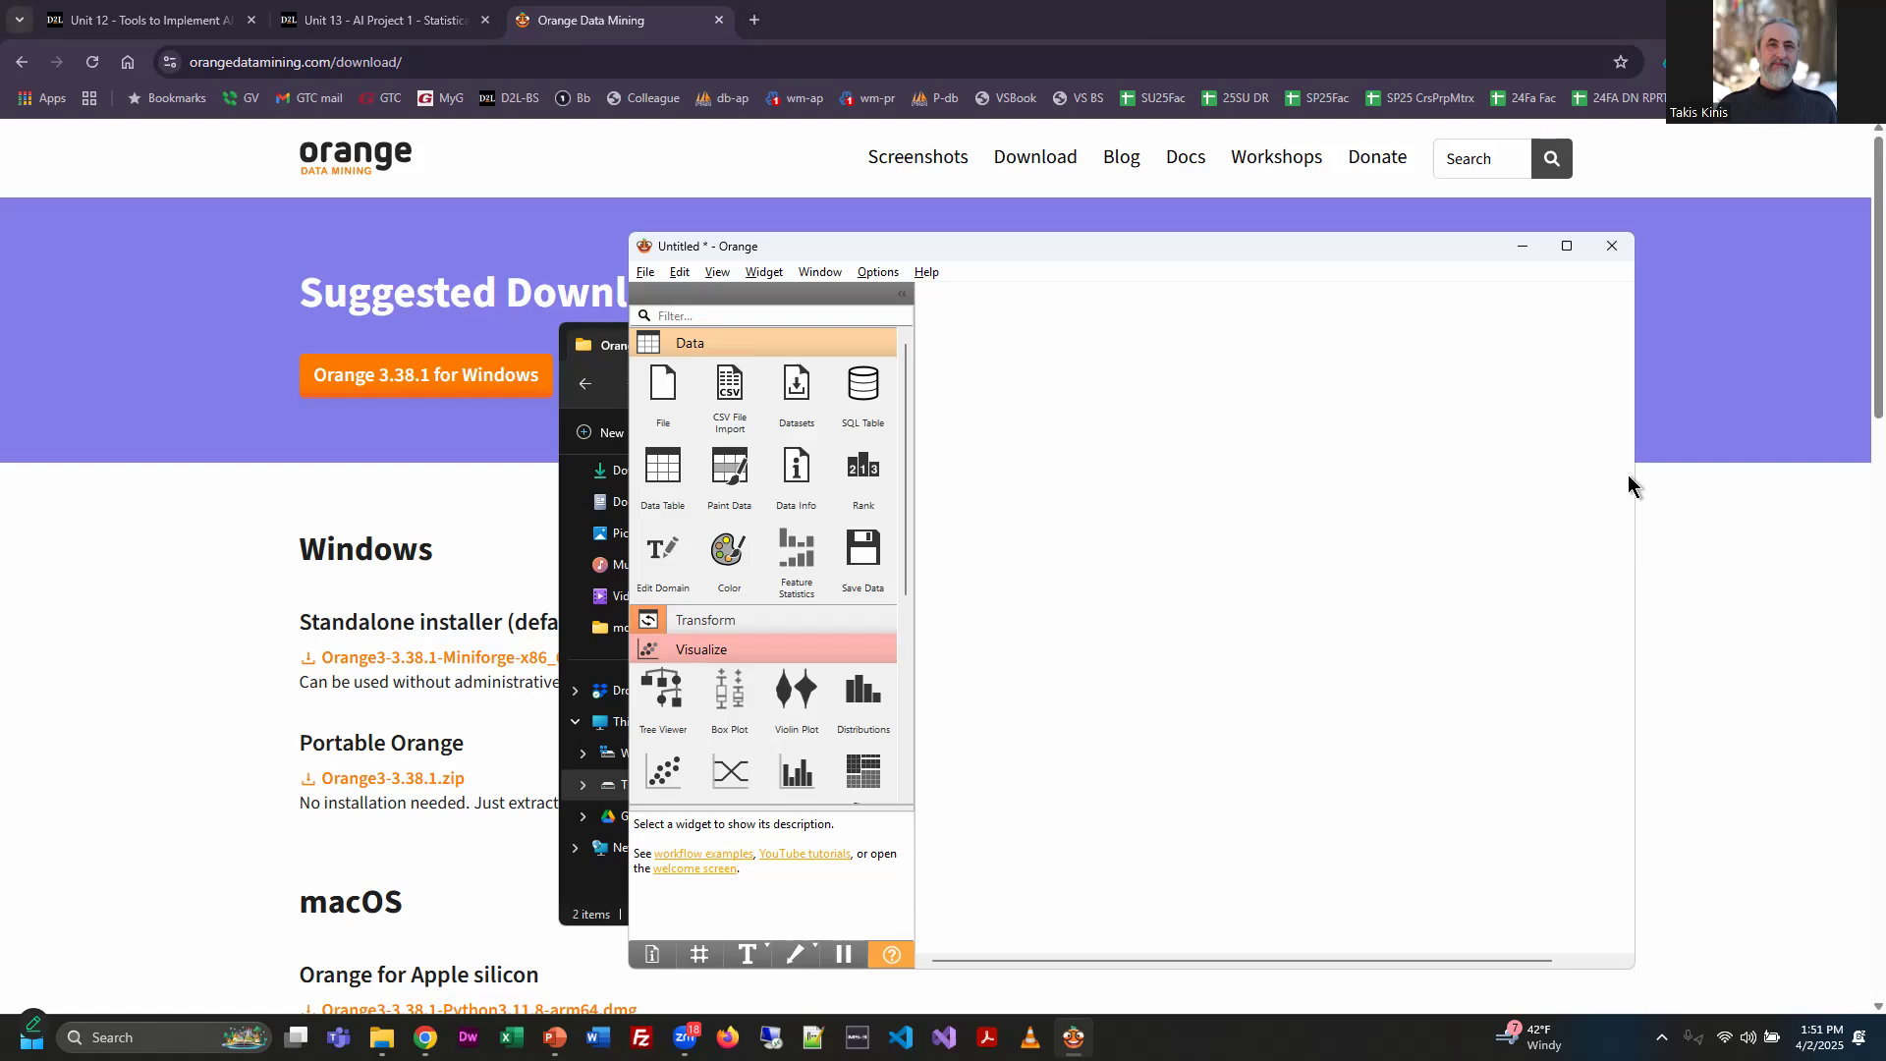
# Move the Unit 13 slides window out of view and close the Orange Data Mining browser tab
pyautogui.hotkey('alt', 'Tab')
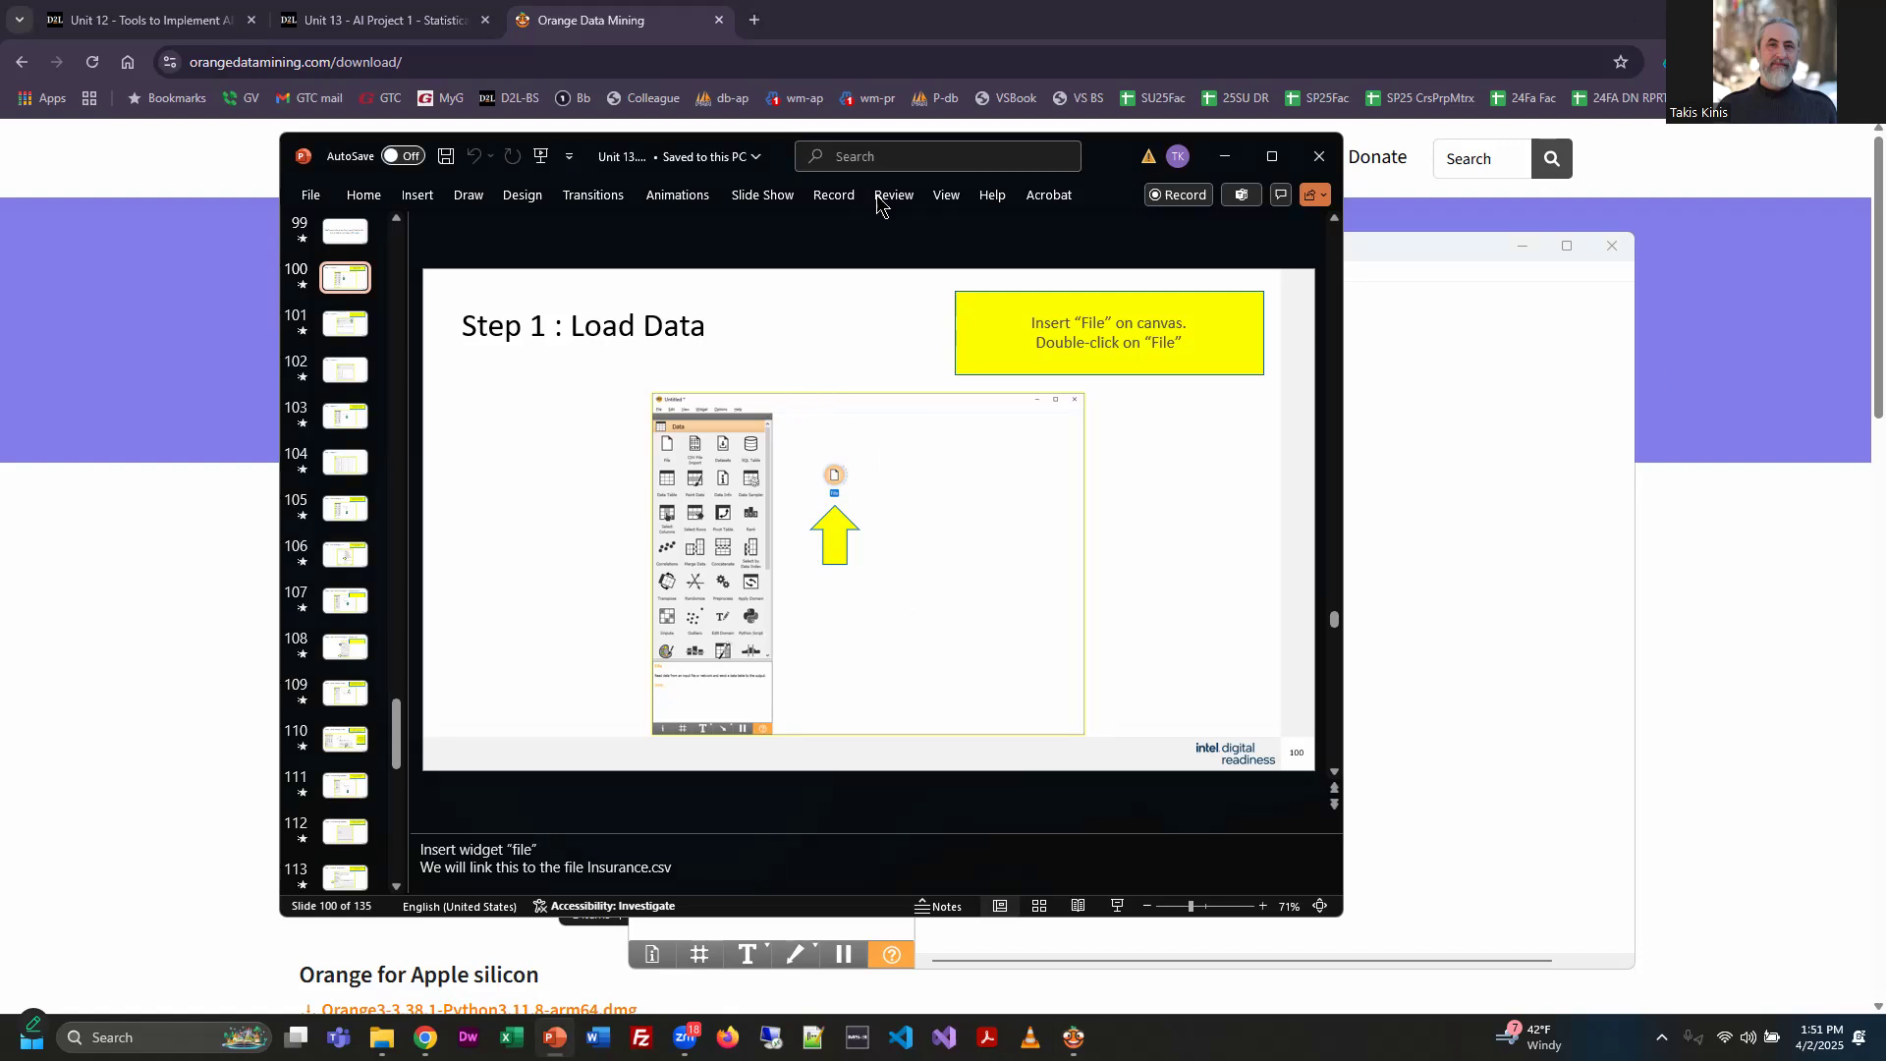
pyautogui.moveTo(1098, 169); pyautogui.dragTo(0, 575)
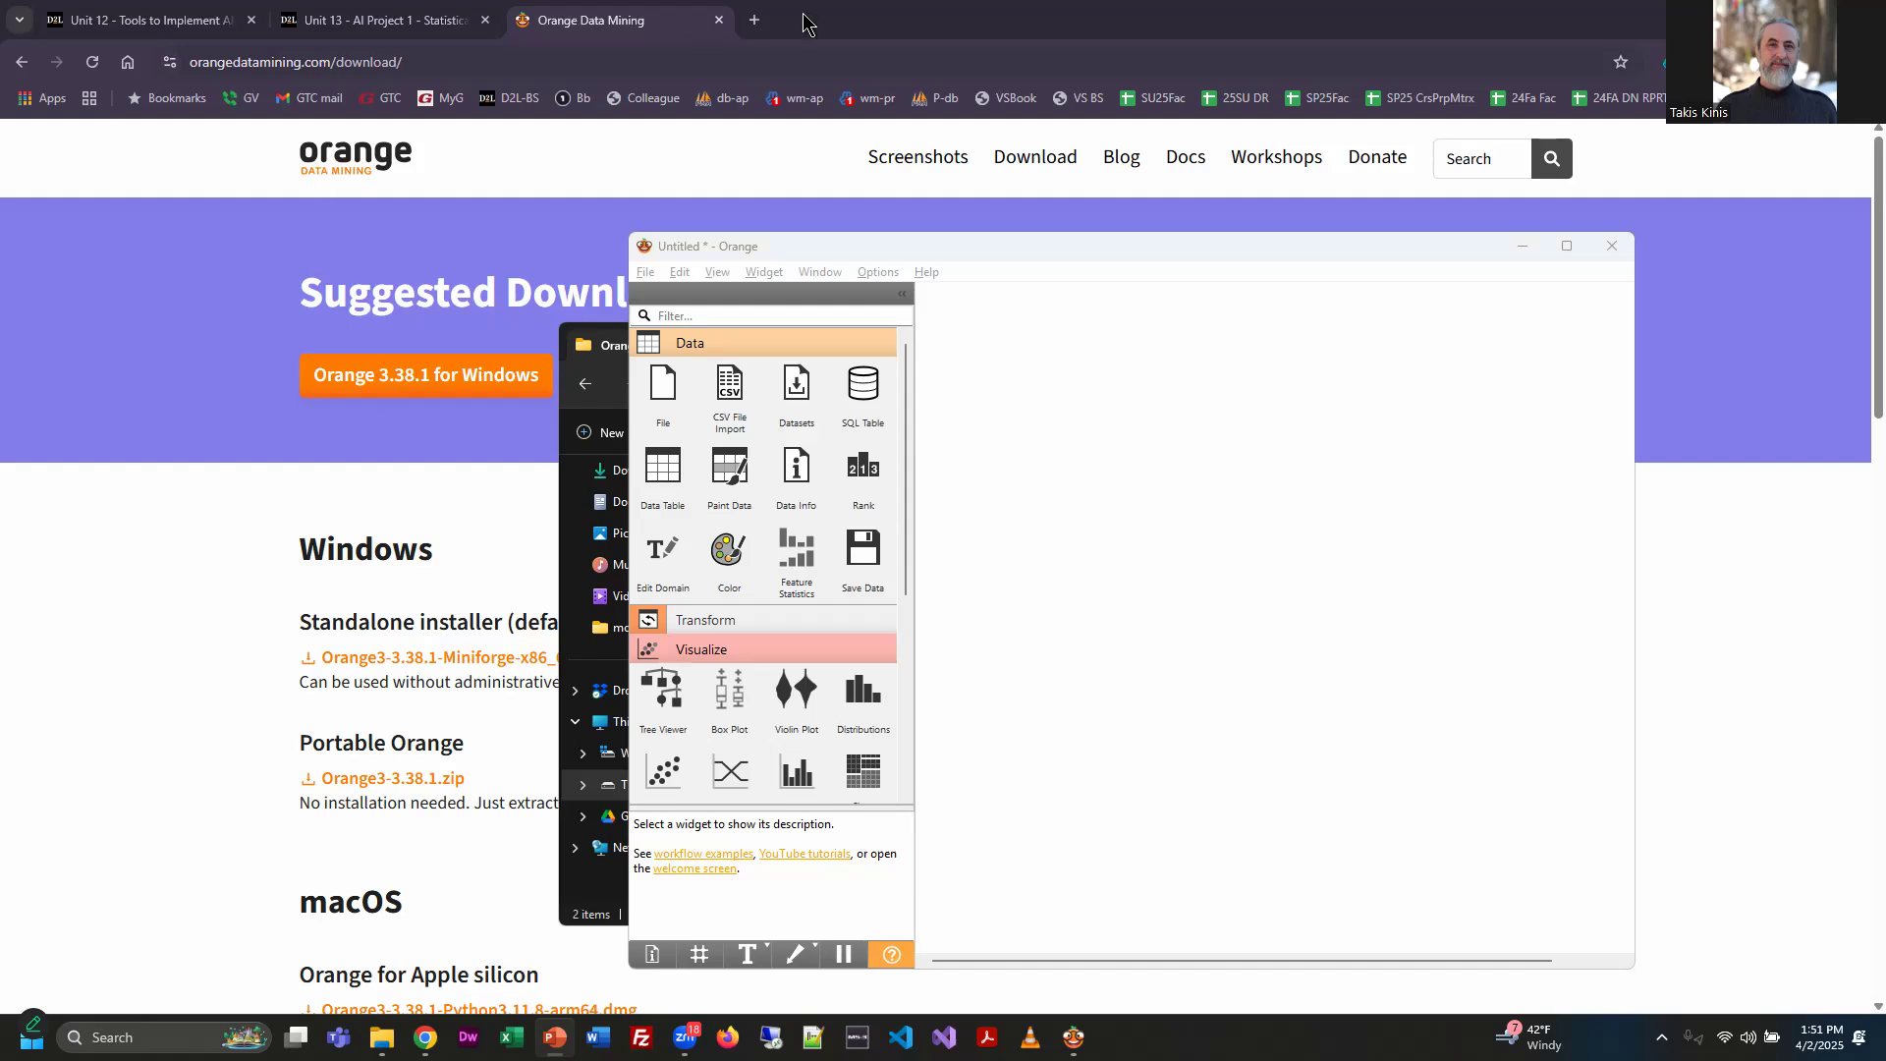
pyautogui.click(719, 20)
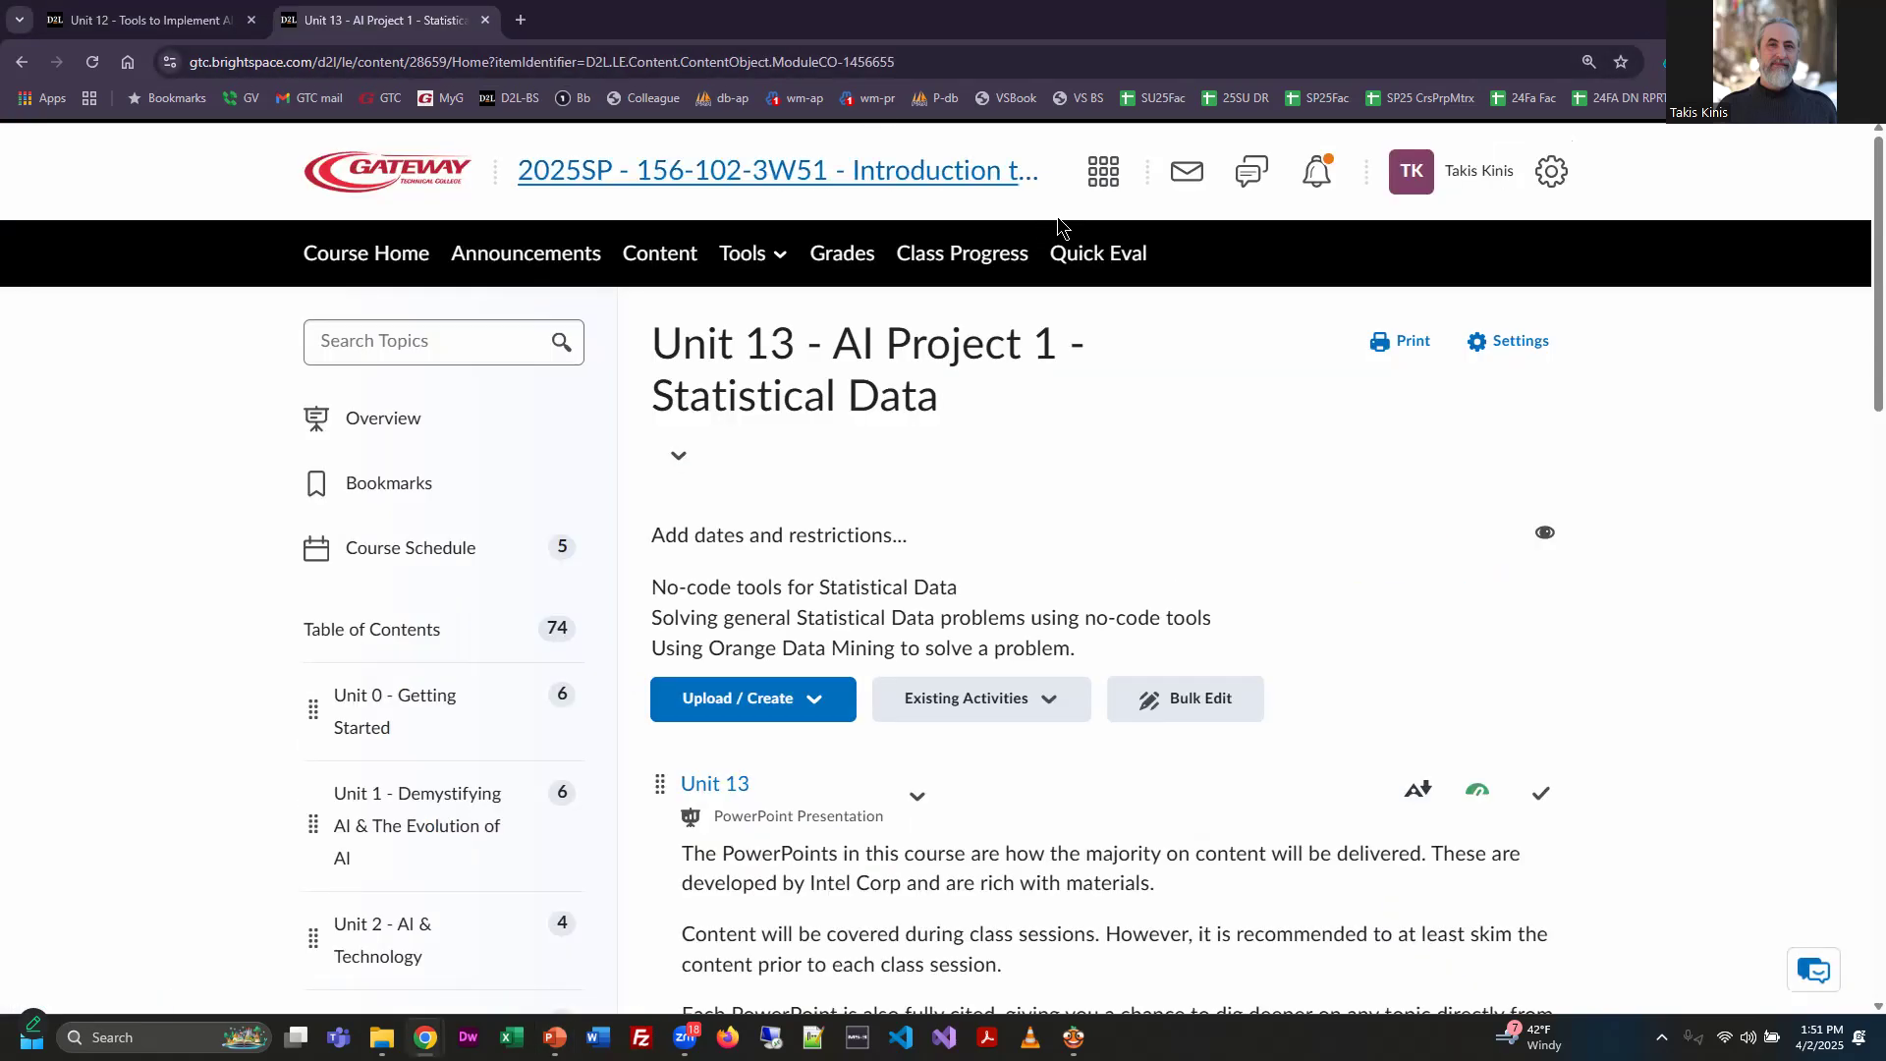
# Switch back to Orange, maximise its window and place a File widget near the canvas's upper-left corner
pyautogui.hotkey('alt', 'Tab')
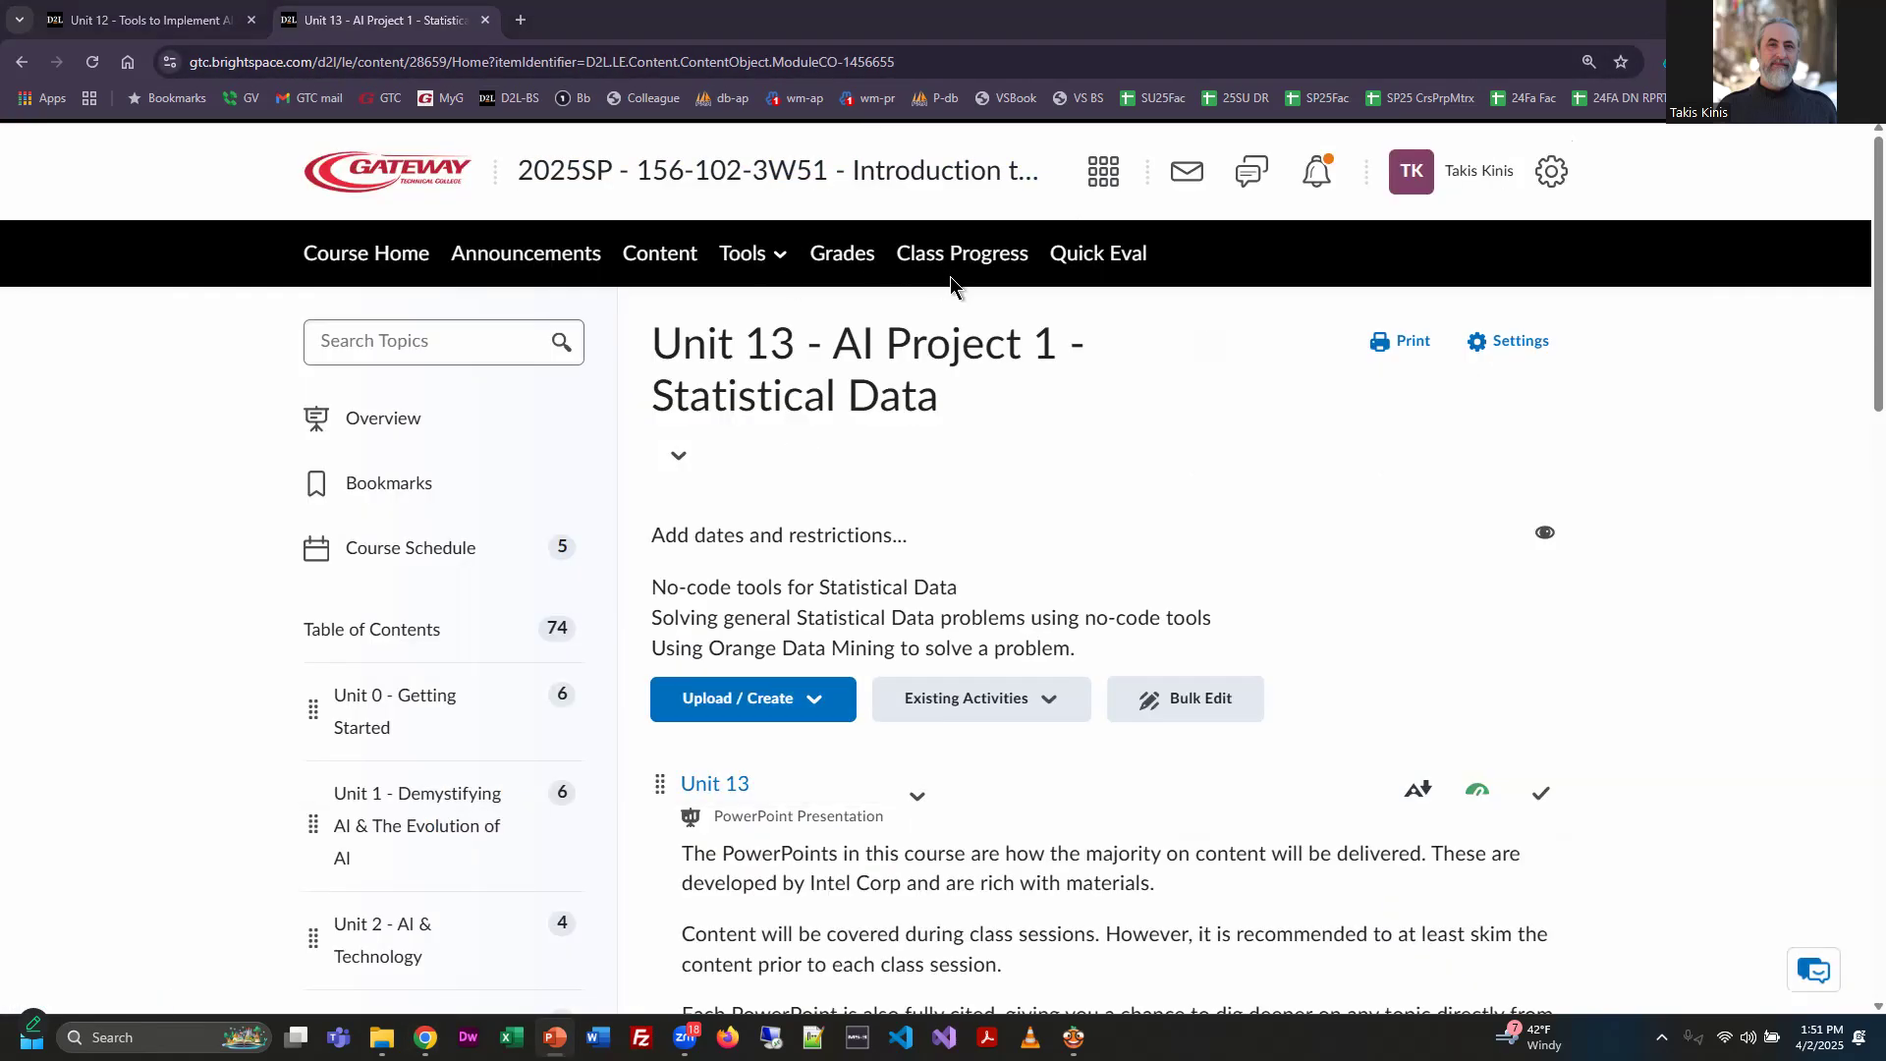
pyautogui.hotkey('alt', 'Tab')
pyautogui.hotkey('alt', 'Tab')
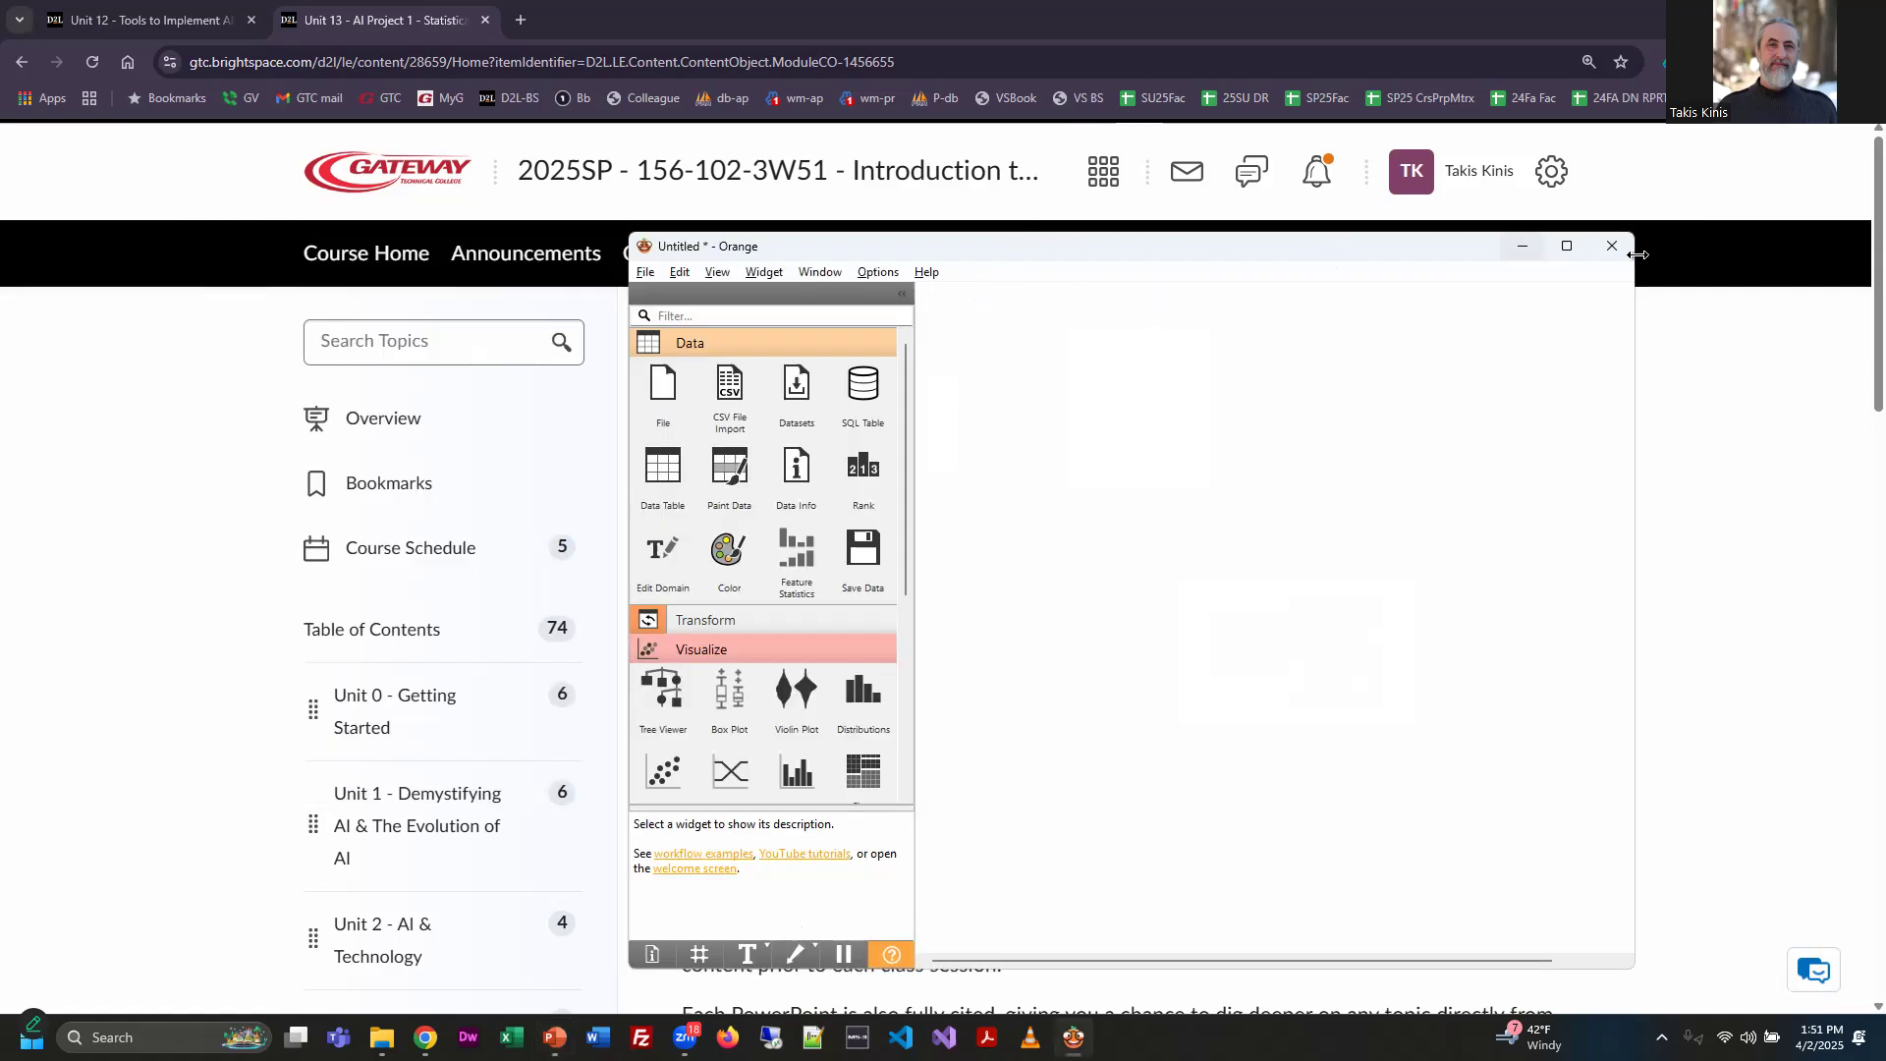
pyautogui.click(1567, 246)
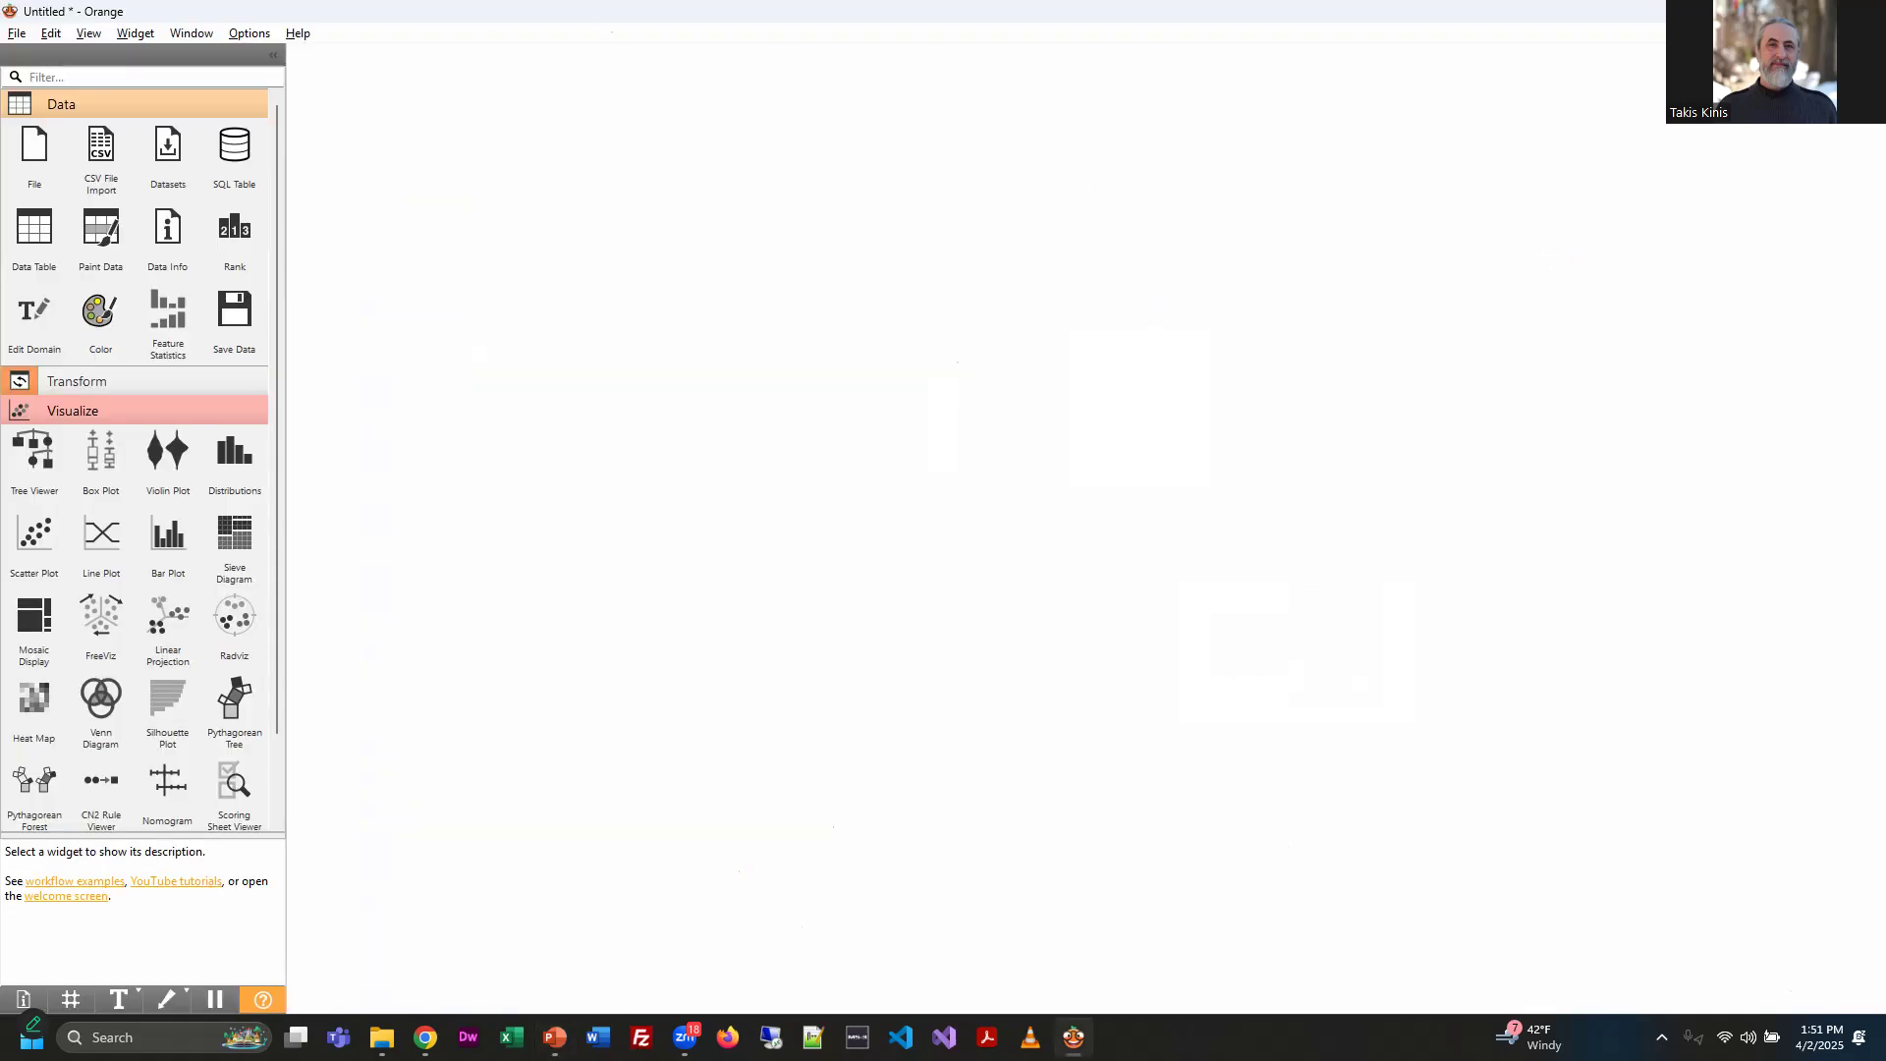
pyautogui.moveTo(35, 155); pyautogui.dragTo(365, 133)
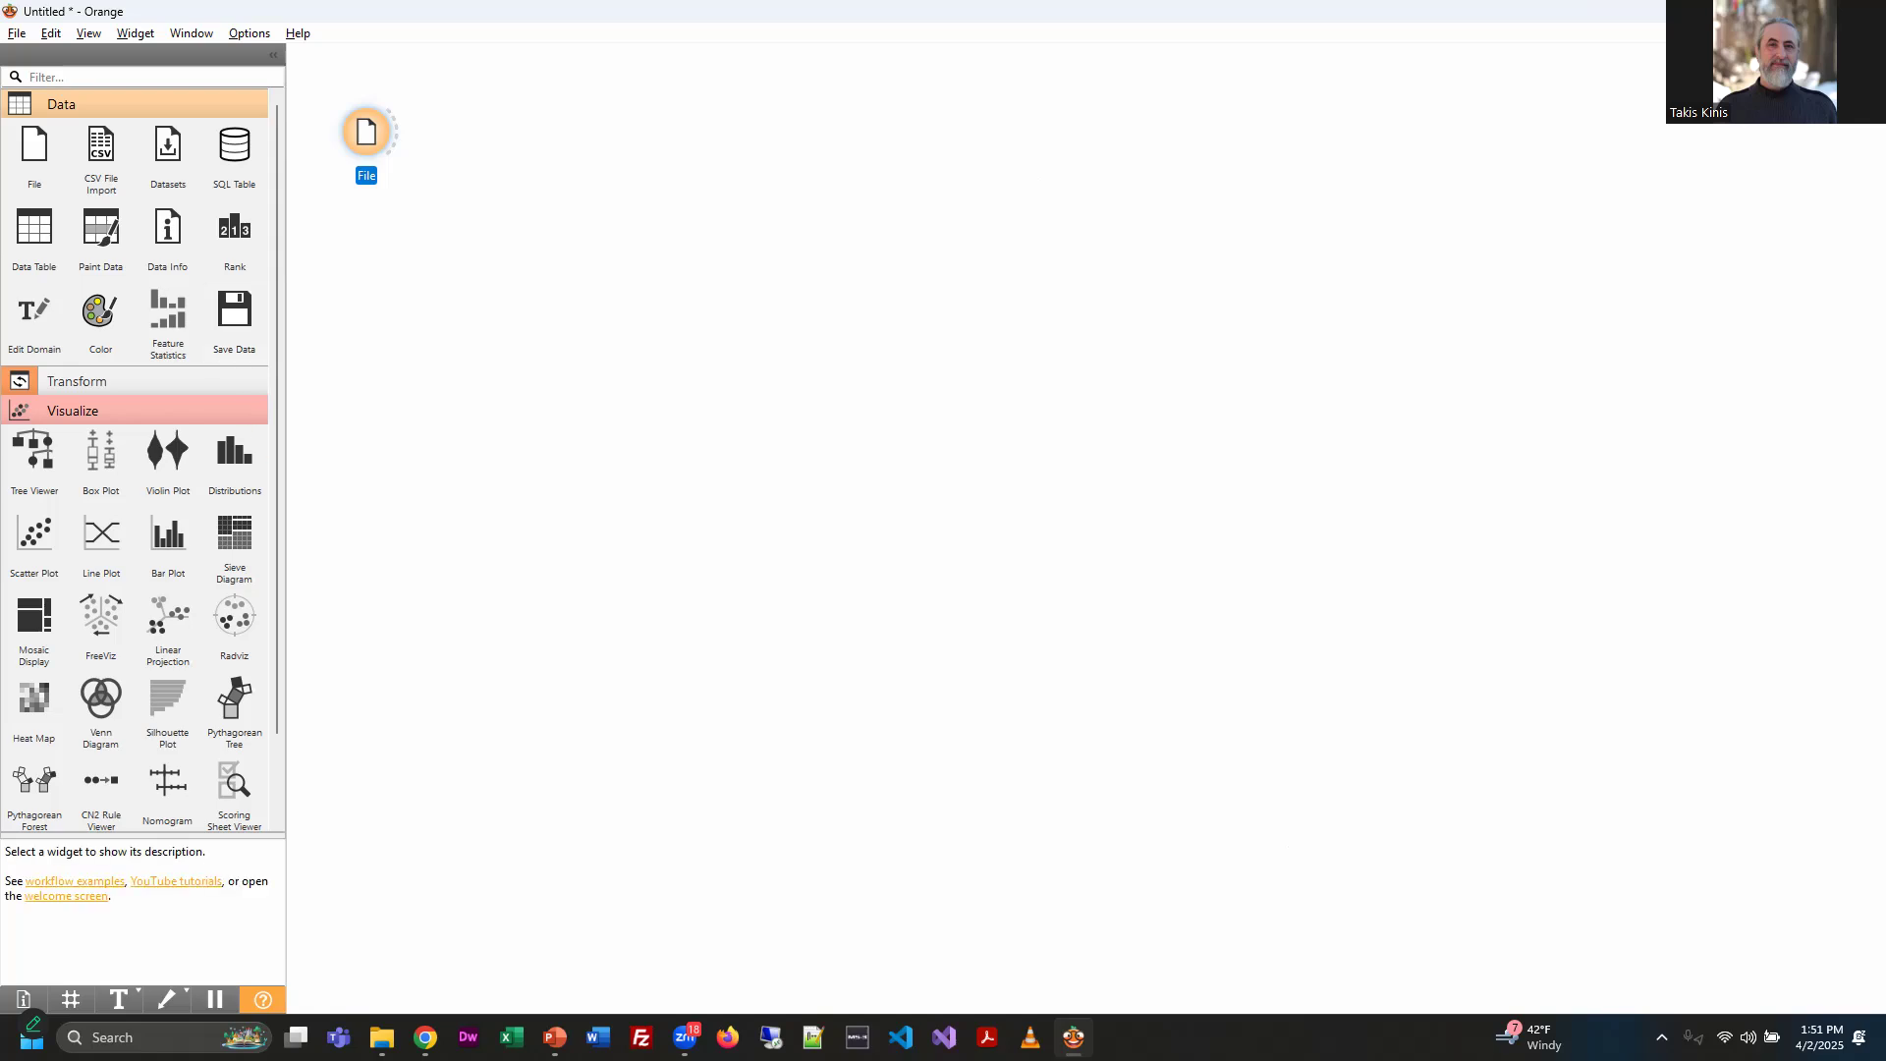
# Open the File widget, dismiss its tabular data notice and start browsing for a source file
pyautogui.hotkey('alt', 'Tab')
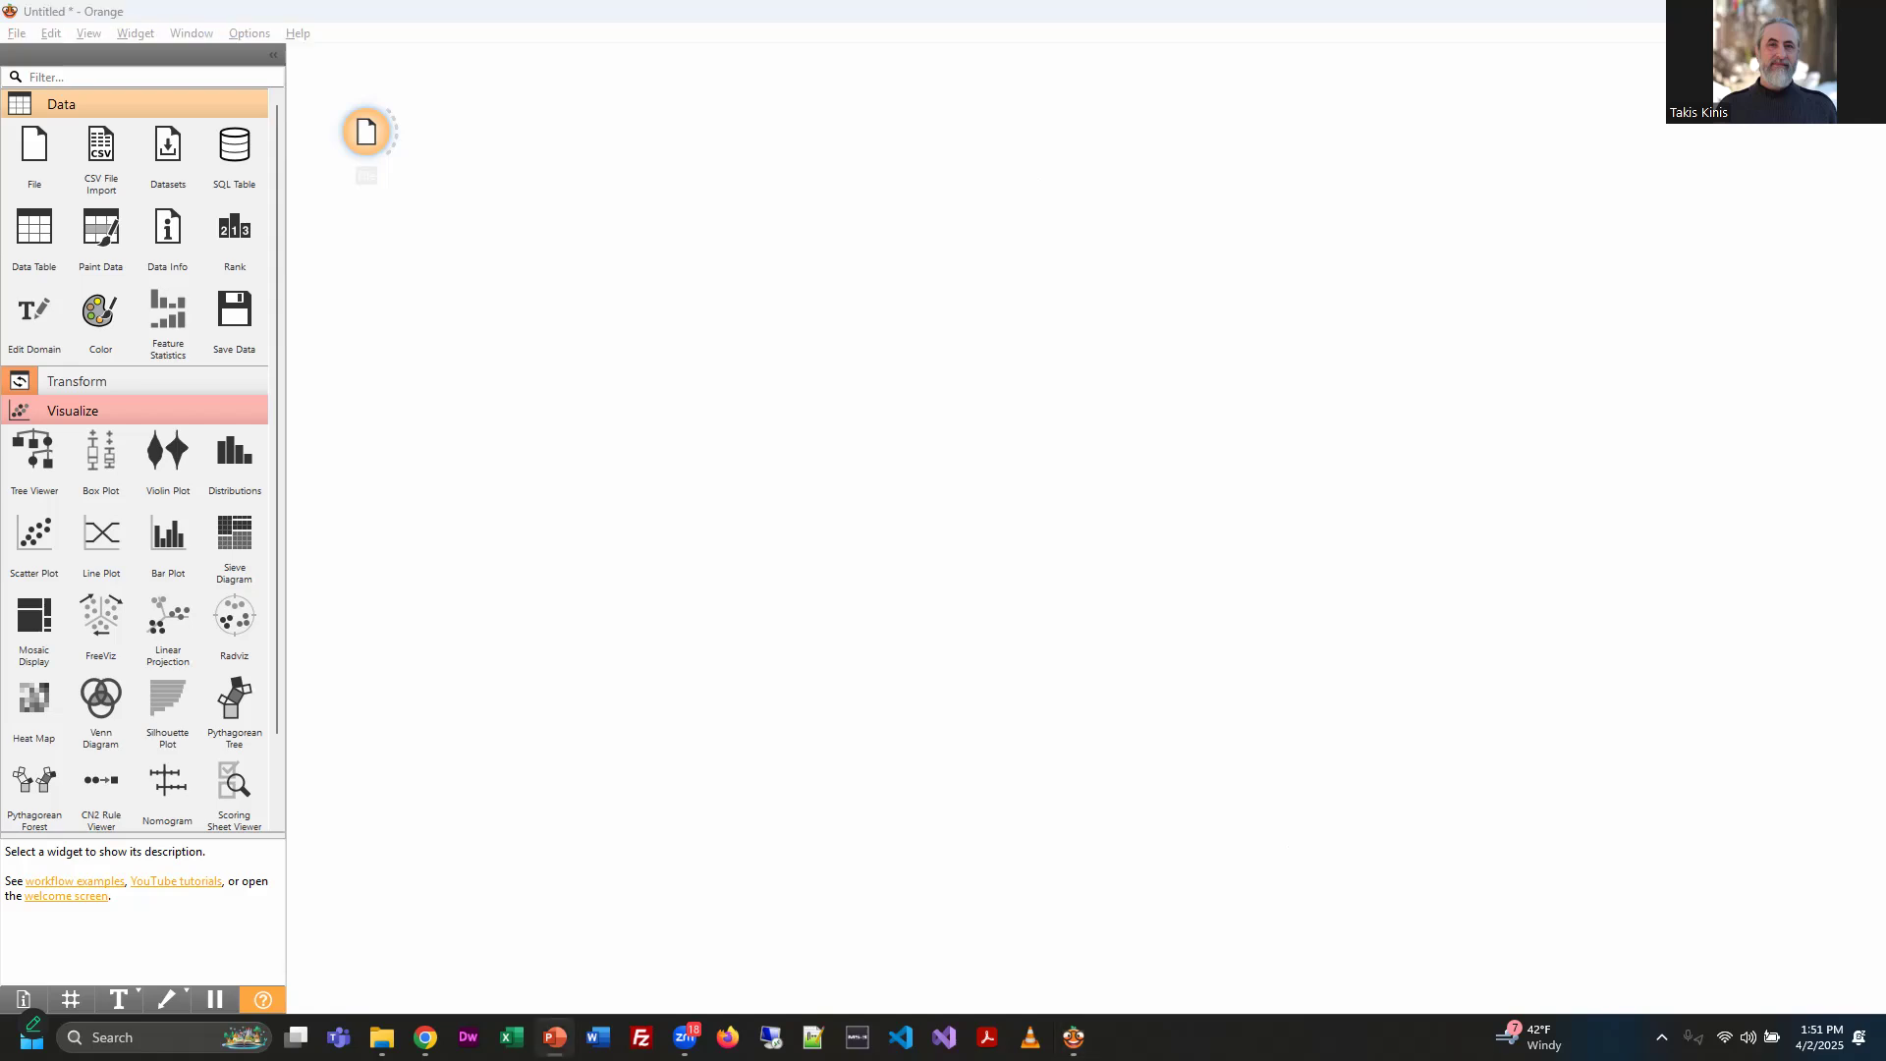
pyautogui.doubleClick(371, 138)
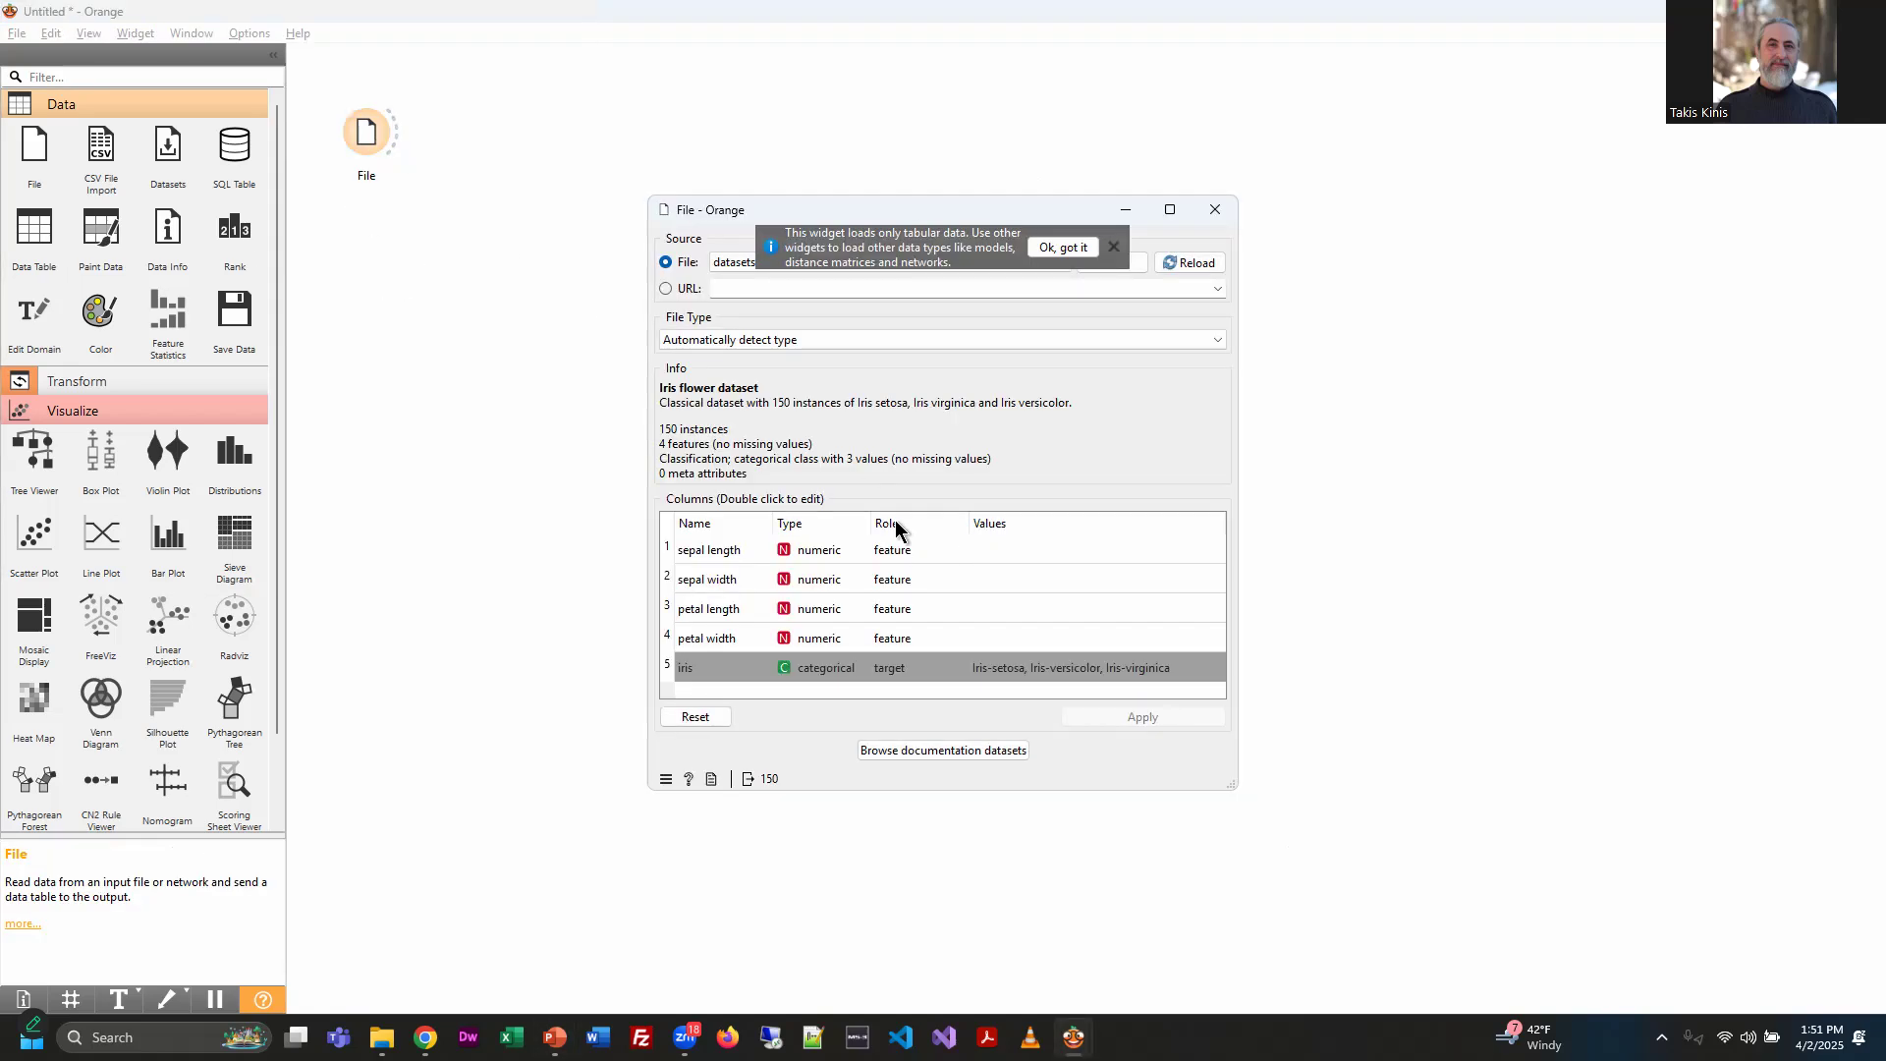
pyautogui.click(1068, 248)
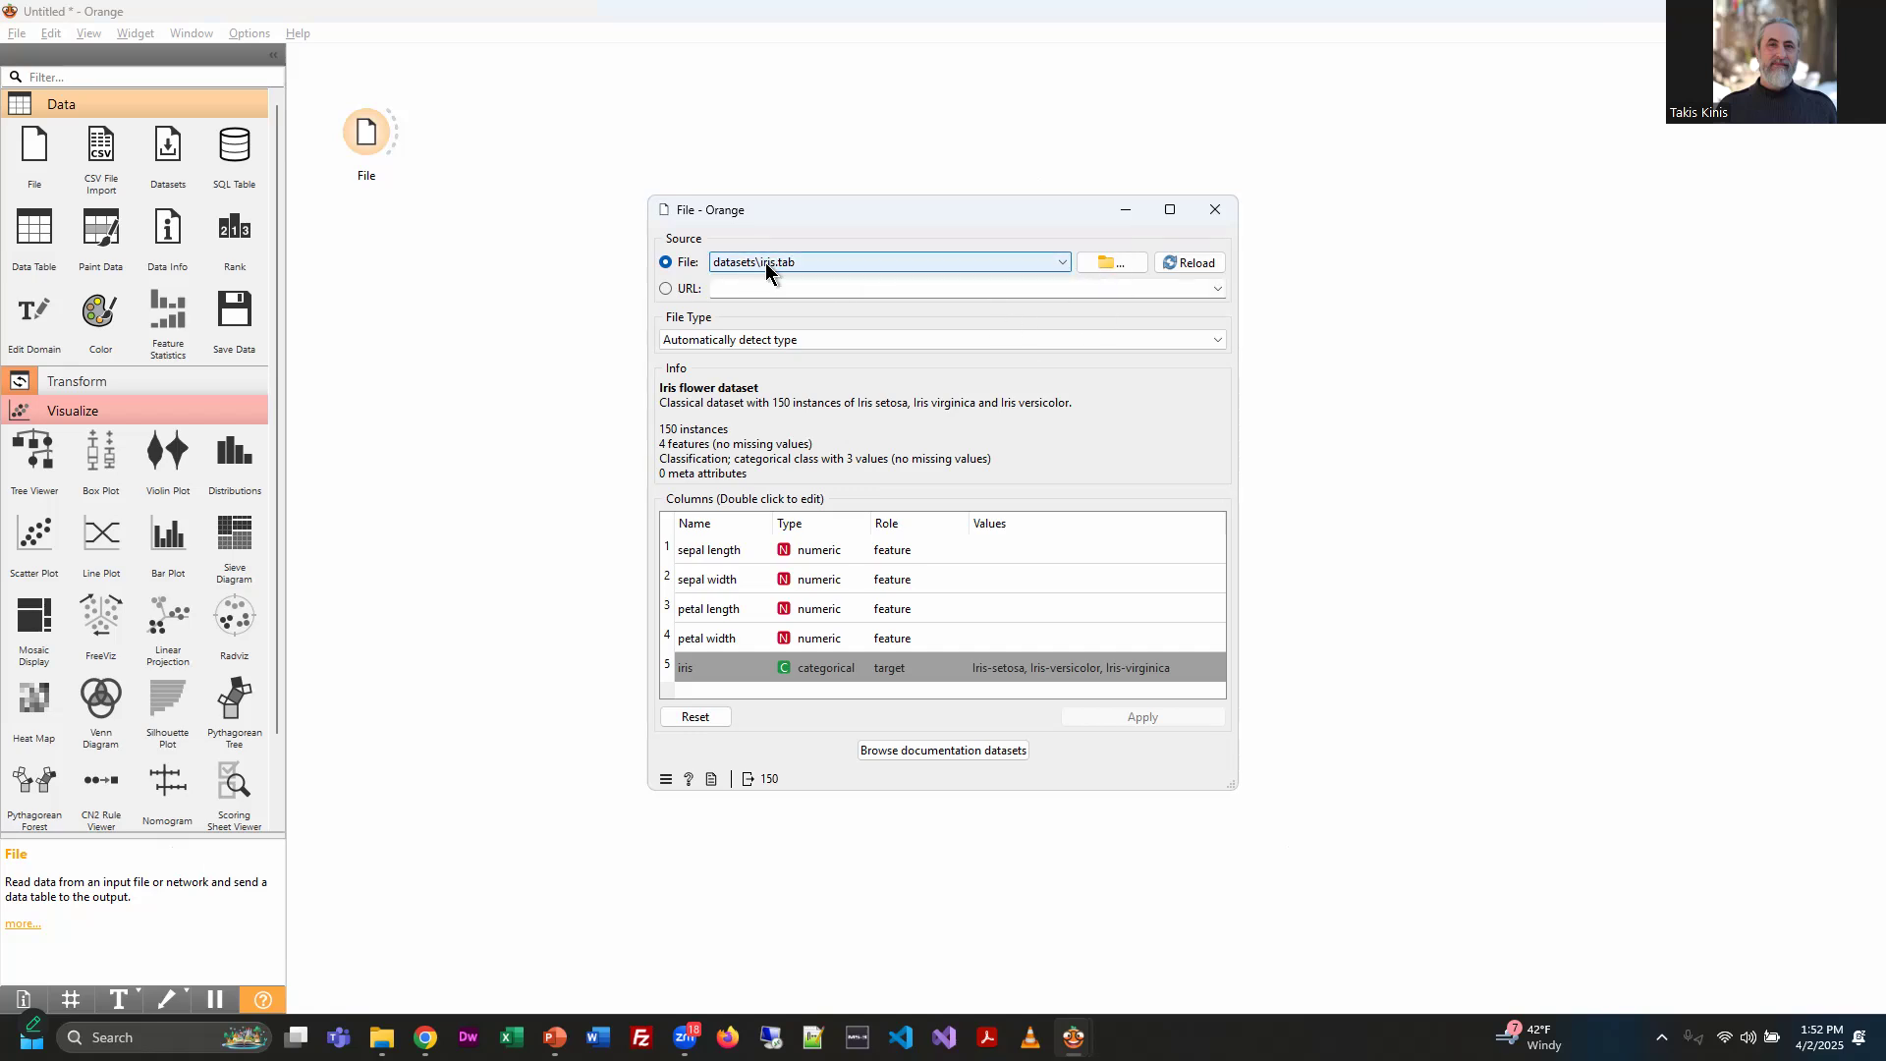
pyautogui.click(1122, 268)
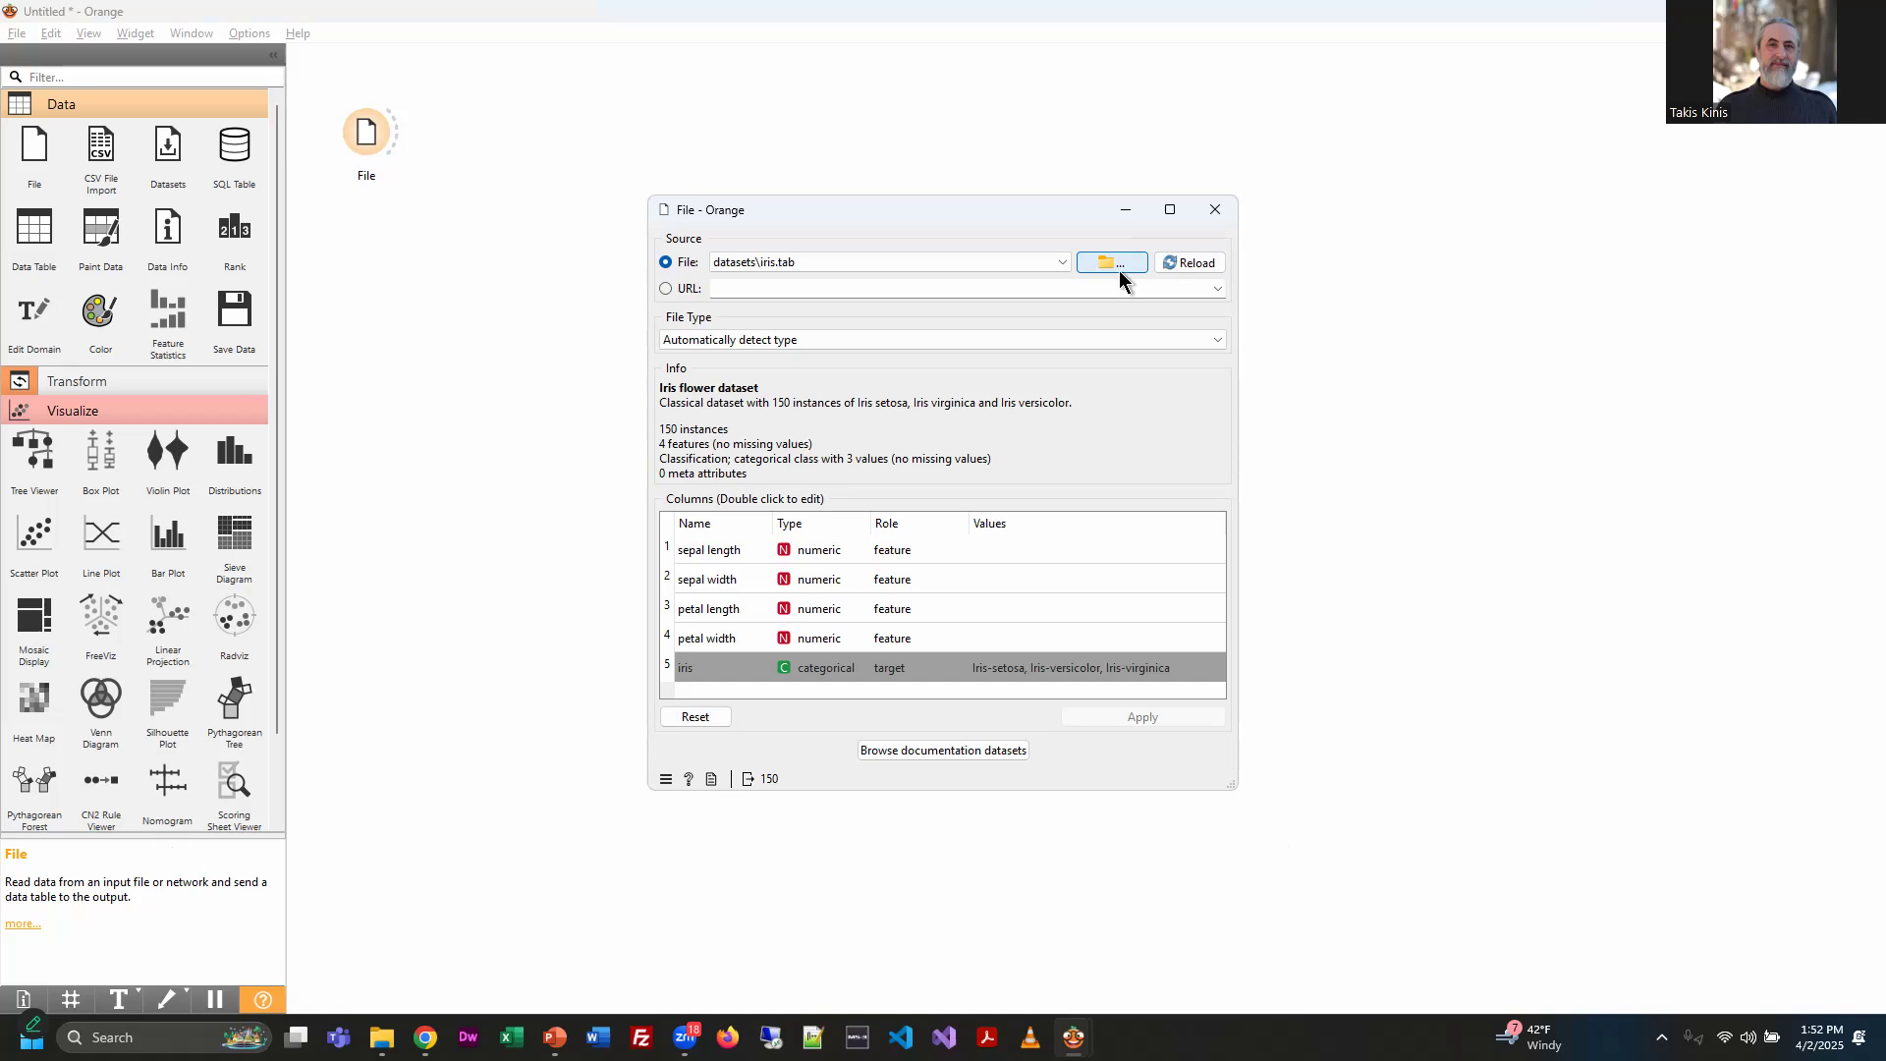
# Switch to Chrome, download Insurance.csv from the Unit 13 course page and show it in the Downloads folder
pyautogui.hotkey('alt', 'Tab')
pyautogui.hotkey('alt', 'Tab')
pyautogui.scroll(-10, 1478, 633)
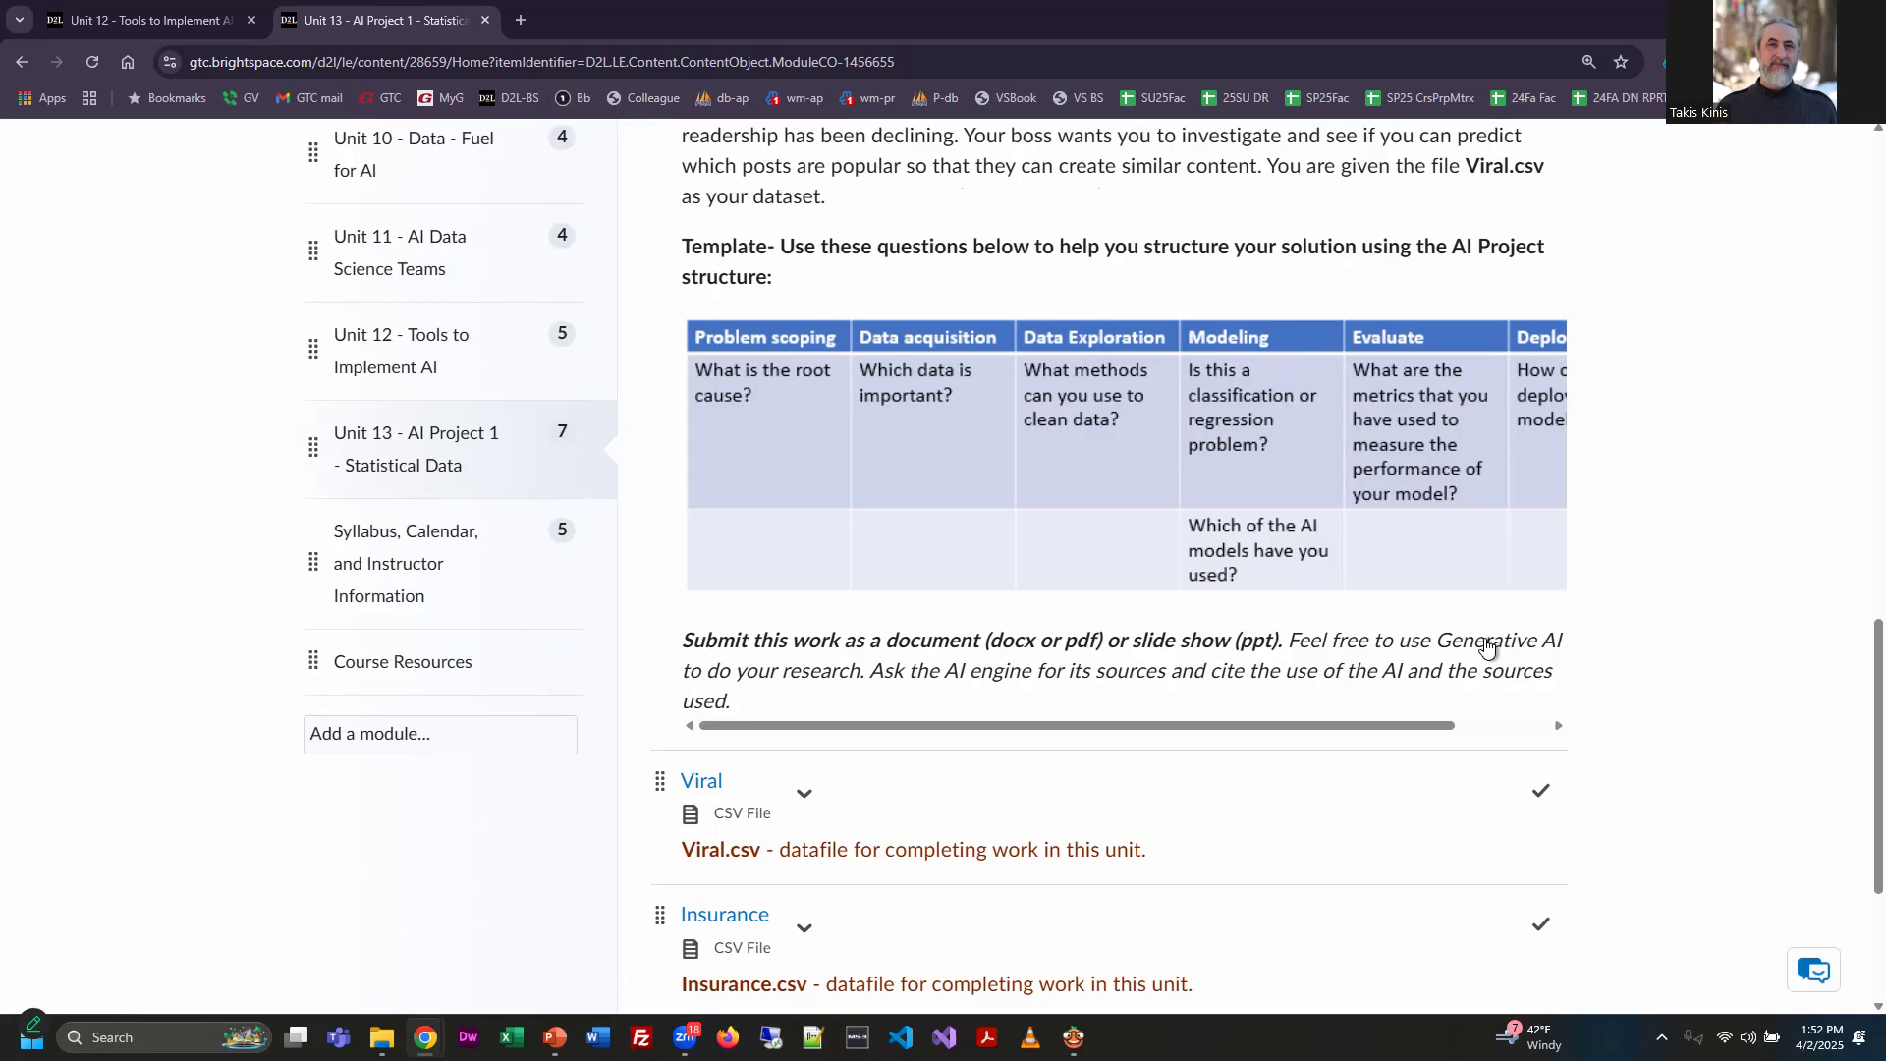
pyautogui.scroll(-3, 1486, 645)
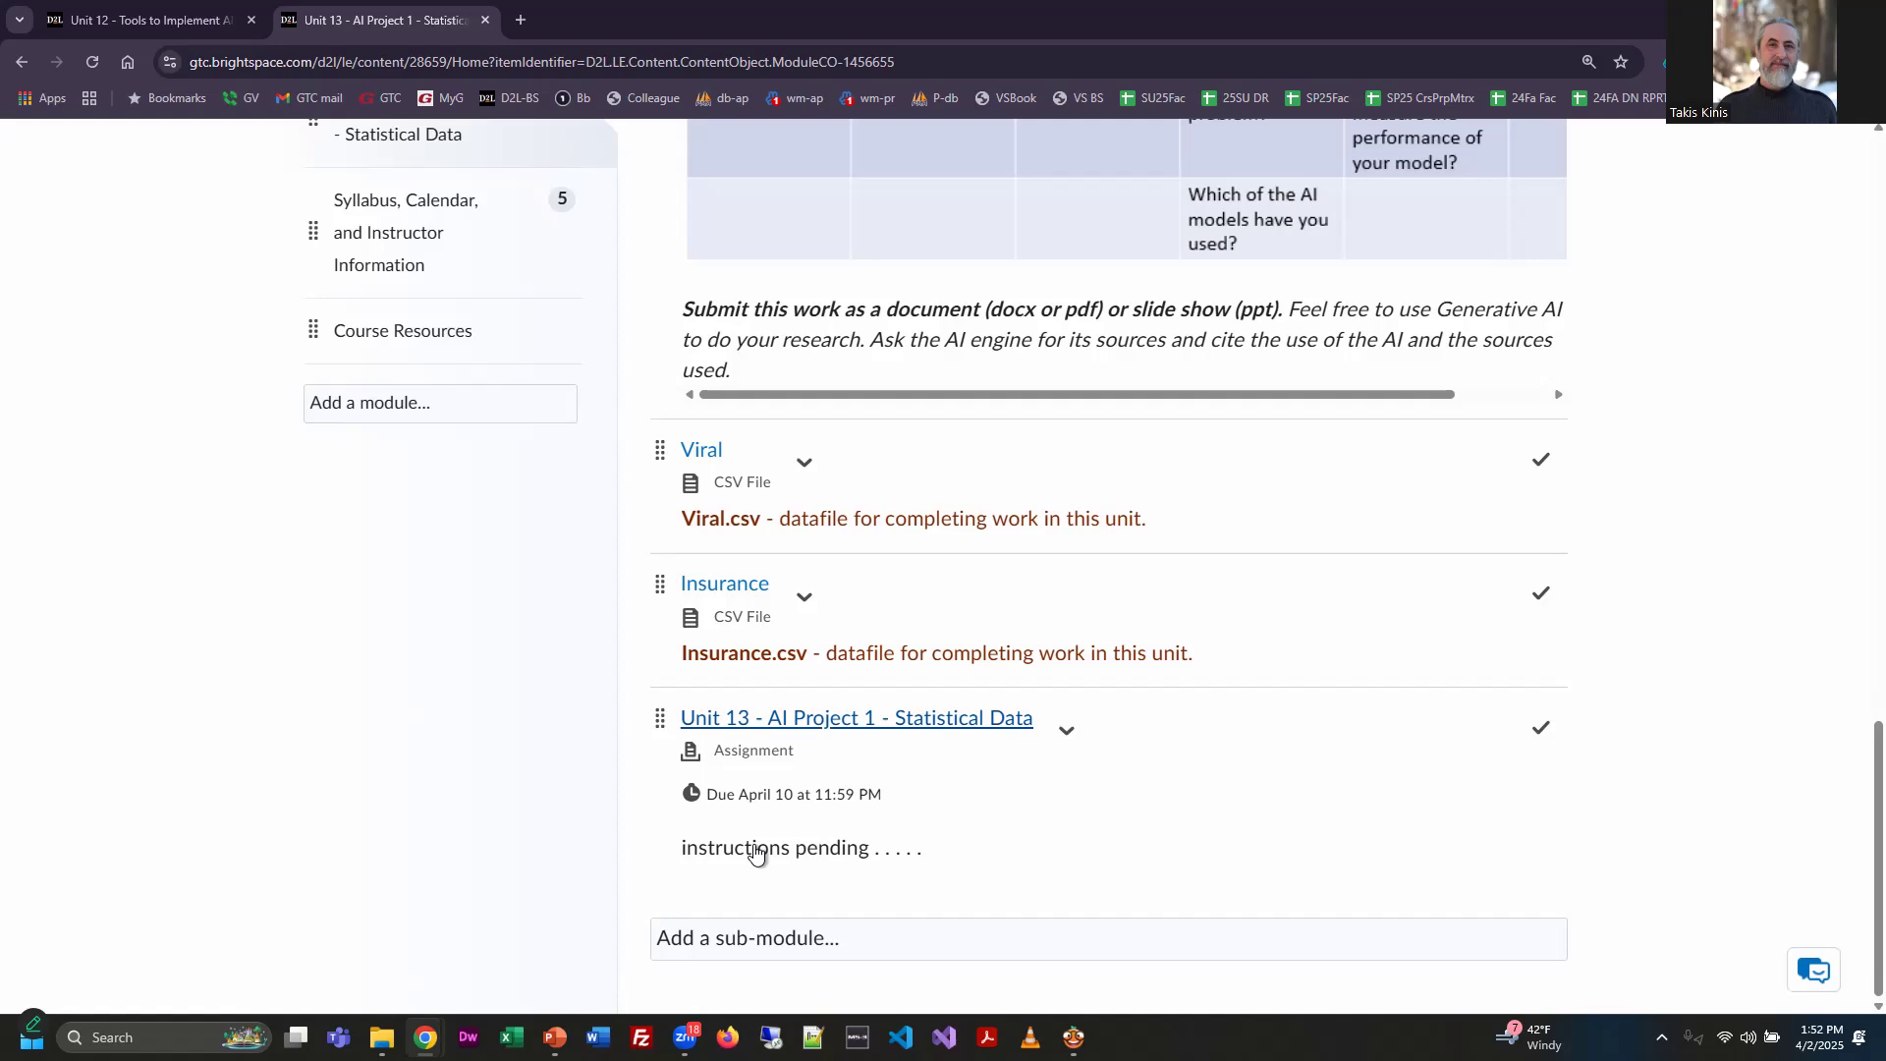
pyautogui.click(740, 589)
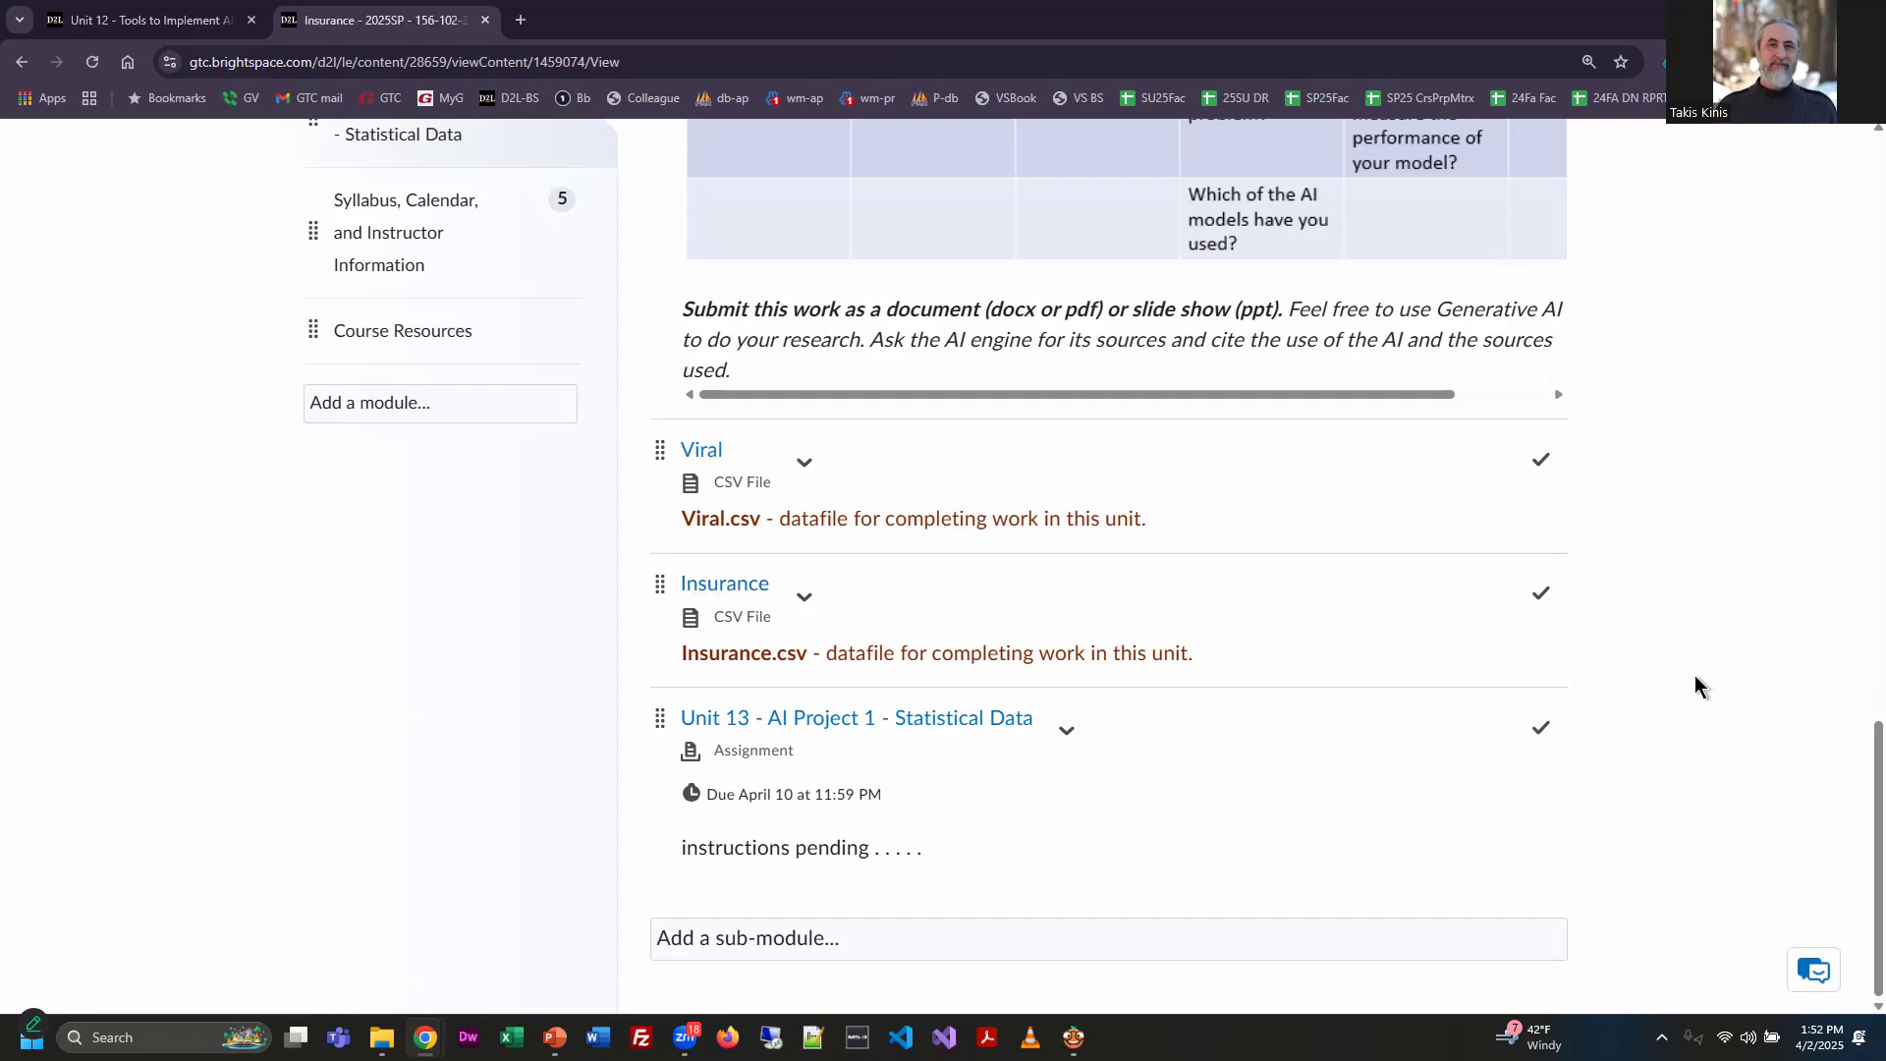
pyautogui.click(501, 579)
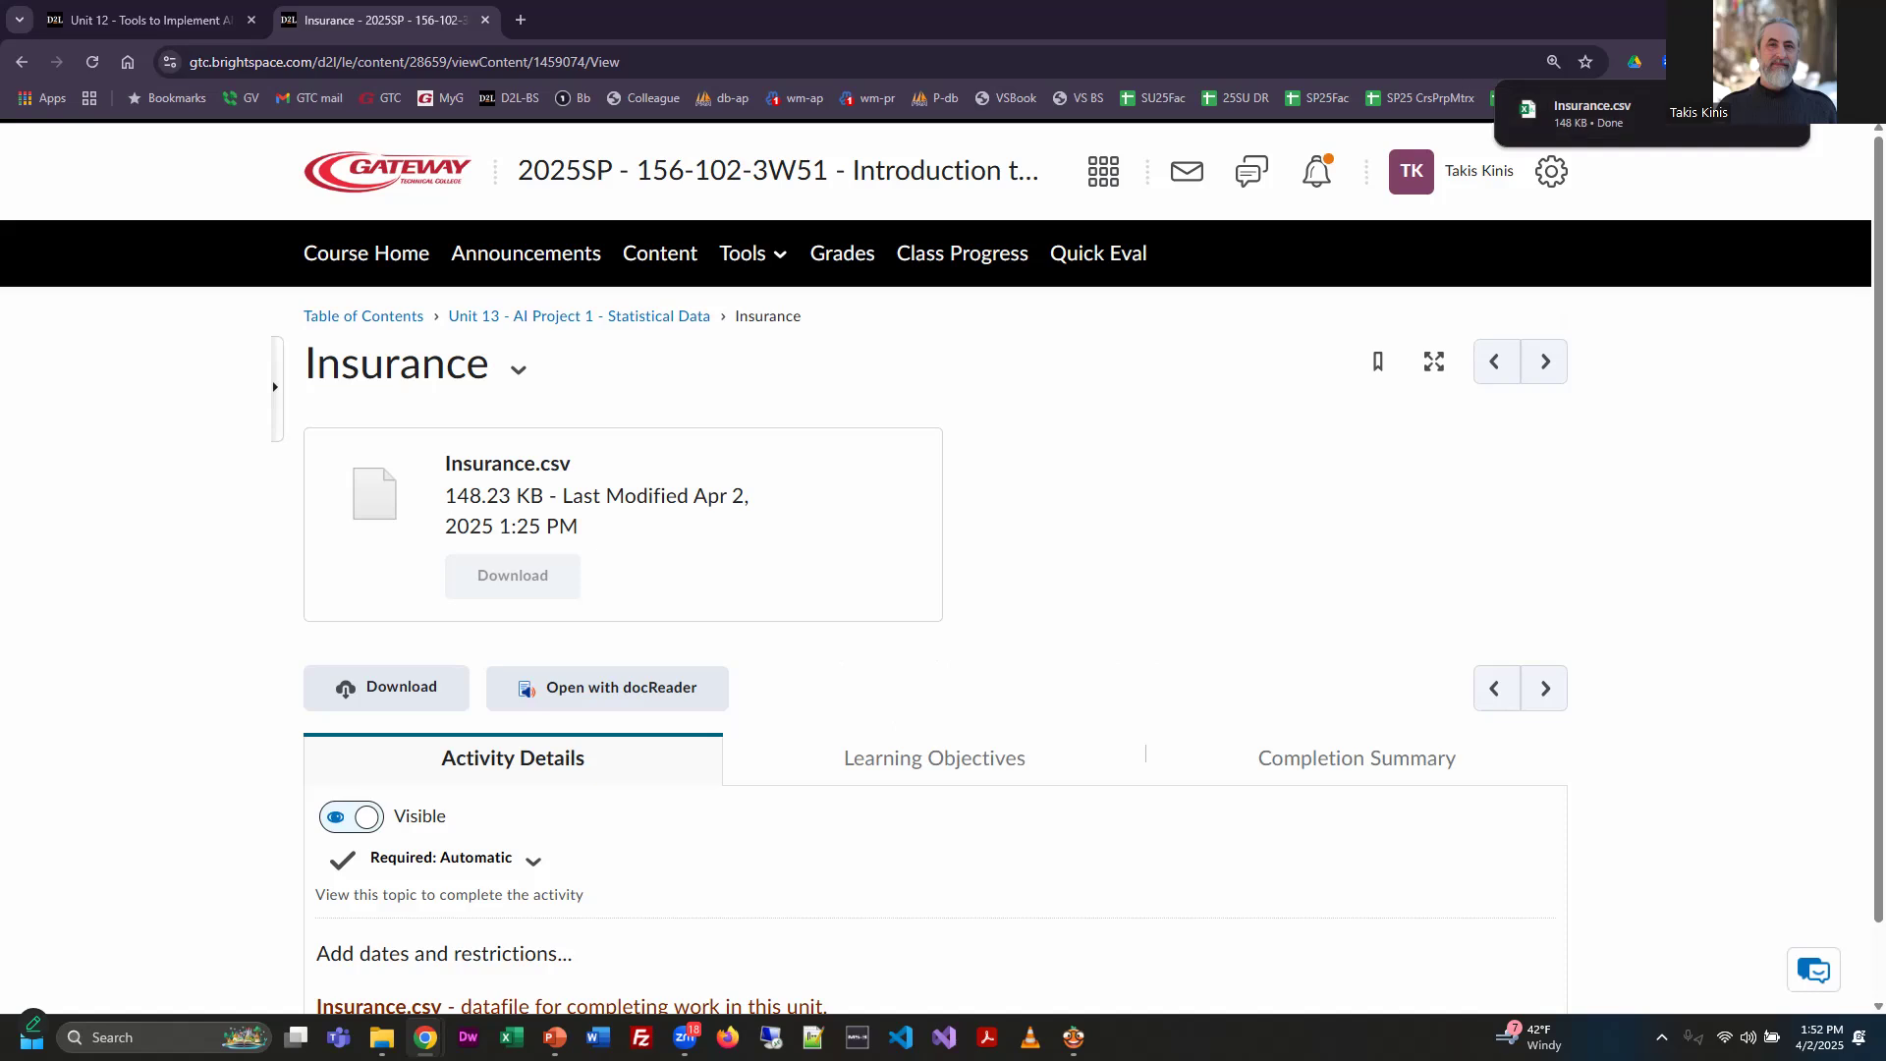
pyautogui.click(1747, 126)
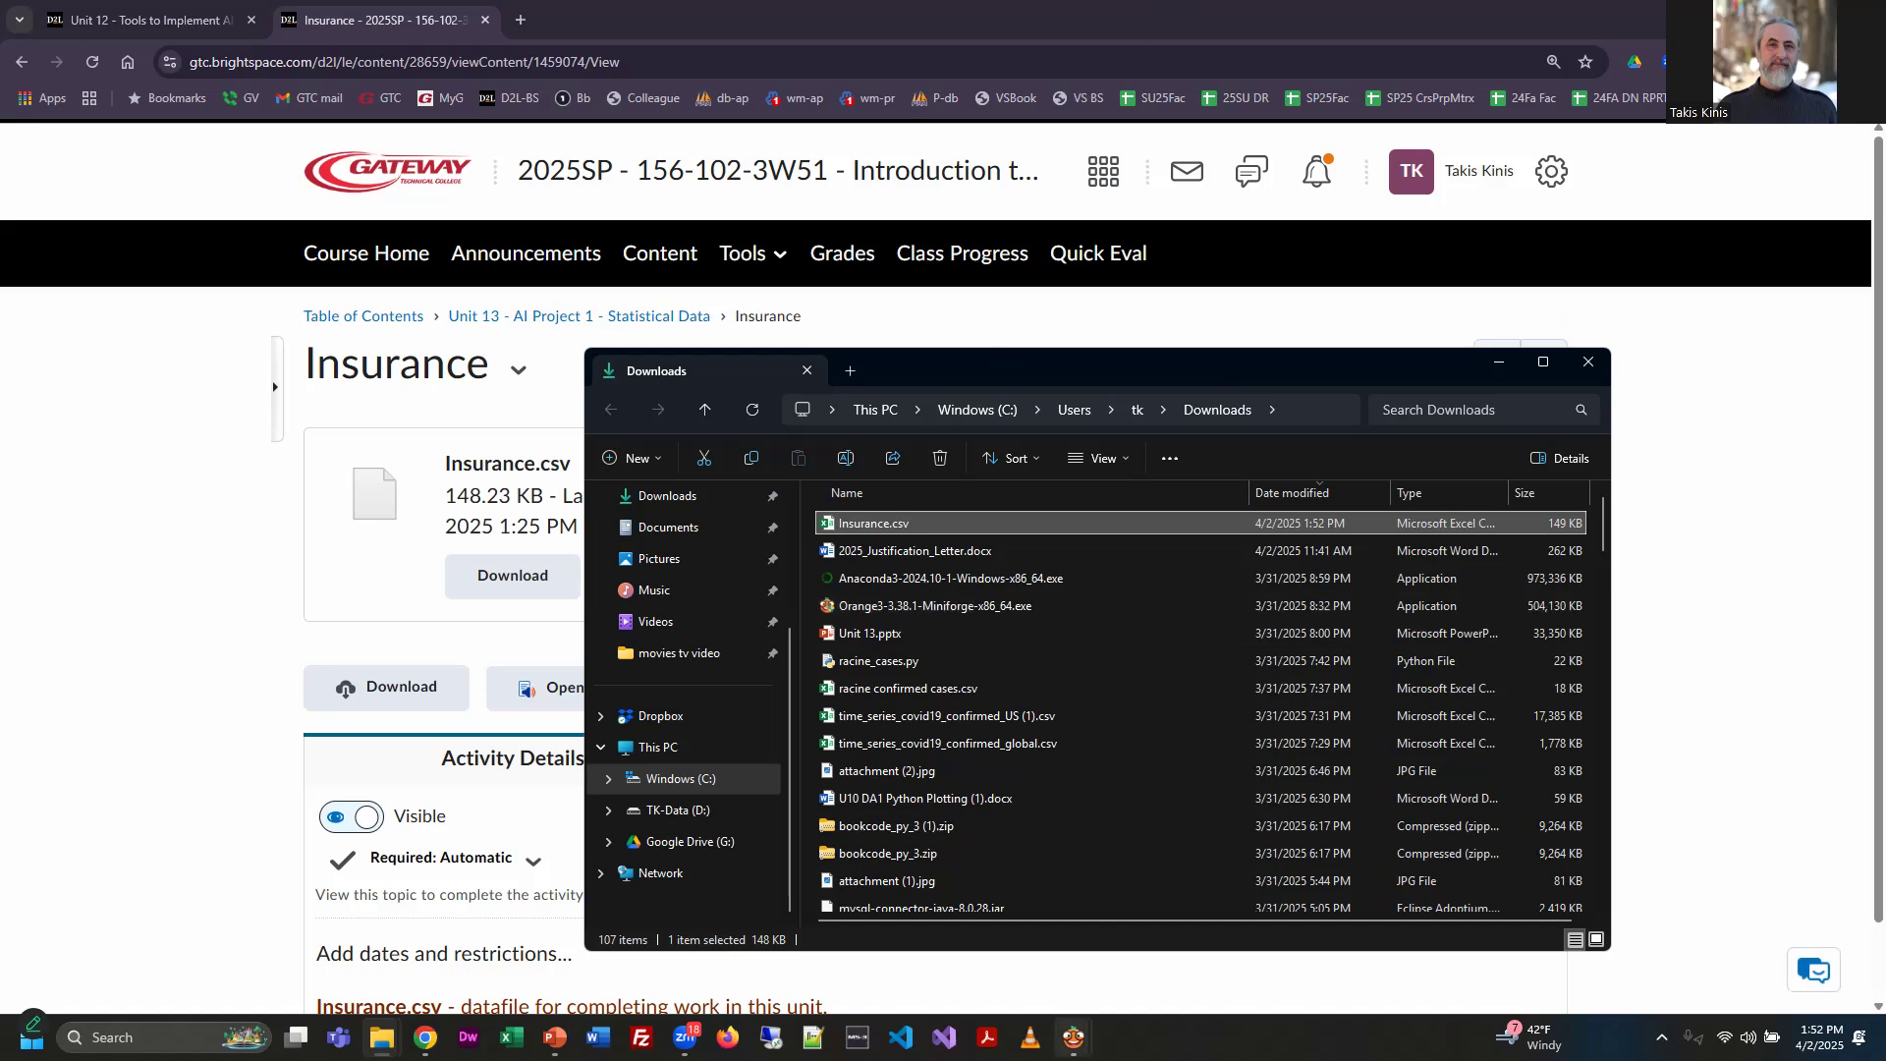
# Return to Orange and load Insurance.csv from the Downloads folder into the File widget
pyautogui.moveTo(1072, 1037)
pyautogui.click(1069, 976)
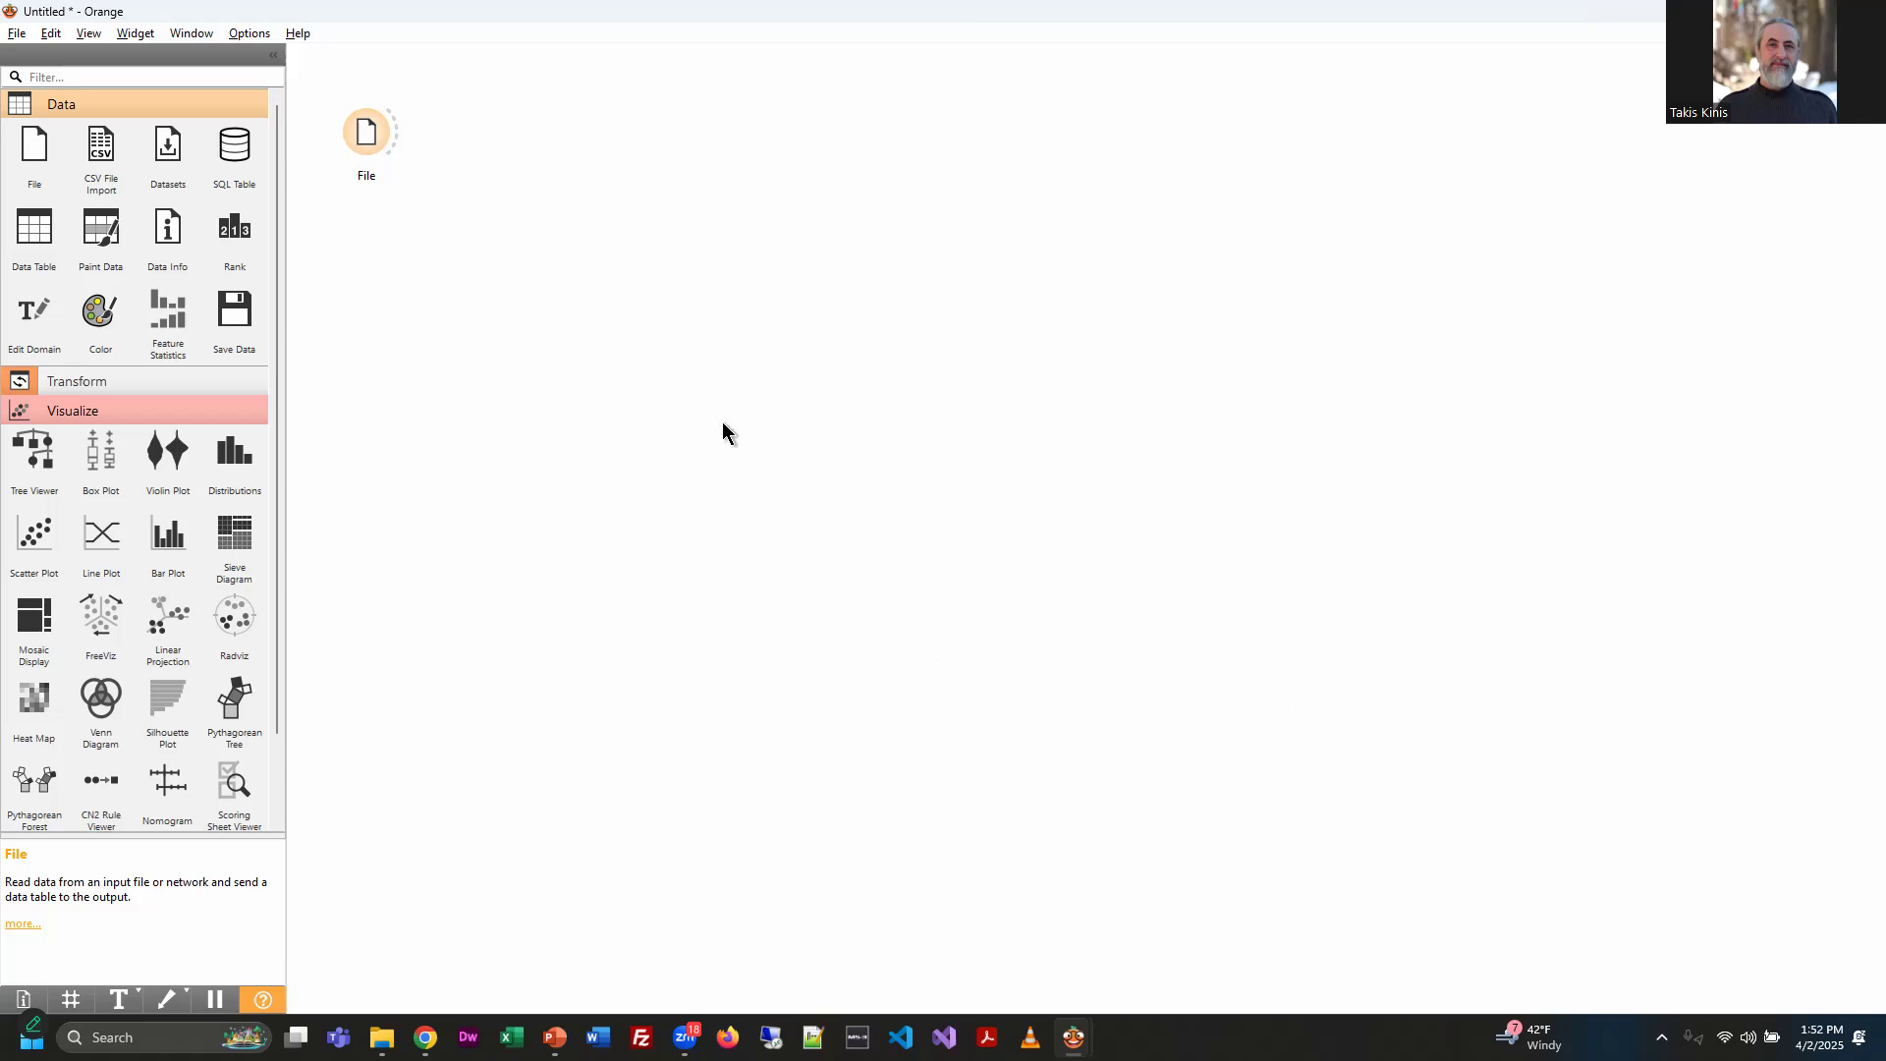
pyautogui.doubleClick(373, 126)
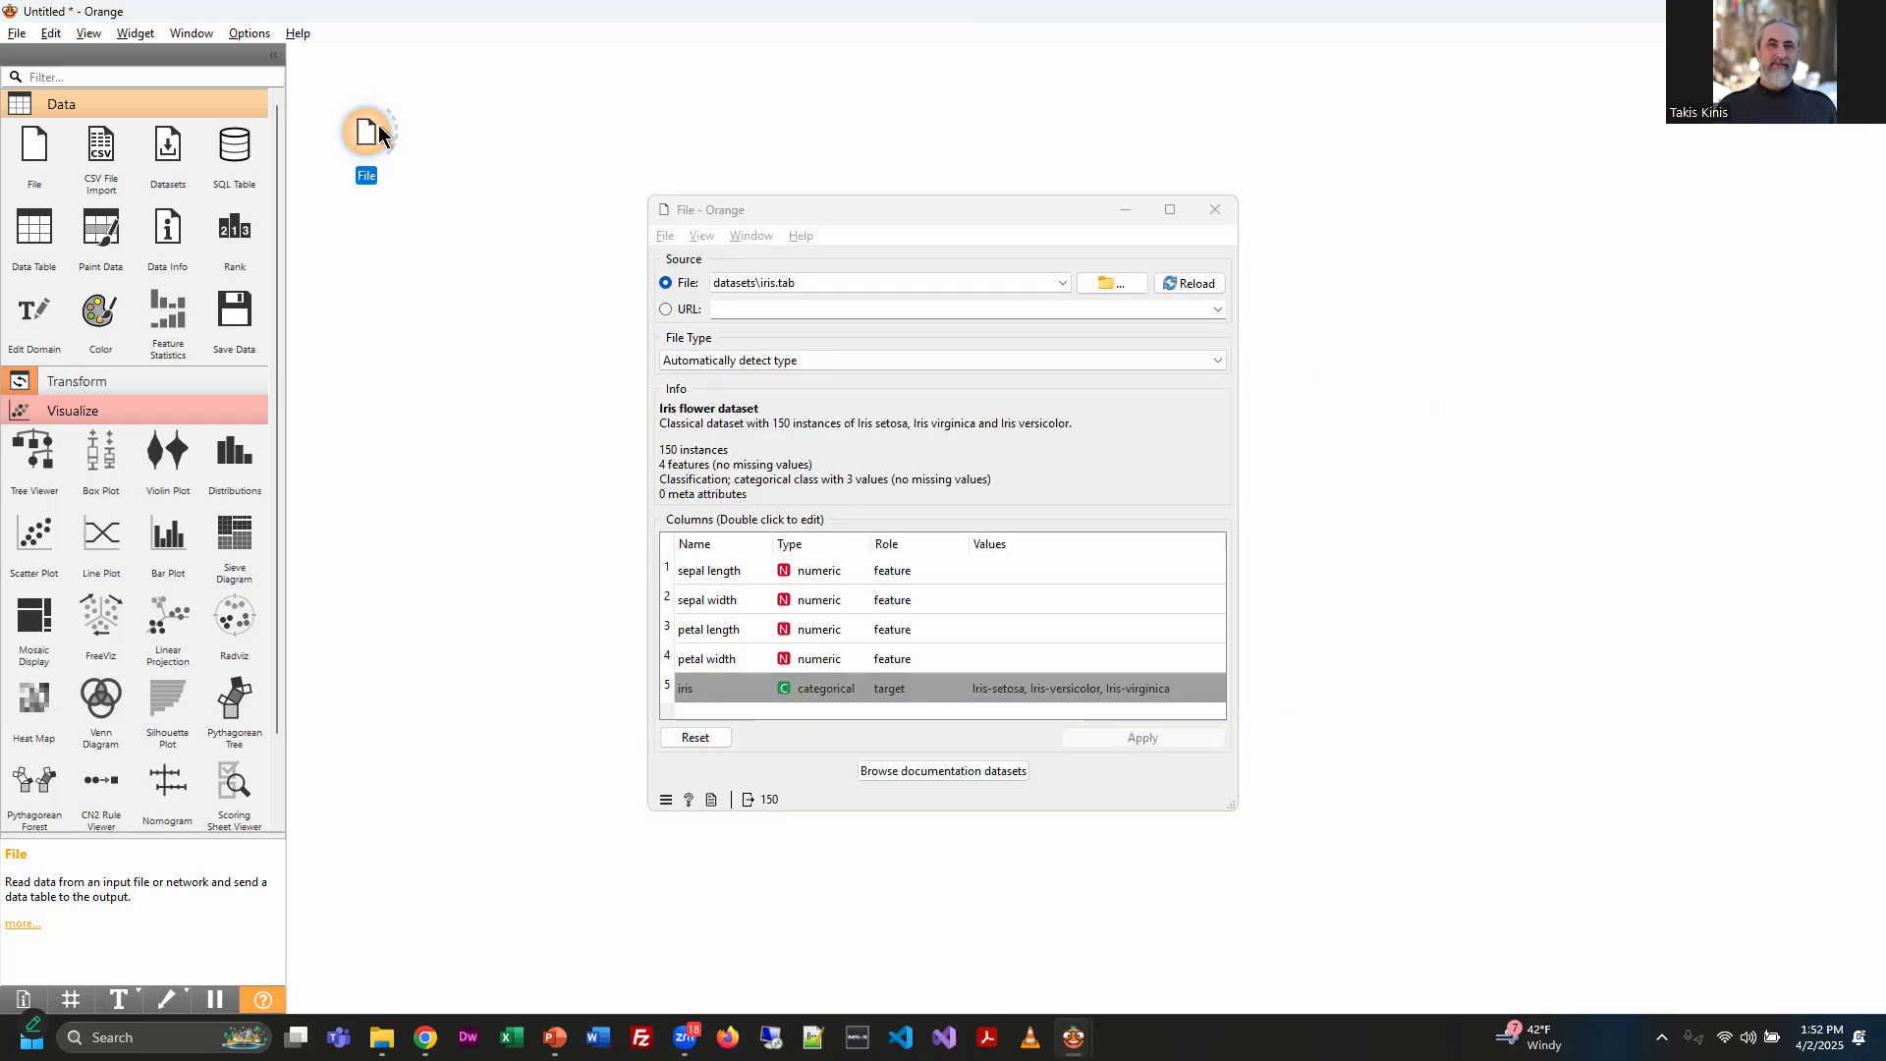
pyautogui.click(1118, 287)
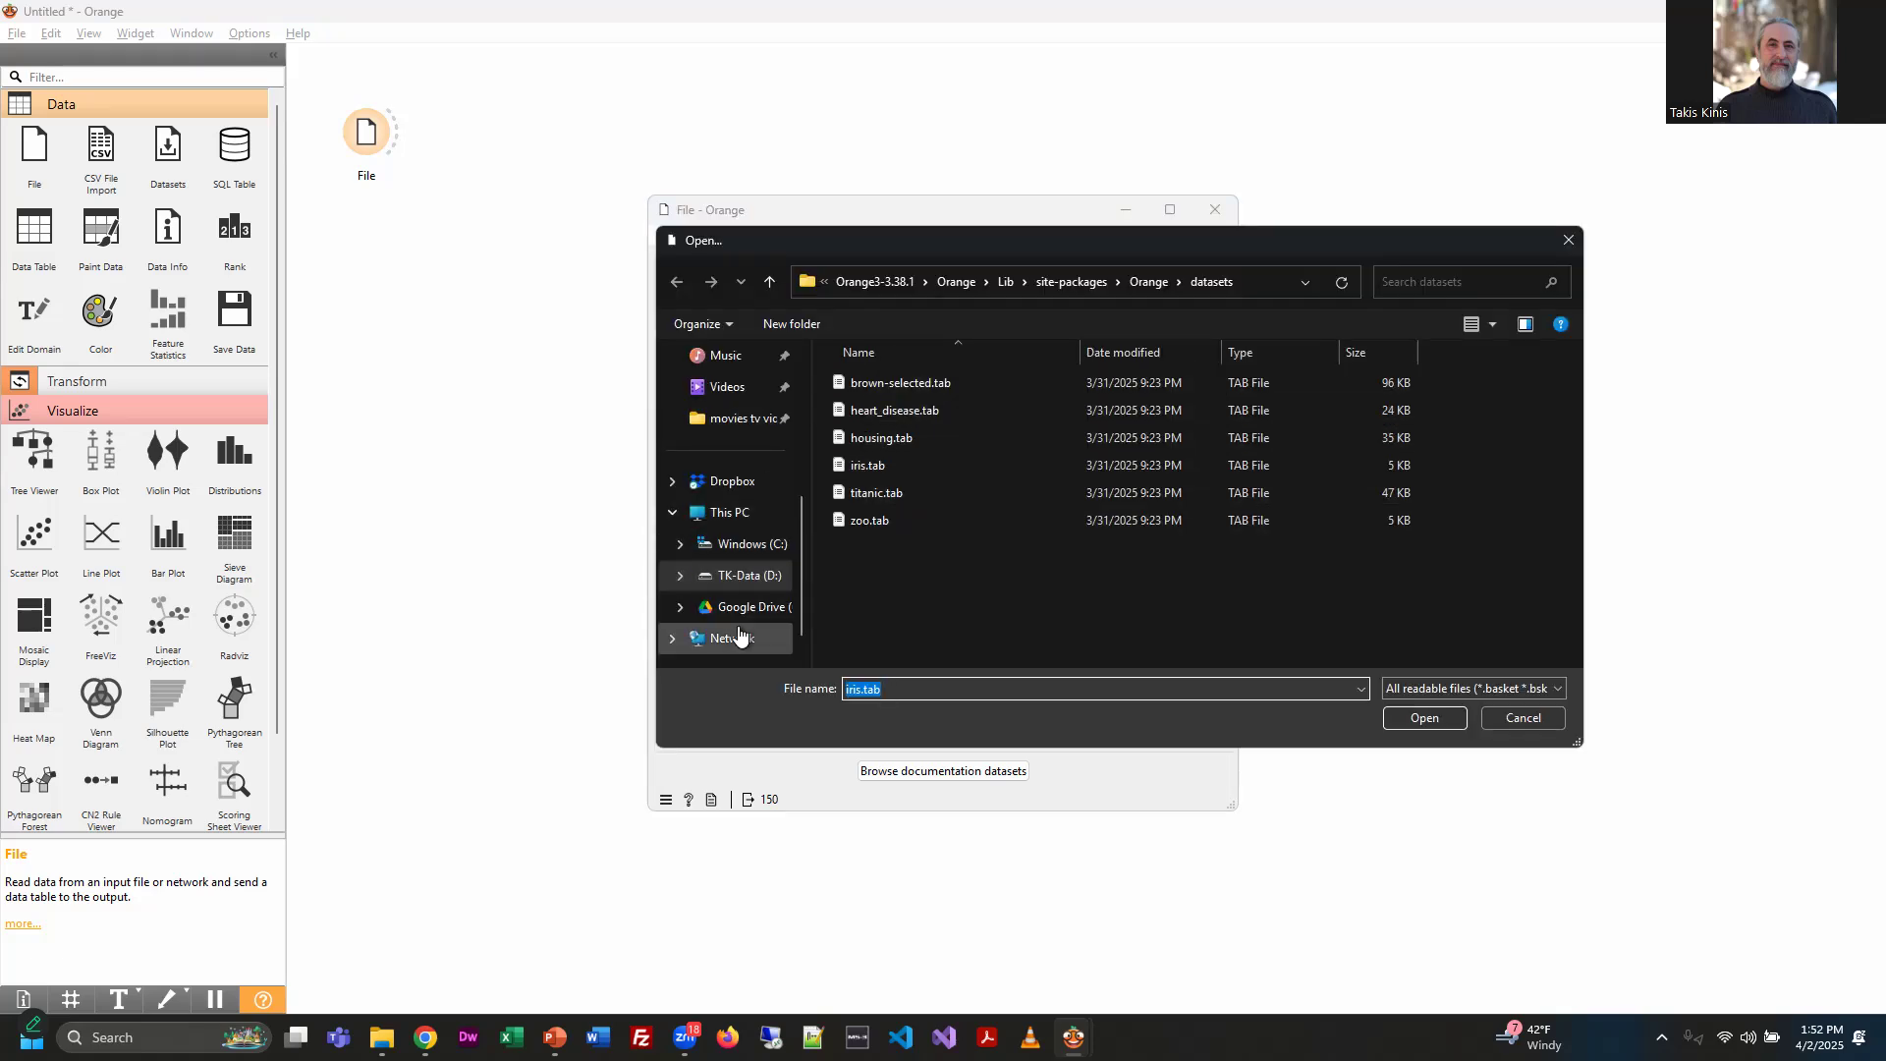
pyautogui.scroll(3, 723, 473)
pyautogui.click(739, 550)
pyautogui.click(883, 410)
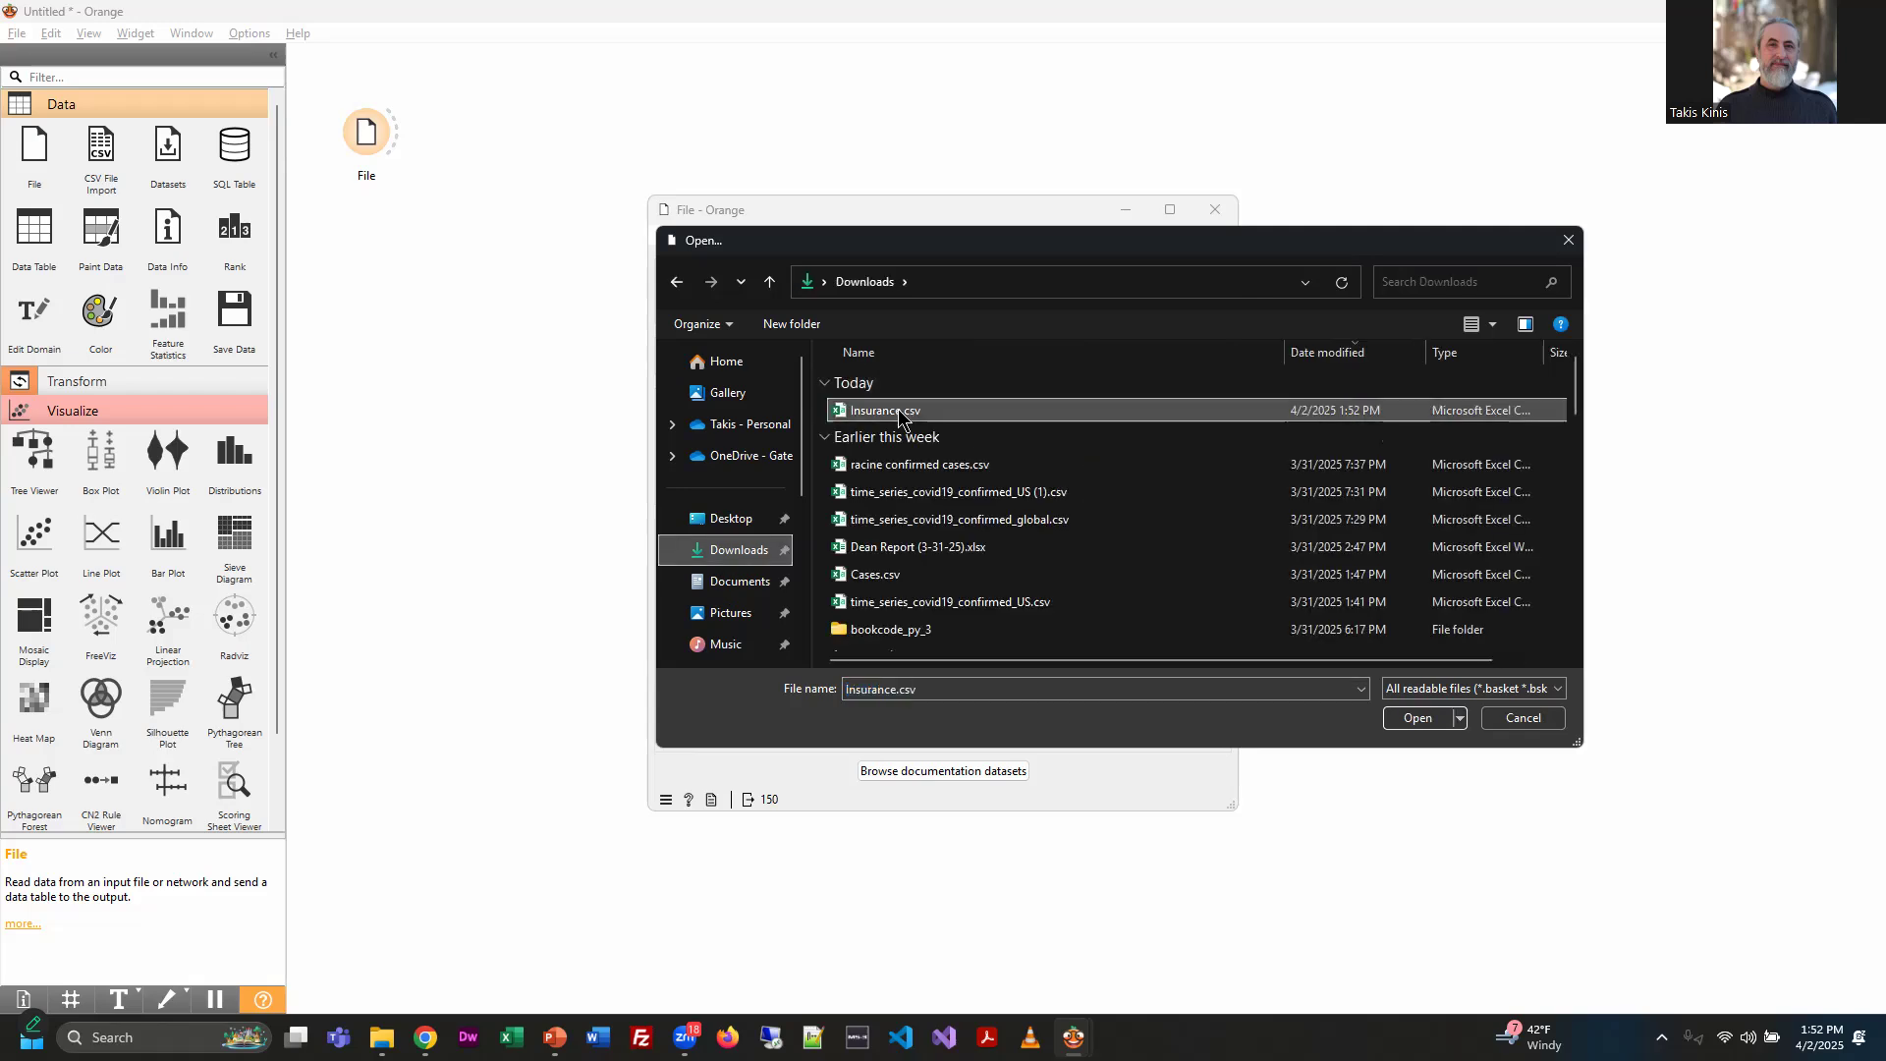
pyautogui.click(1413, 717)
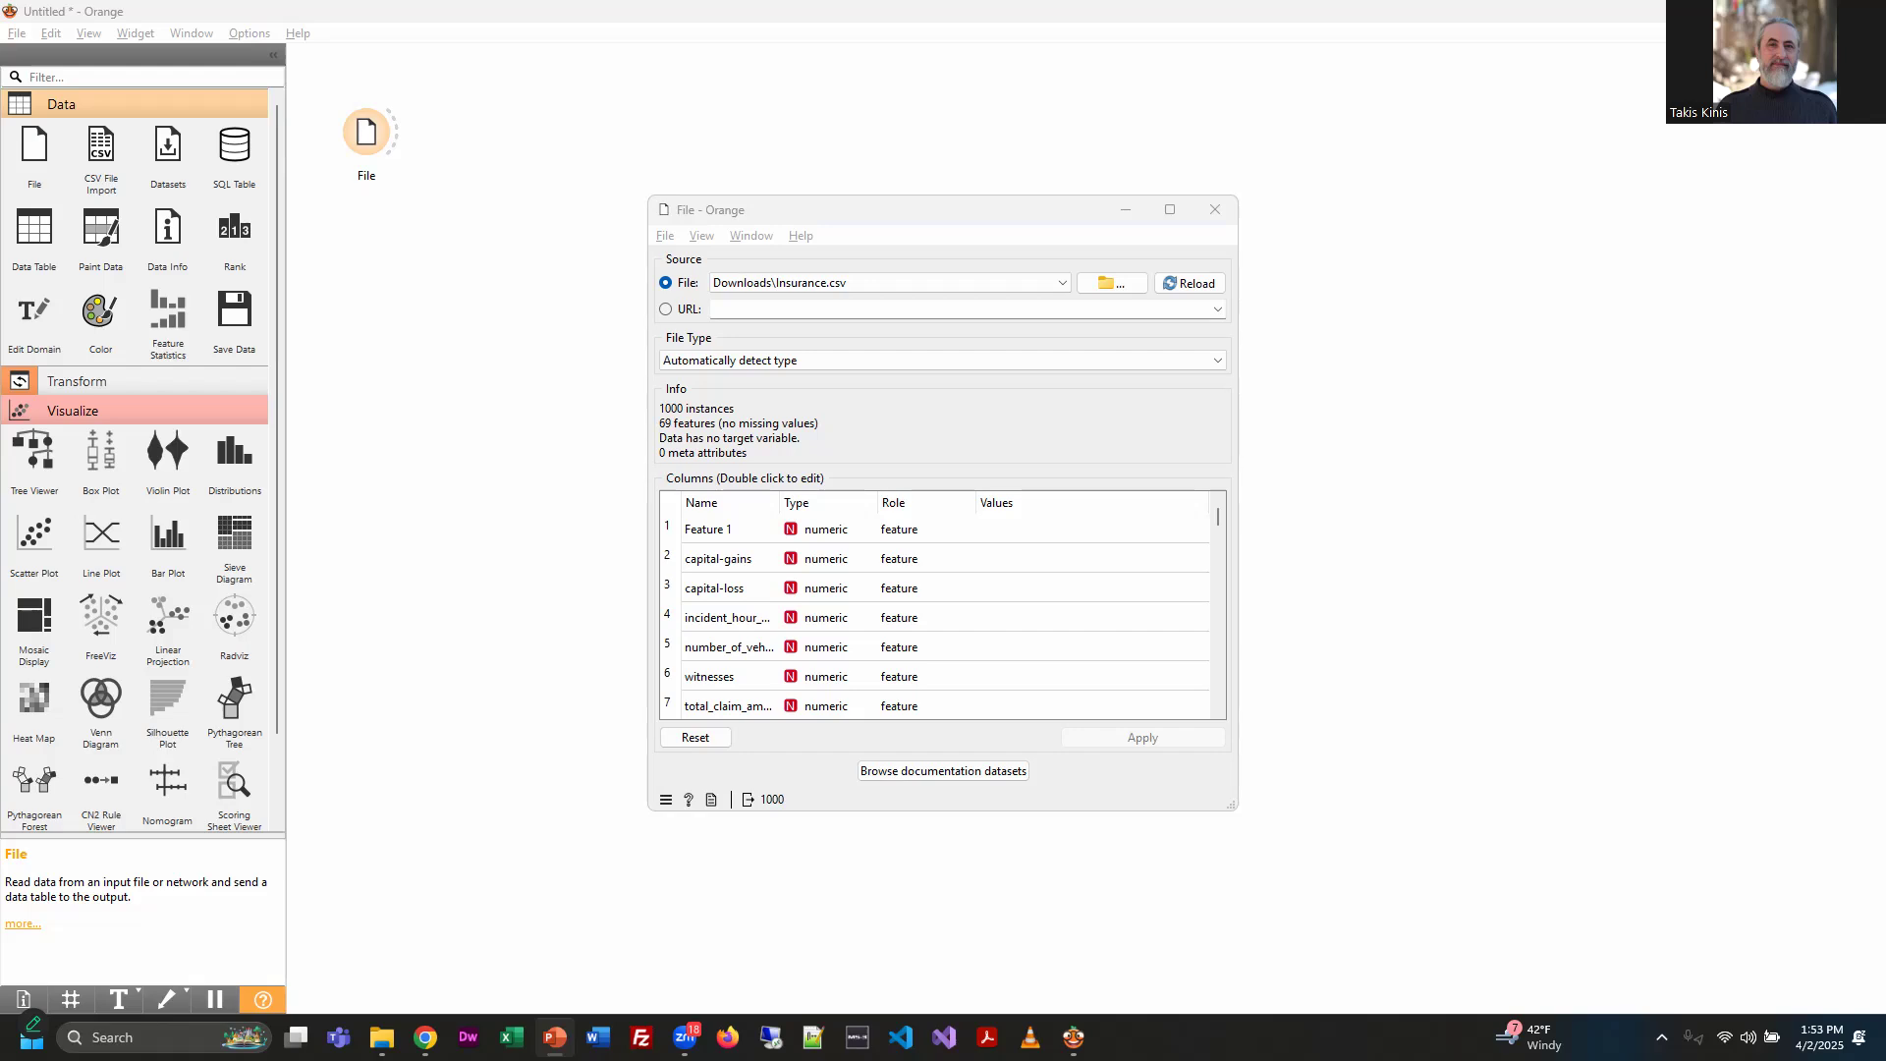
# Examine the file type options available for the File widget's data source, keeping automatic detection
pyautogui.click(1220, 361)
pyautogui.click(1220, 361)
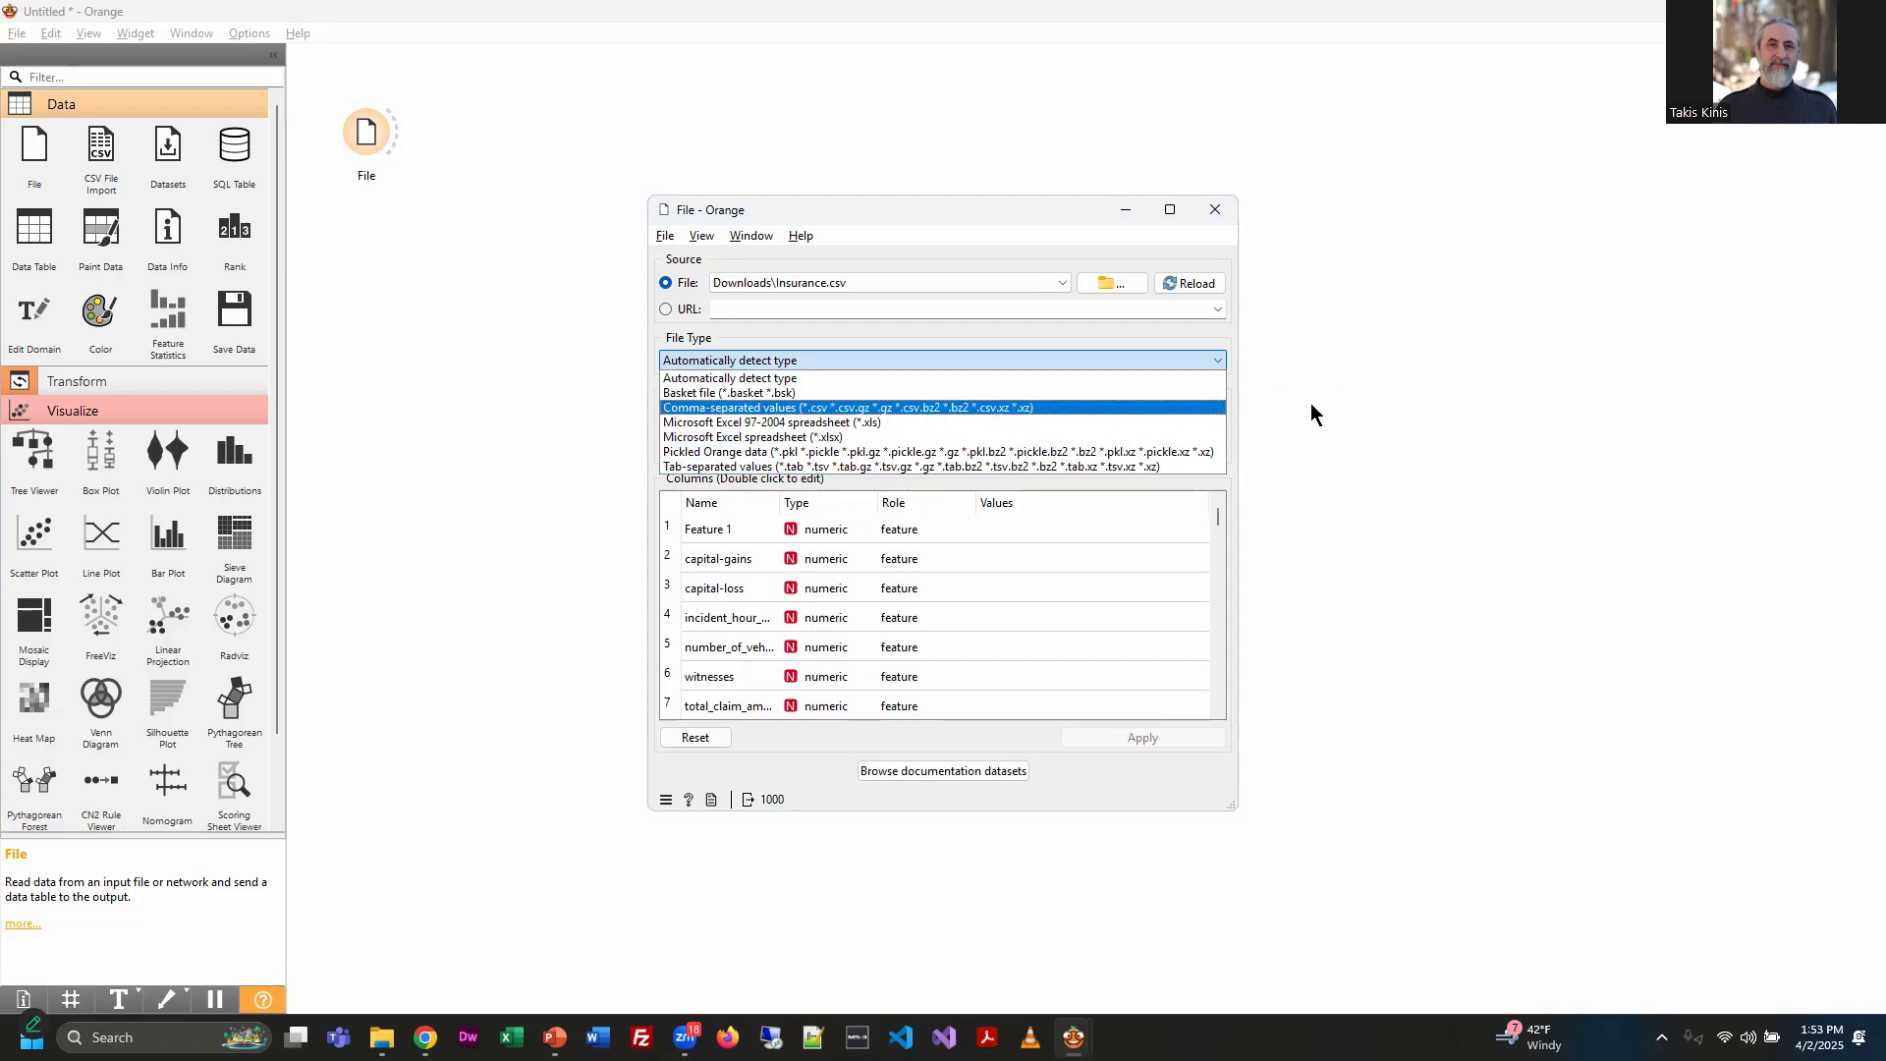
pyautogui.click(1235, 402)
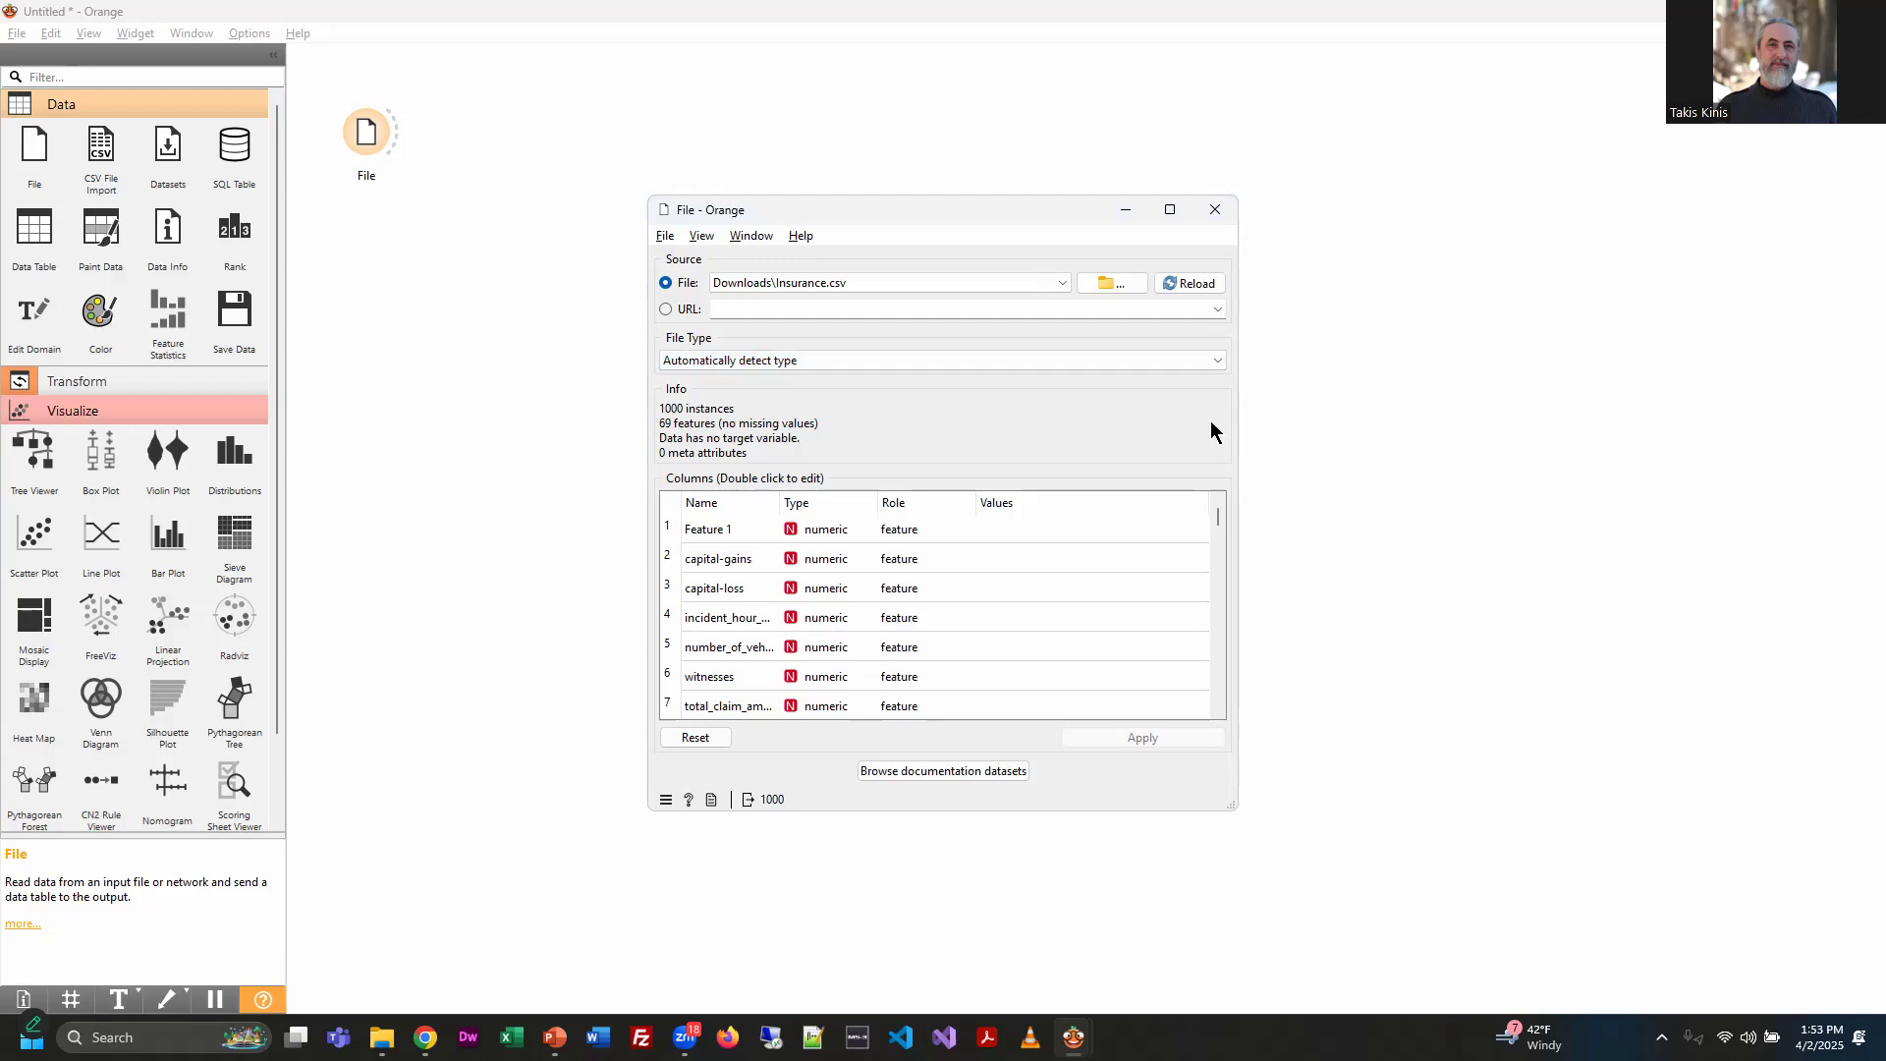
# Open Insurance.csv in Excel from the Downloads folder to examine its columns, close it and return to the Orange canvas
pyautogui.click(382, 1037)
pyautogui.click(460, 951)
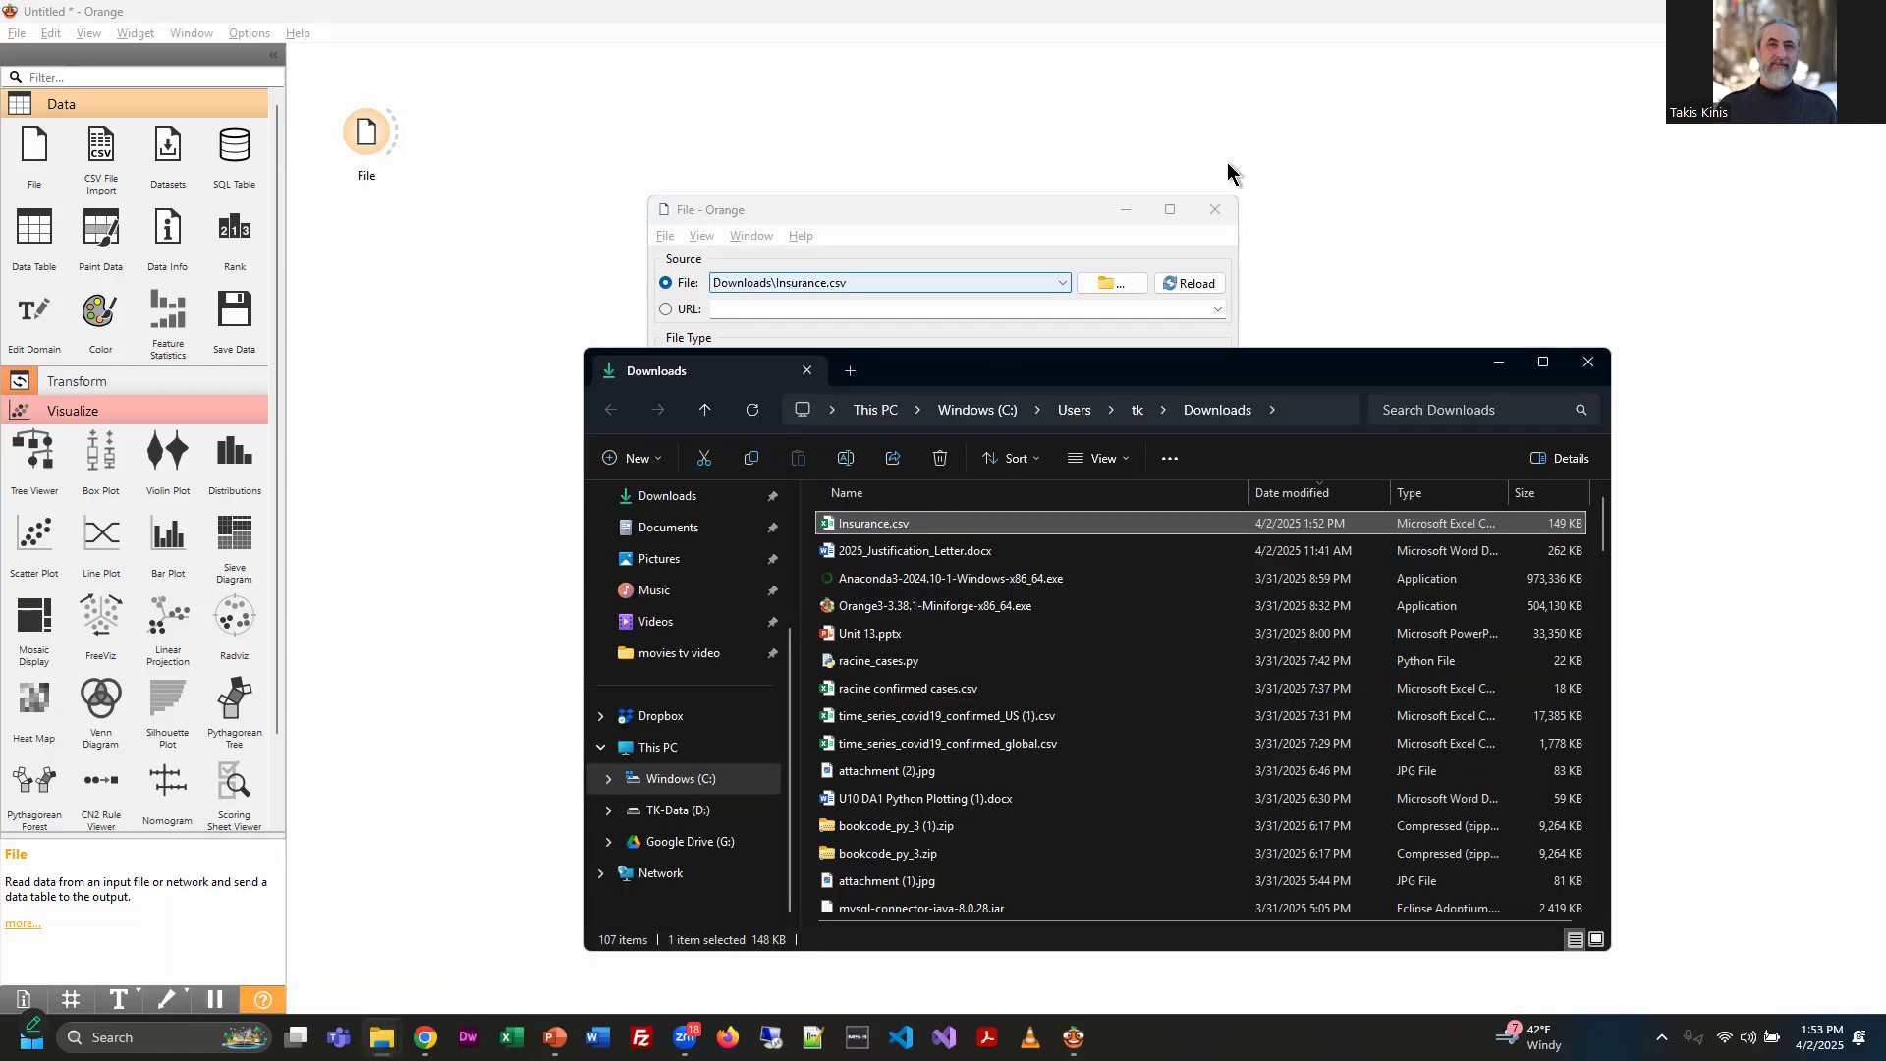
pyautogui.doubleClick(860, 525)
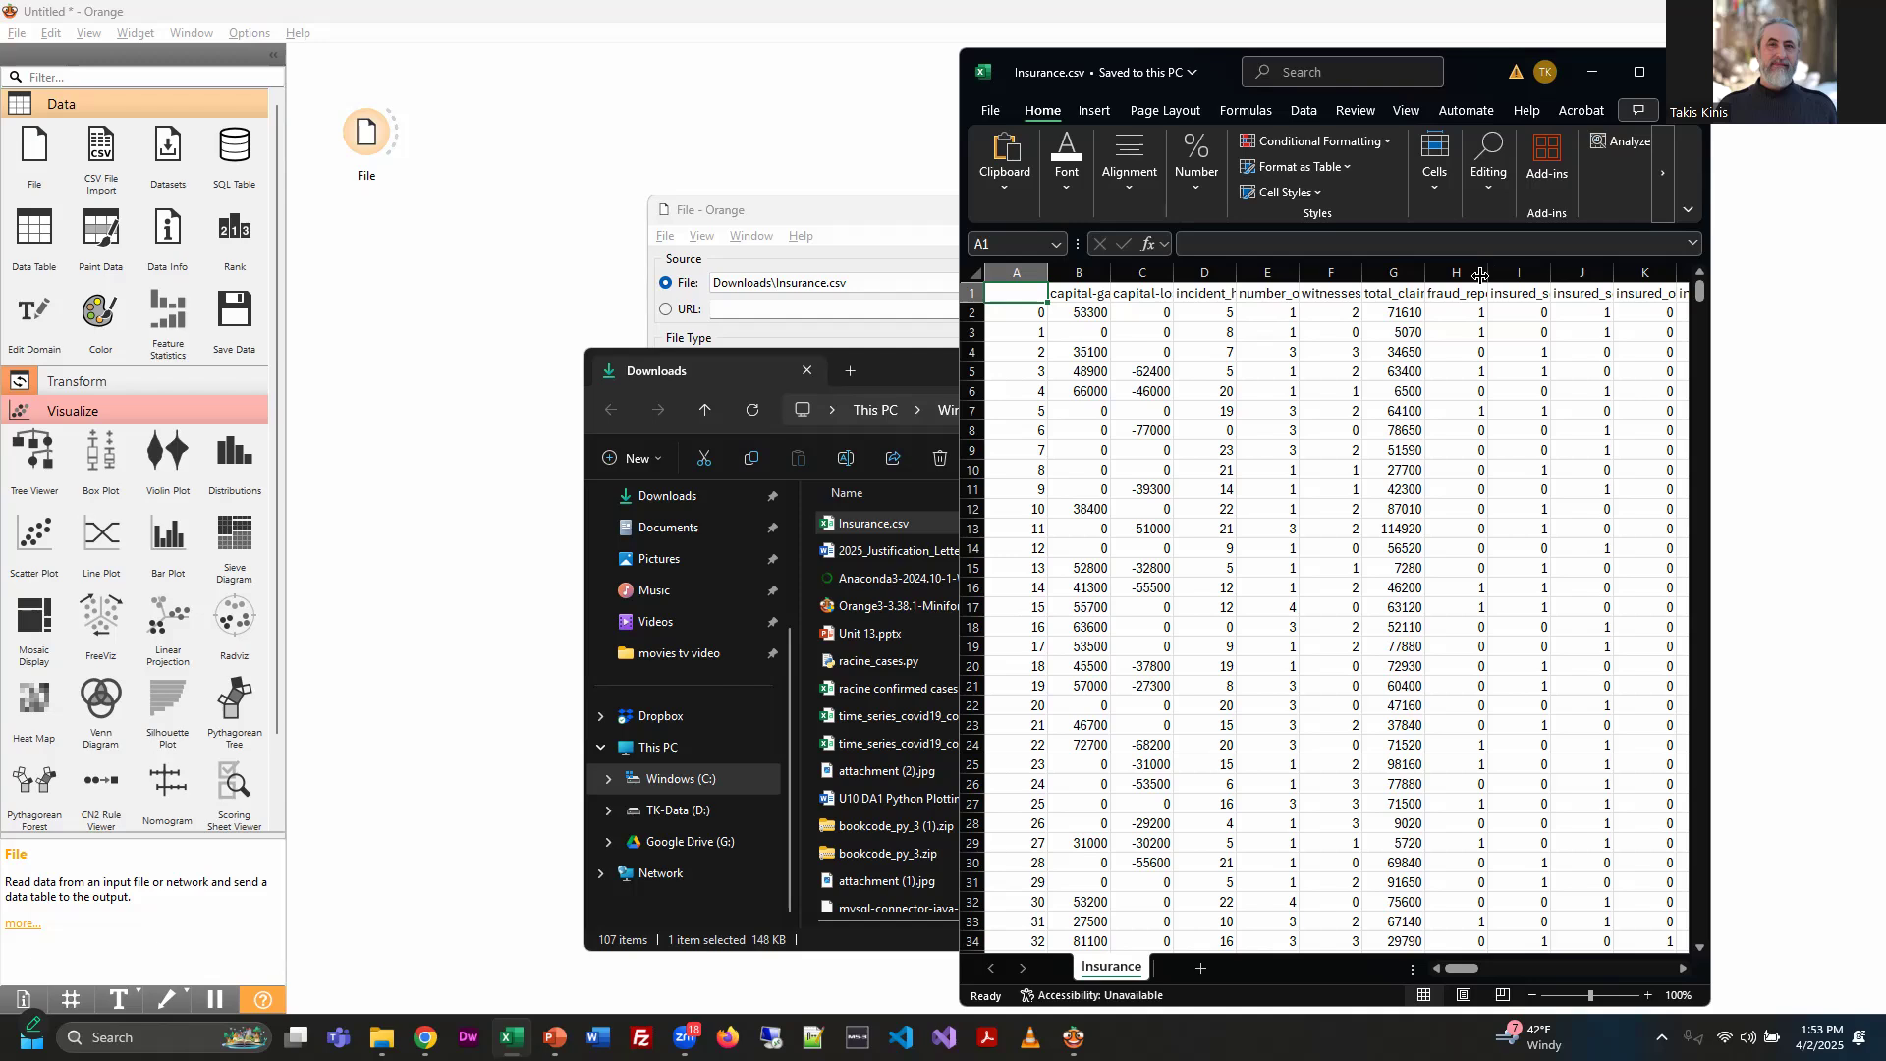
pyautogui.click(1687, 72)
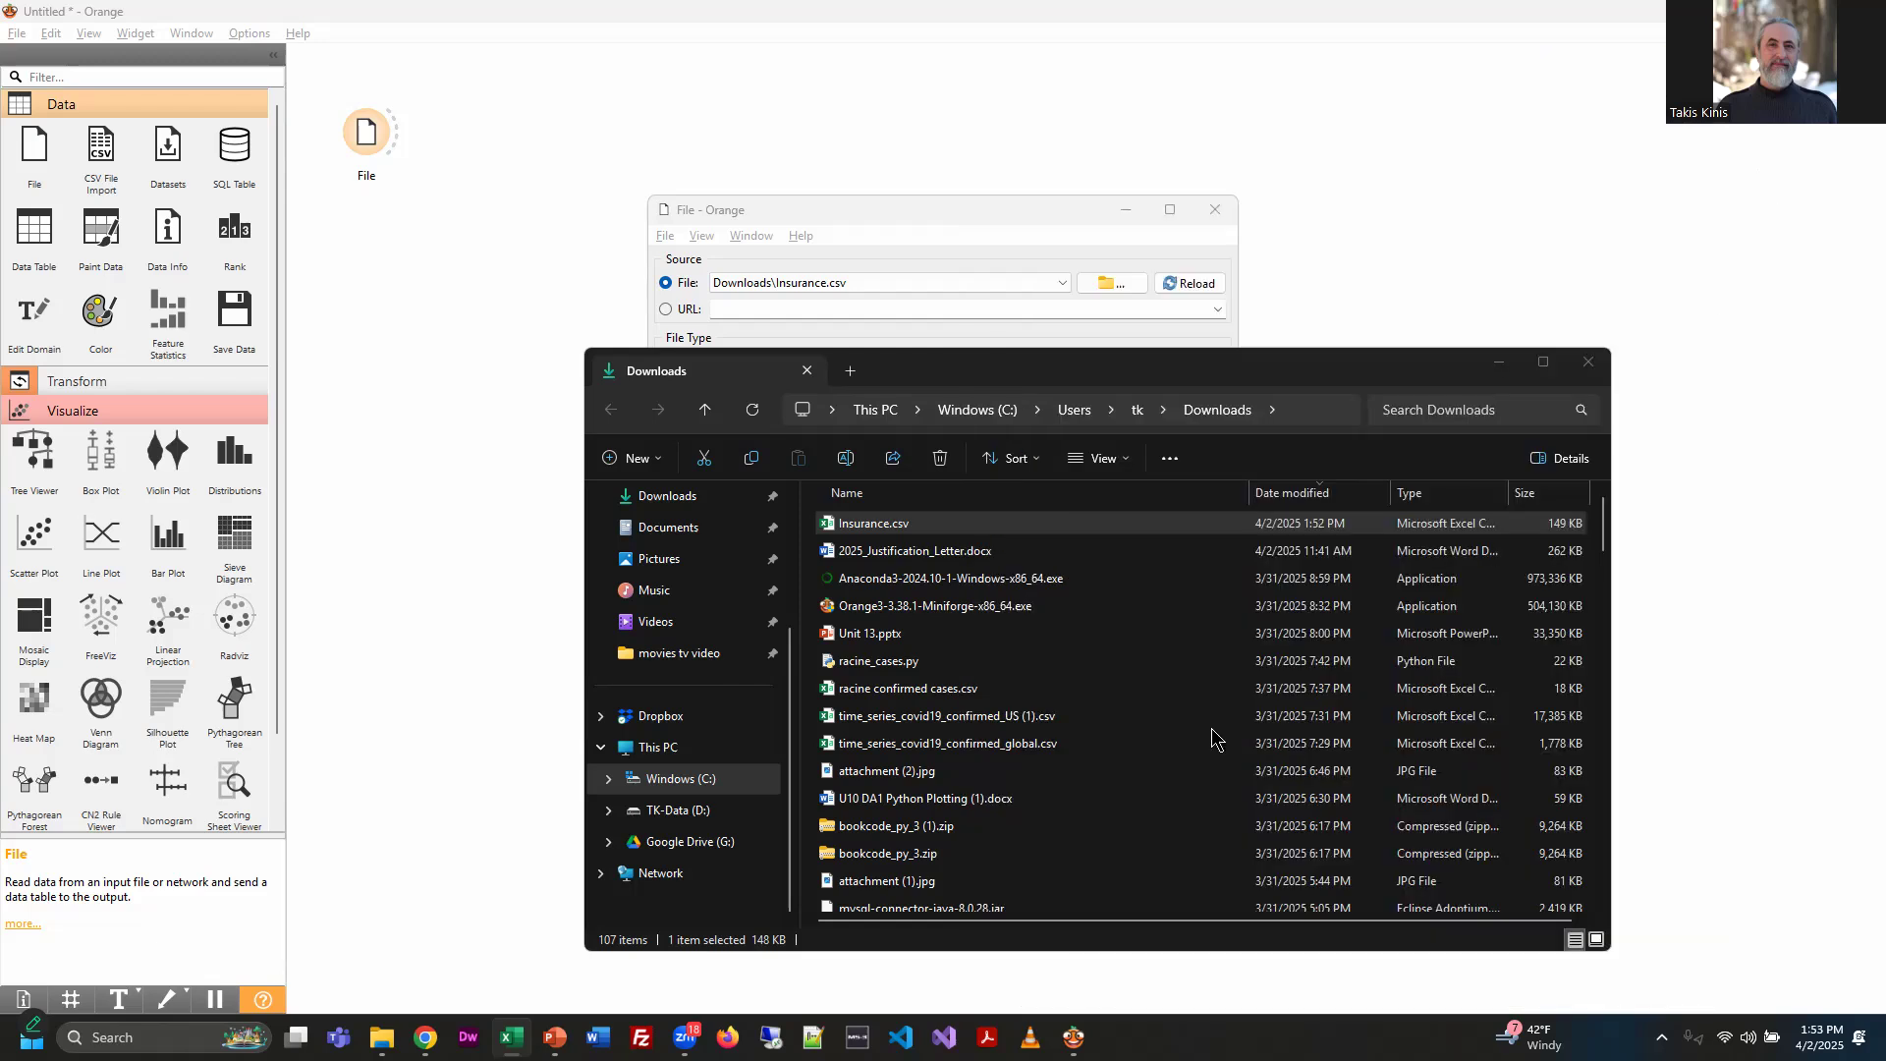
pyautogui.click(1469, 119)
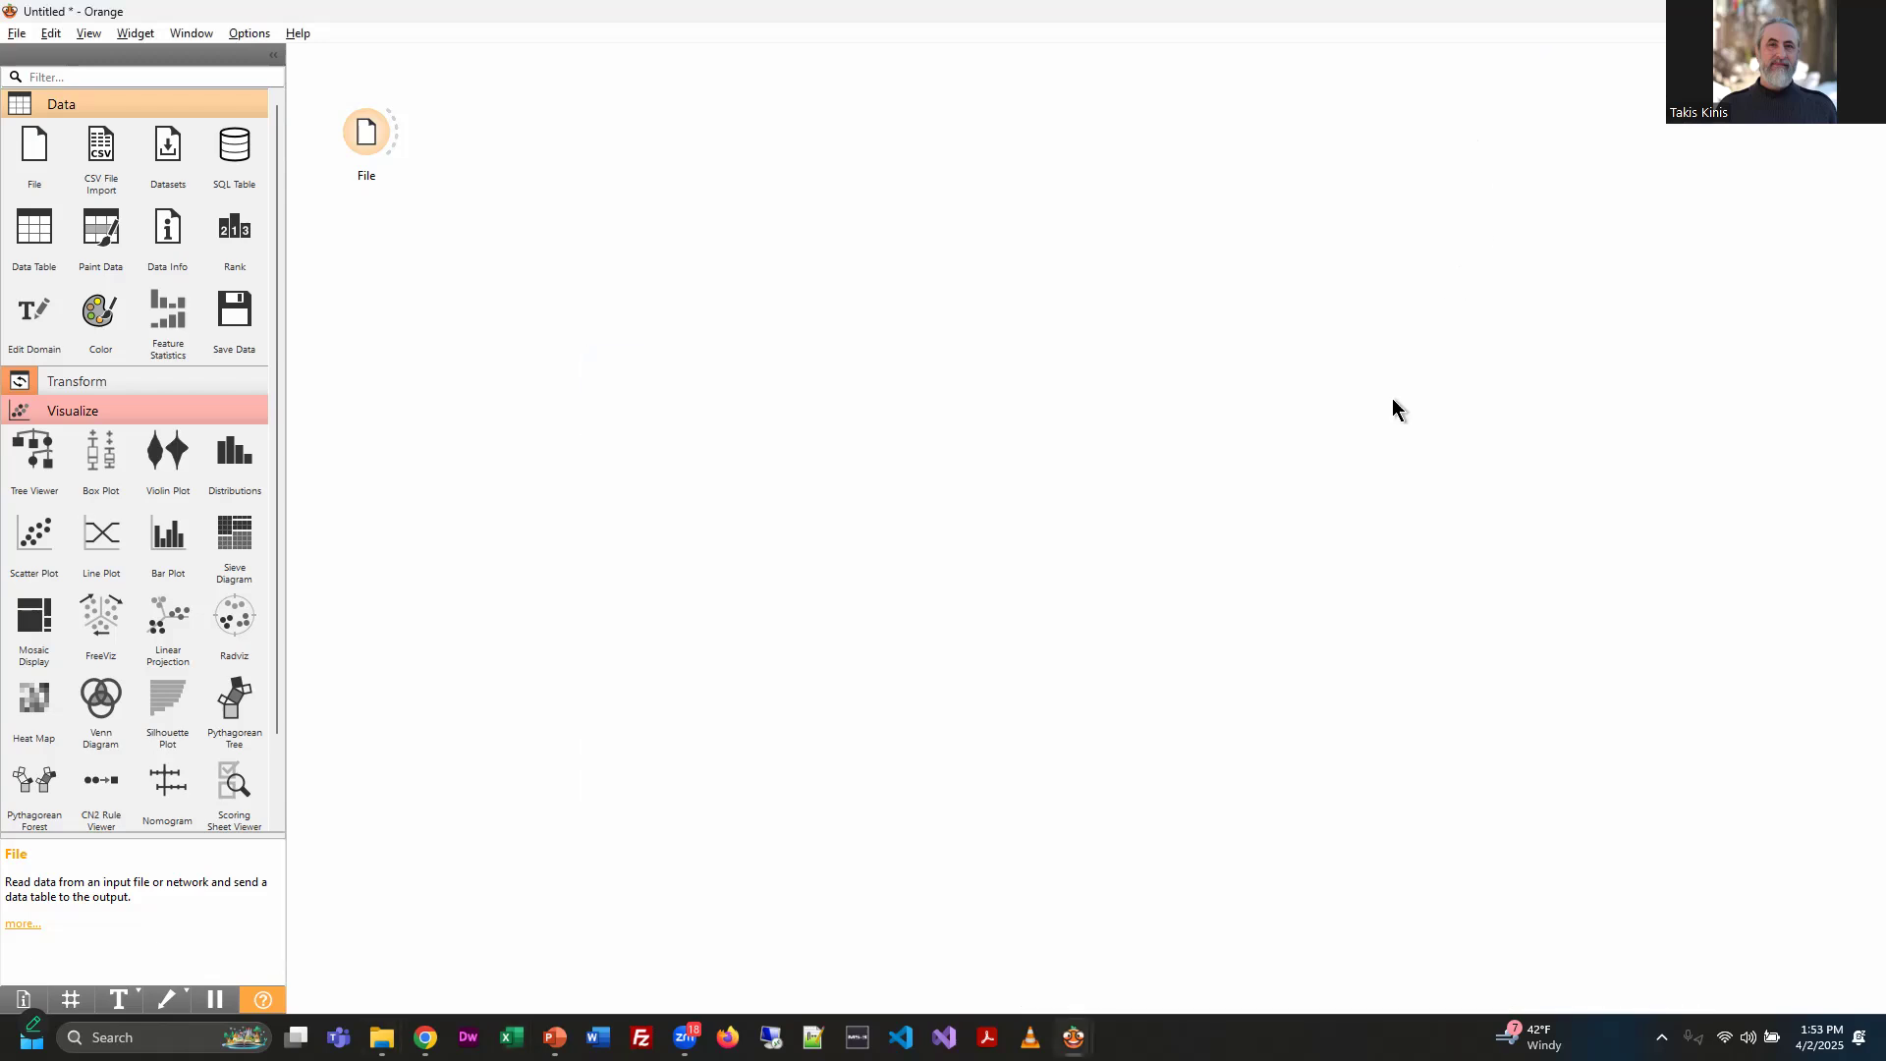
# Examine the File widget's dataset information and the names, types and roles of the Insurance.csv columns, closing the widget window
pyautogui.moveTo(1072, 1037)
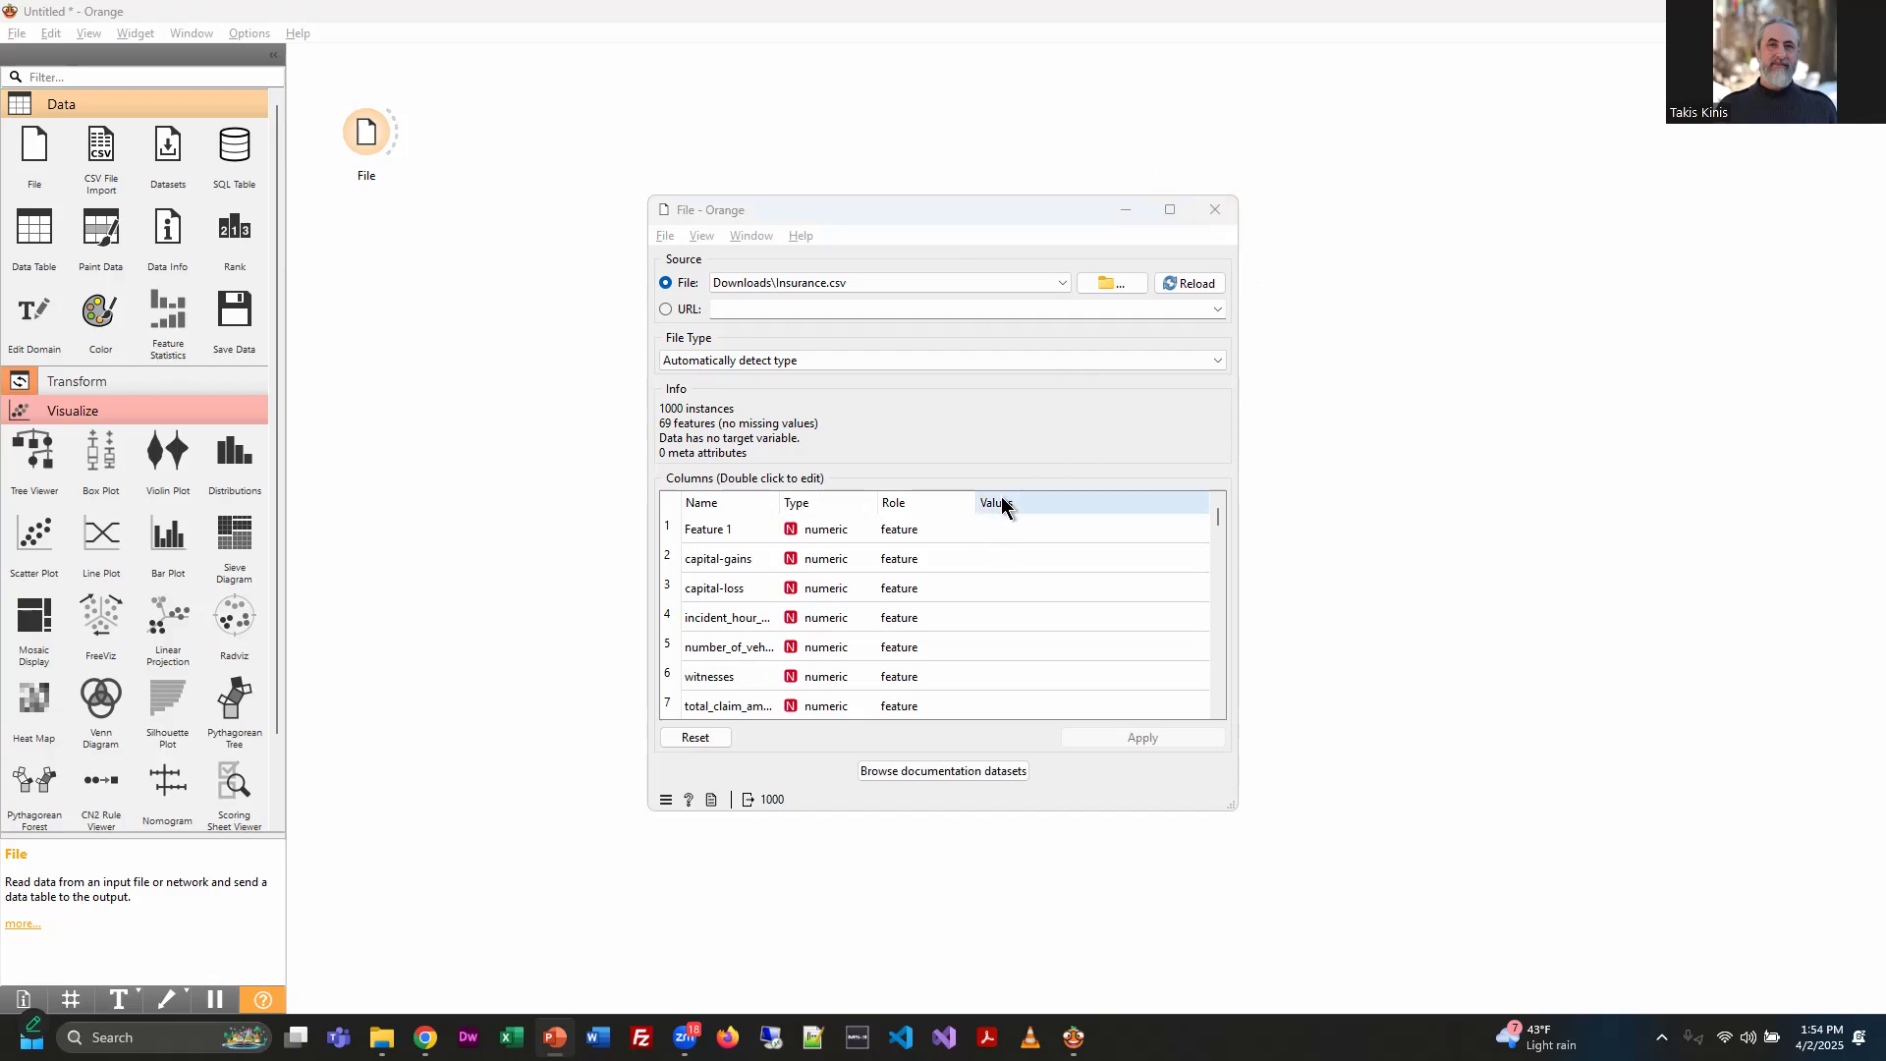
pyautogui.click(896, 213)
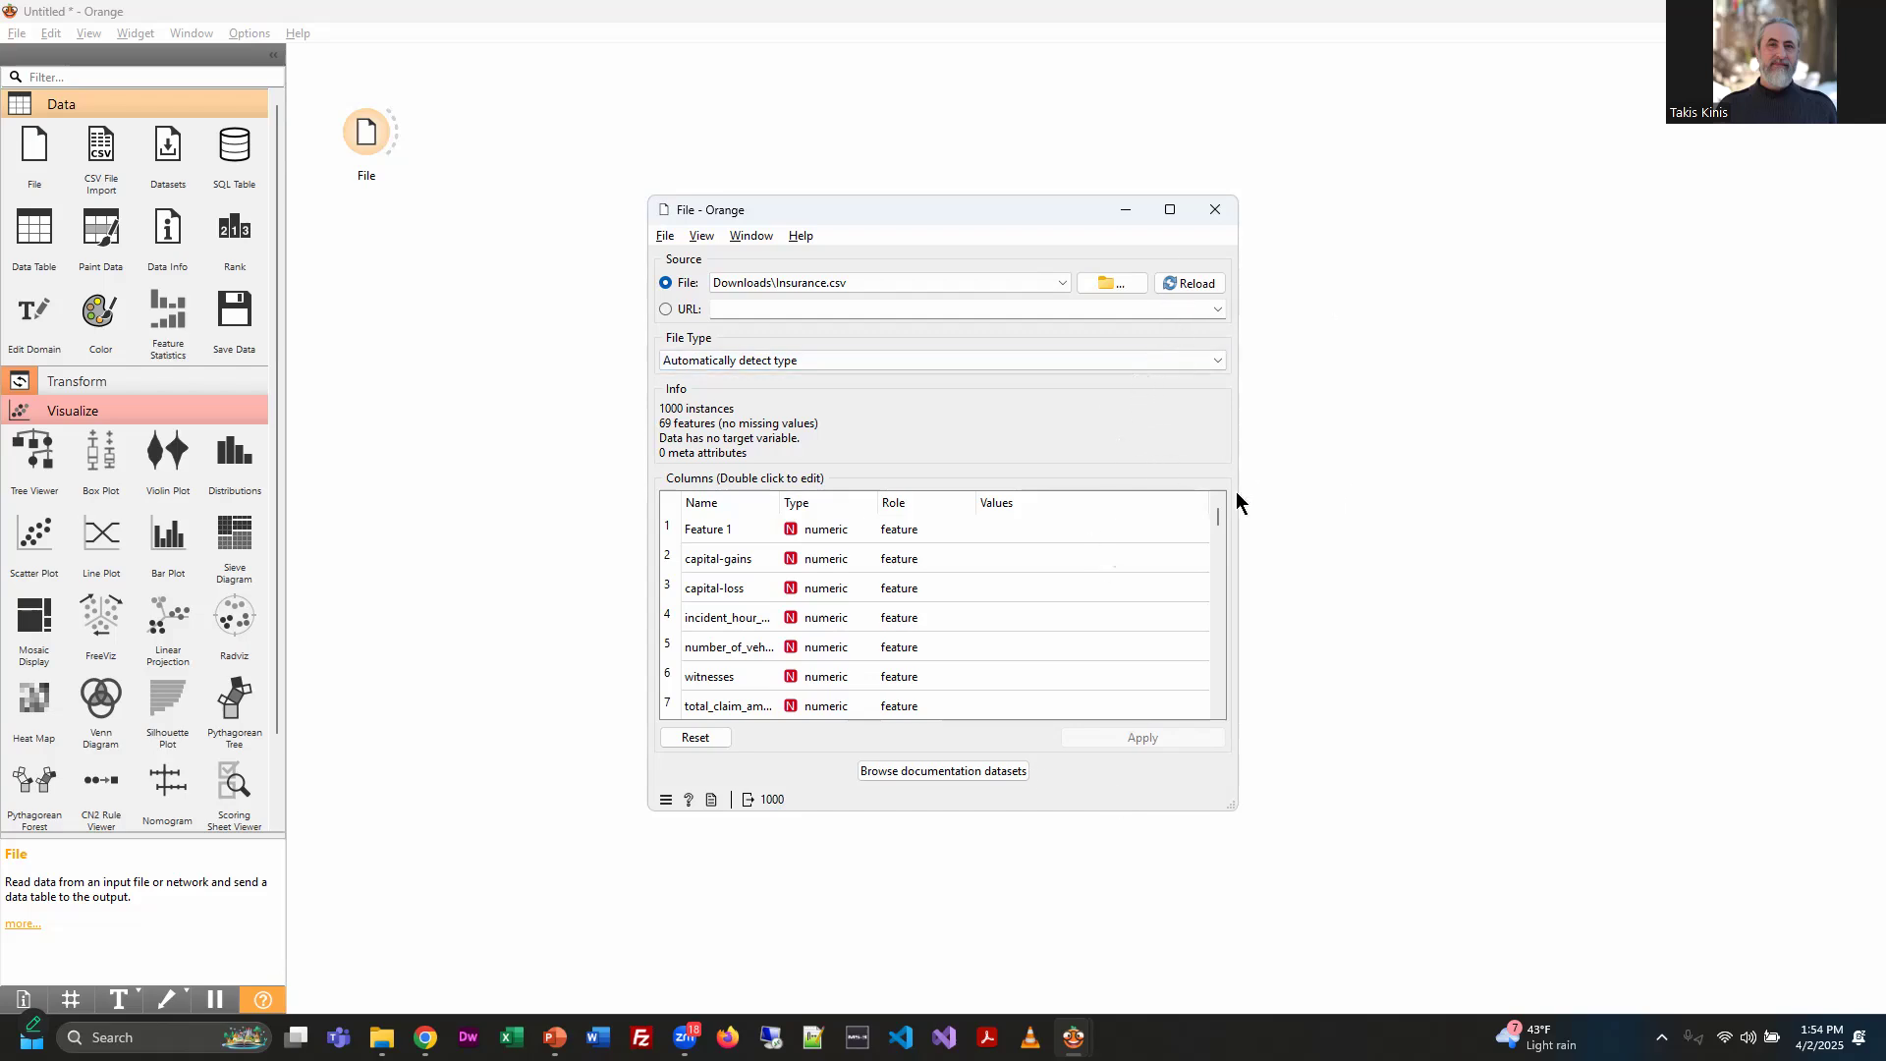
pyautogui.click(1216, 212)
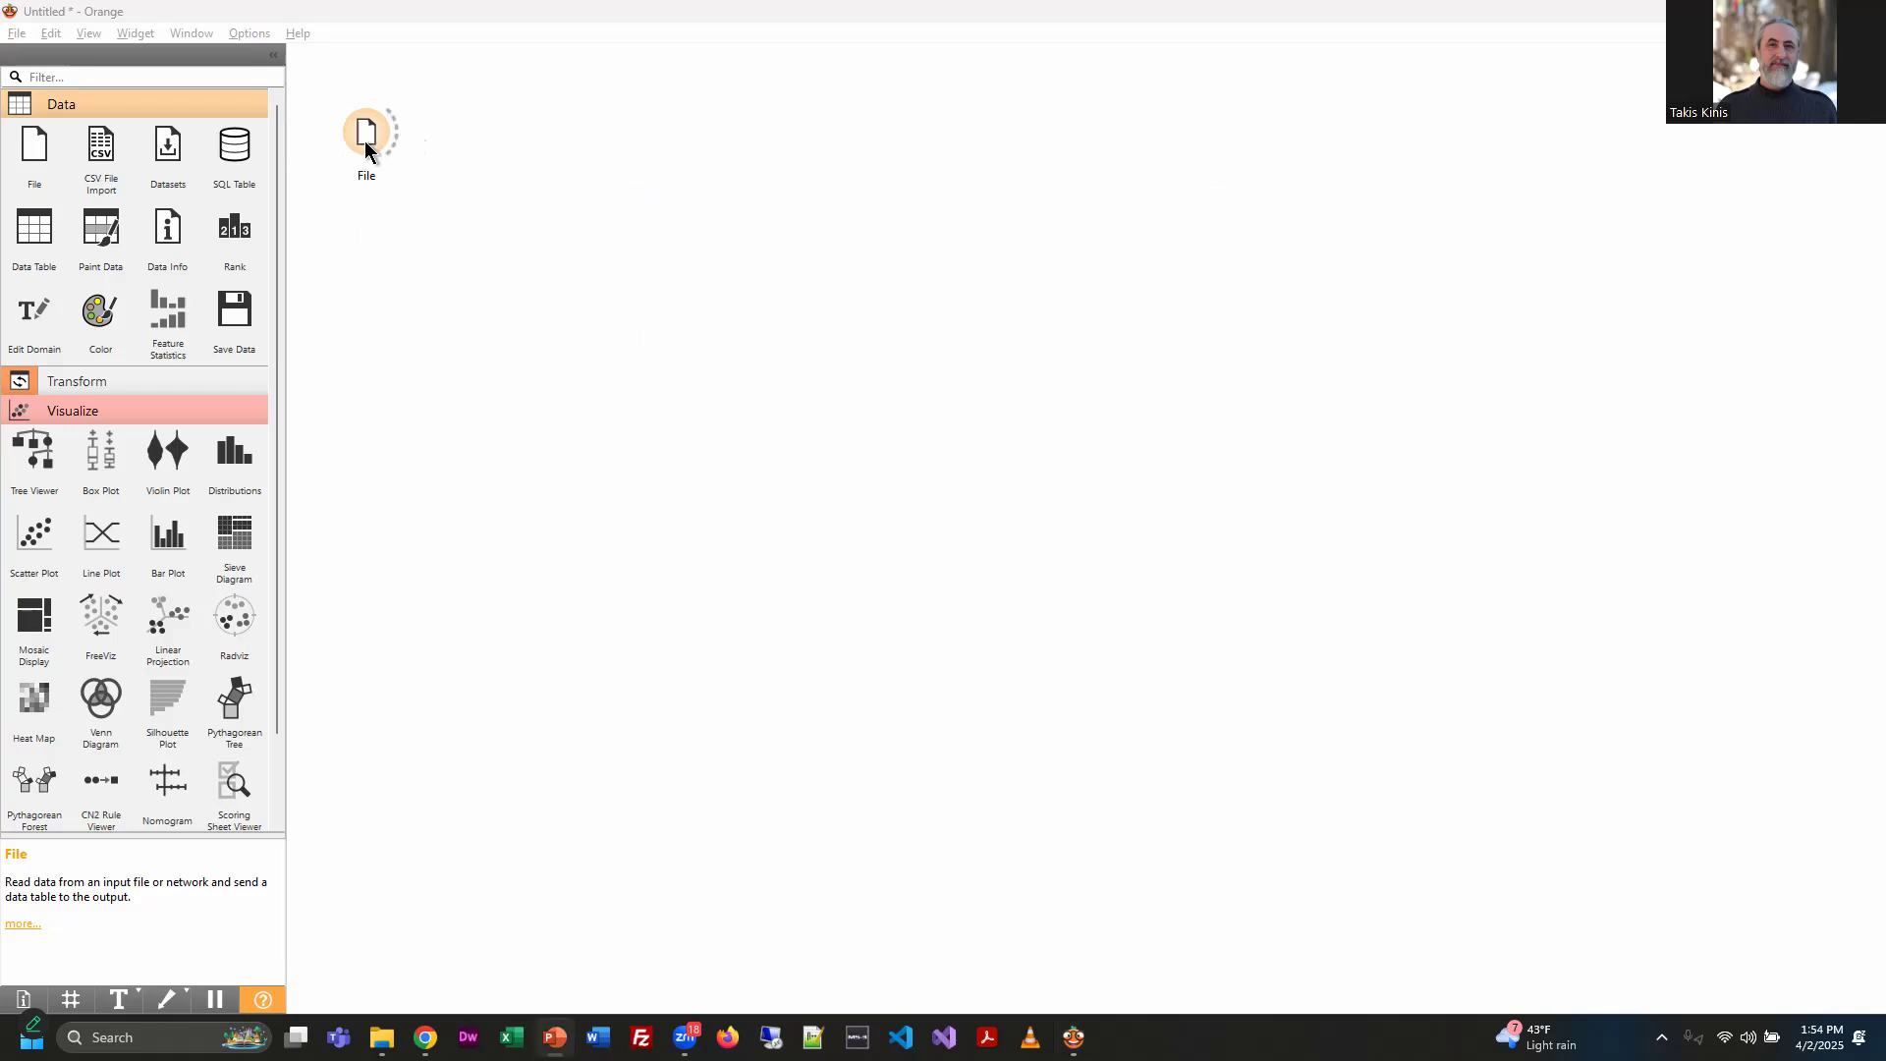
pyautogui.doubleClick(365, 143)
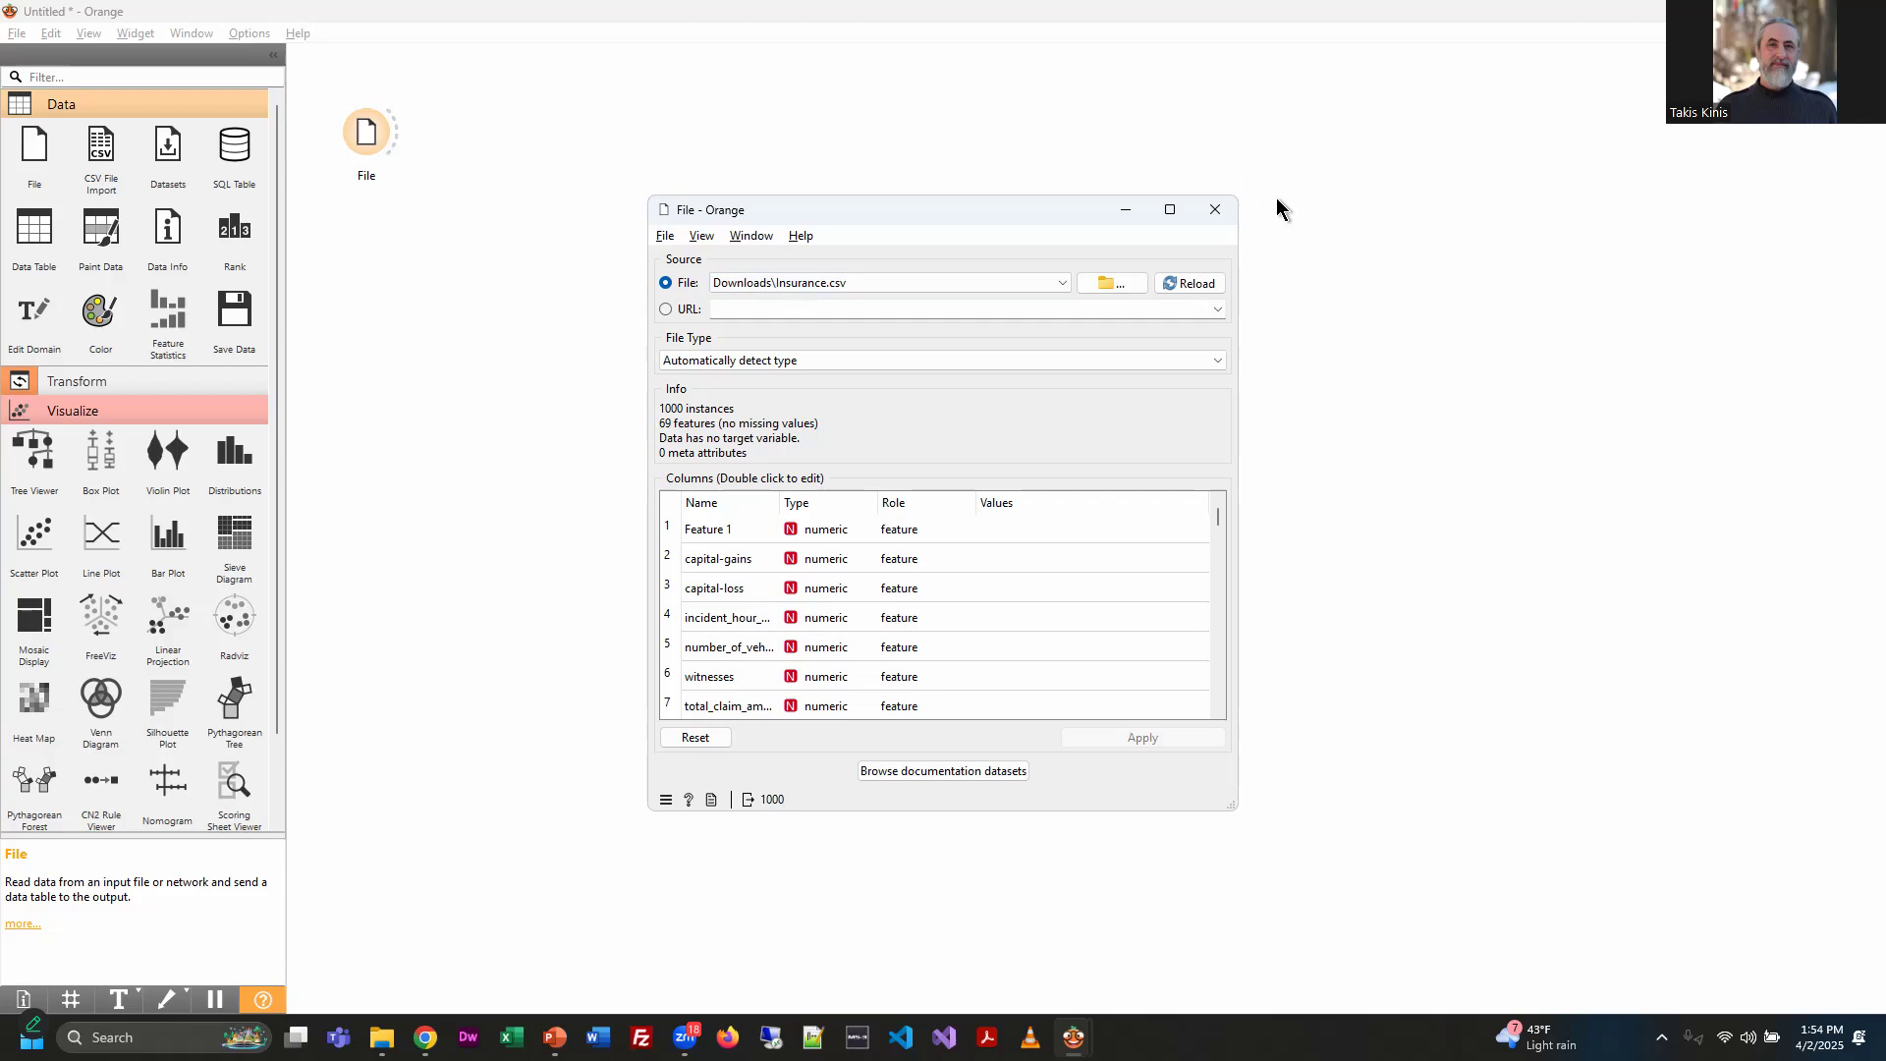
pyautogui.click(1215, 209)
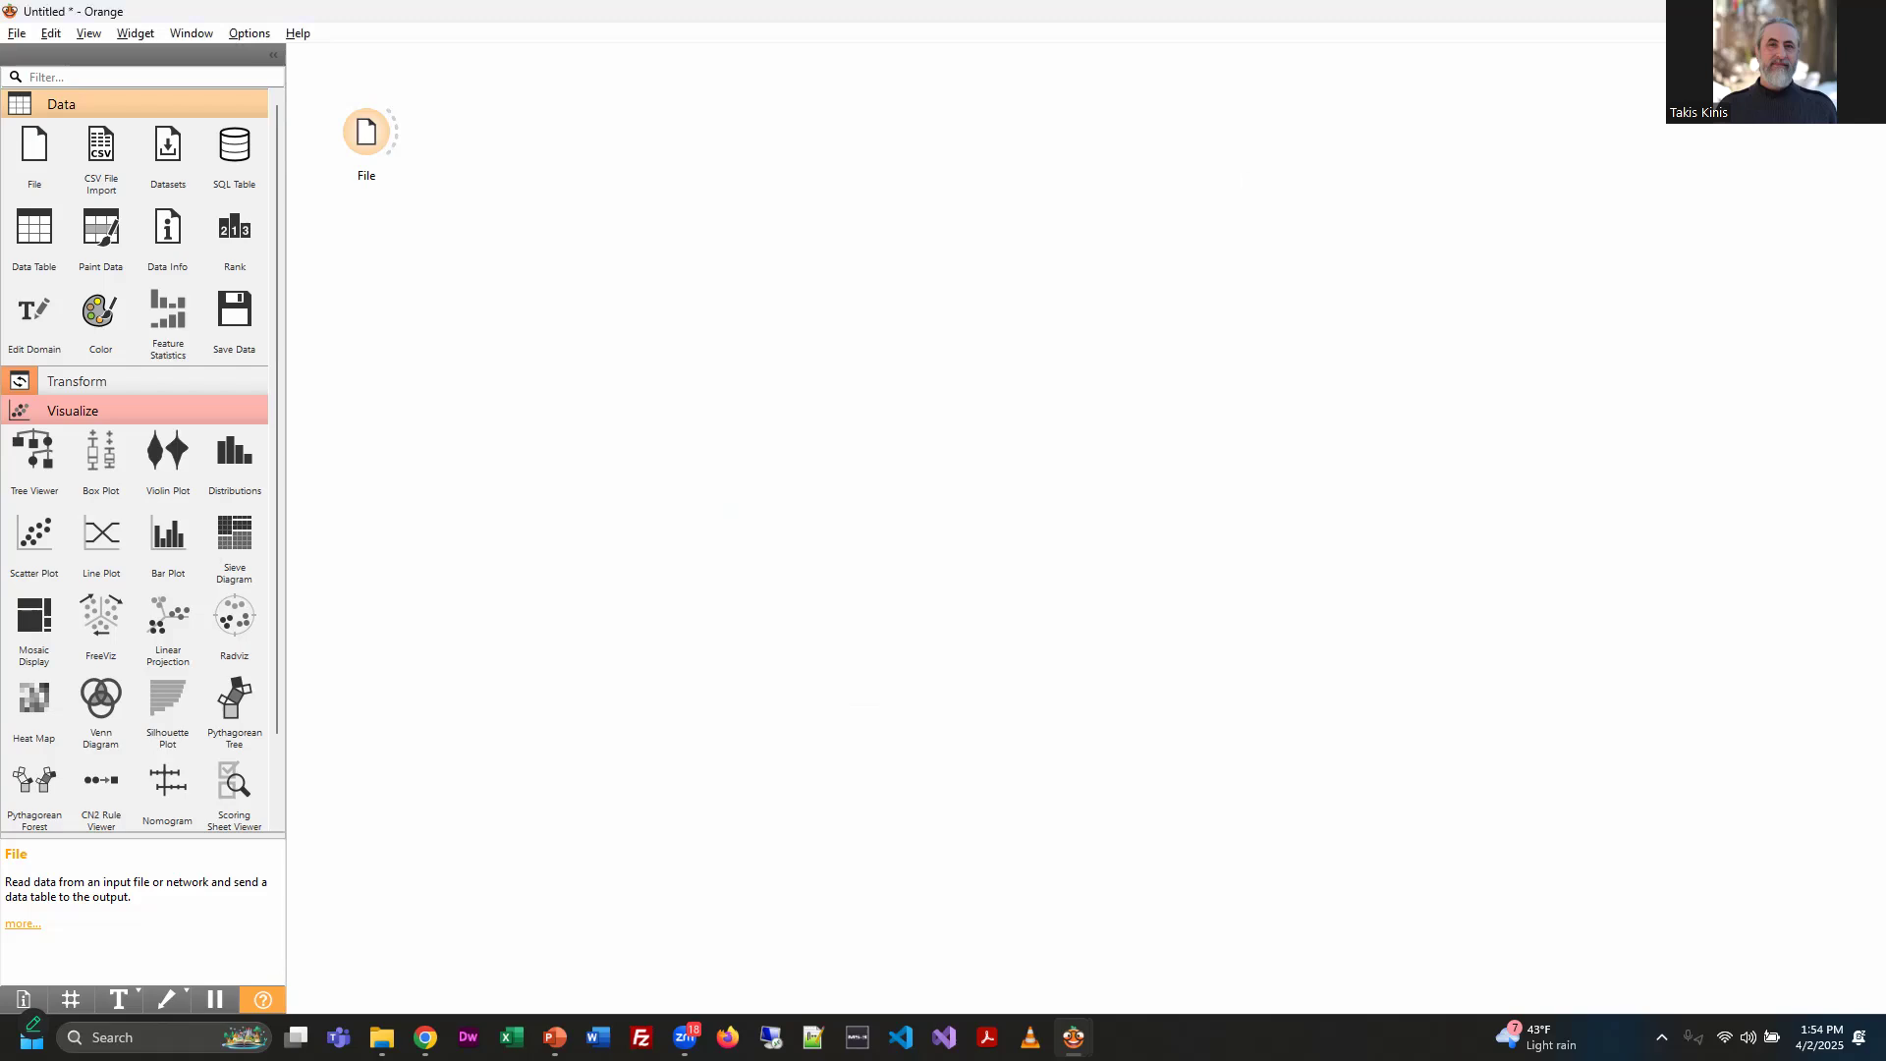
# Add a Data Table widget beside the File widget and link File's data output to it
pyautogui.moveTo(34, 231); pyautogui.dragTo(517, 120)
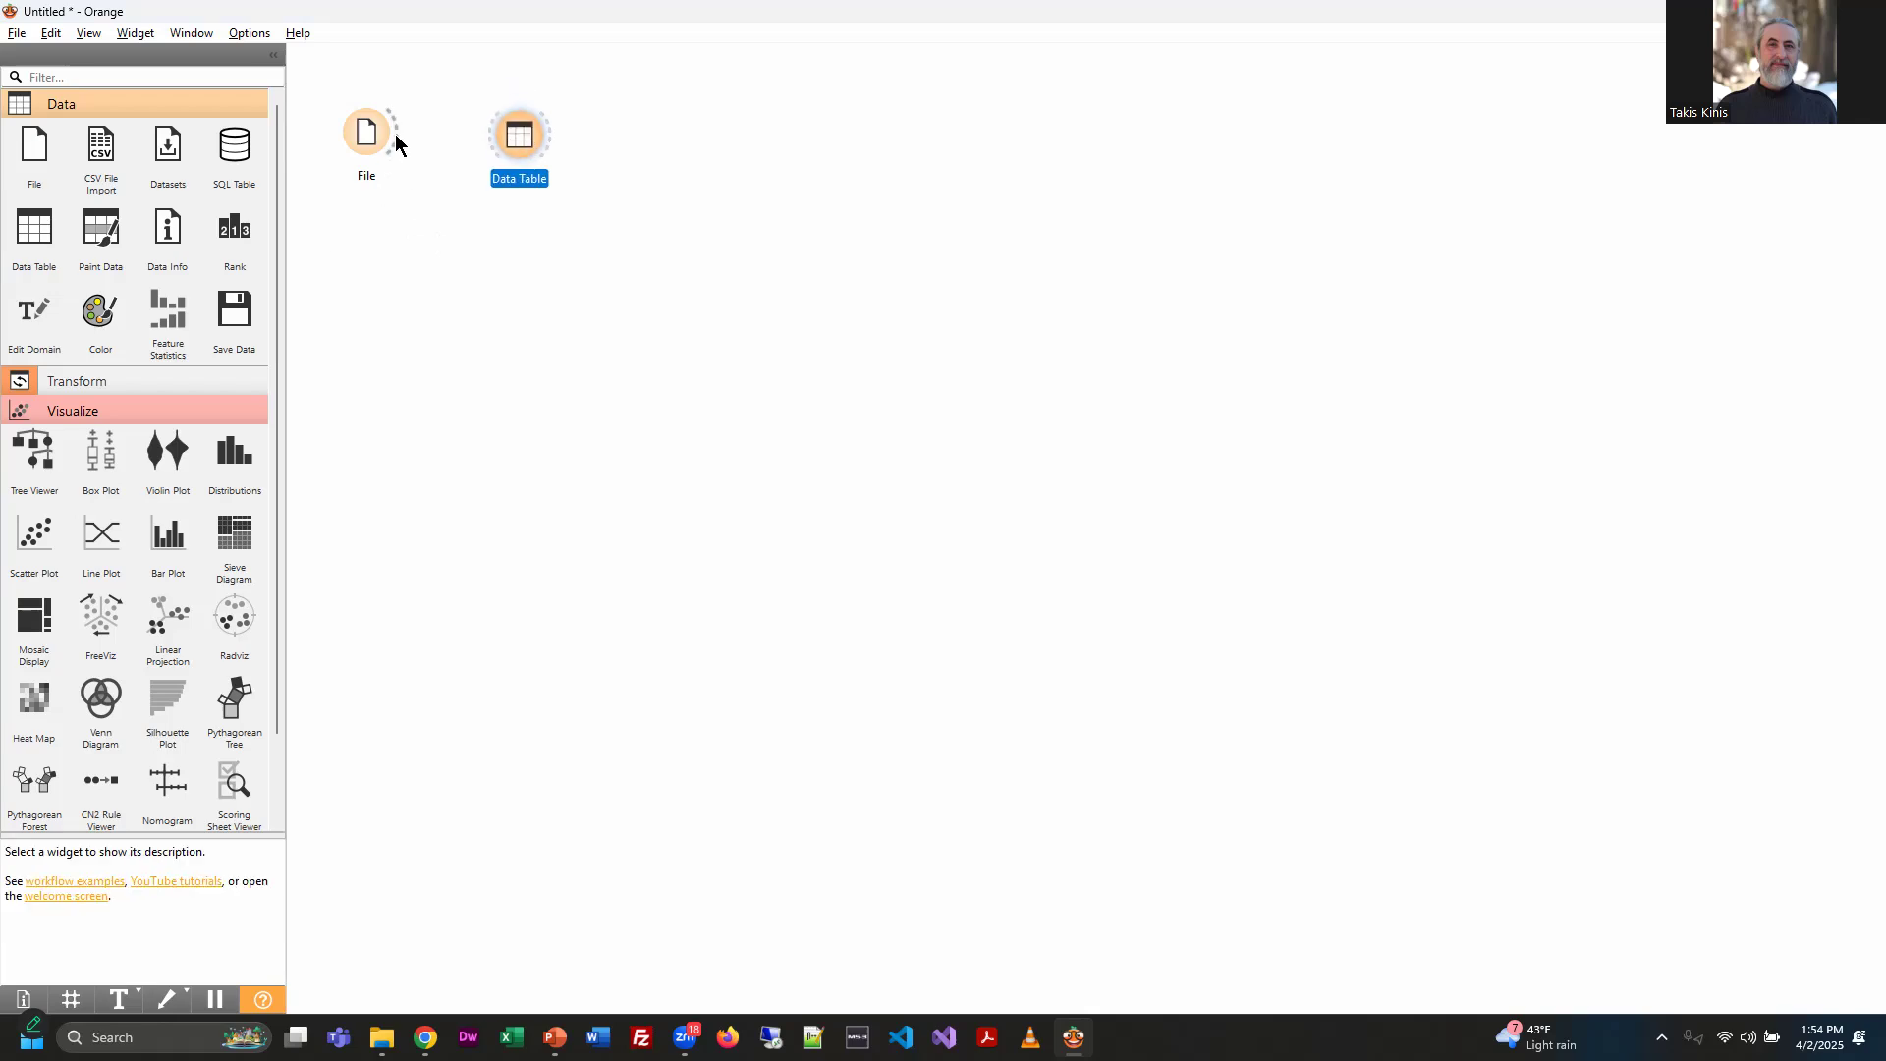
pyautogui.moveTo(393, 130)
pyautogui.mouseDown()
pyautogui.moveTo(512, 147)
pyautogui.moveTo(396, 126)
pyautogui.moveTo(397, 148)
pyautogui.mouseUp()
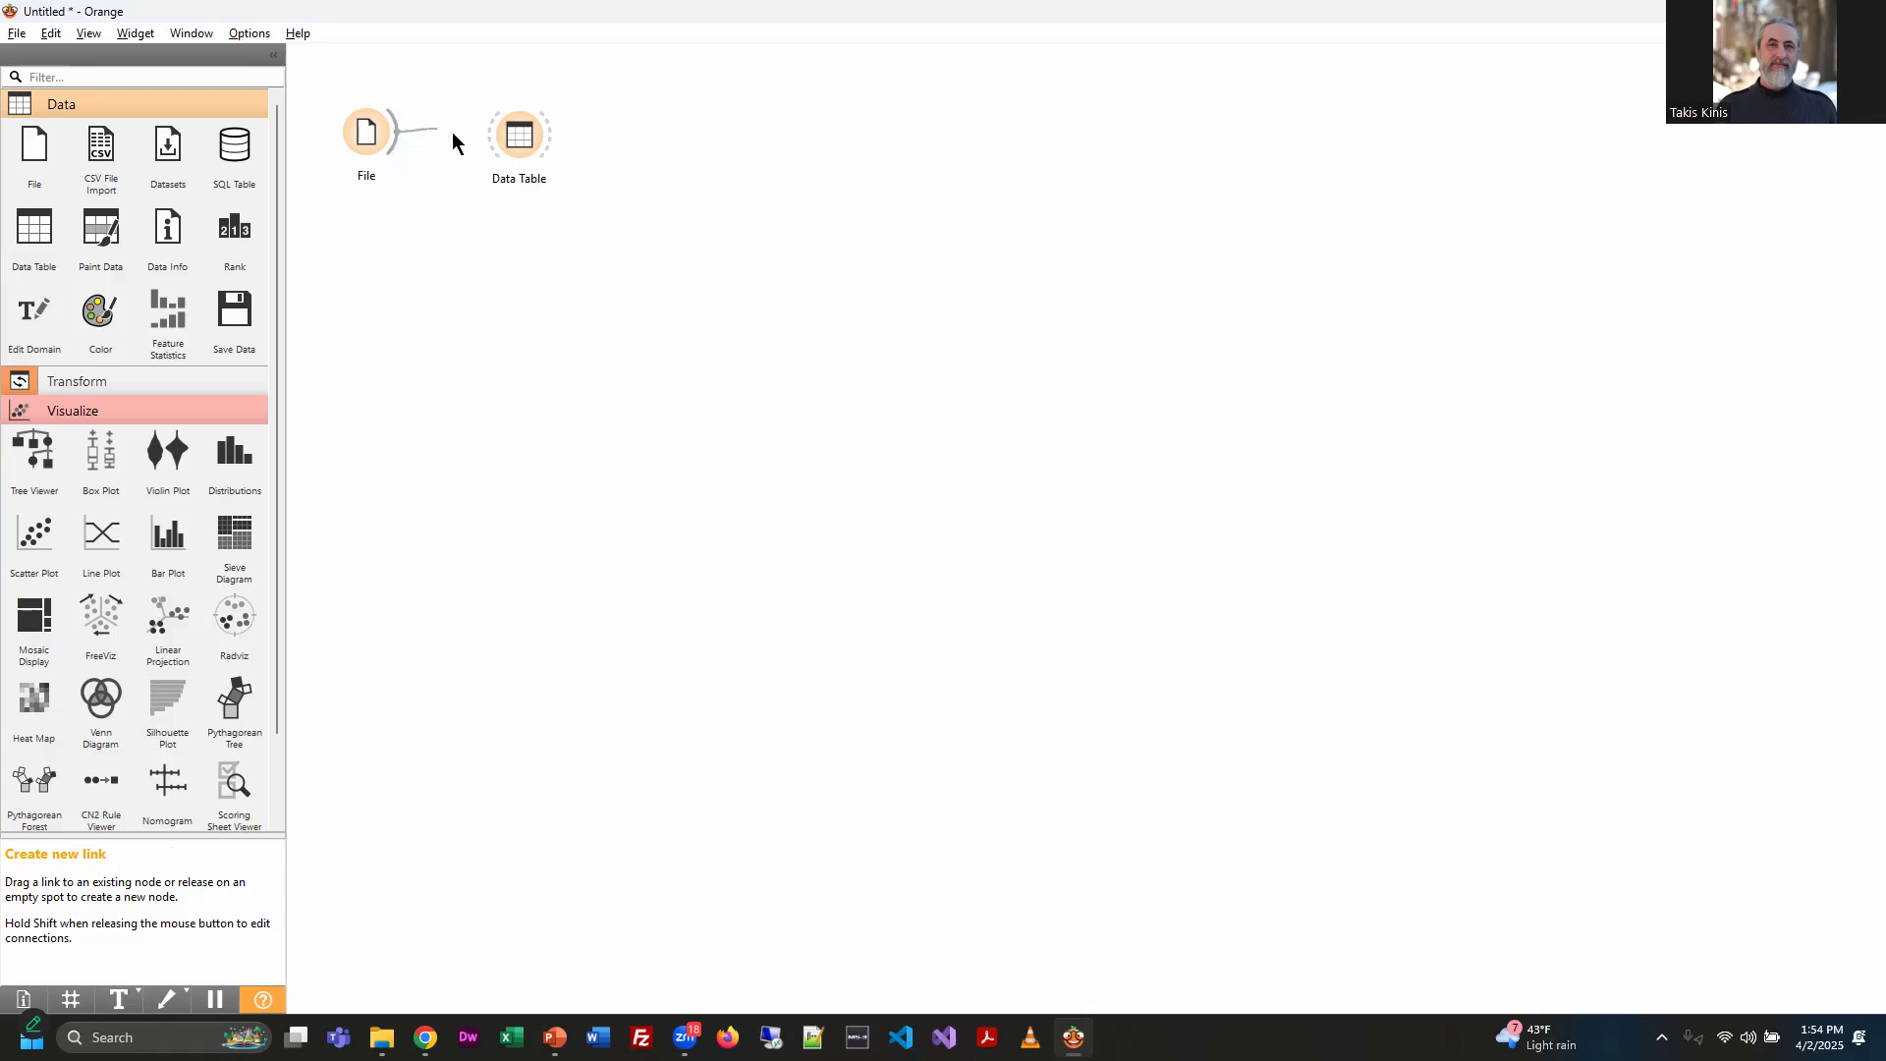
pyautogui.moveTo(476, 148); pyautogui.dragTo(490, 159)
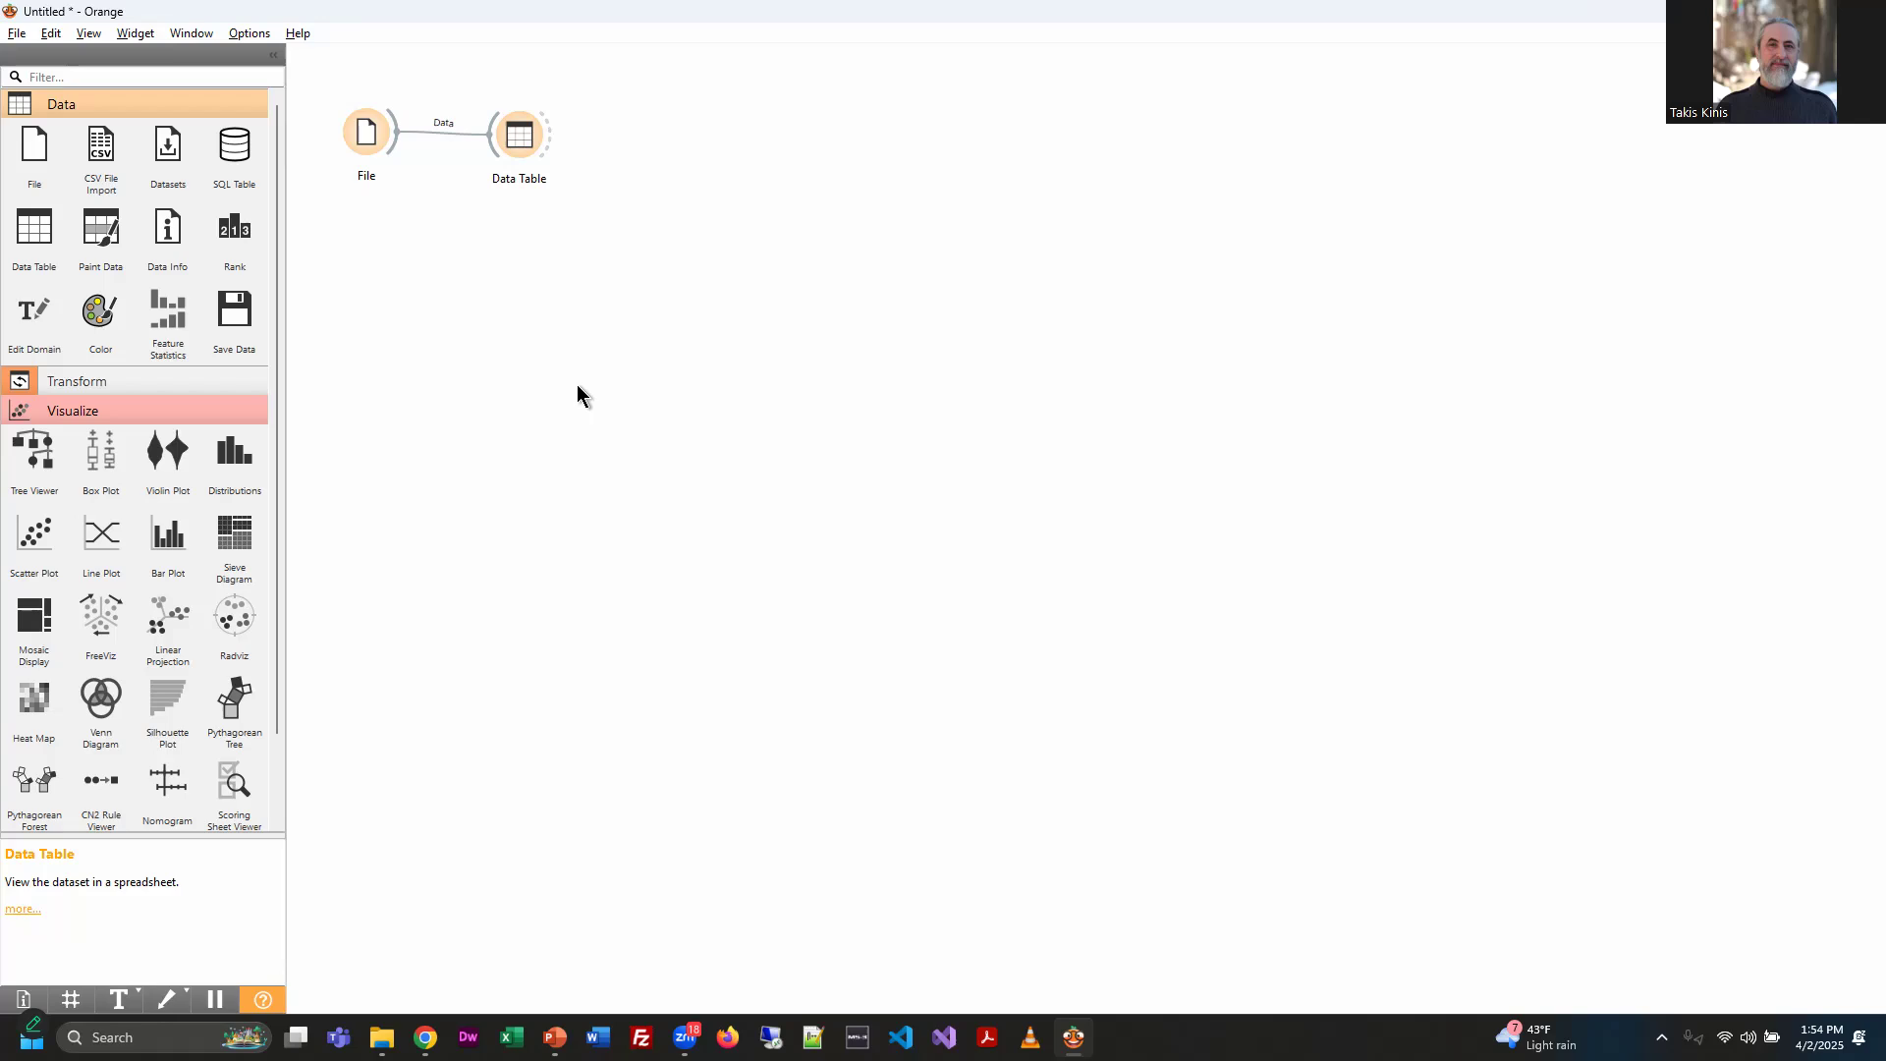
# View the insurance data in the Data Table widget with its window enlarged, examine the columns through the last one, and close it
pyautogui.hotkey('alt', 'Tab')
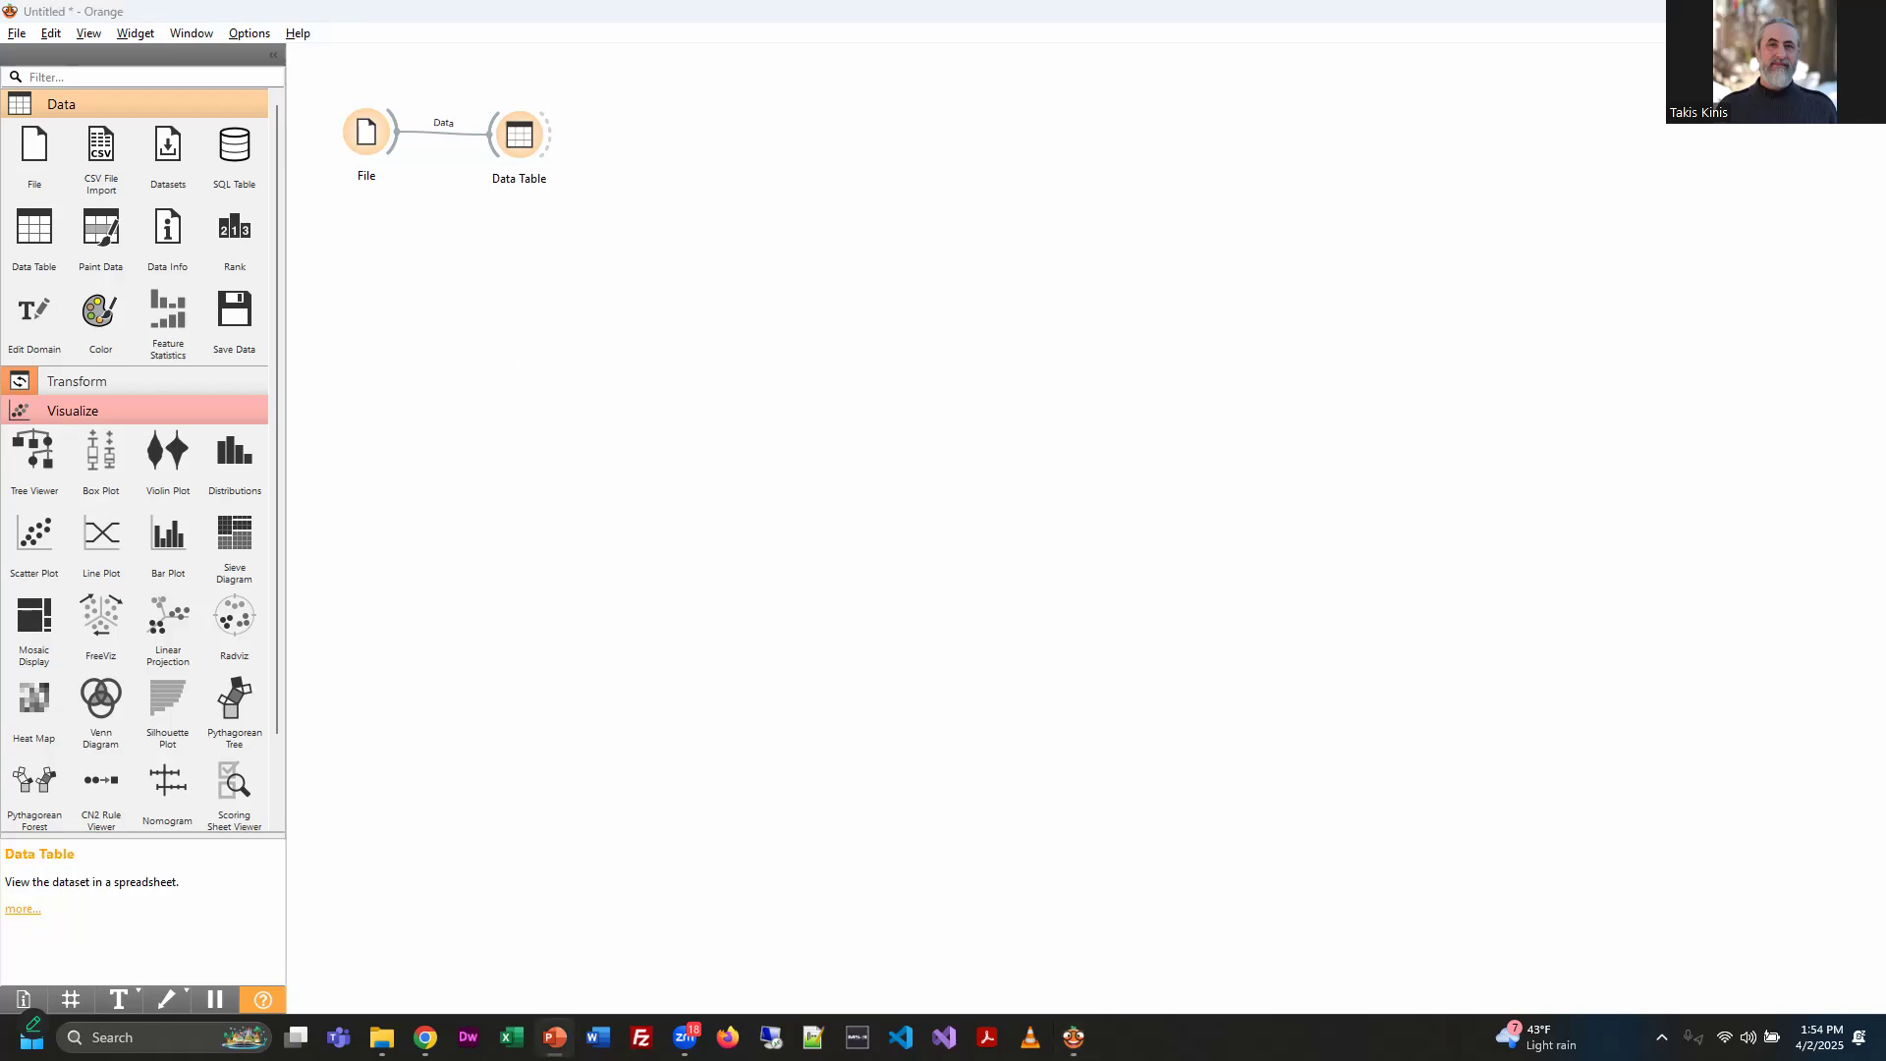
pyautogui.doubleClick(517, 138)
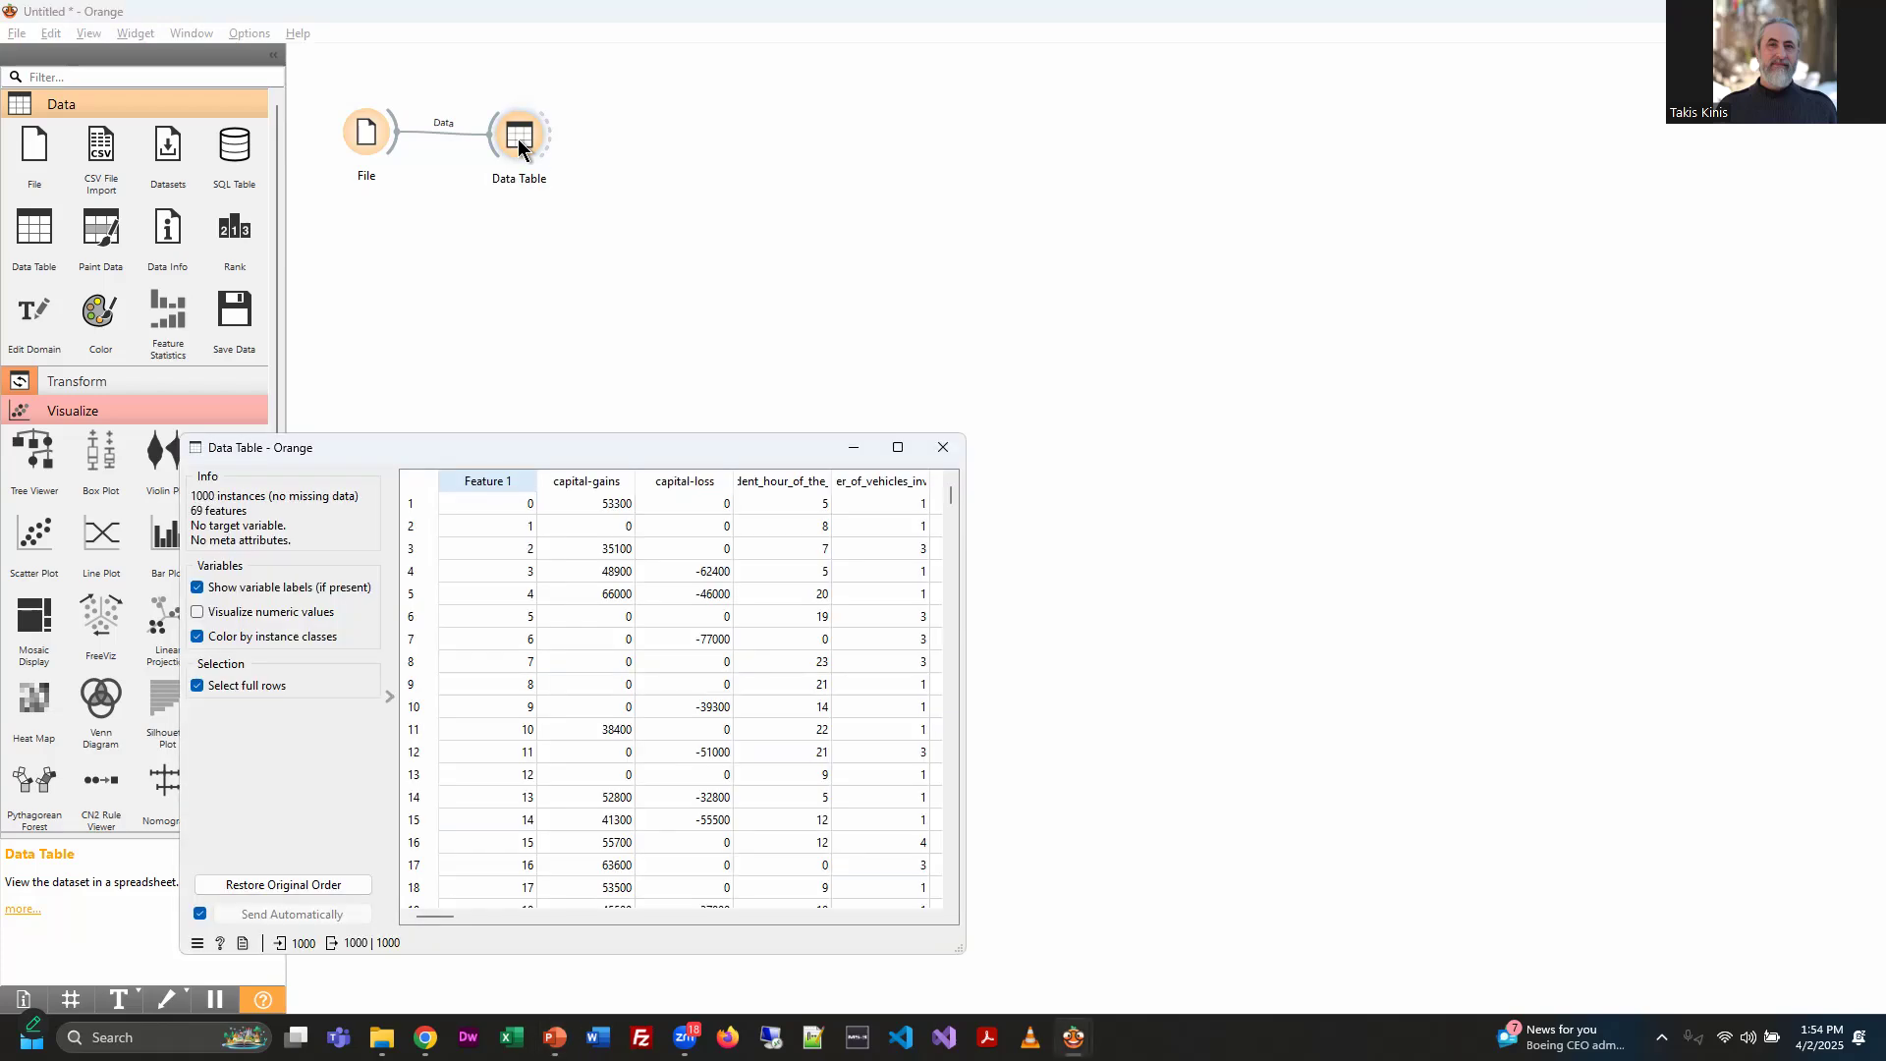
pyautogui.moveTo(589, 446); pyautogui.dragTo(855, 218)
pyautogui.moveTo(1221, 724); pyautogui.dragTo(1734, 968)
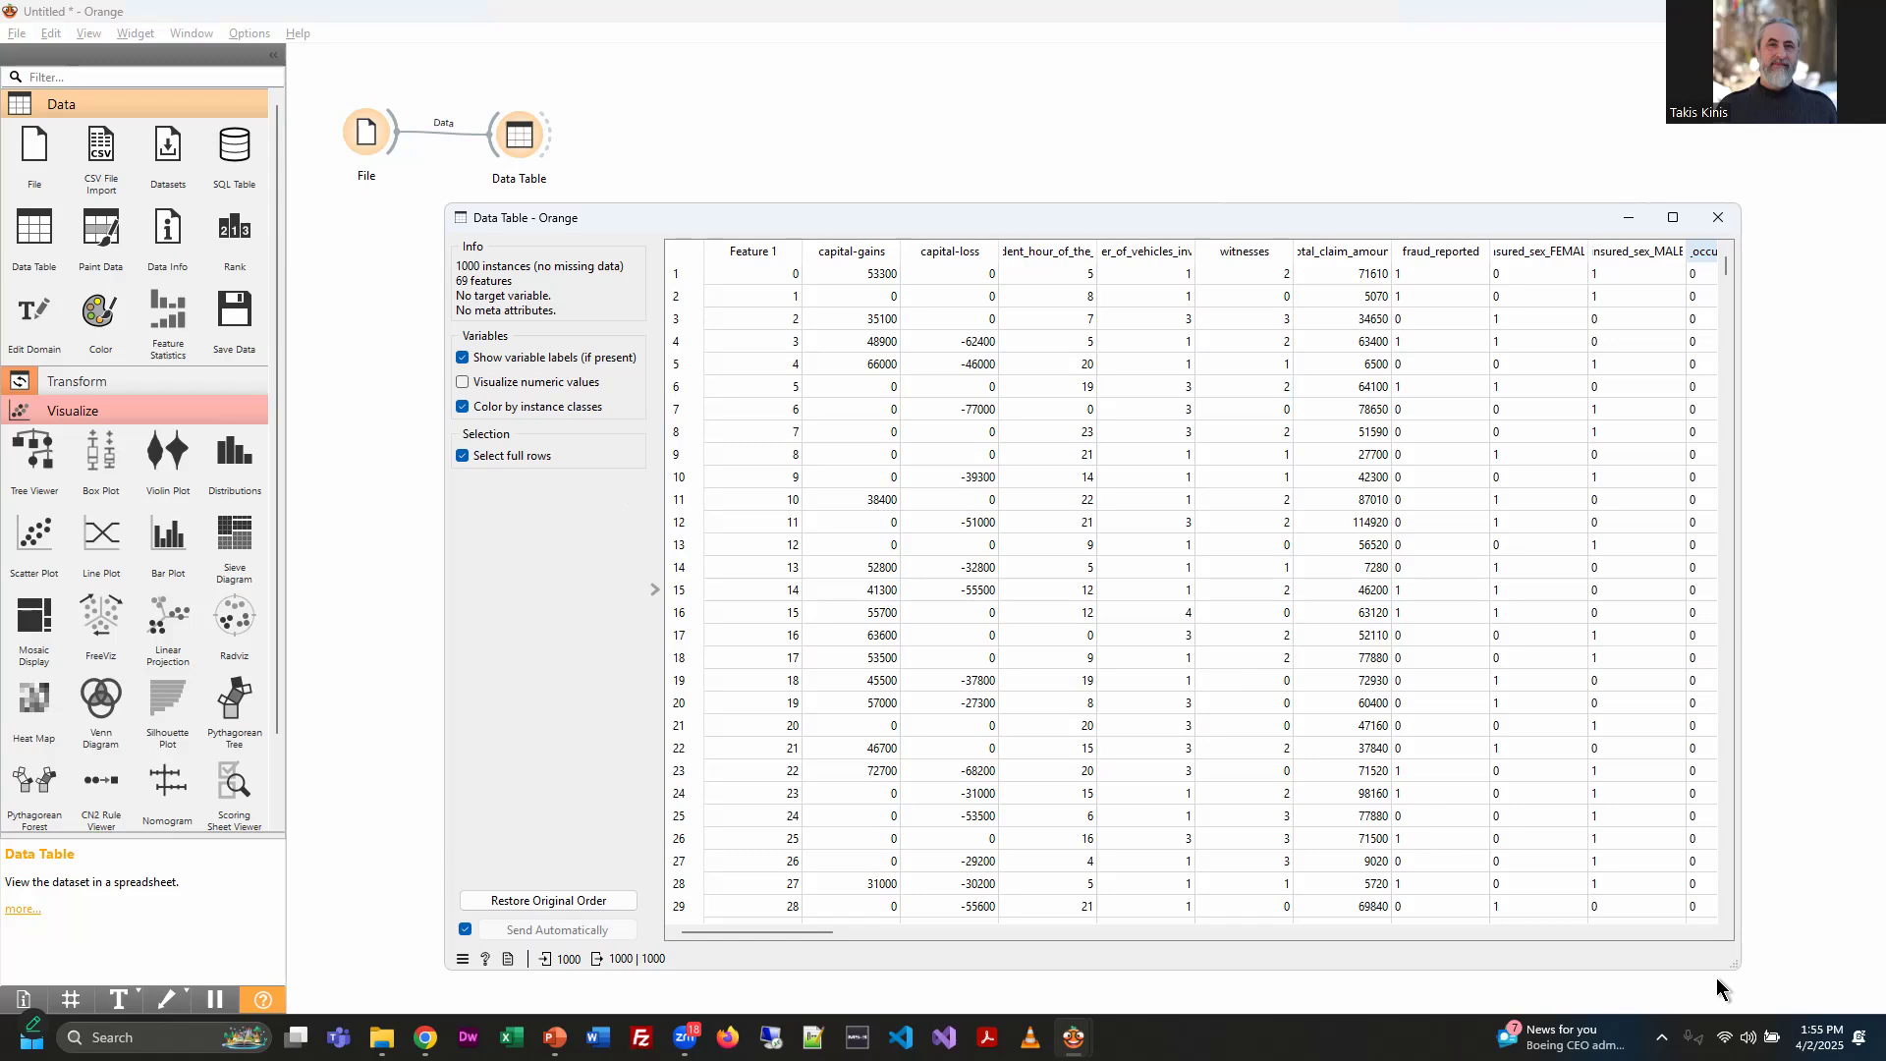
pyautogui.moveTo(1012, 931); pyautogui.dragTo(1718, 926)
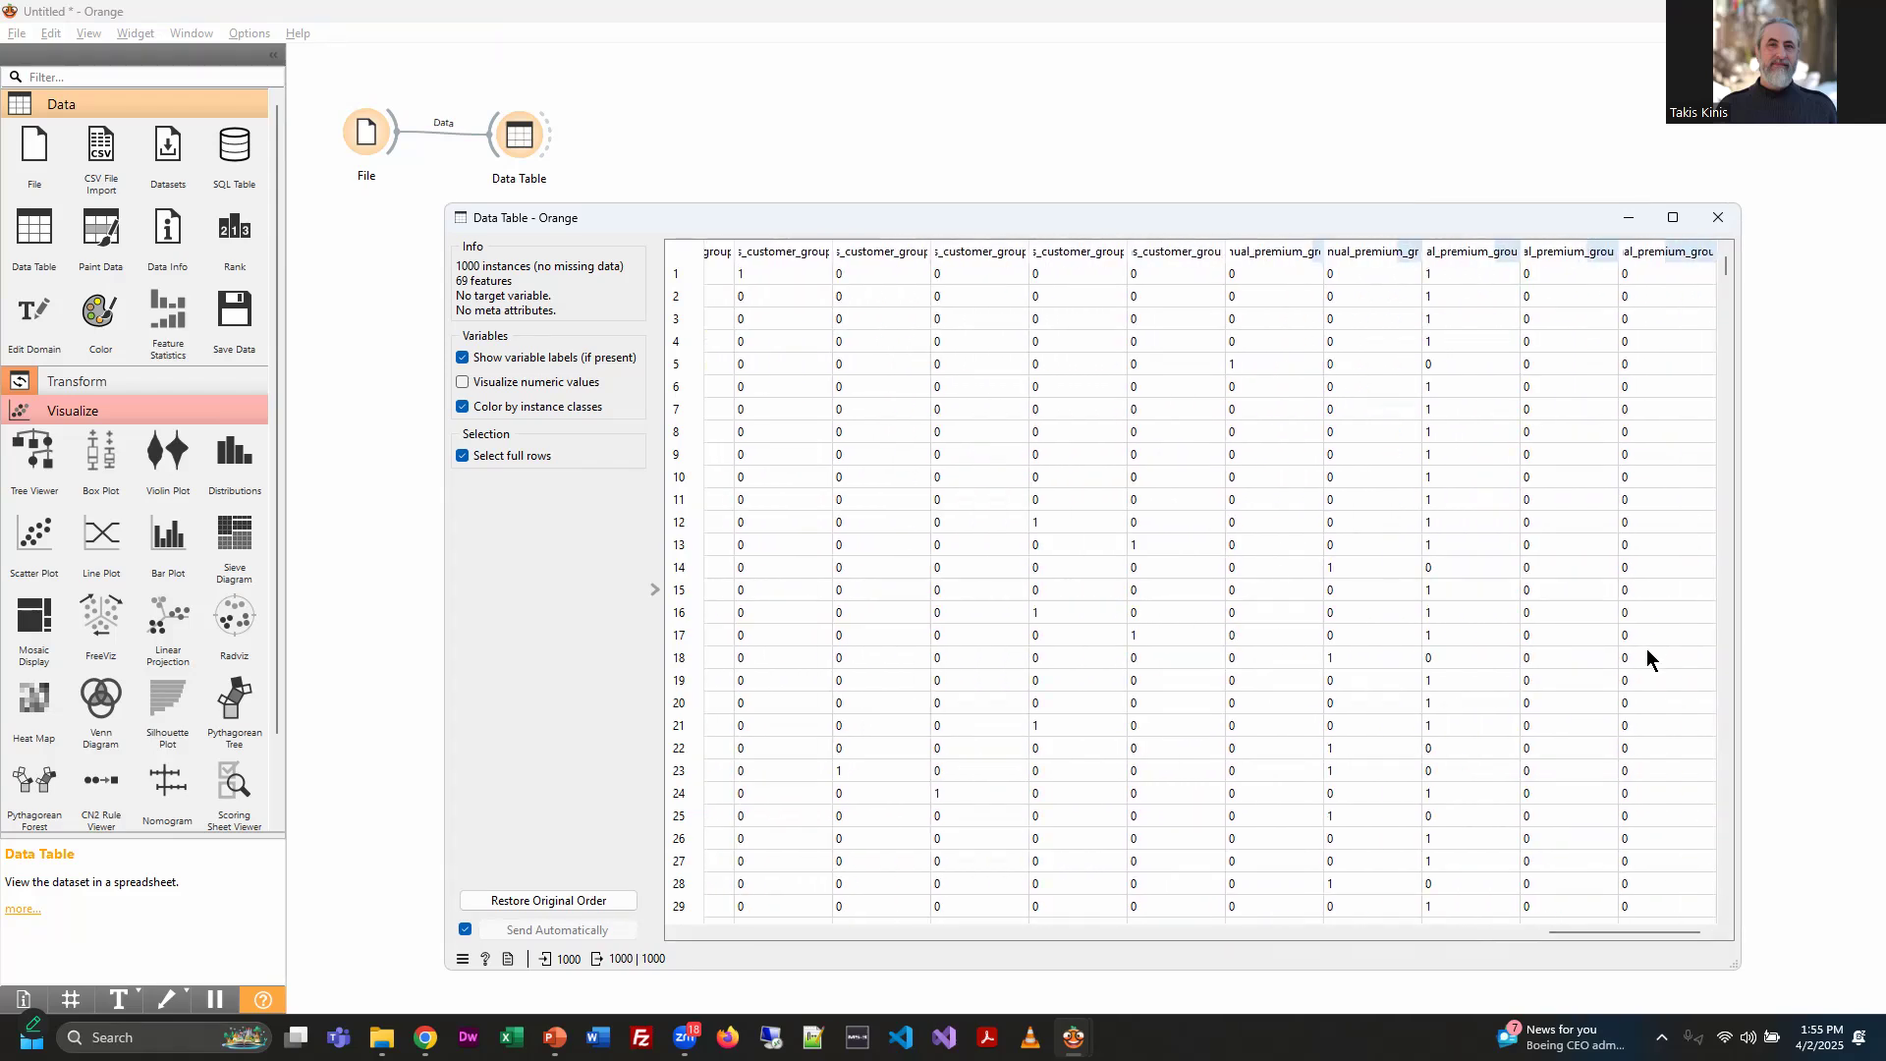
pyautogui.click(462, 383)
pyautogui.click(462, 384)
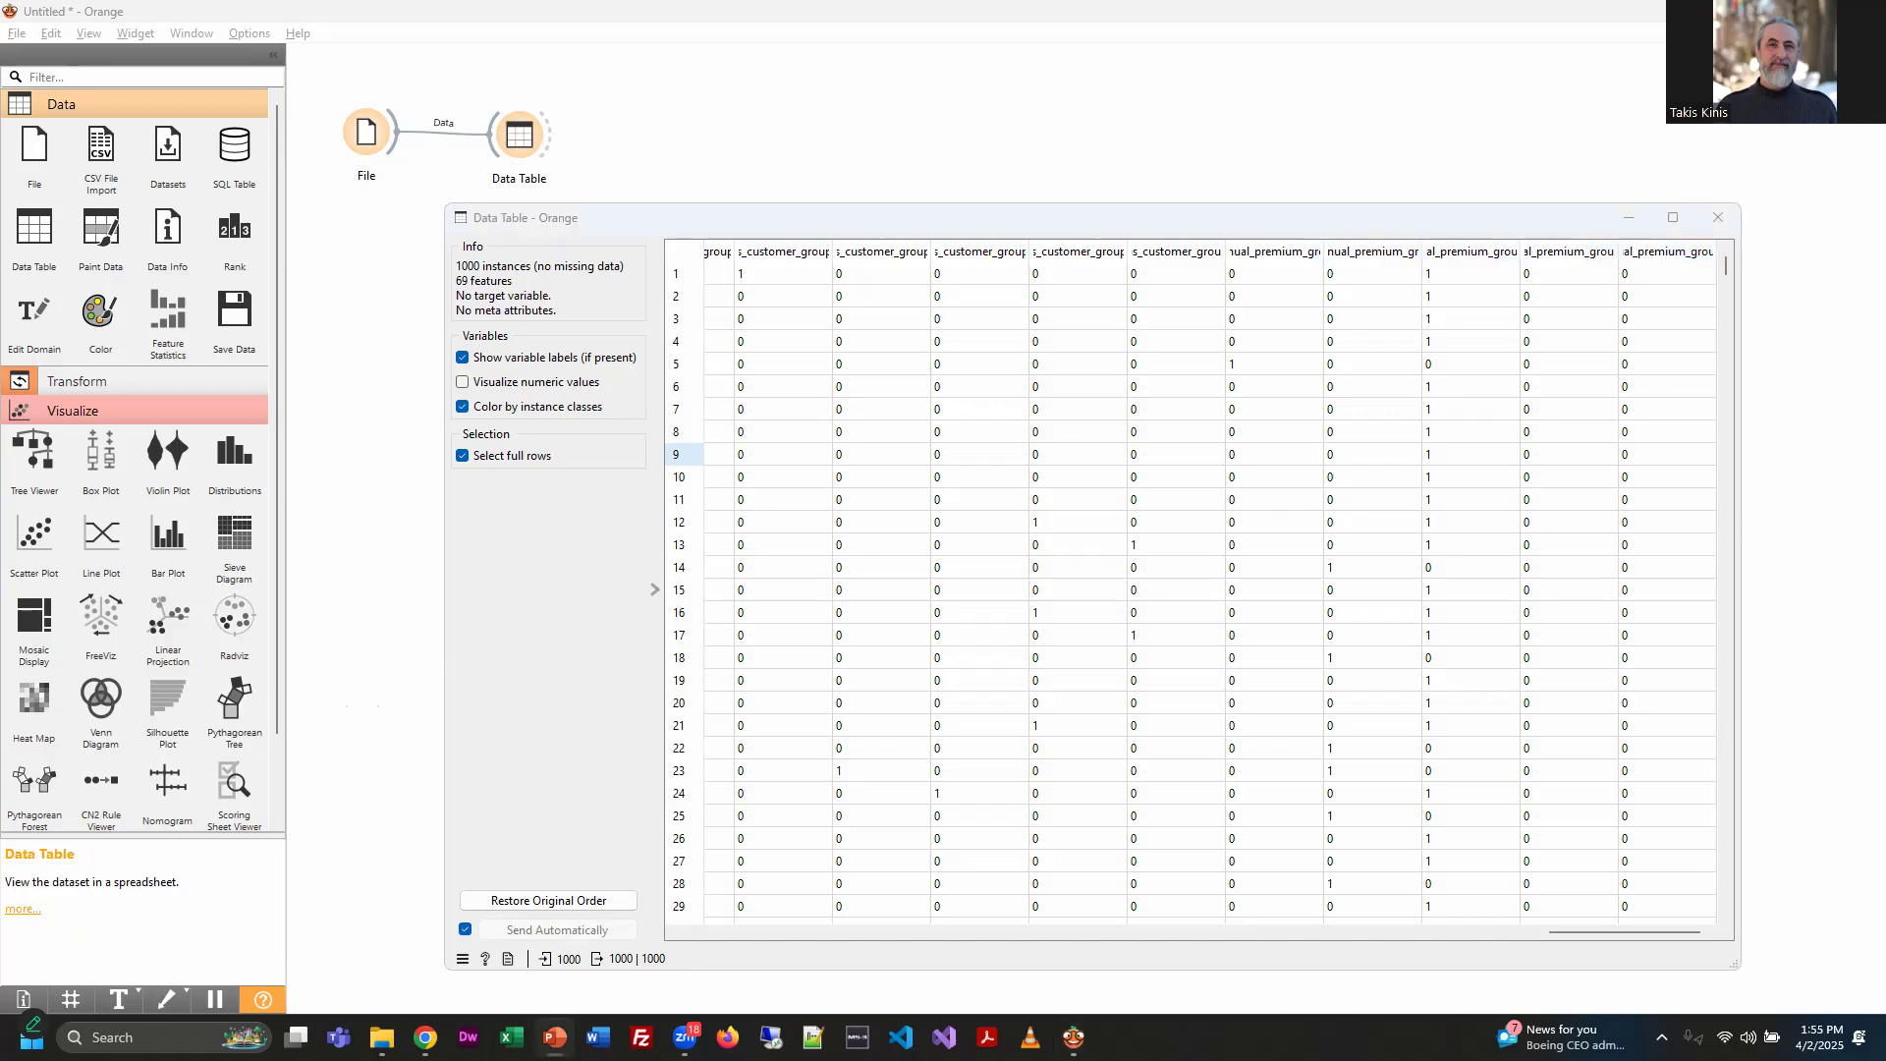
pyautogui.click(1718, 217)
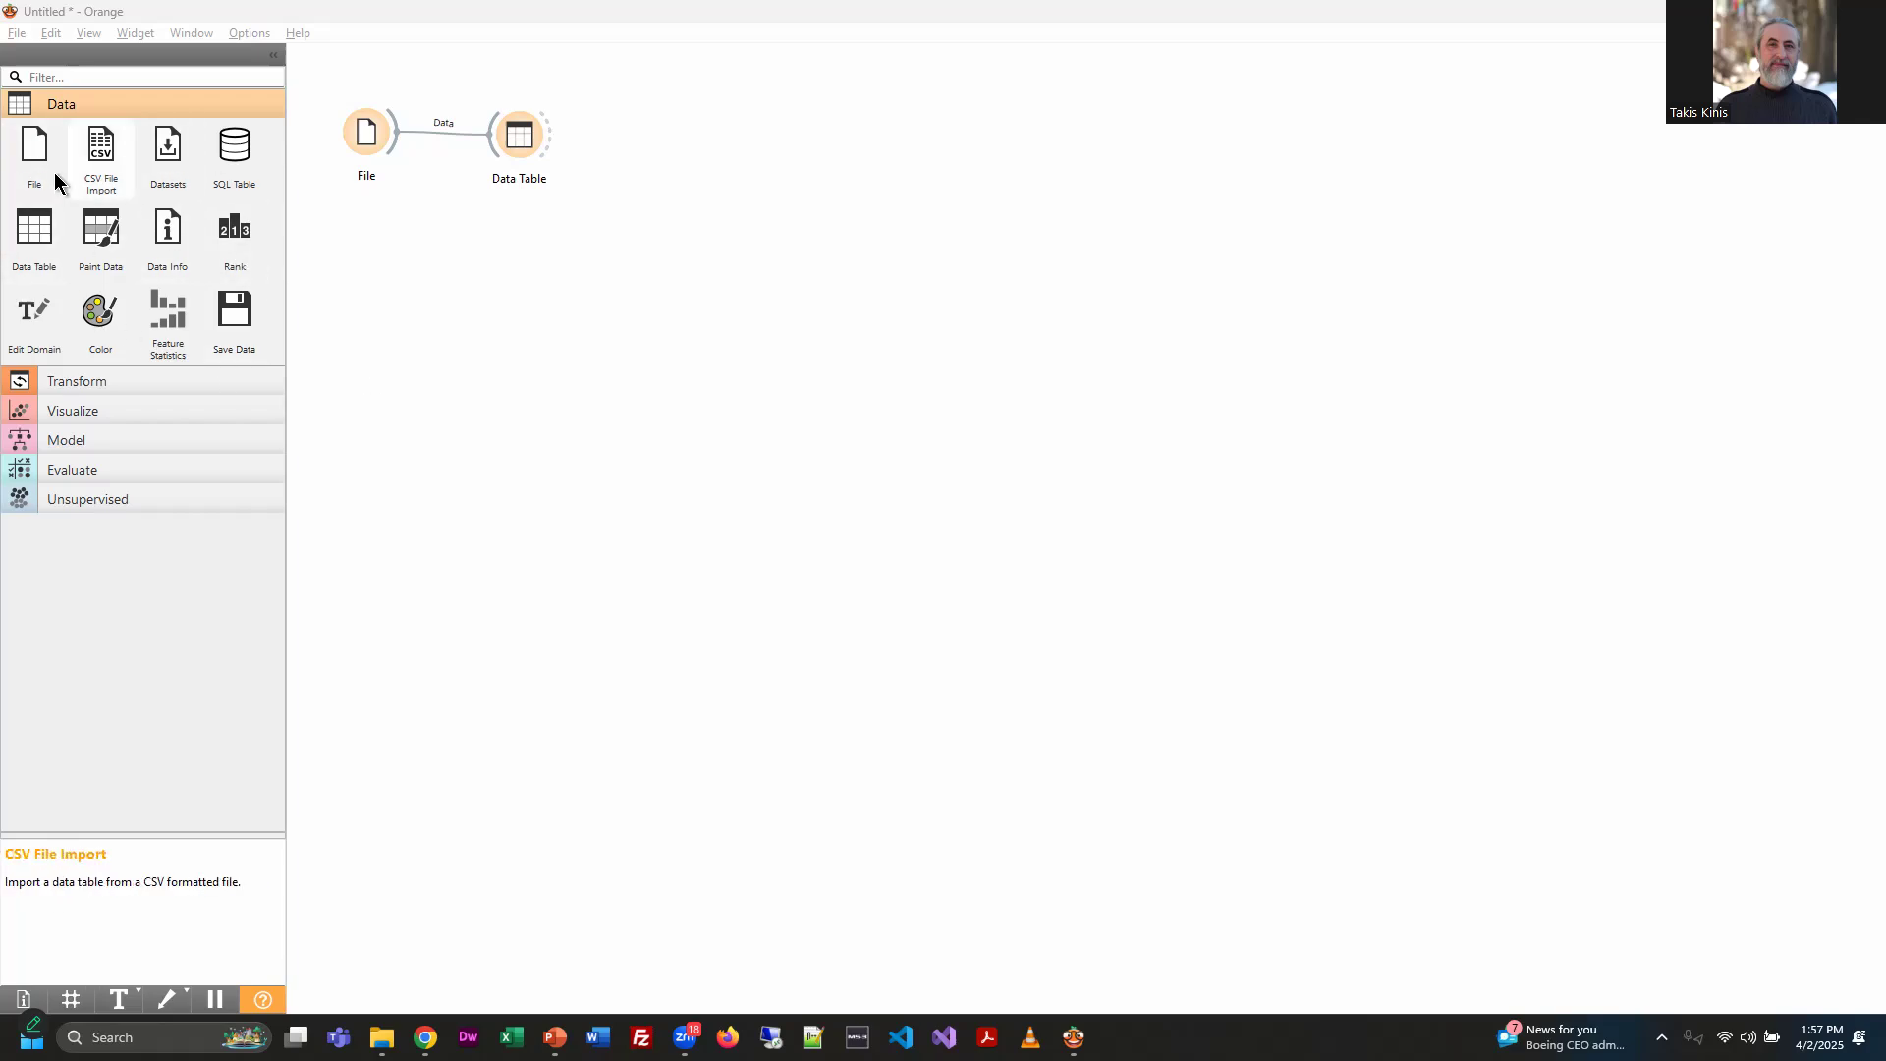
# Add a Select Columns widget below Data Table and link the File widget's data output to it
pyautogui.click(105, 393)
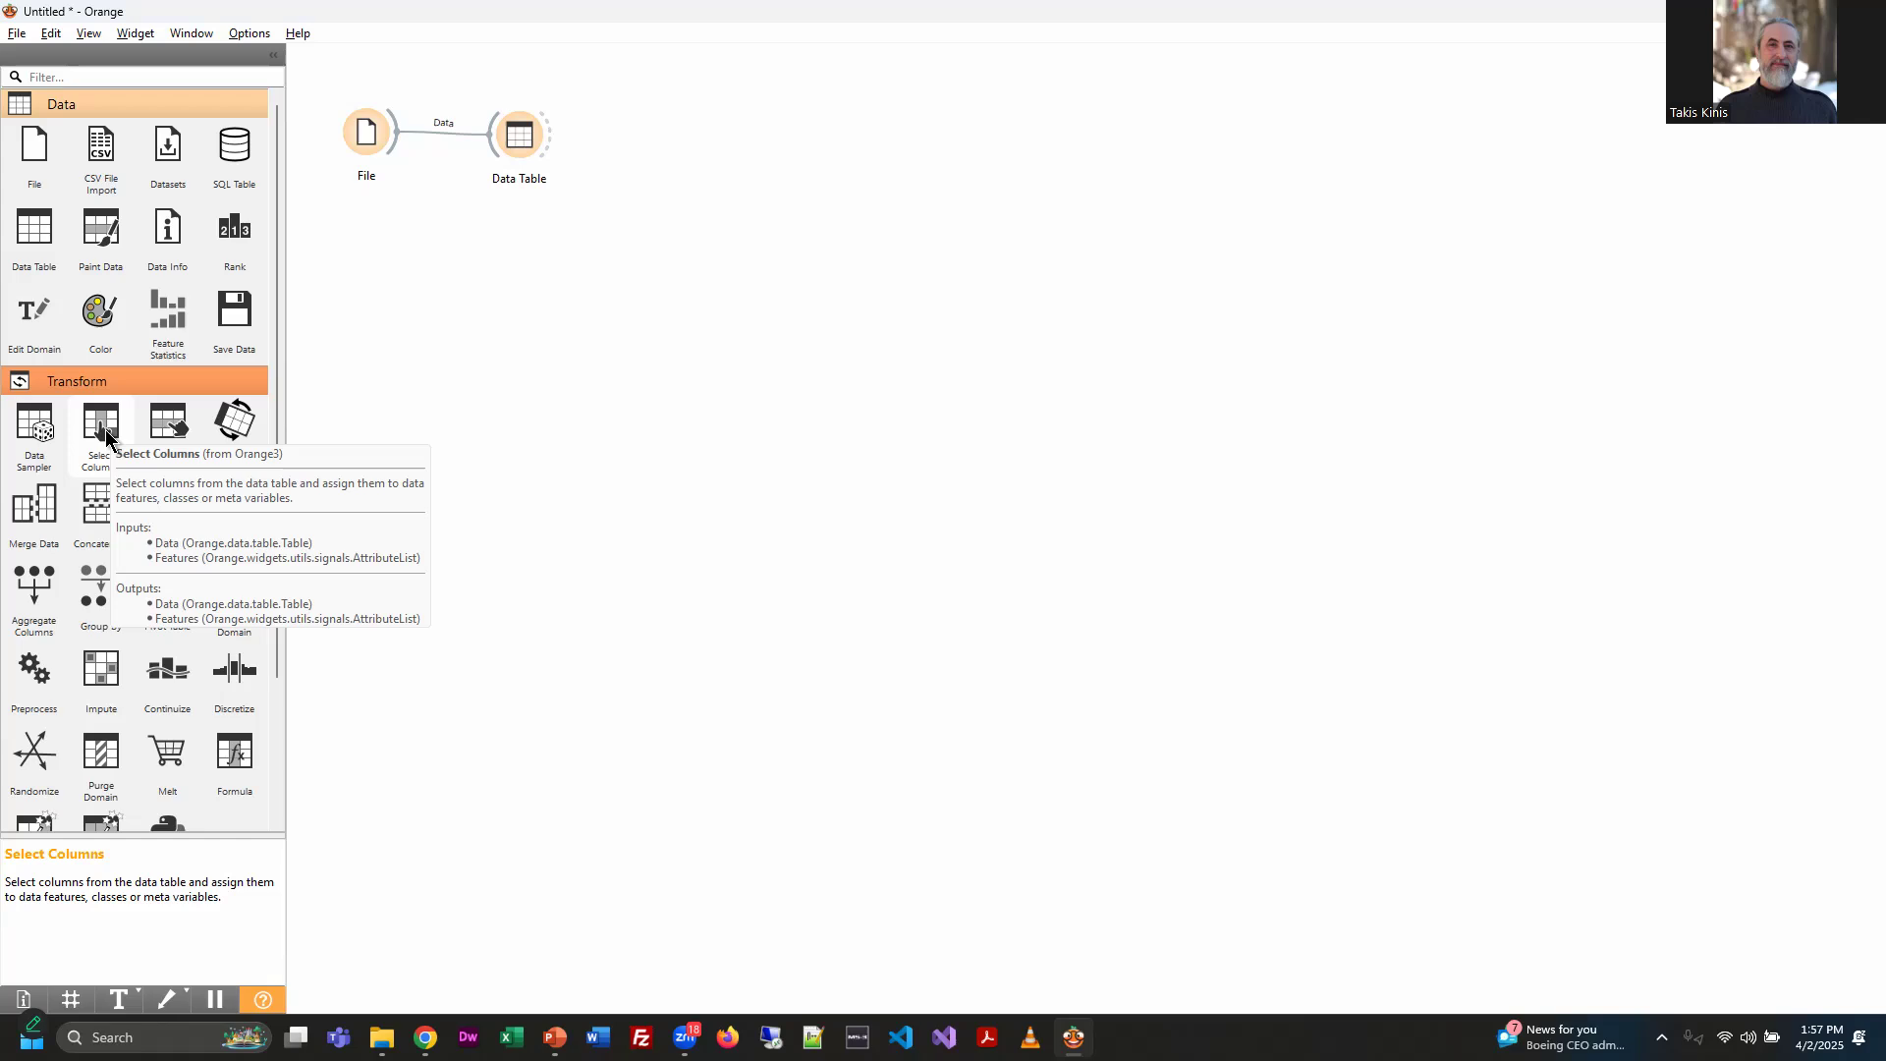
pyautogui.moveTo(104, 428); pyautogui.dragTo(502, 246)
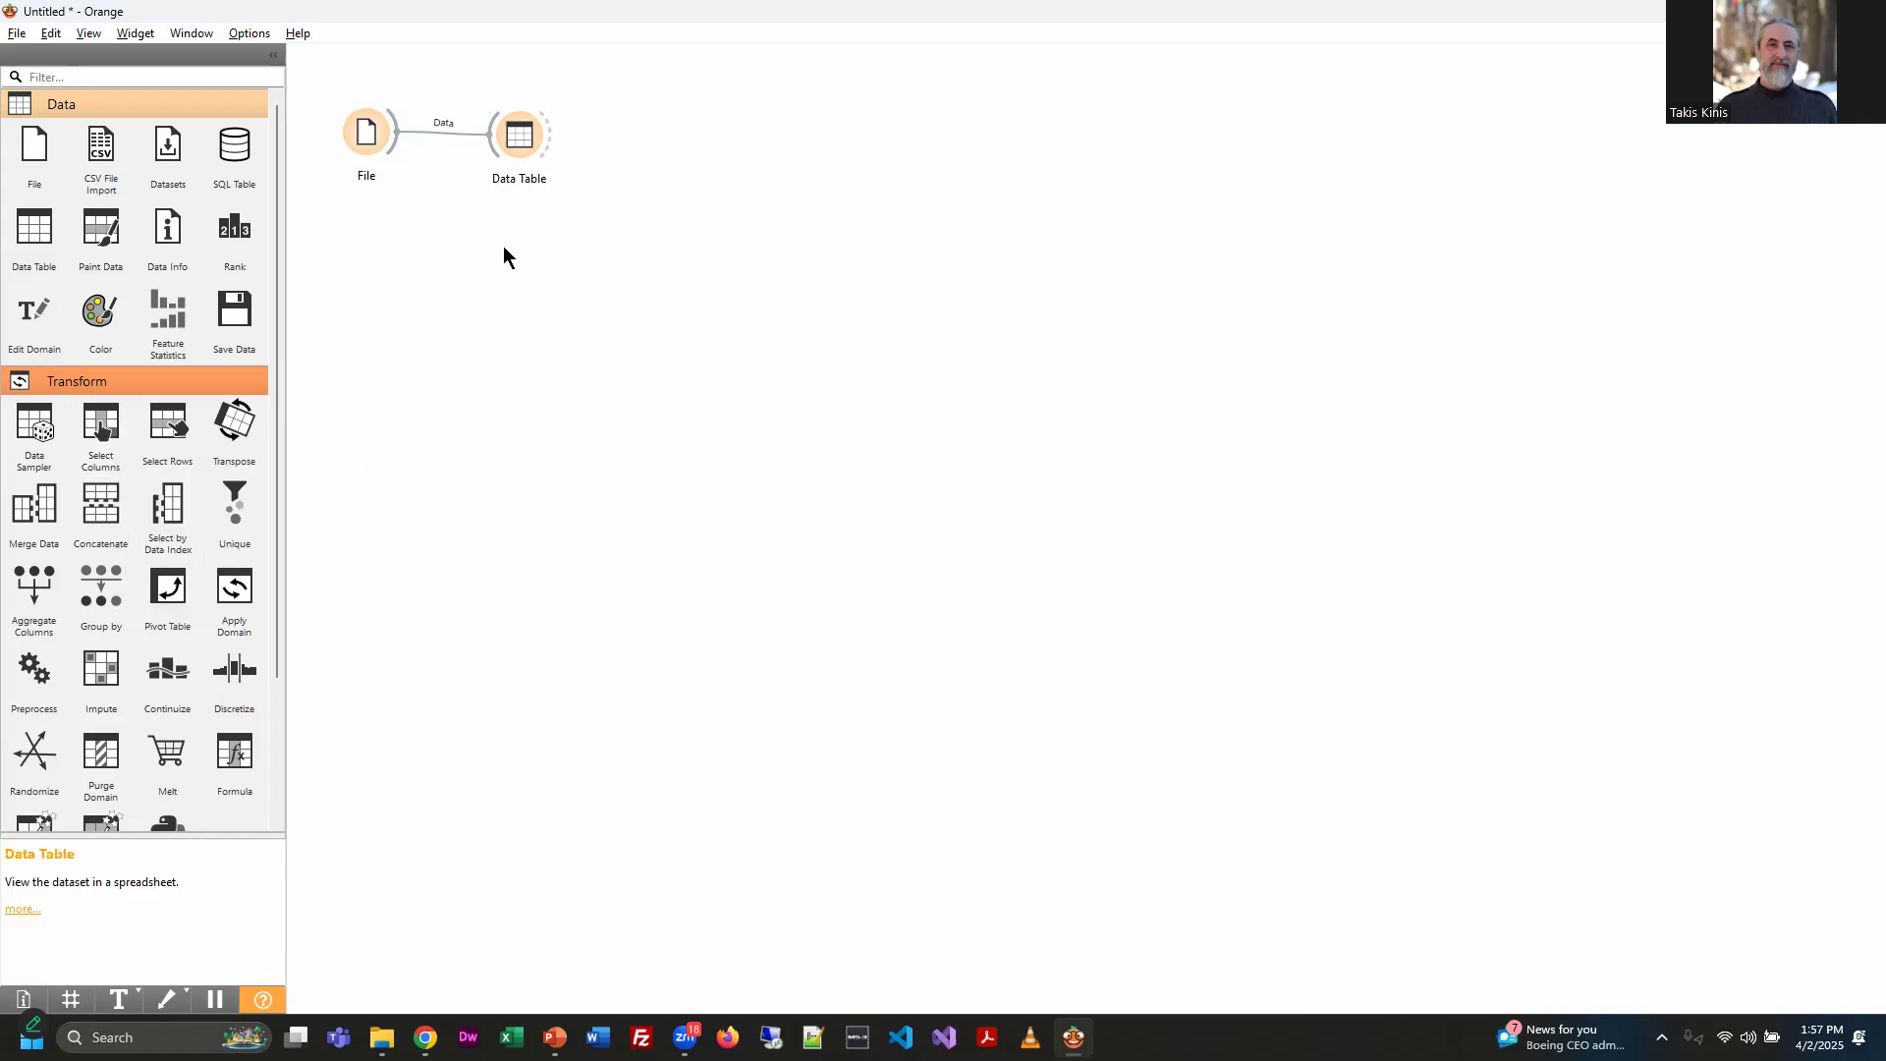
pyautogui.moveTo(399, 138); pyautogui.dragTo(499, 250)
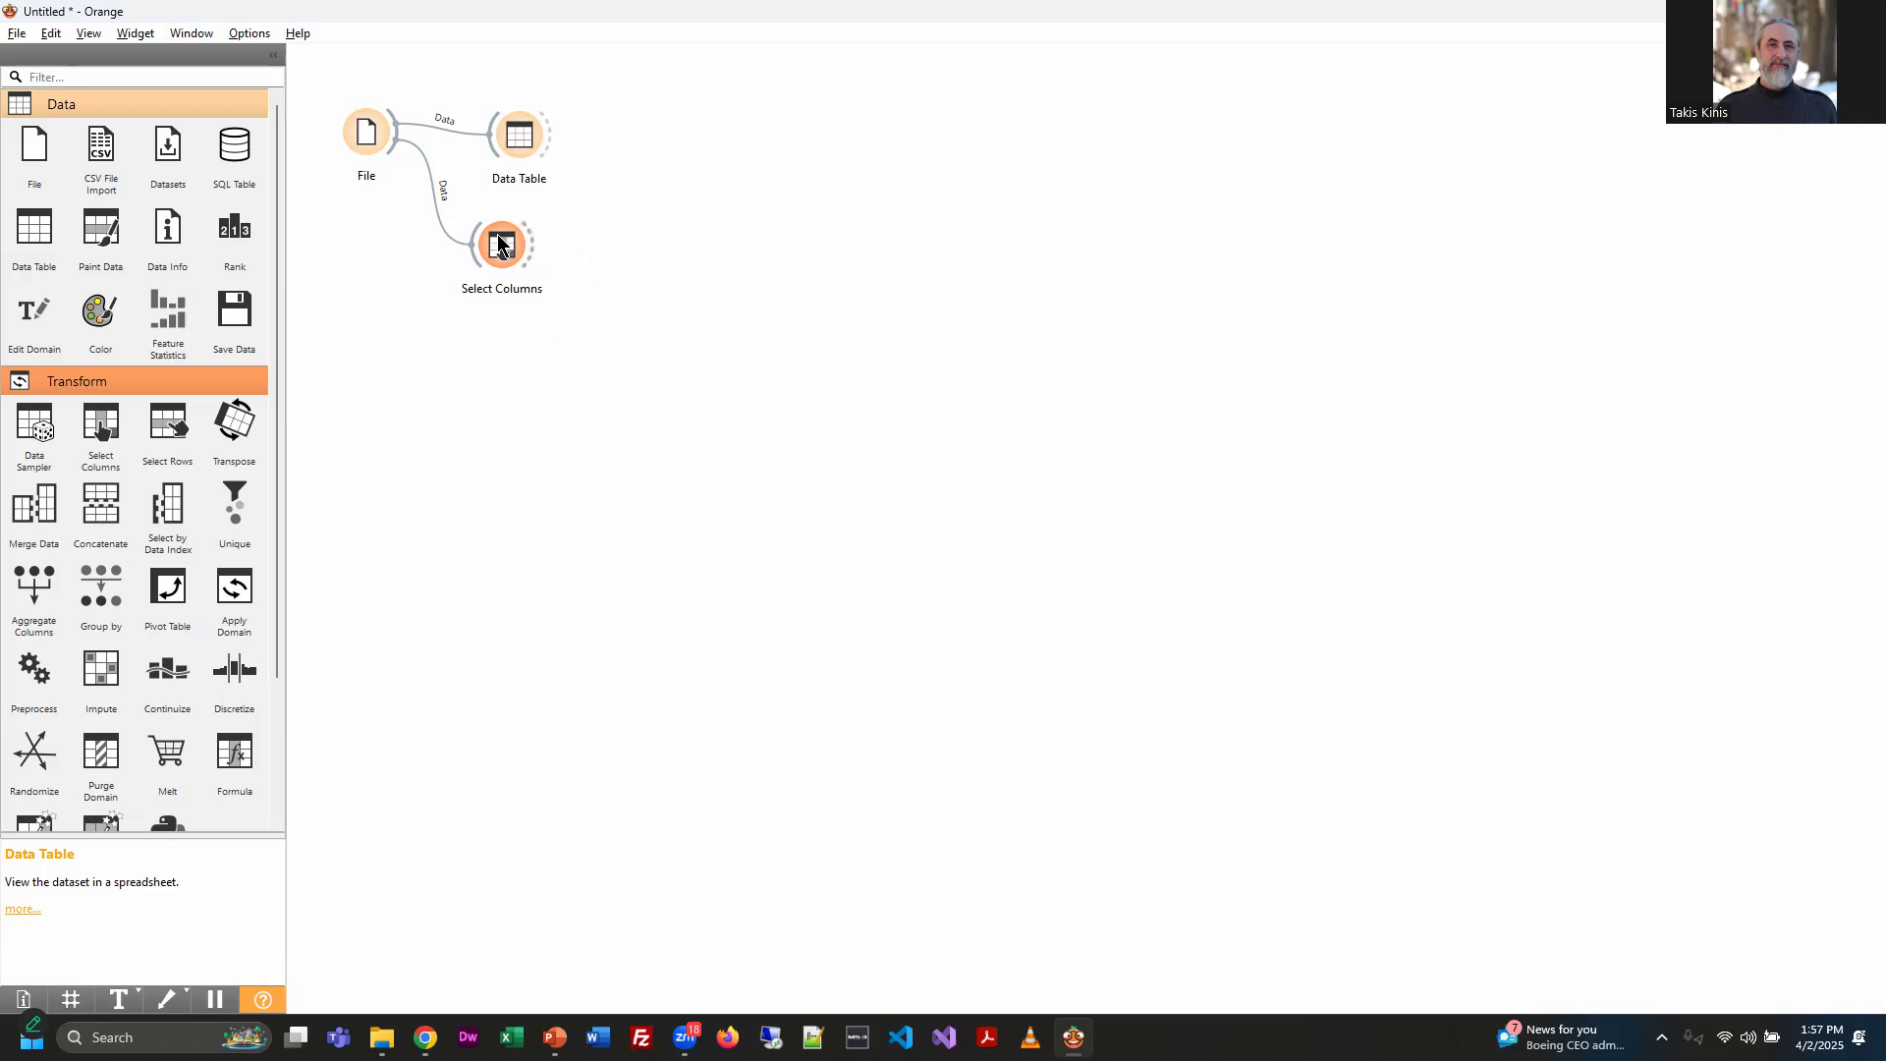
# Assign fraud_reported as the target variable in the Select Columns widget and close its window
pyautogui.click(514, 254)
pyautogui.doubleClick(503, 251)
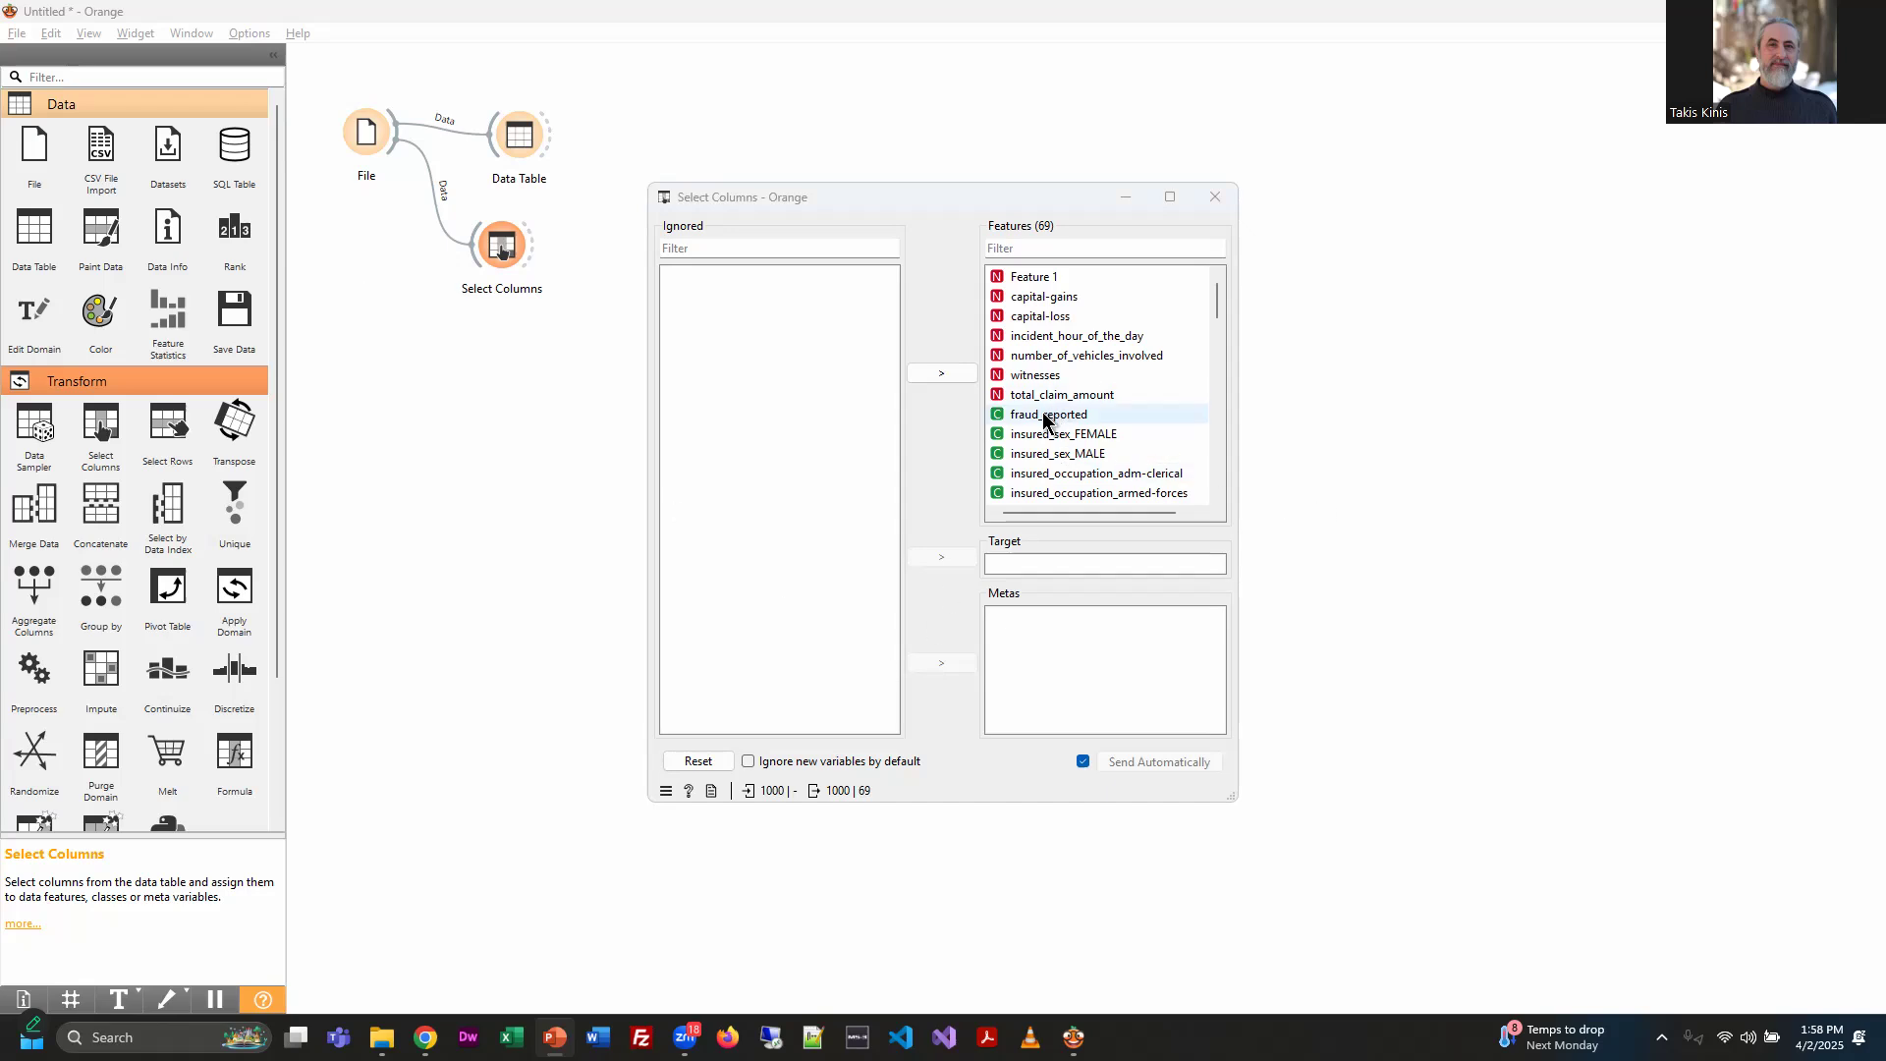
pyautogui.moveTo(1059, 417); pyautogui.dragTo(1075, 567)
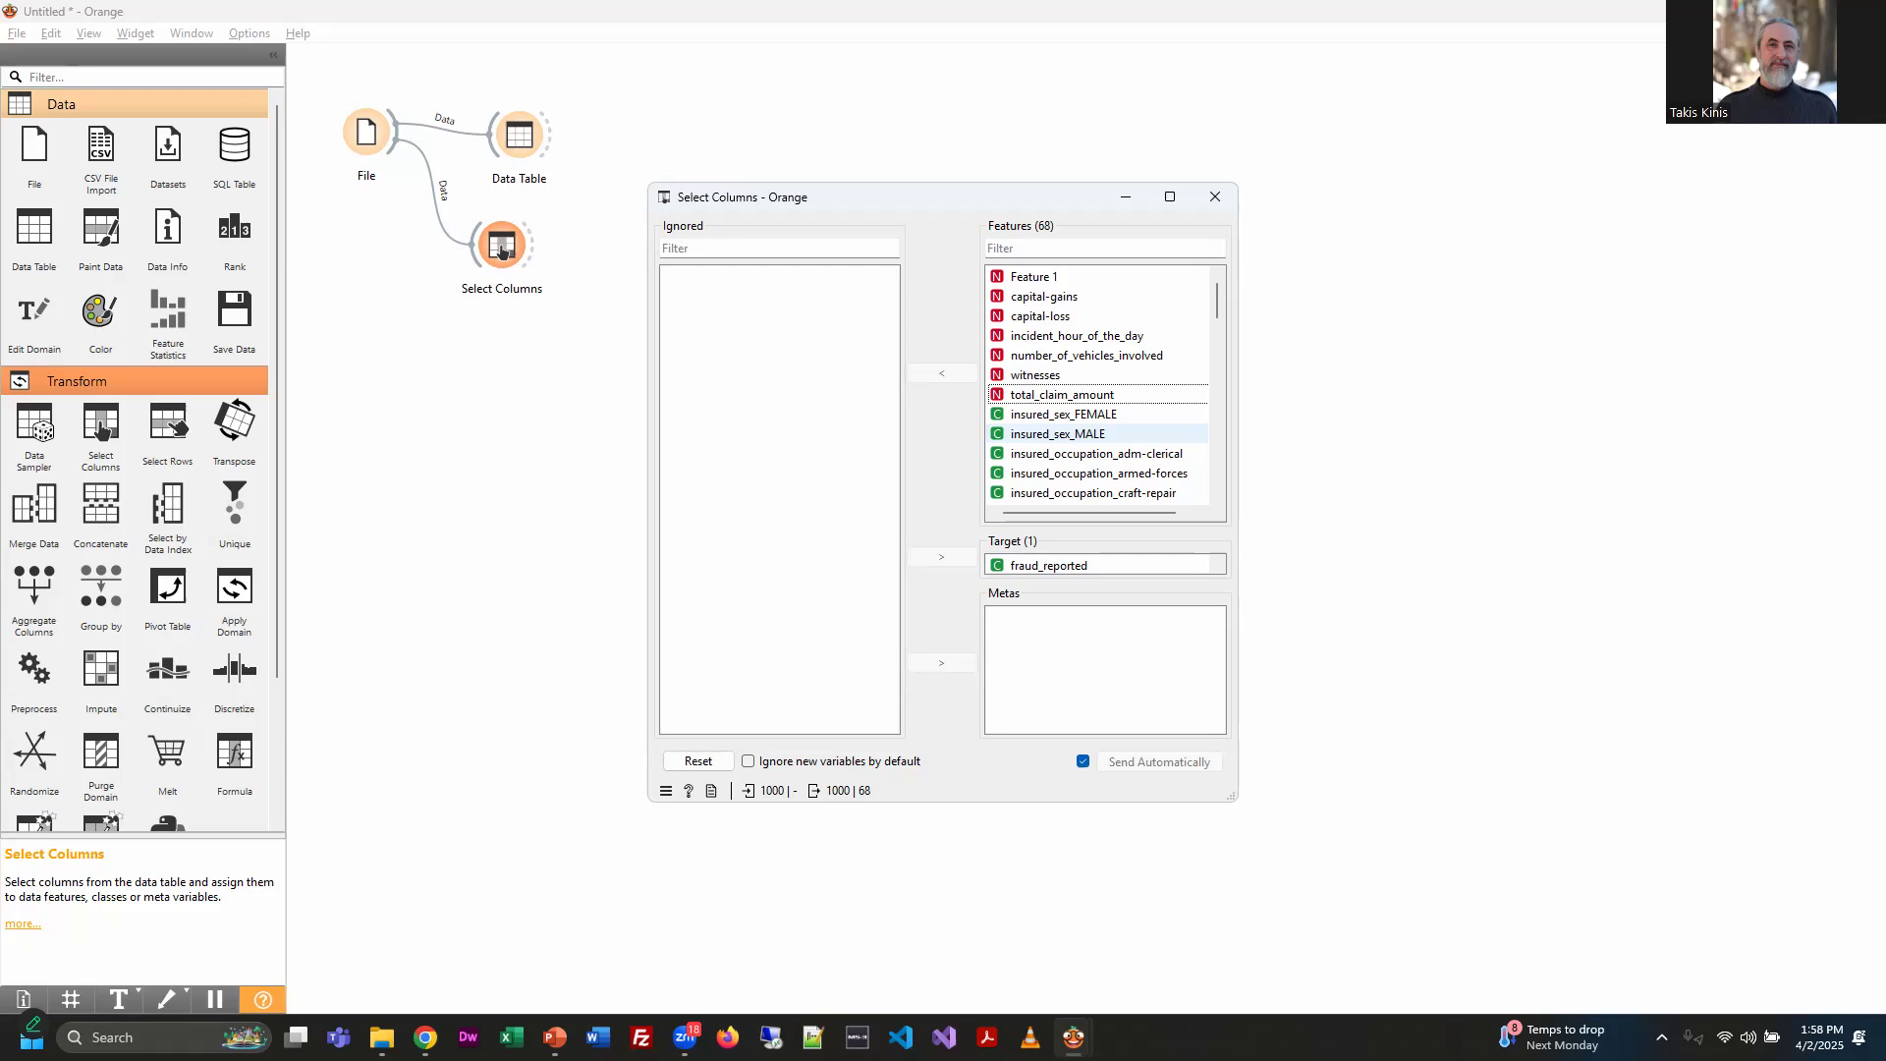
pyautogui.click(502, 252)
pyautogui.hotkey('alt', 'Tab')
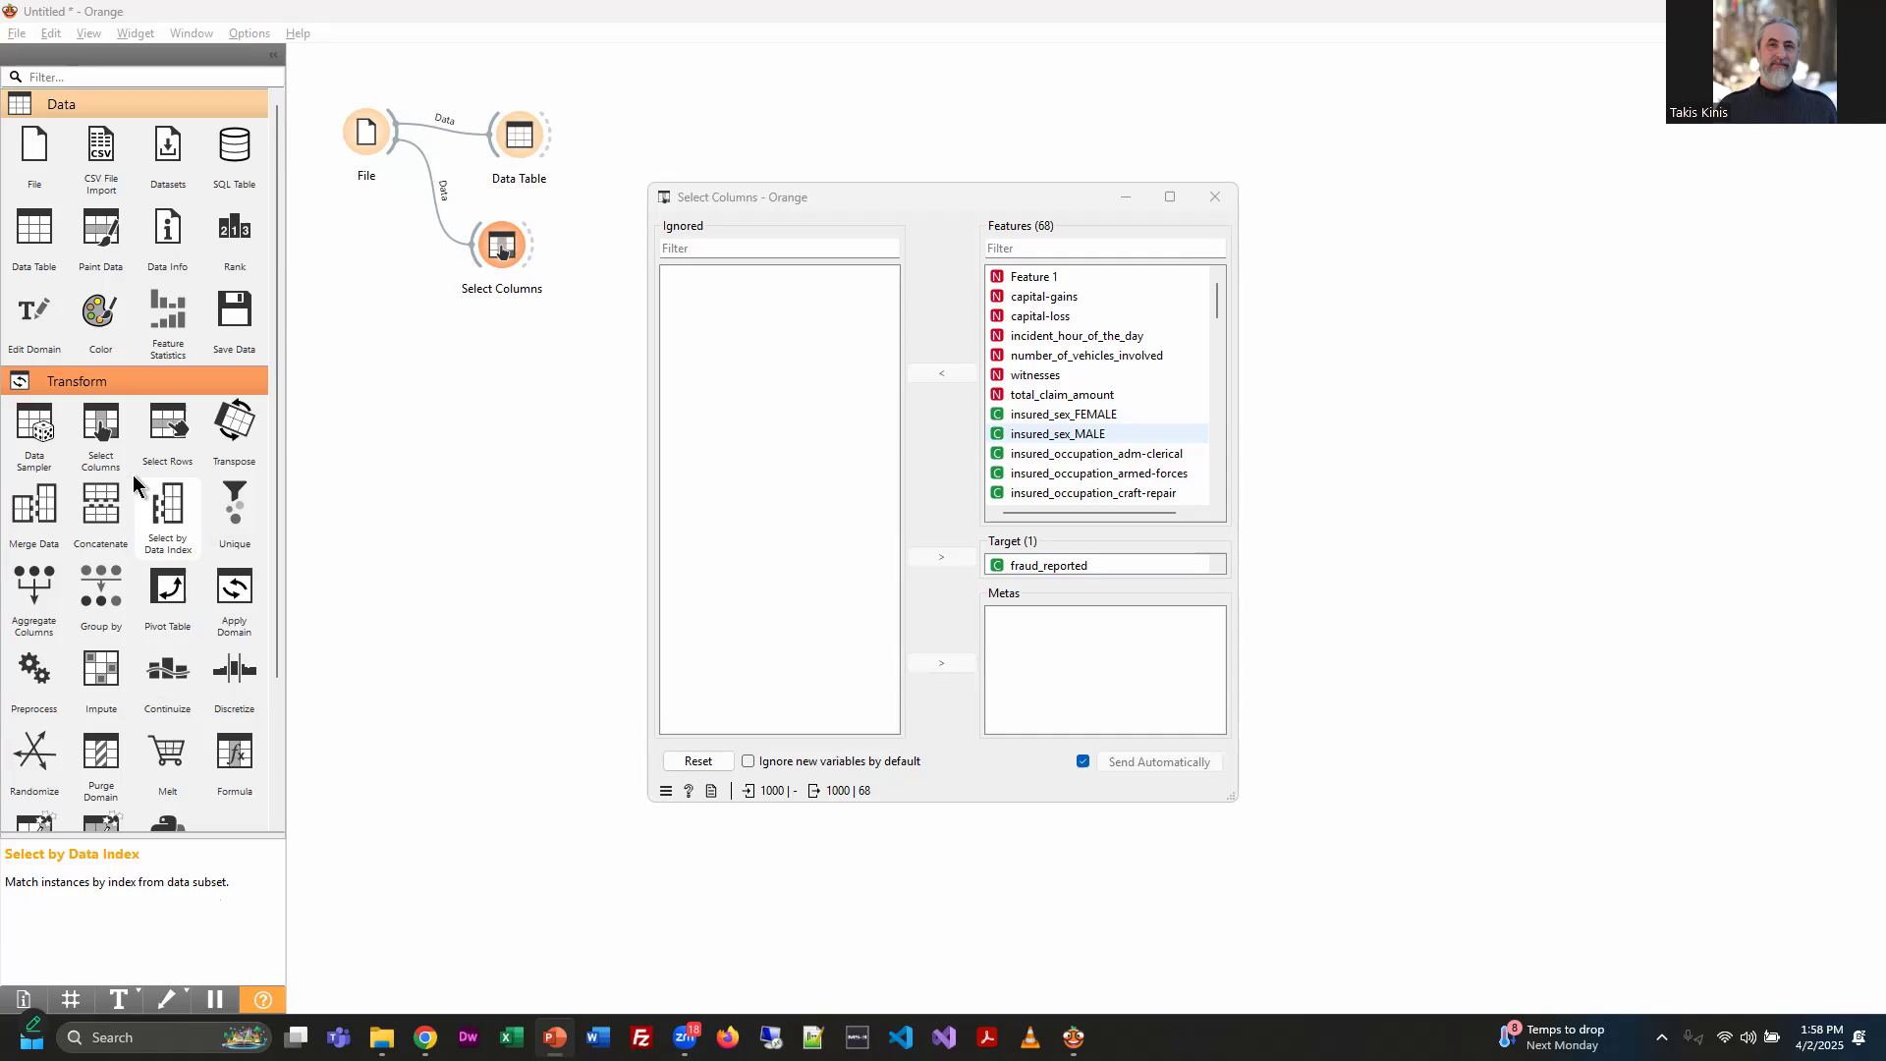
pyautogui.click(967, 204)
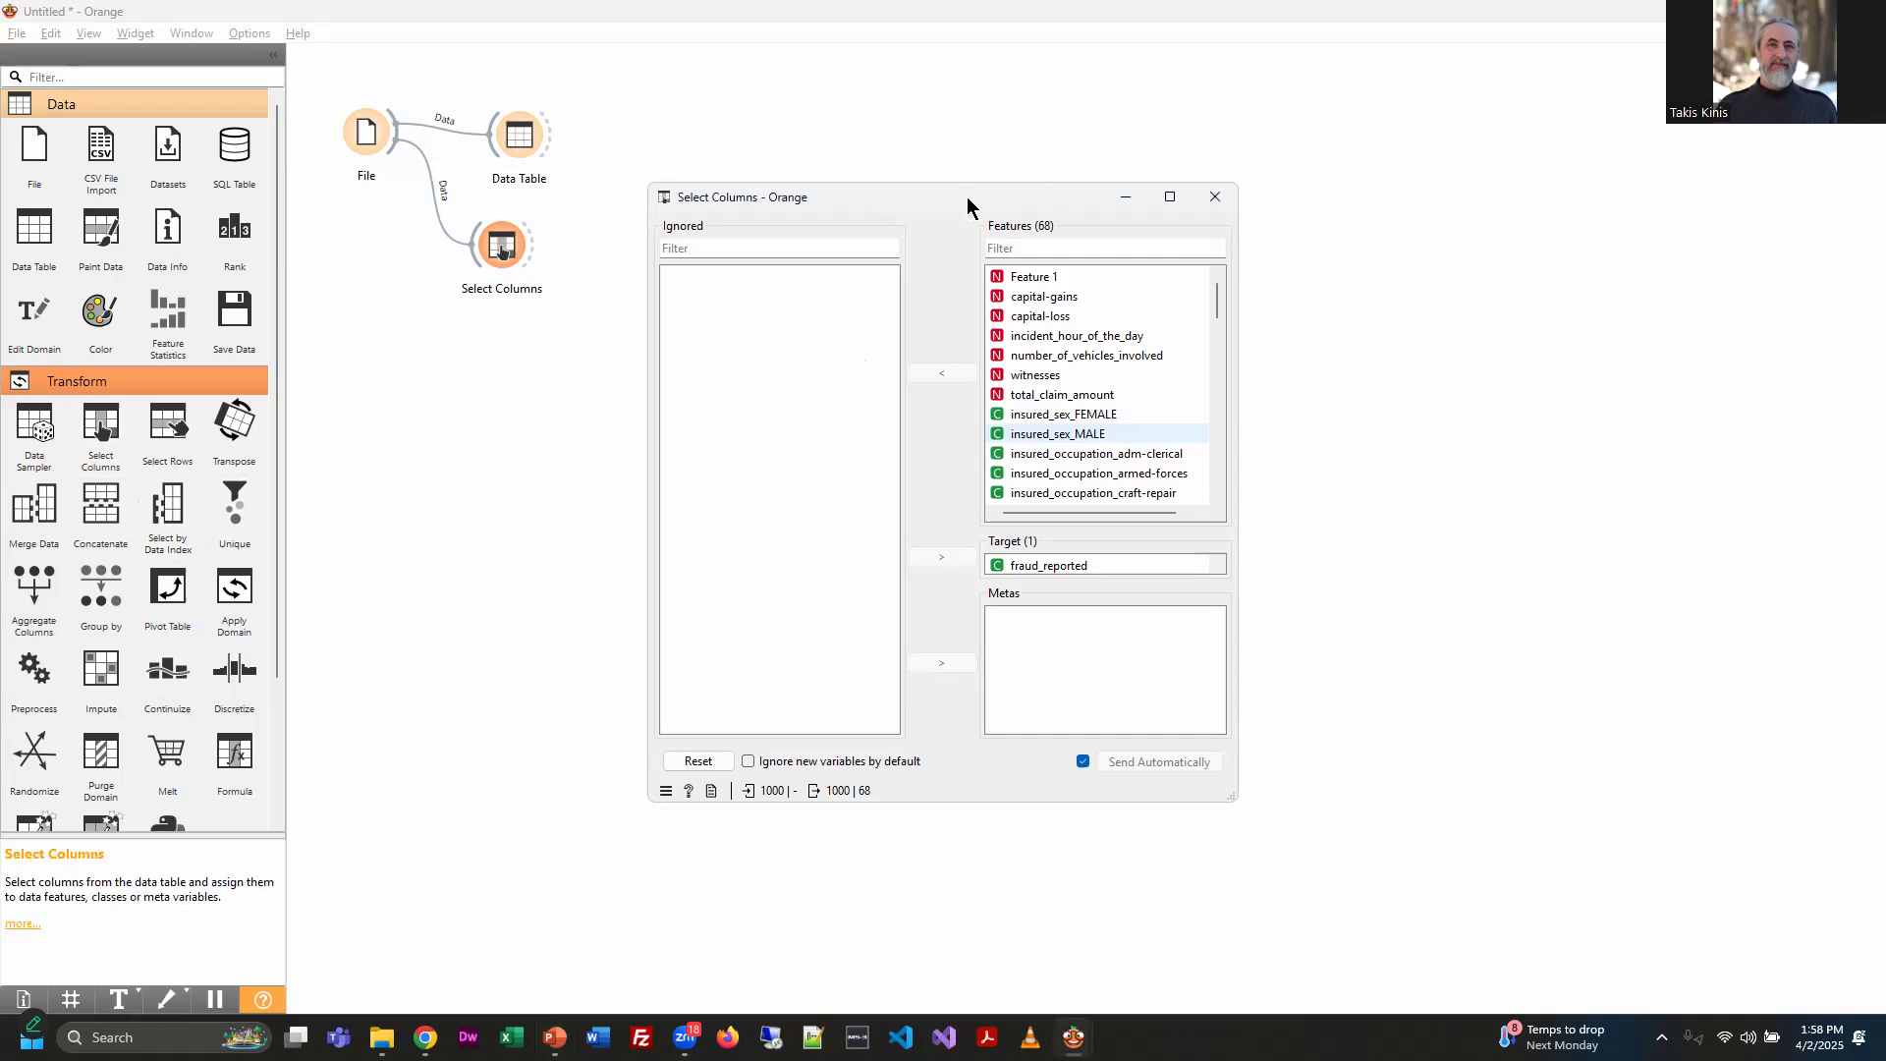
pyautogui.moveTo(968, 205); pyautogui.dragTo(1391, 220)
pyautogui.click(1650, 214)
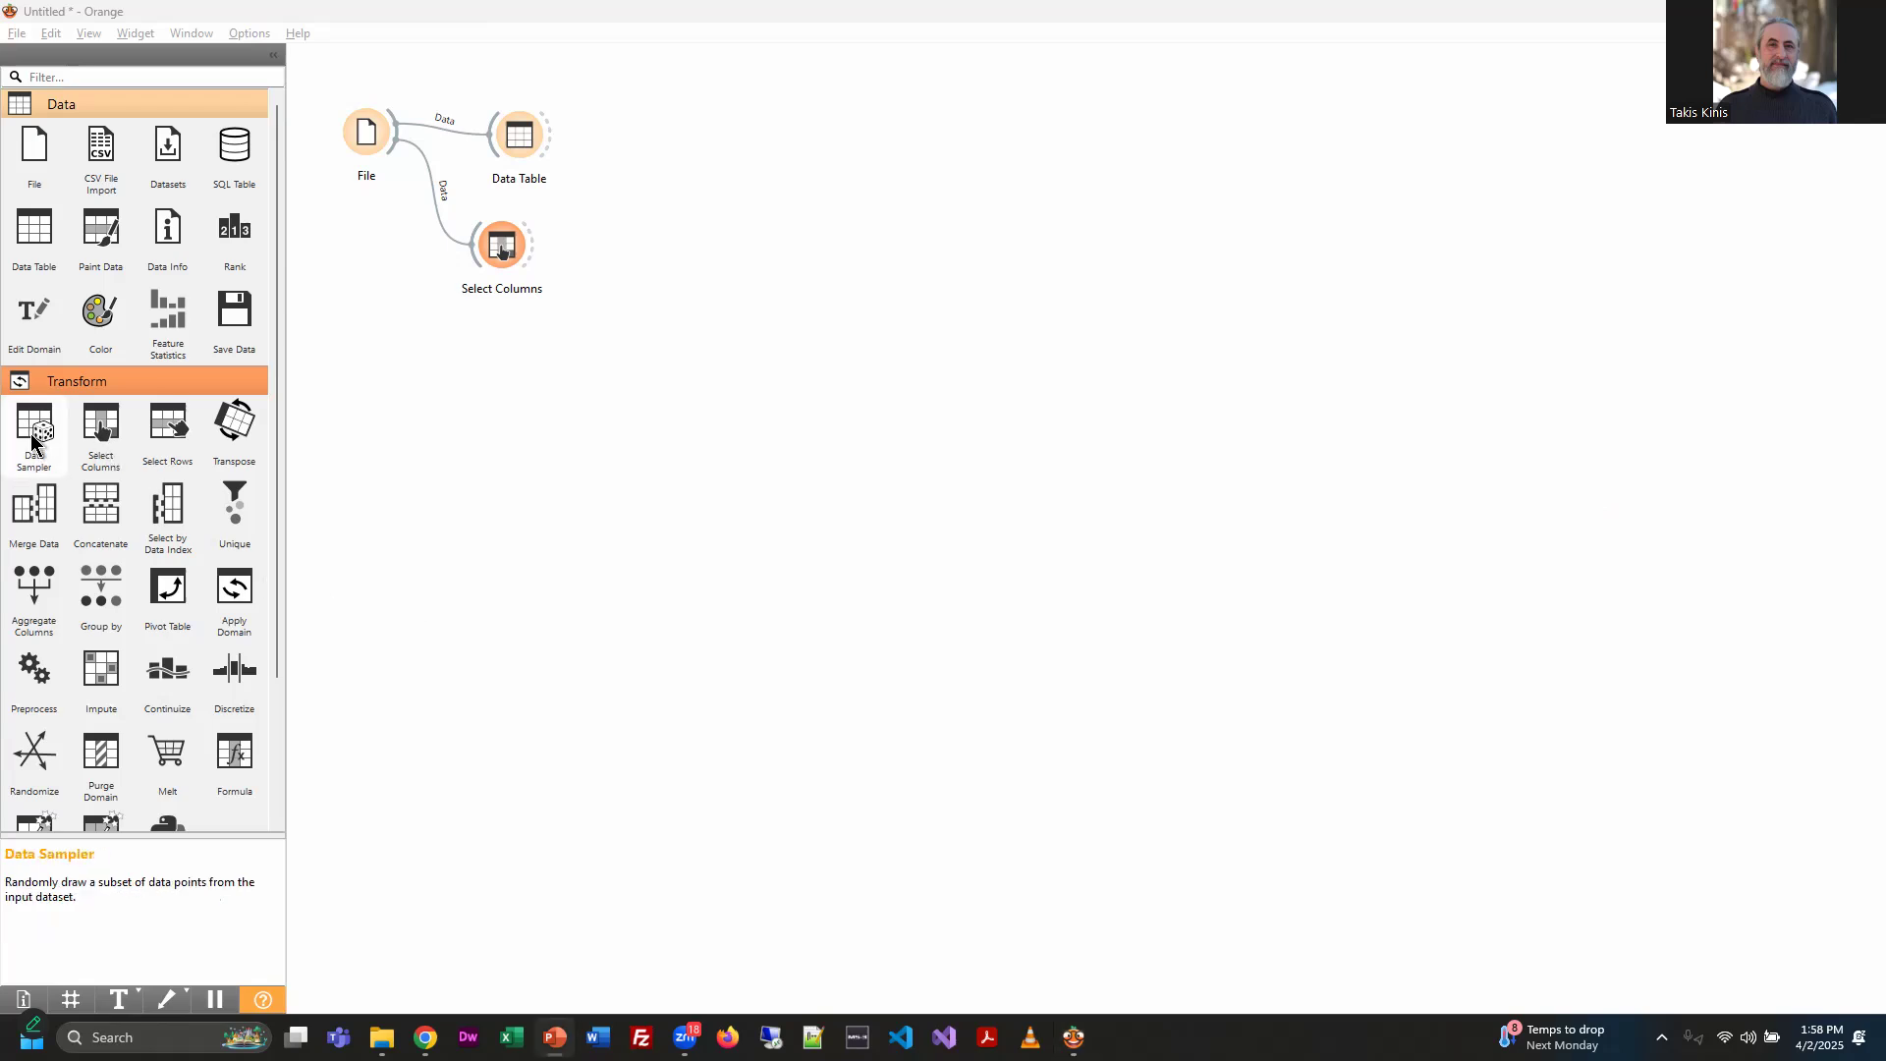
# Add a Data Sampler widget beside Select Columns and link Select Columns' data output to it
pyautogui.moveTo(32, 442); pyautogui.dragTo(637, 239)
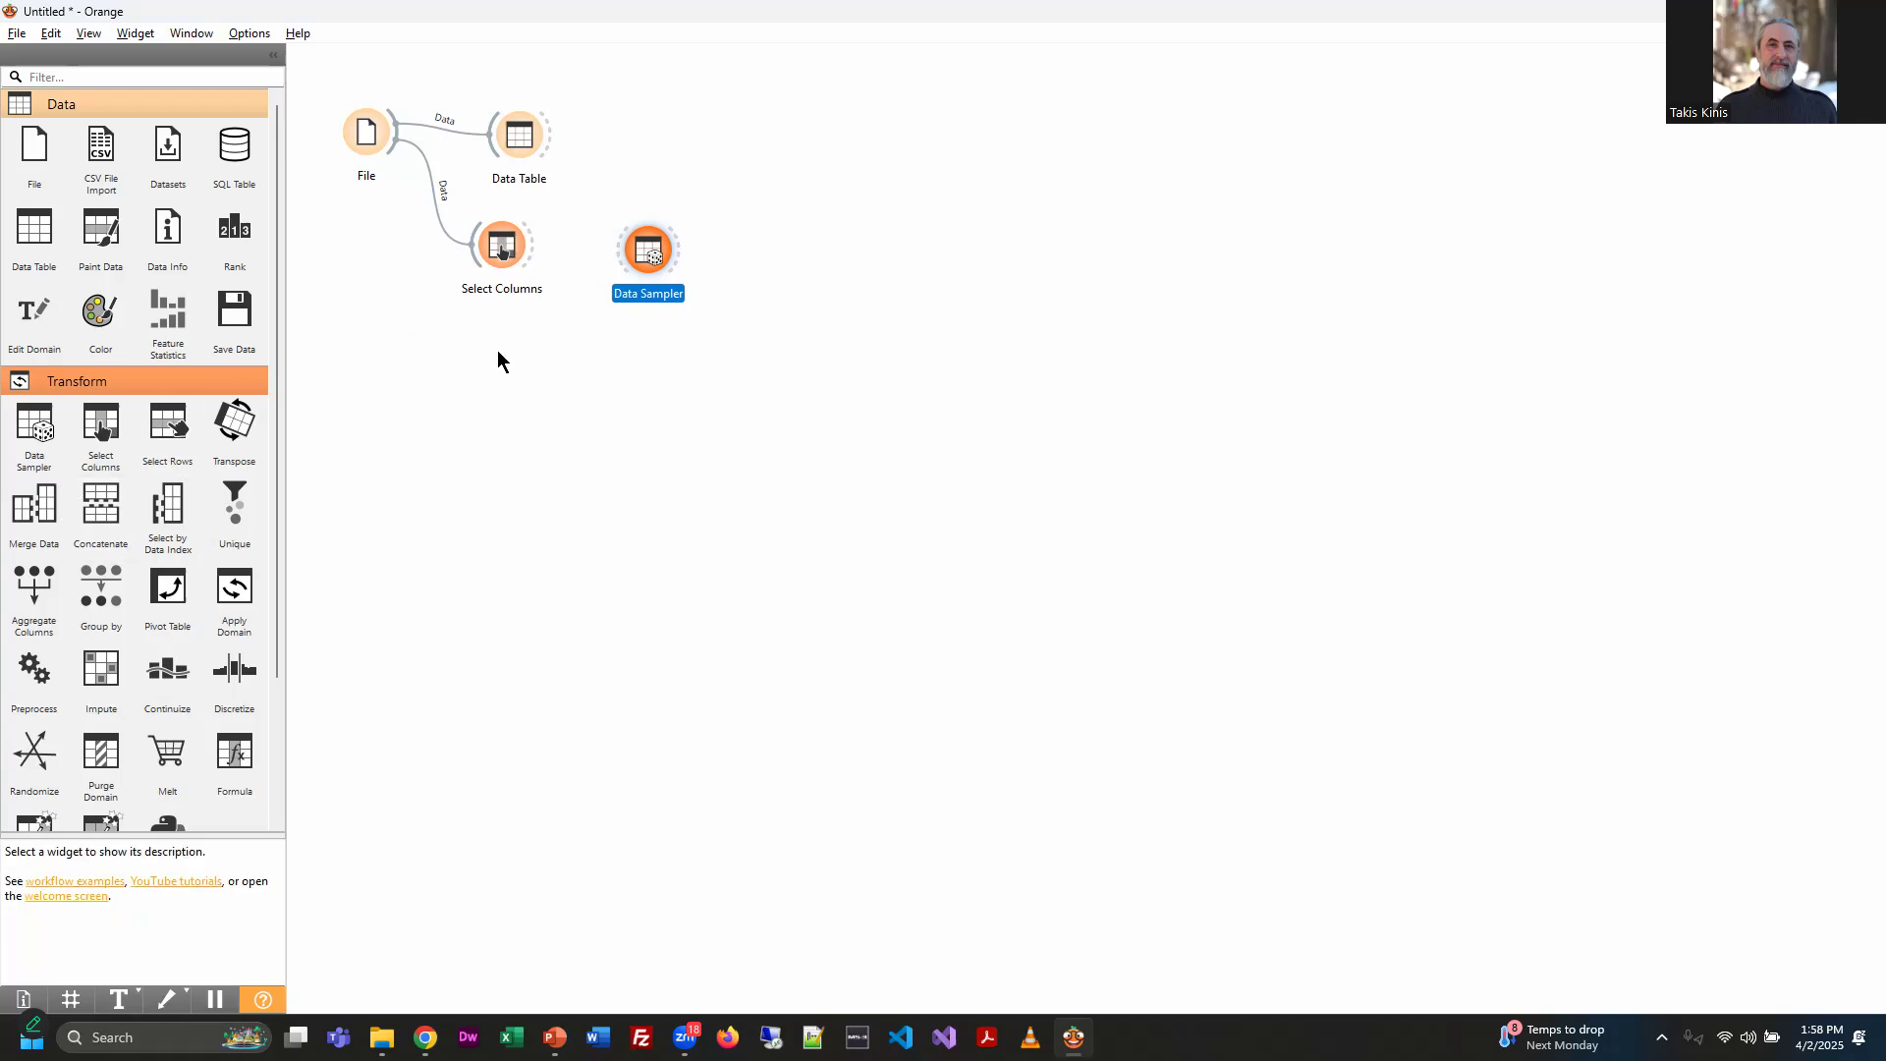
pyautogui.click(532, 251)
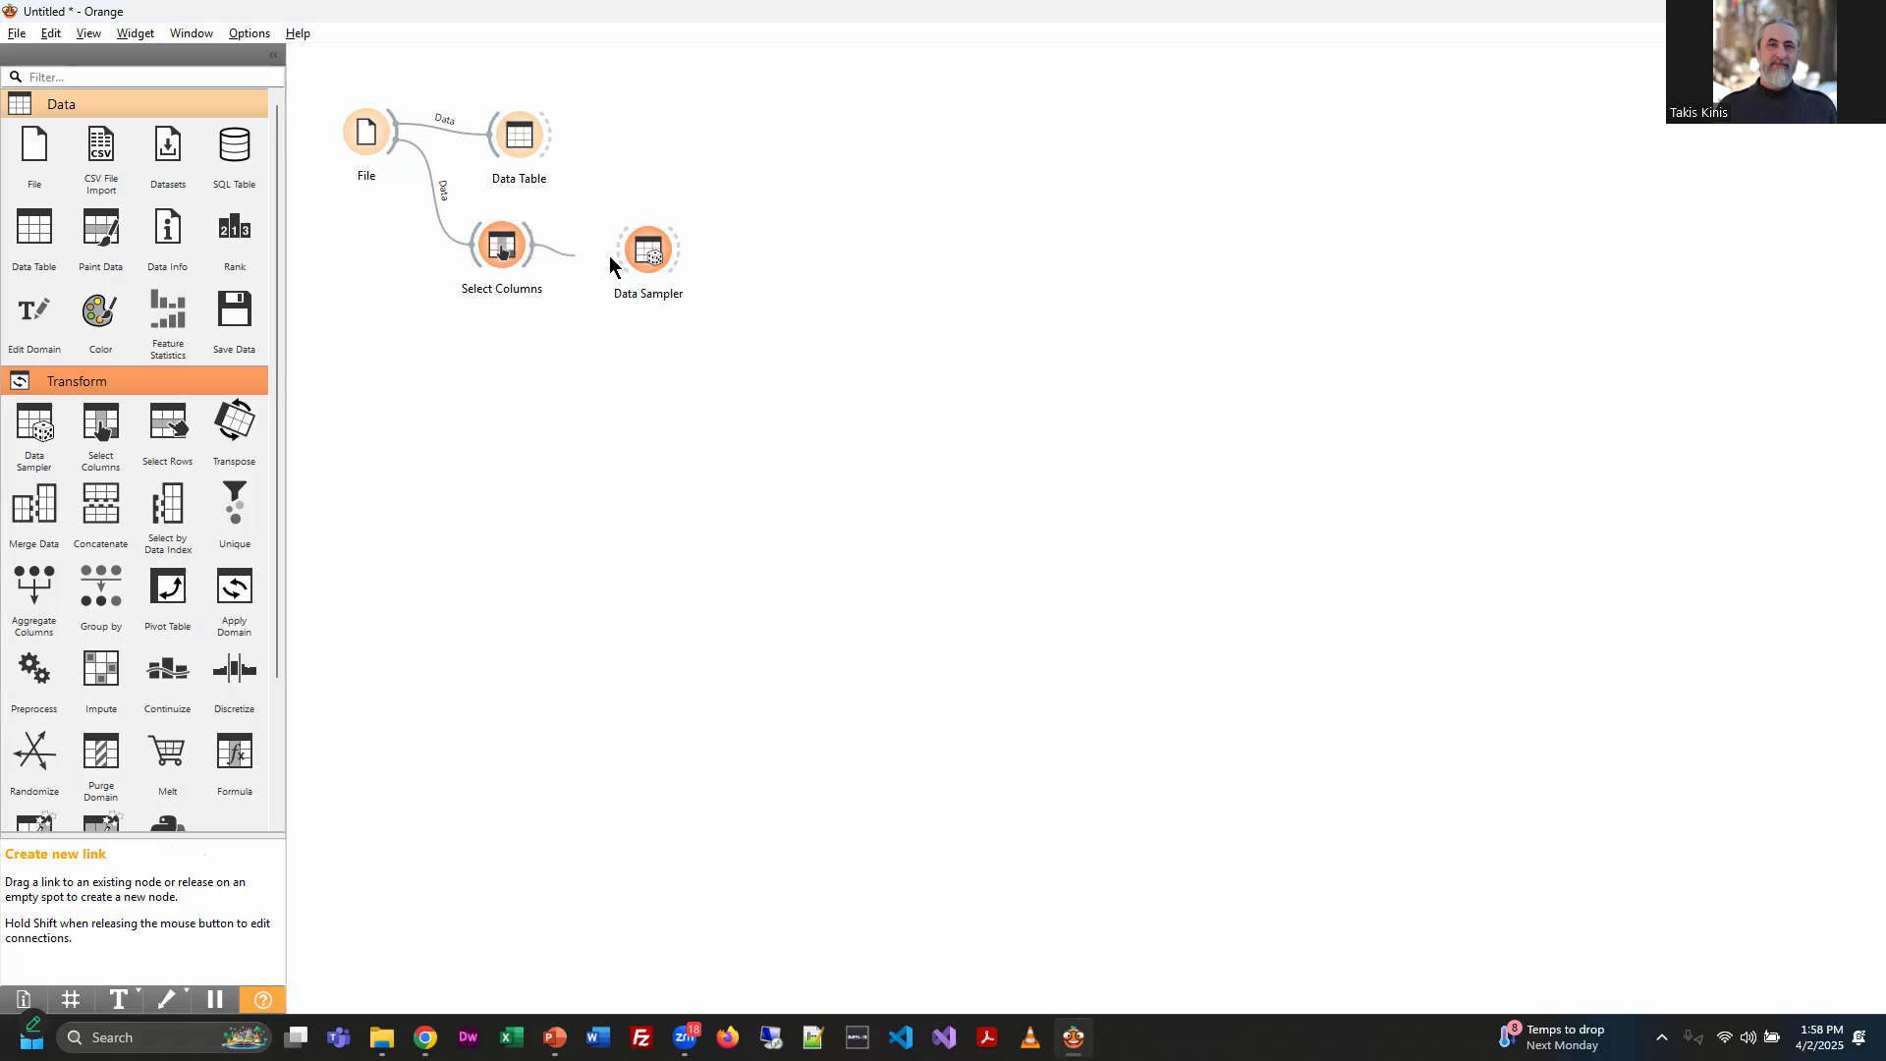
pyautogui.moveTo(609, 255); pyautogui.dragTo(613, 253)
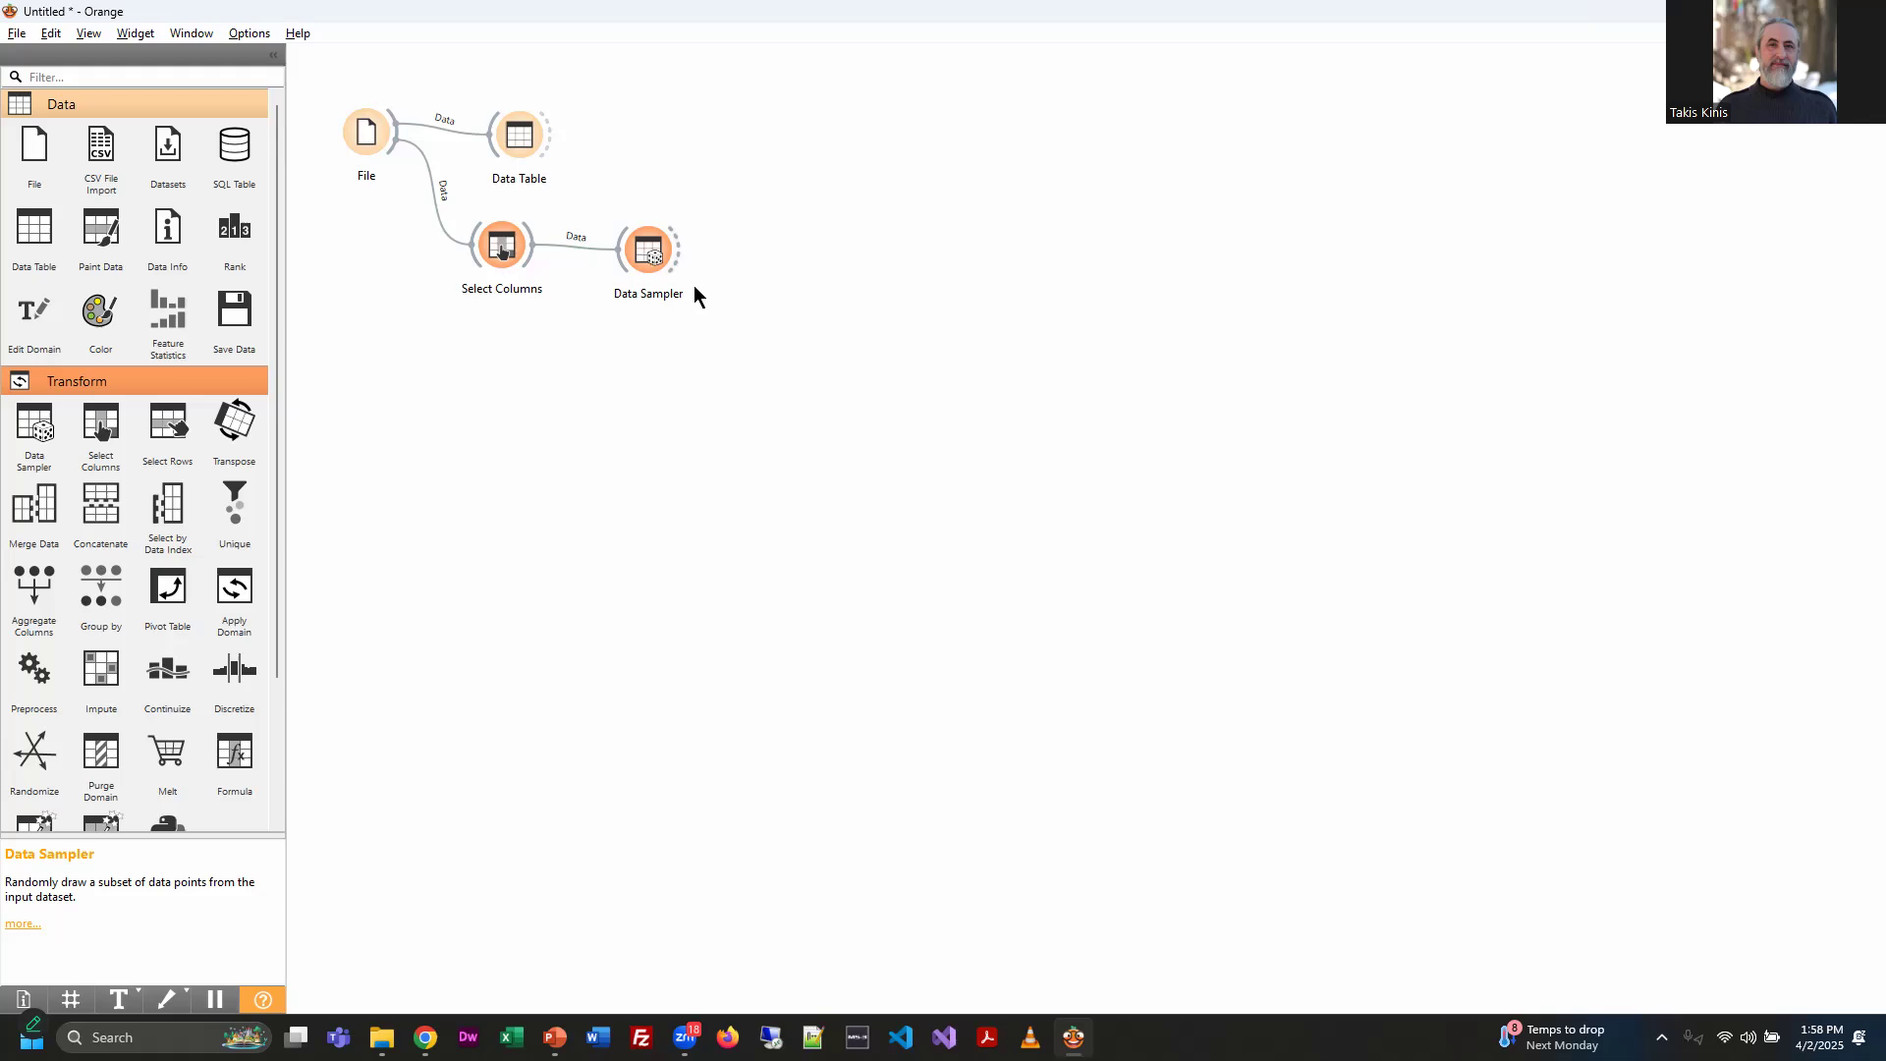
# Set the Data Sampler to a fixed proportion of 80 % of the data and sample the data
pyautogui.doubleClick(660, 254)
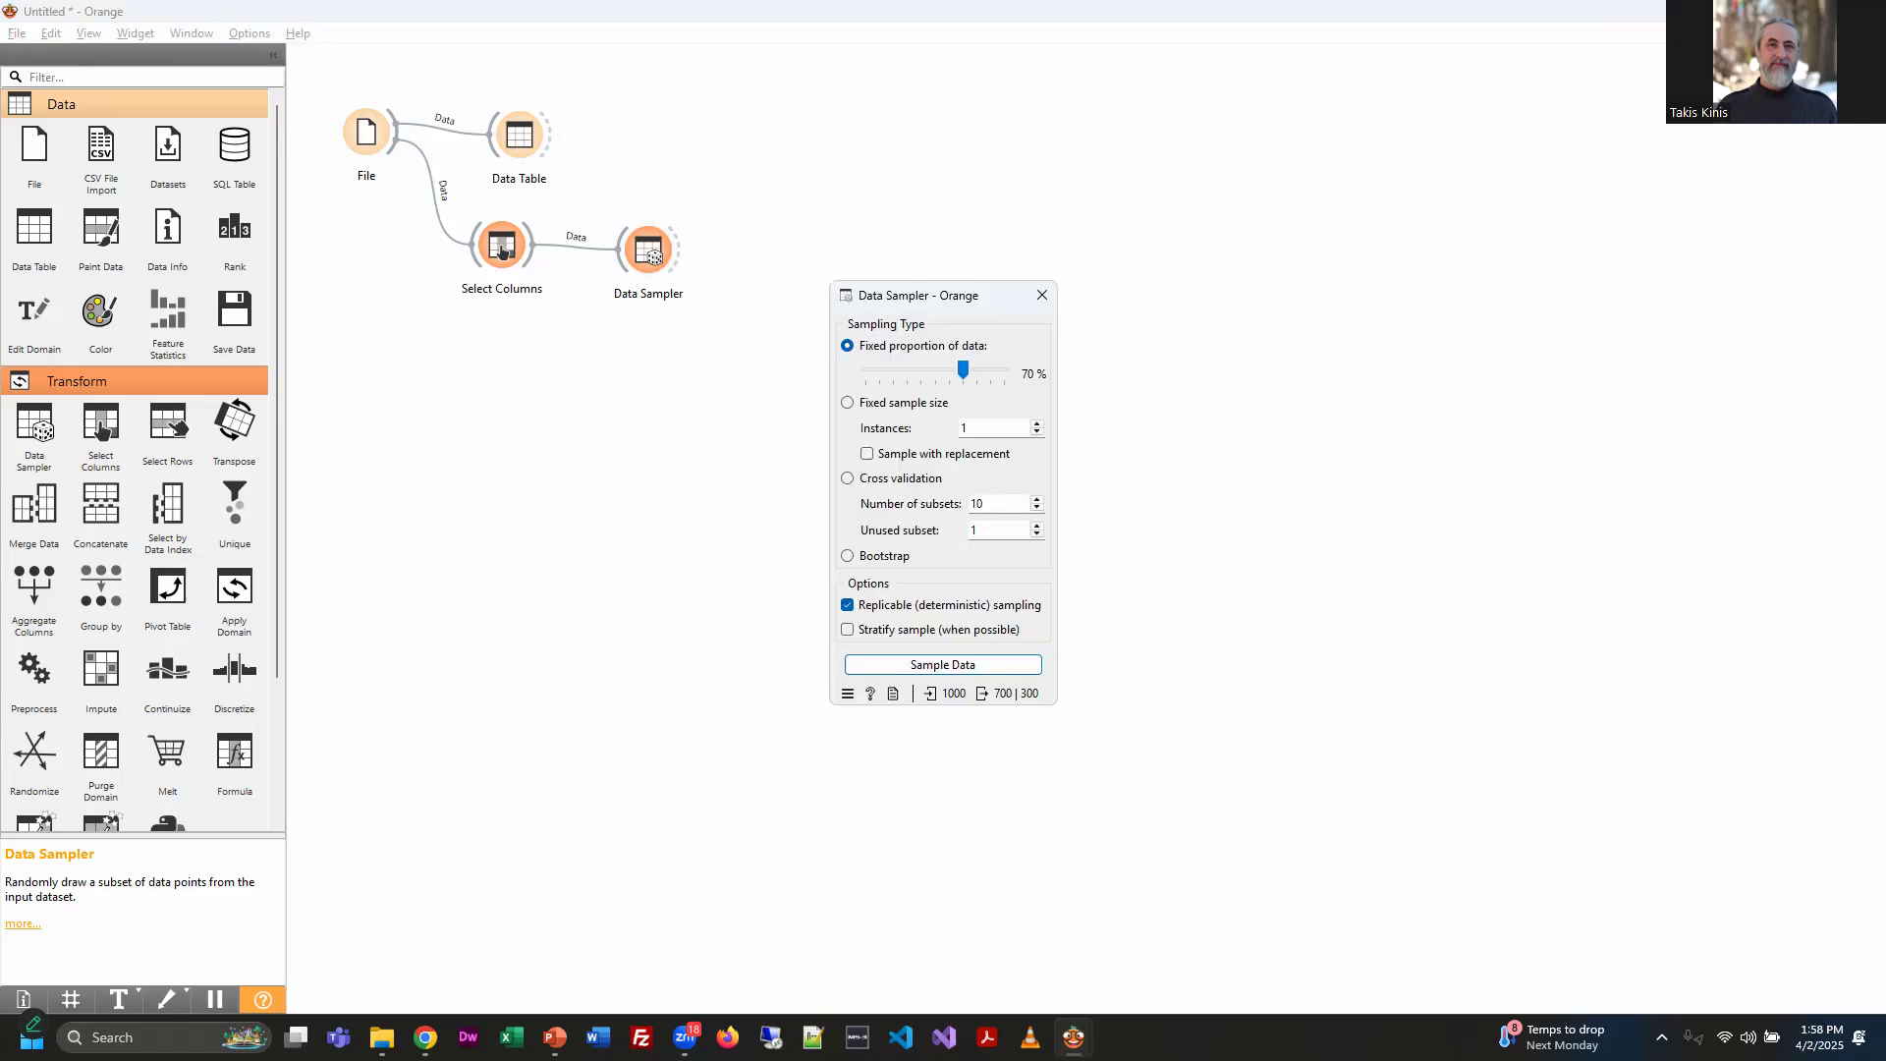
pyautogui.hotkey('alt', 'Tab')
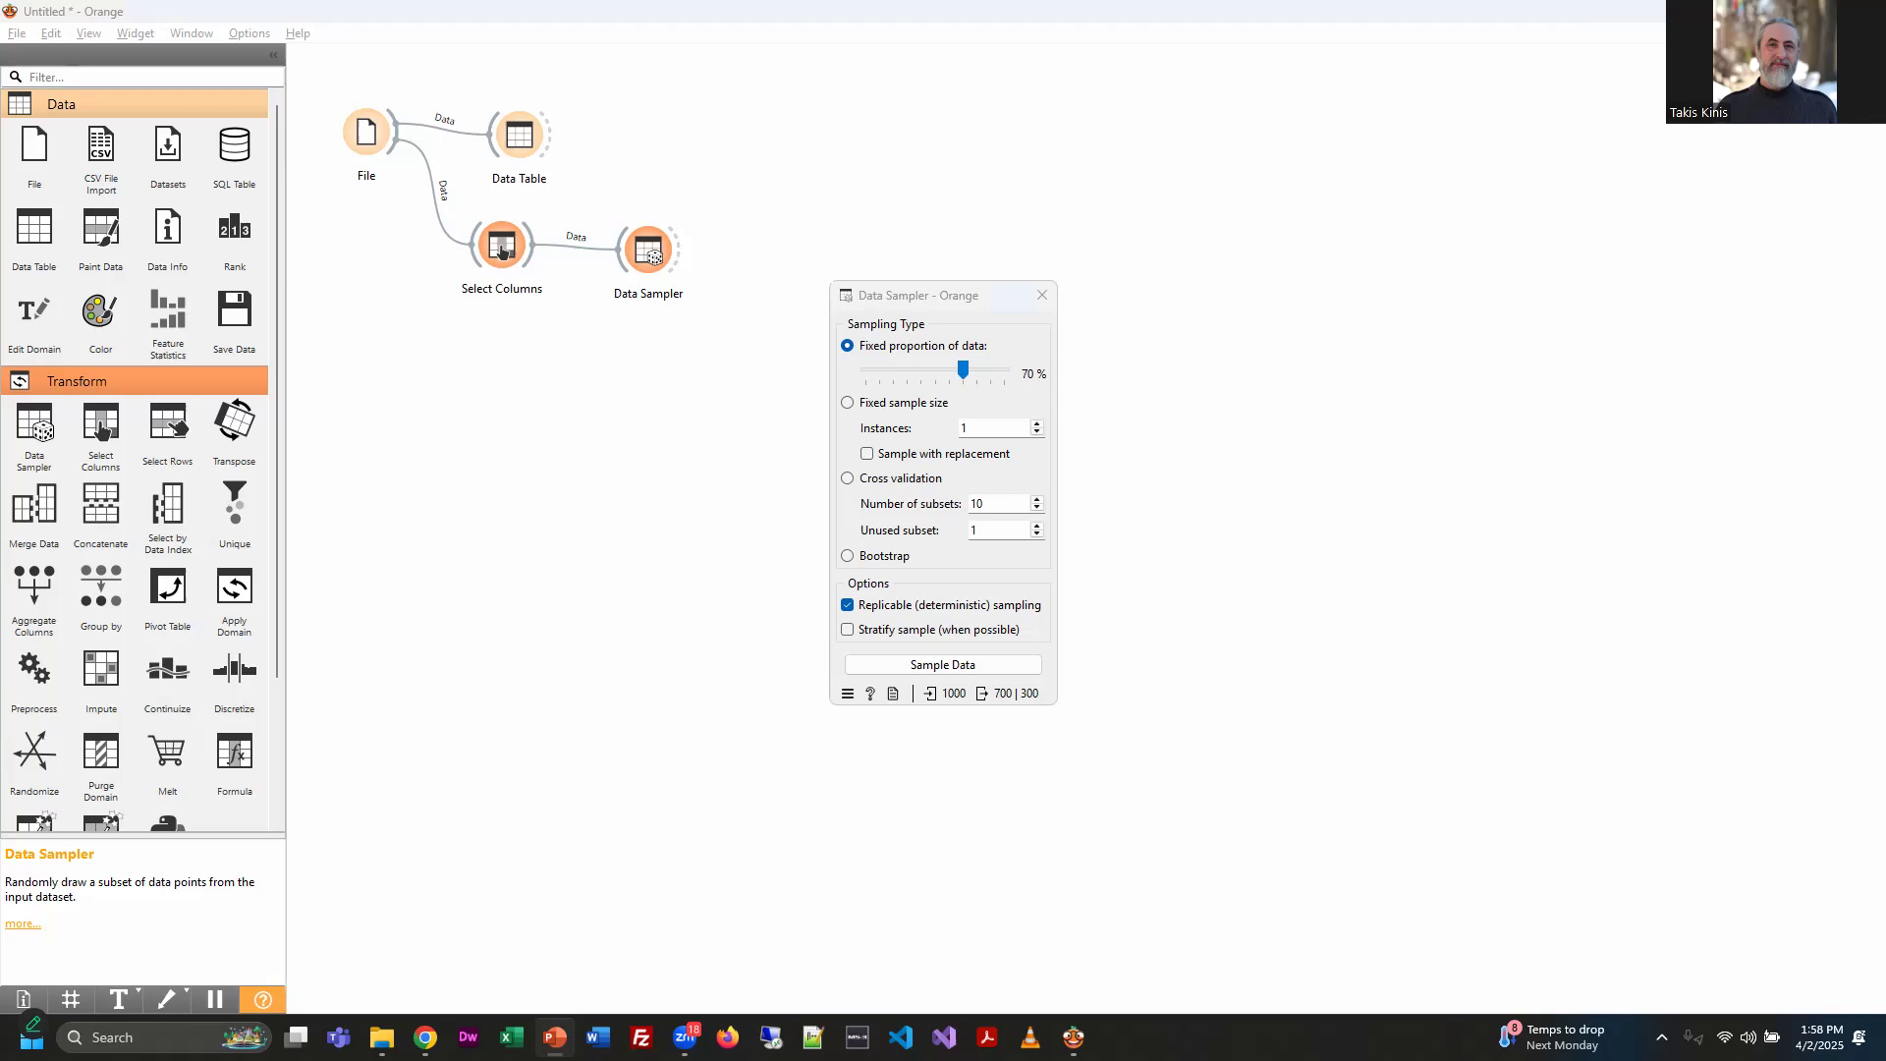
pyautogui.click(966, 371)
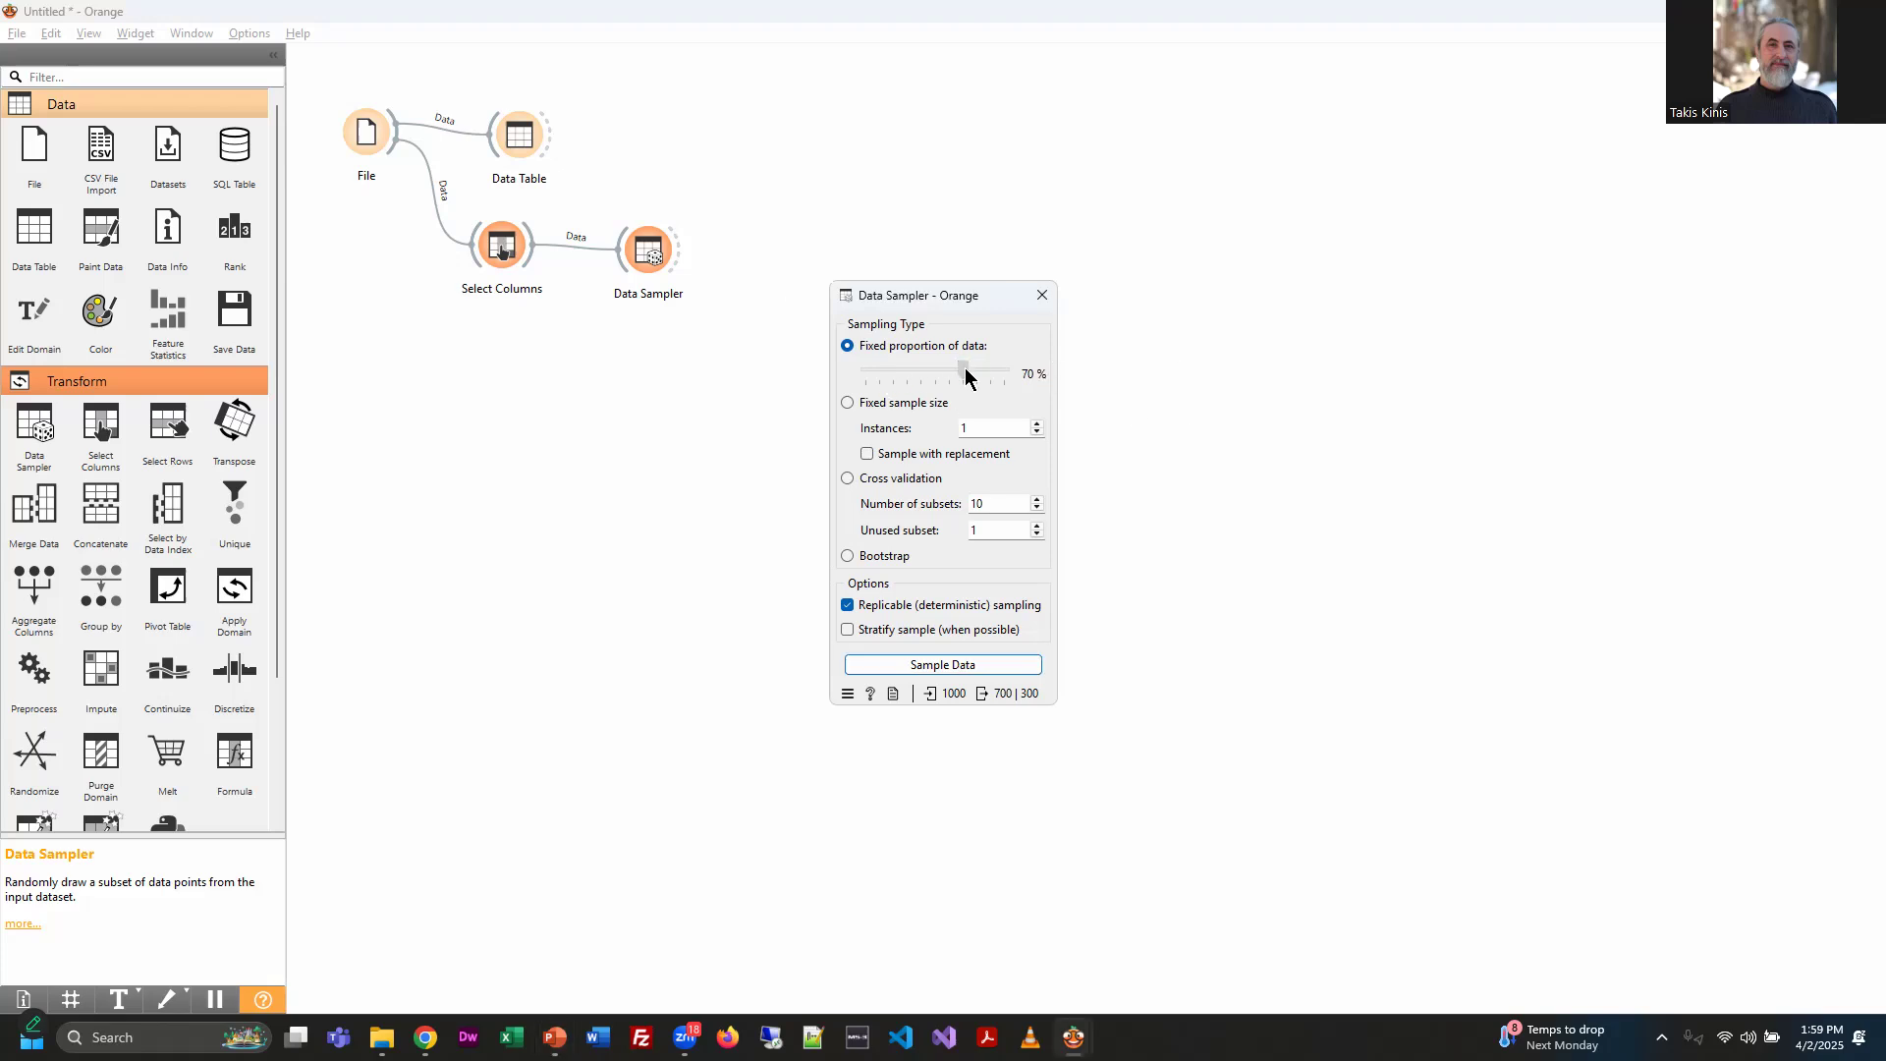
pyautogui.moveTo(965, 373); pyautogui.dragTo(980, 383)
pyautogui.click(932, 668)
pyautogui.hotkey('alt', 'Tab')
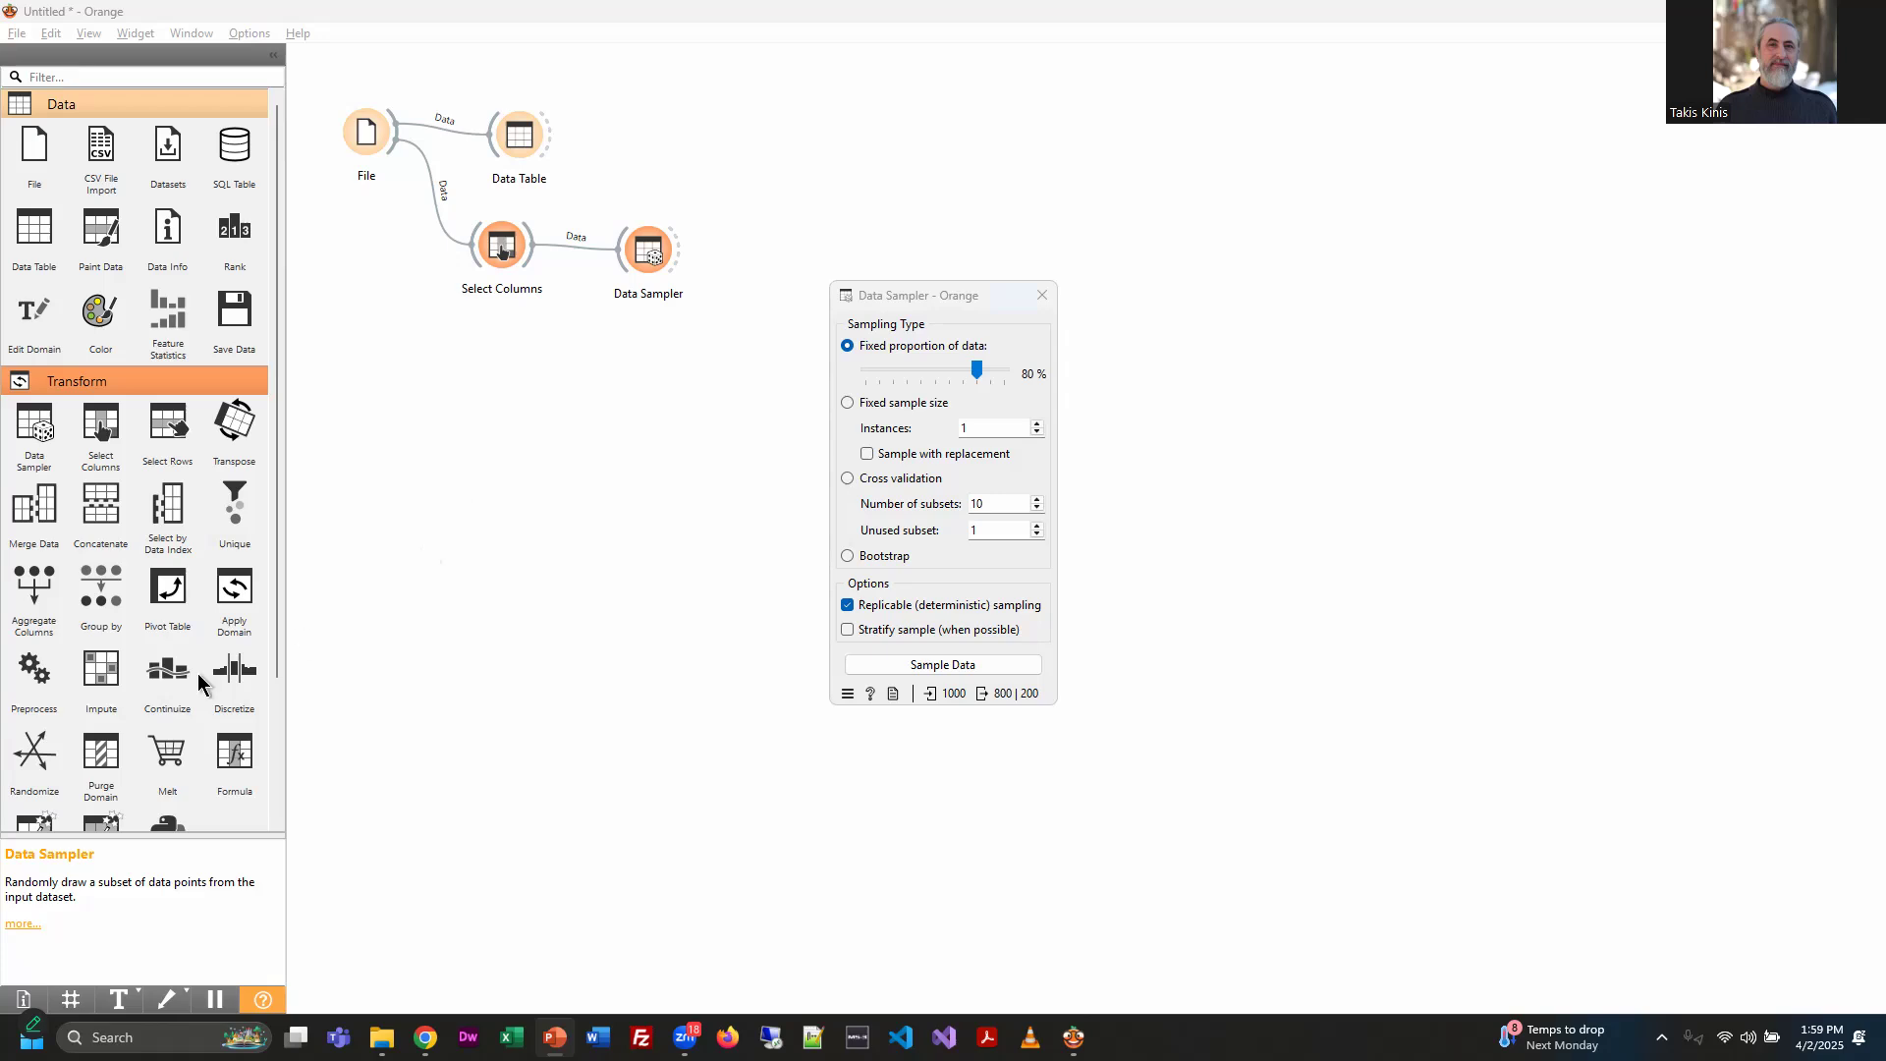
# Add three Test and Score evaluation widgets in a row beside the Data Sampler on the canvas
pyautogui.scroll(-1, 223, 614)
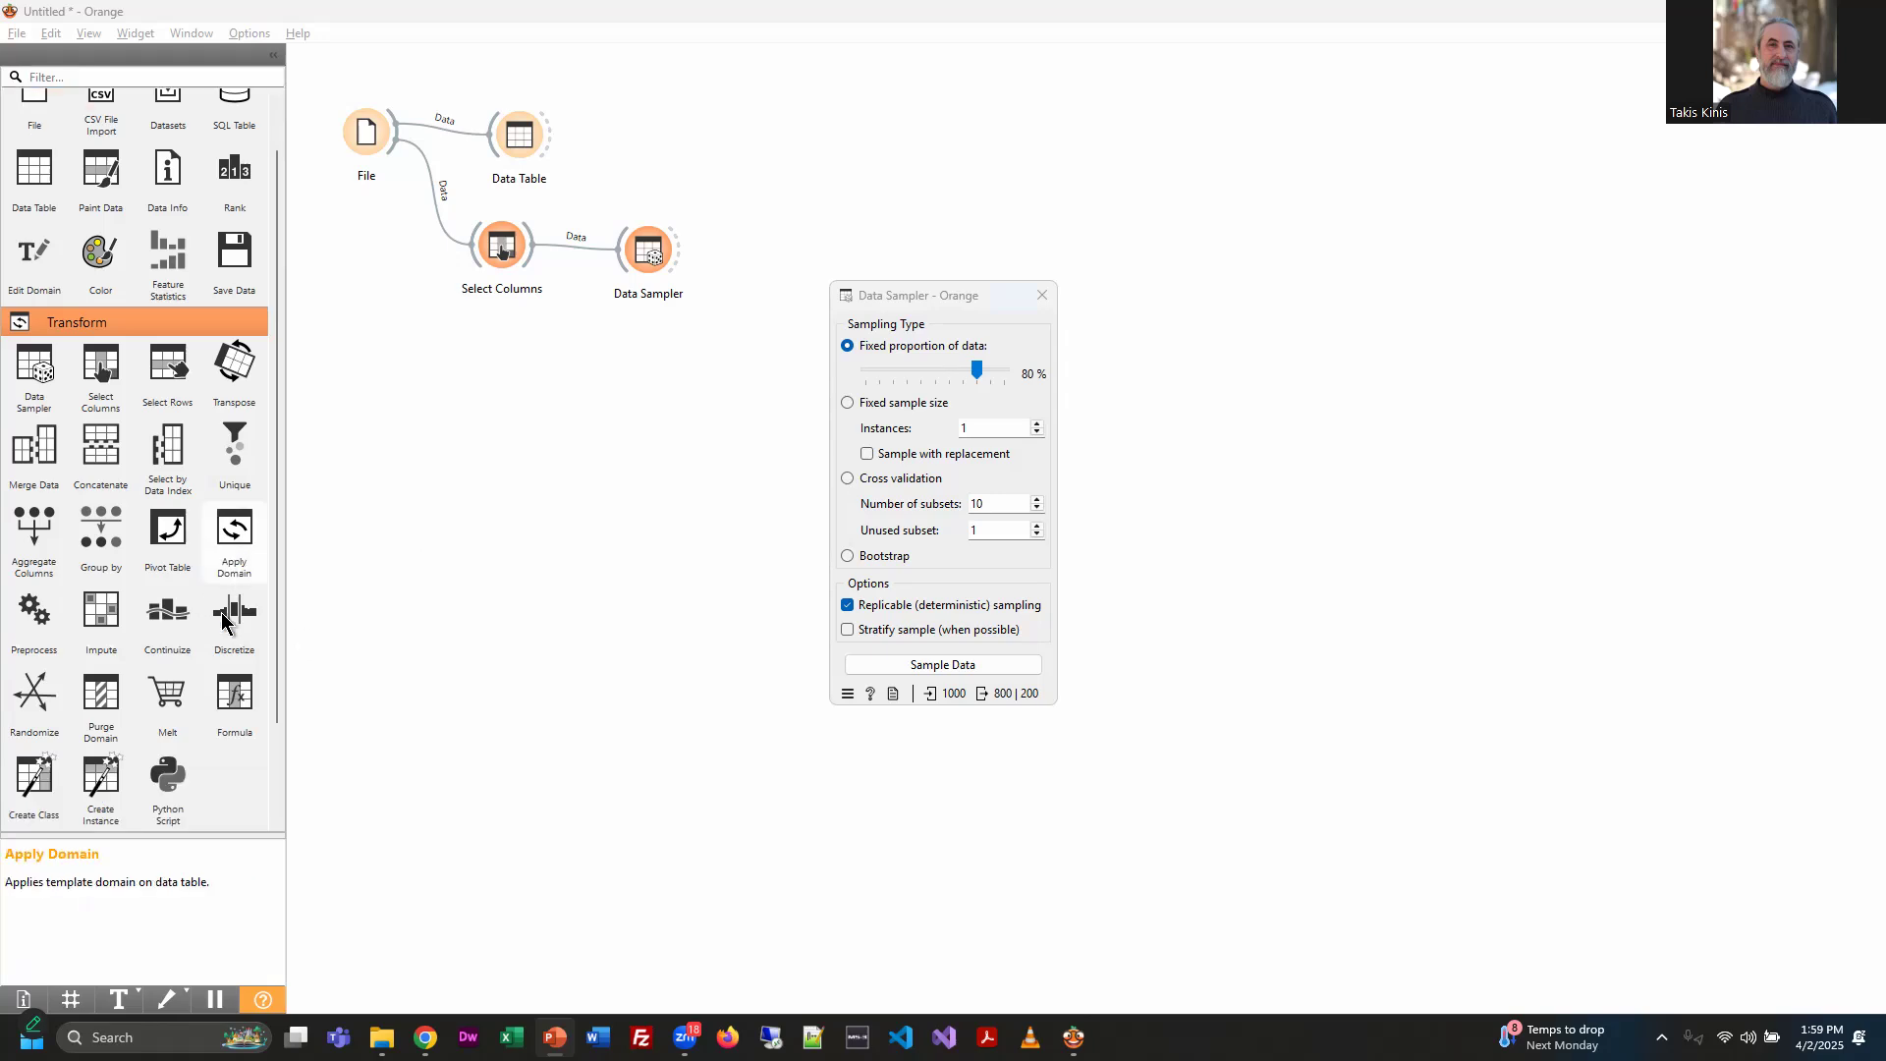
pyautogui.scroll(-1, 221, 611)
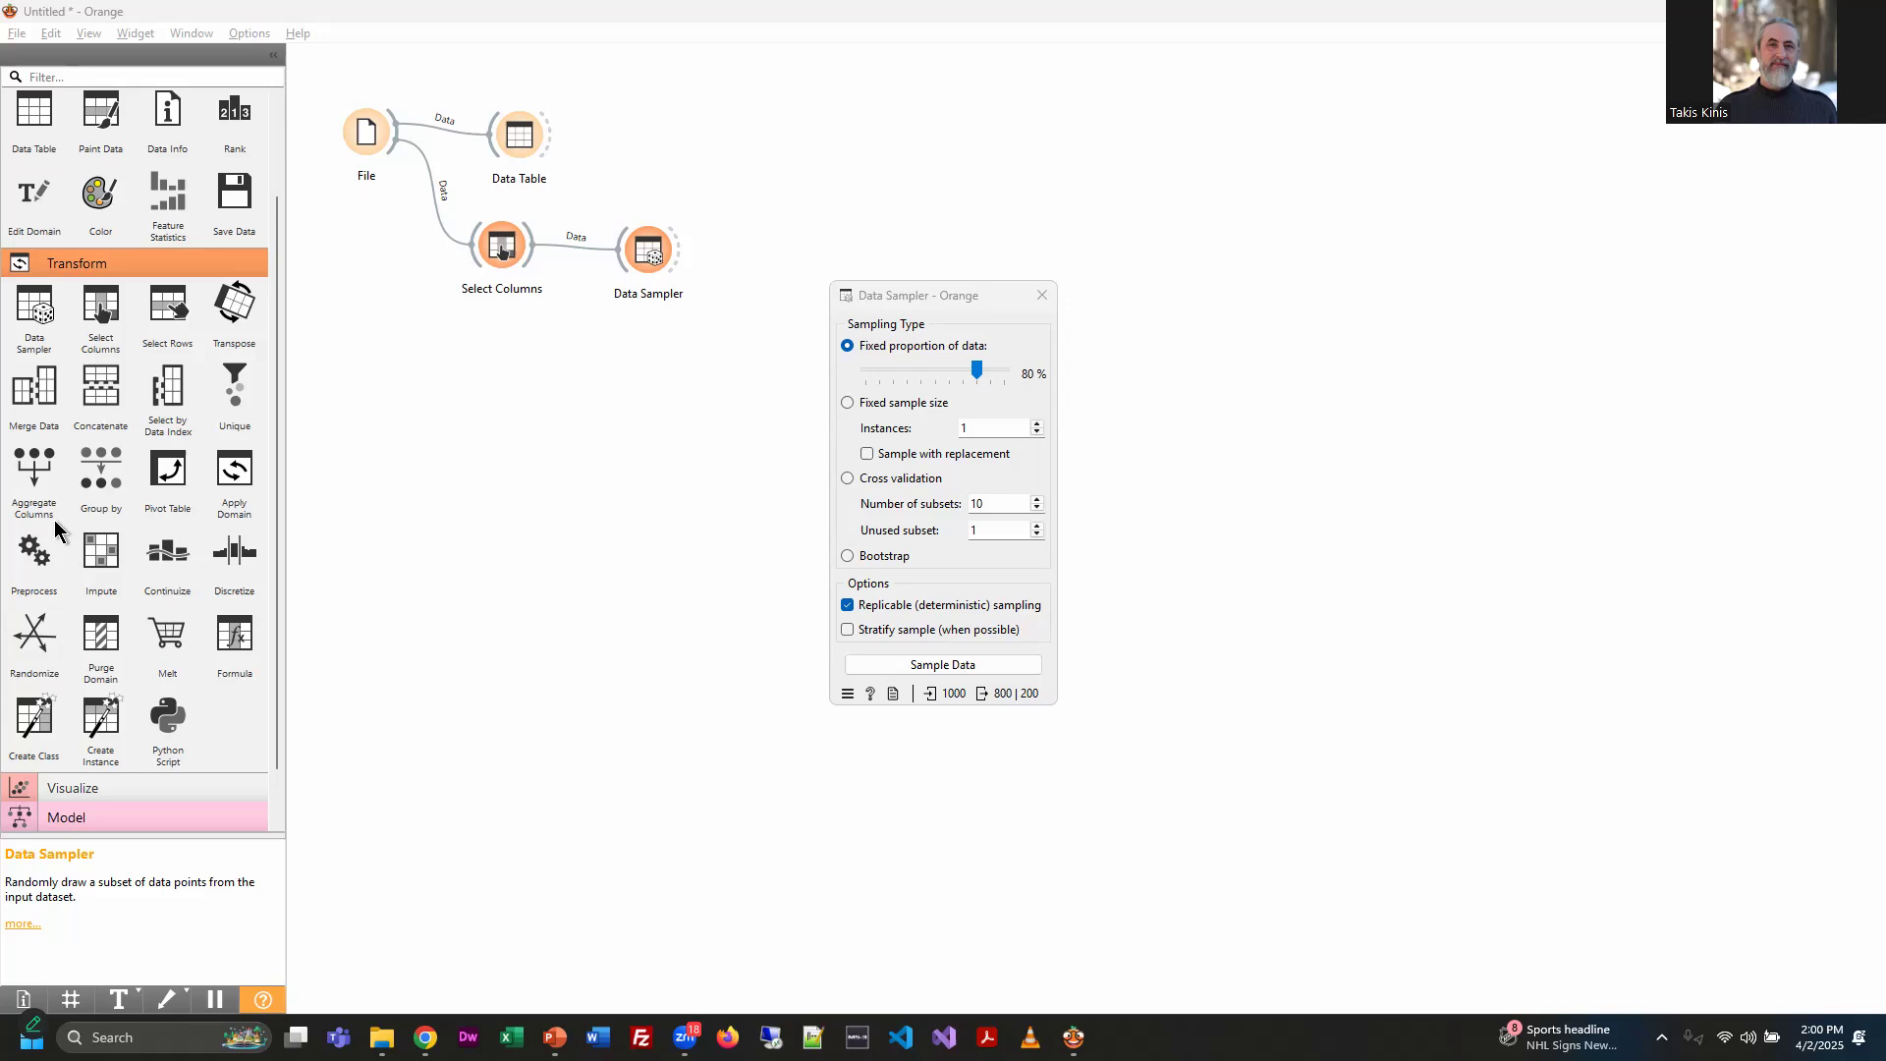
pyautogui.scroll(2, 134, 592)
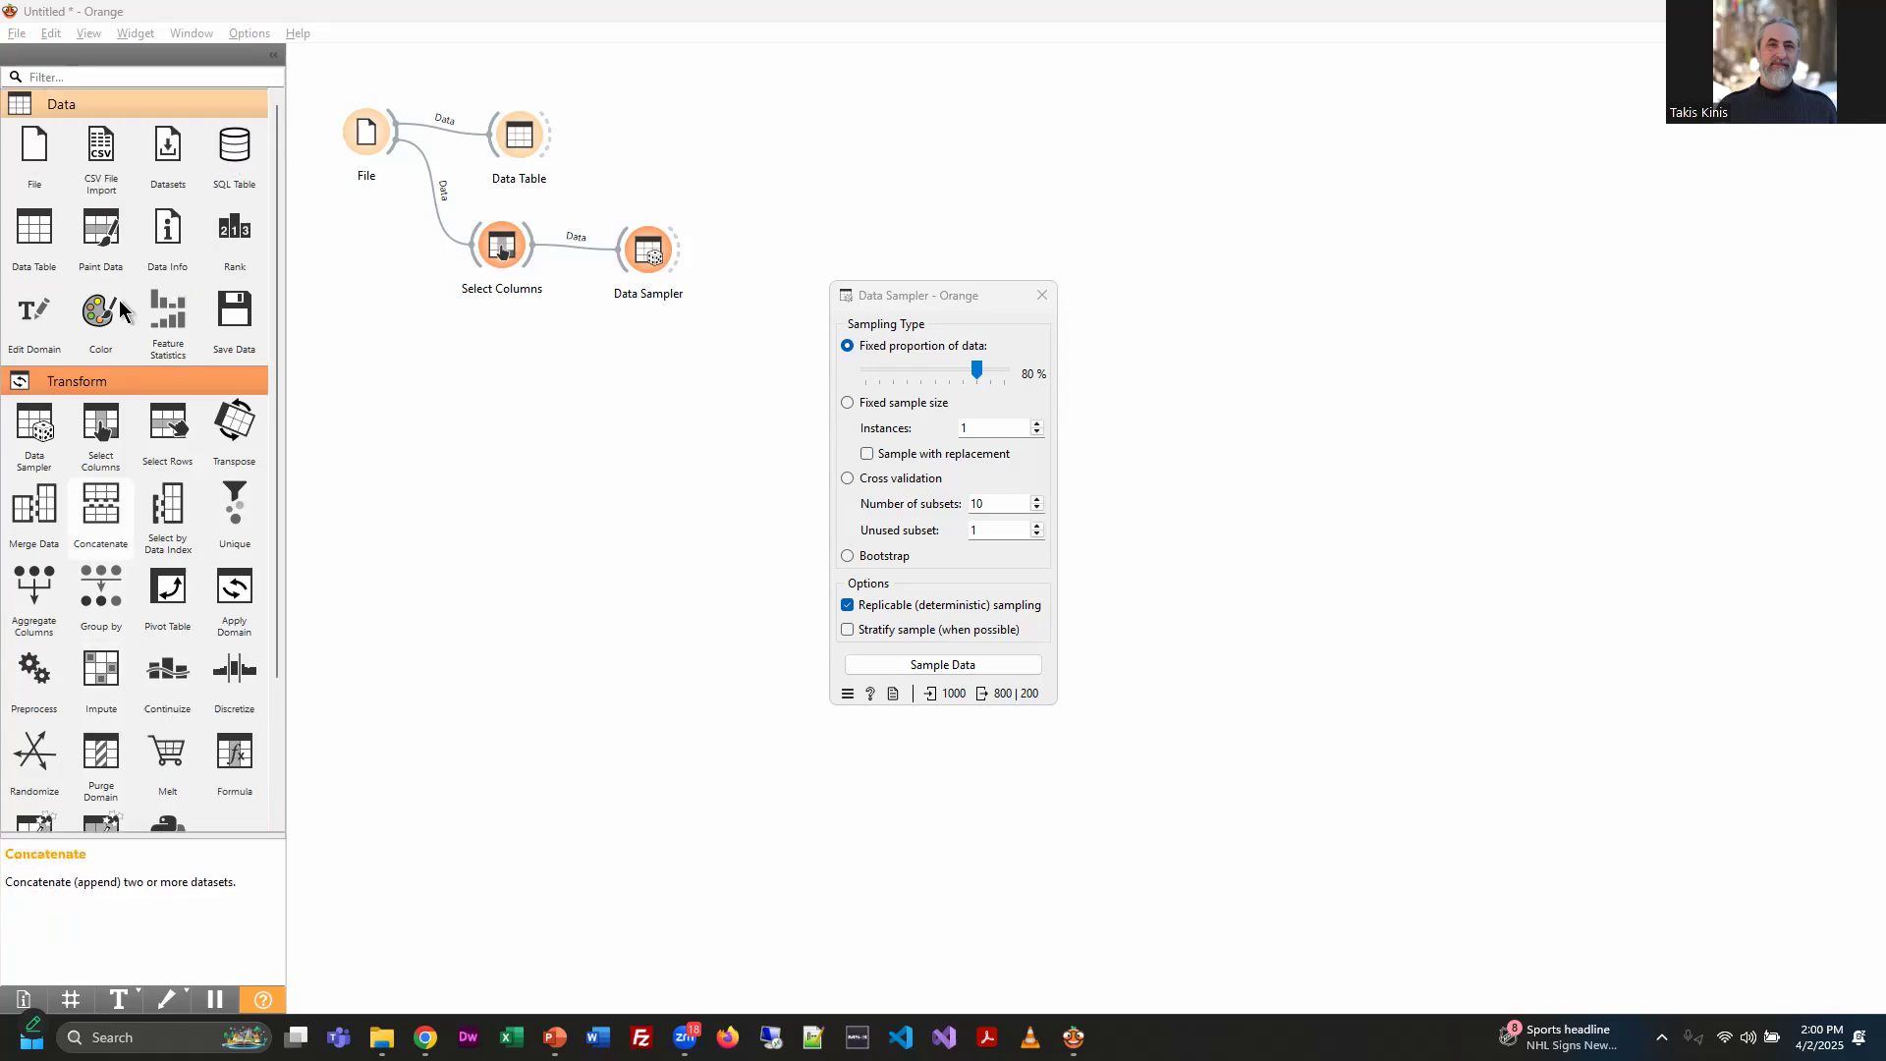
pyautogui.click(116, 380)
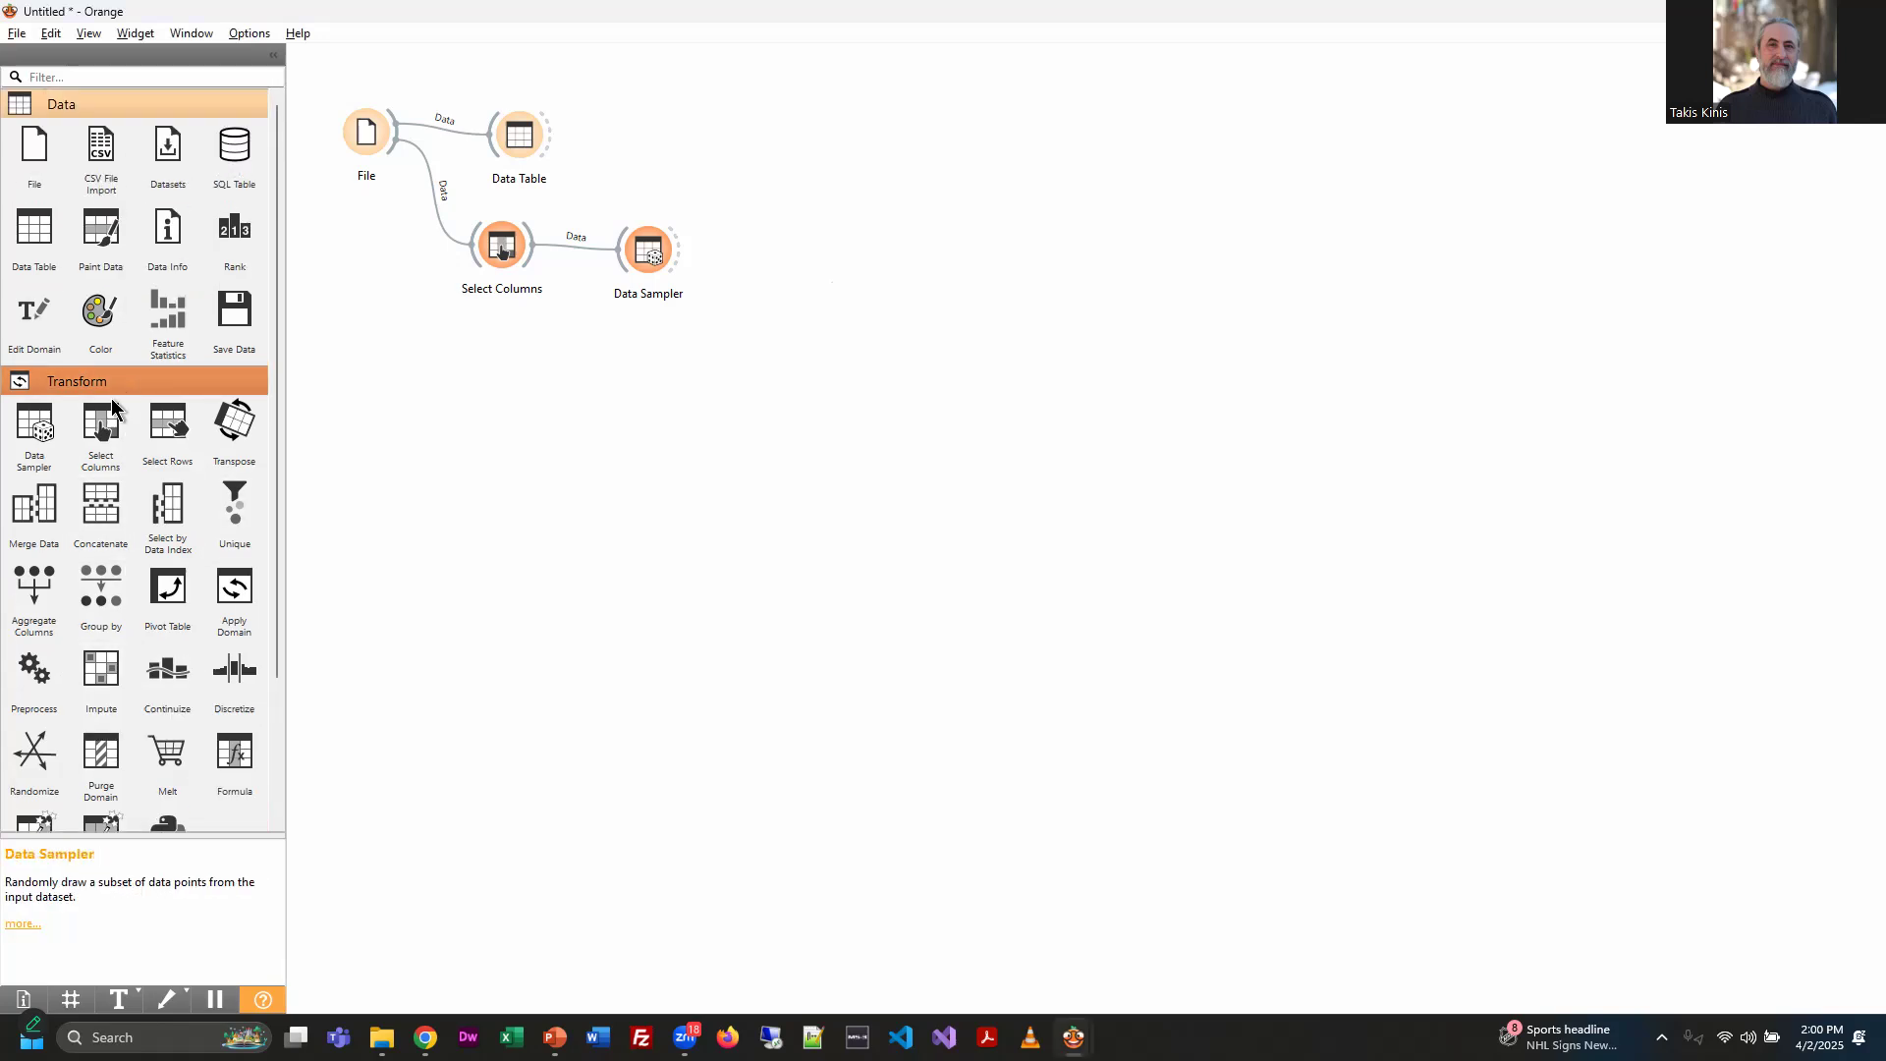
pyautogui.click(116, 380)
pyautogui.click(75, 471)
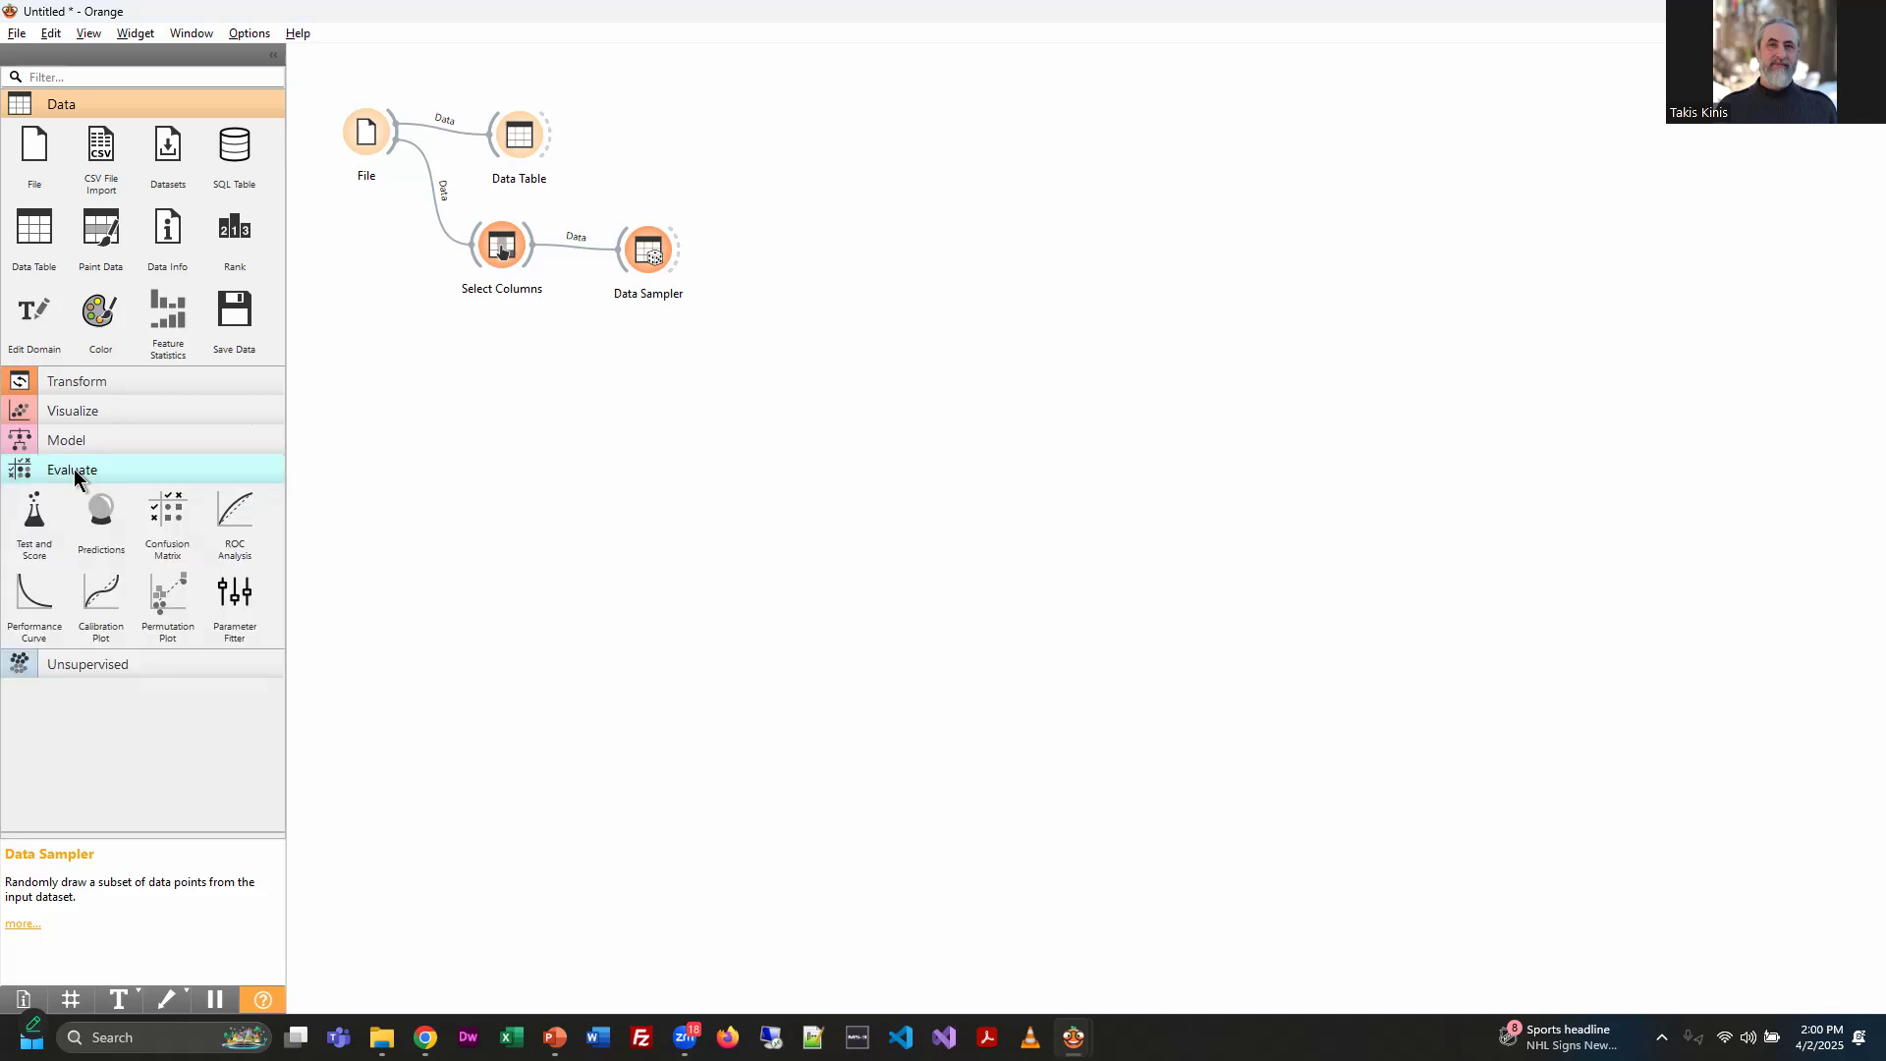
pyautogui.moveTo(33, 519); pyautogui.dragTo(789, 249)
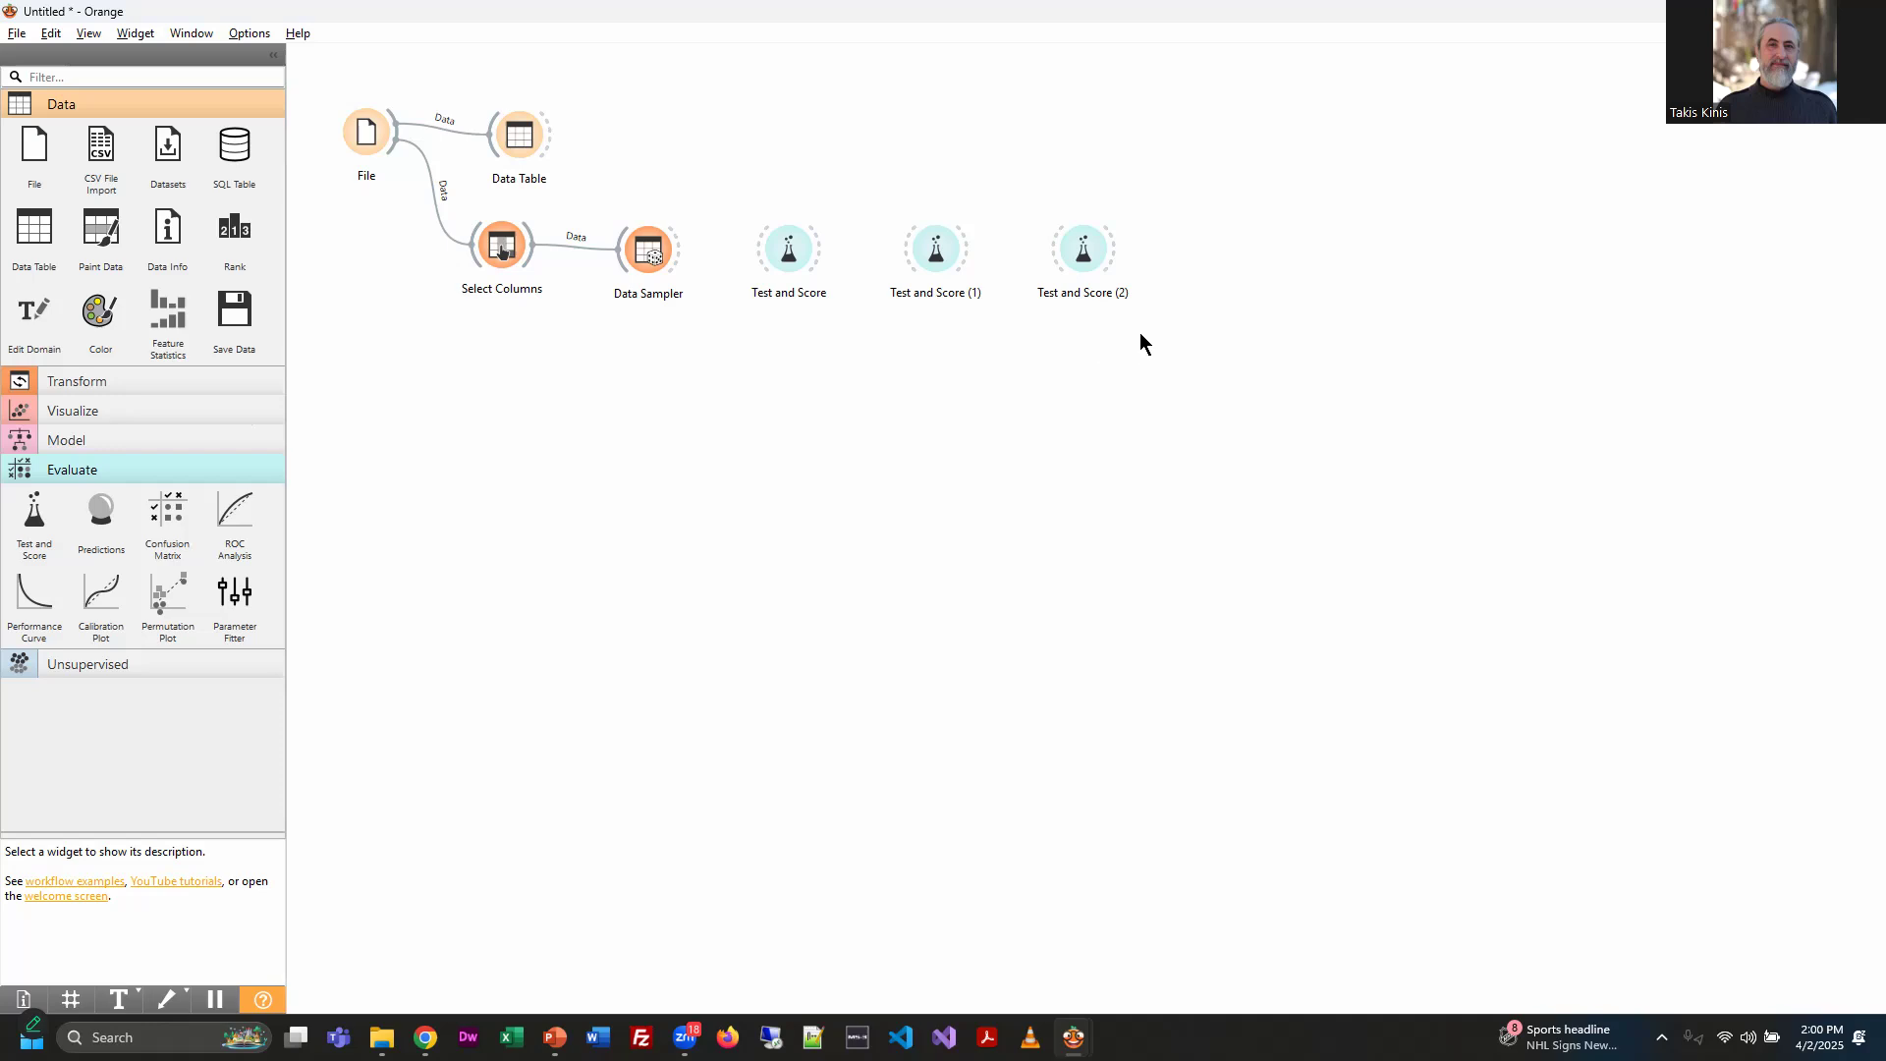
# Delete the Test and Score (2) and Test and Score (1) widgets from the canvas
pyautogui.click(1082, 259)
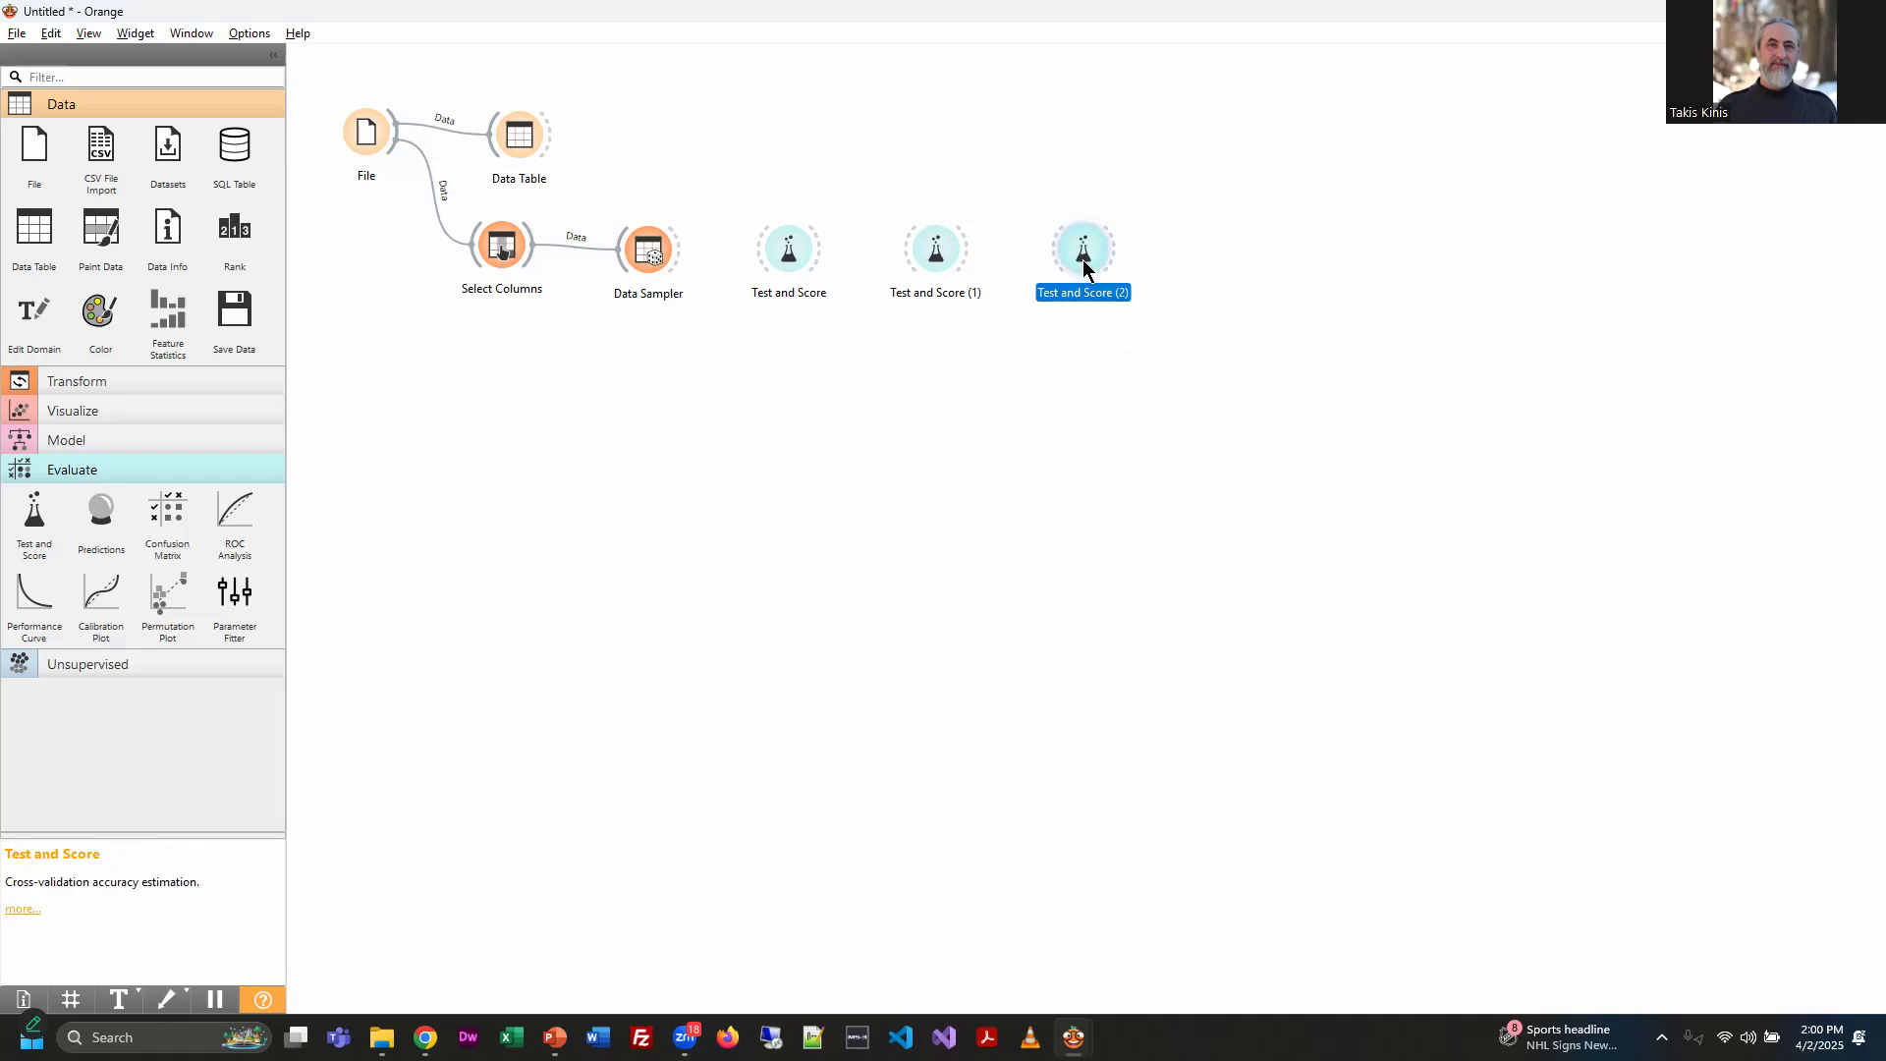
pyautogui.press('Delete')
pyautogui.click(938, 258)
pyautogui.press('Delete')
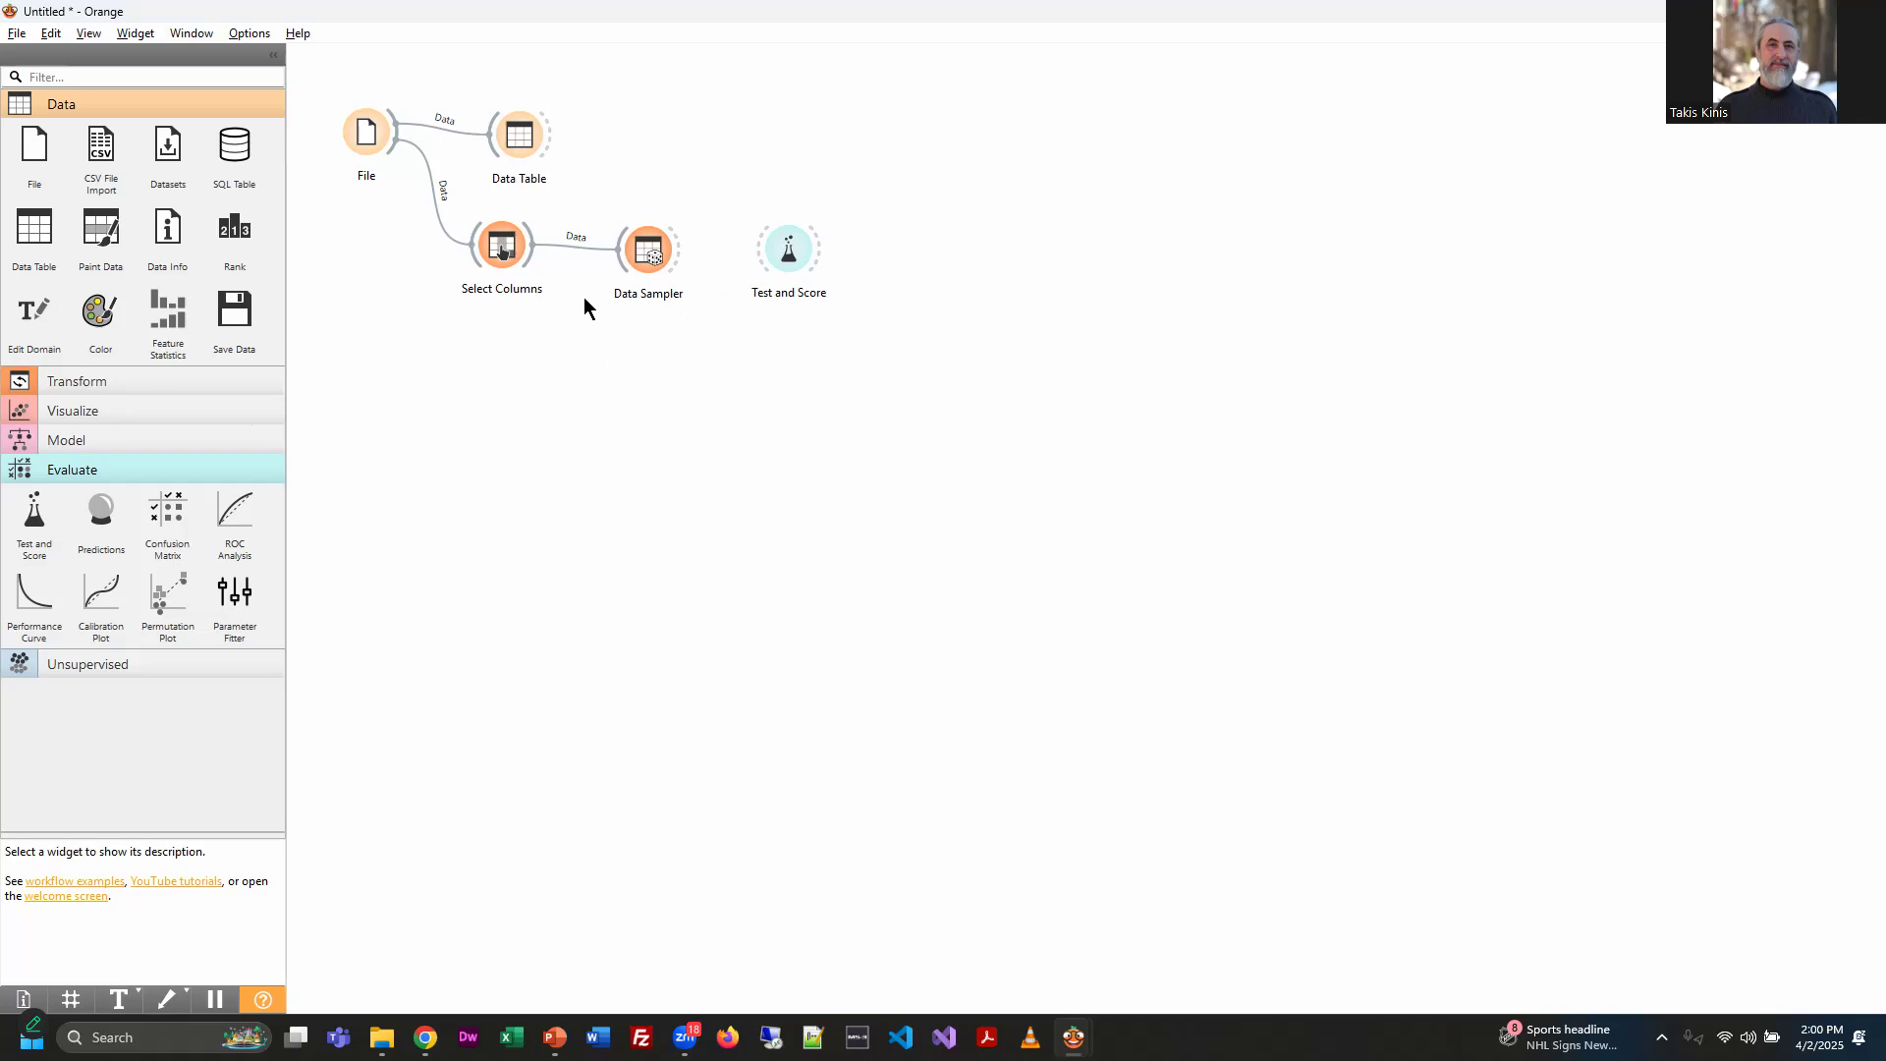
# Link Data Sampler to Test and Score as Data Sample to Data and Remaining Data to Test Data, spacing the two widgets farther apart
pyautogui.moveTo(678, 249); pyautogui.dragTo(756, 256)
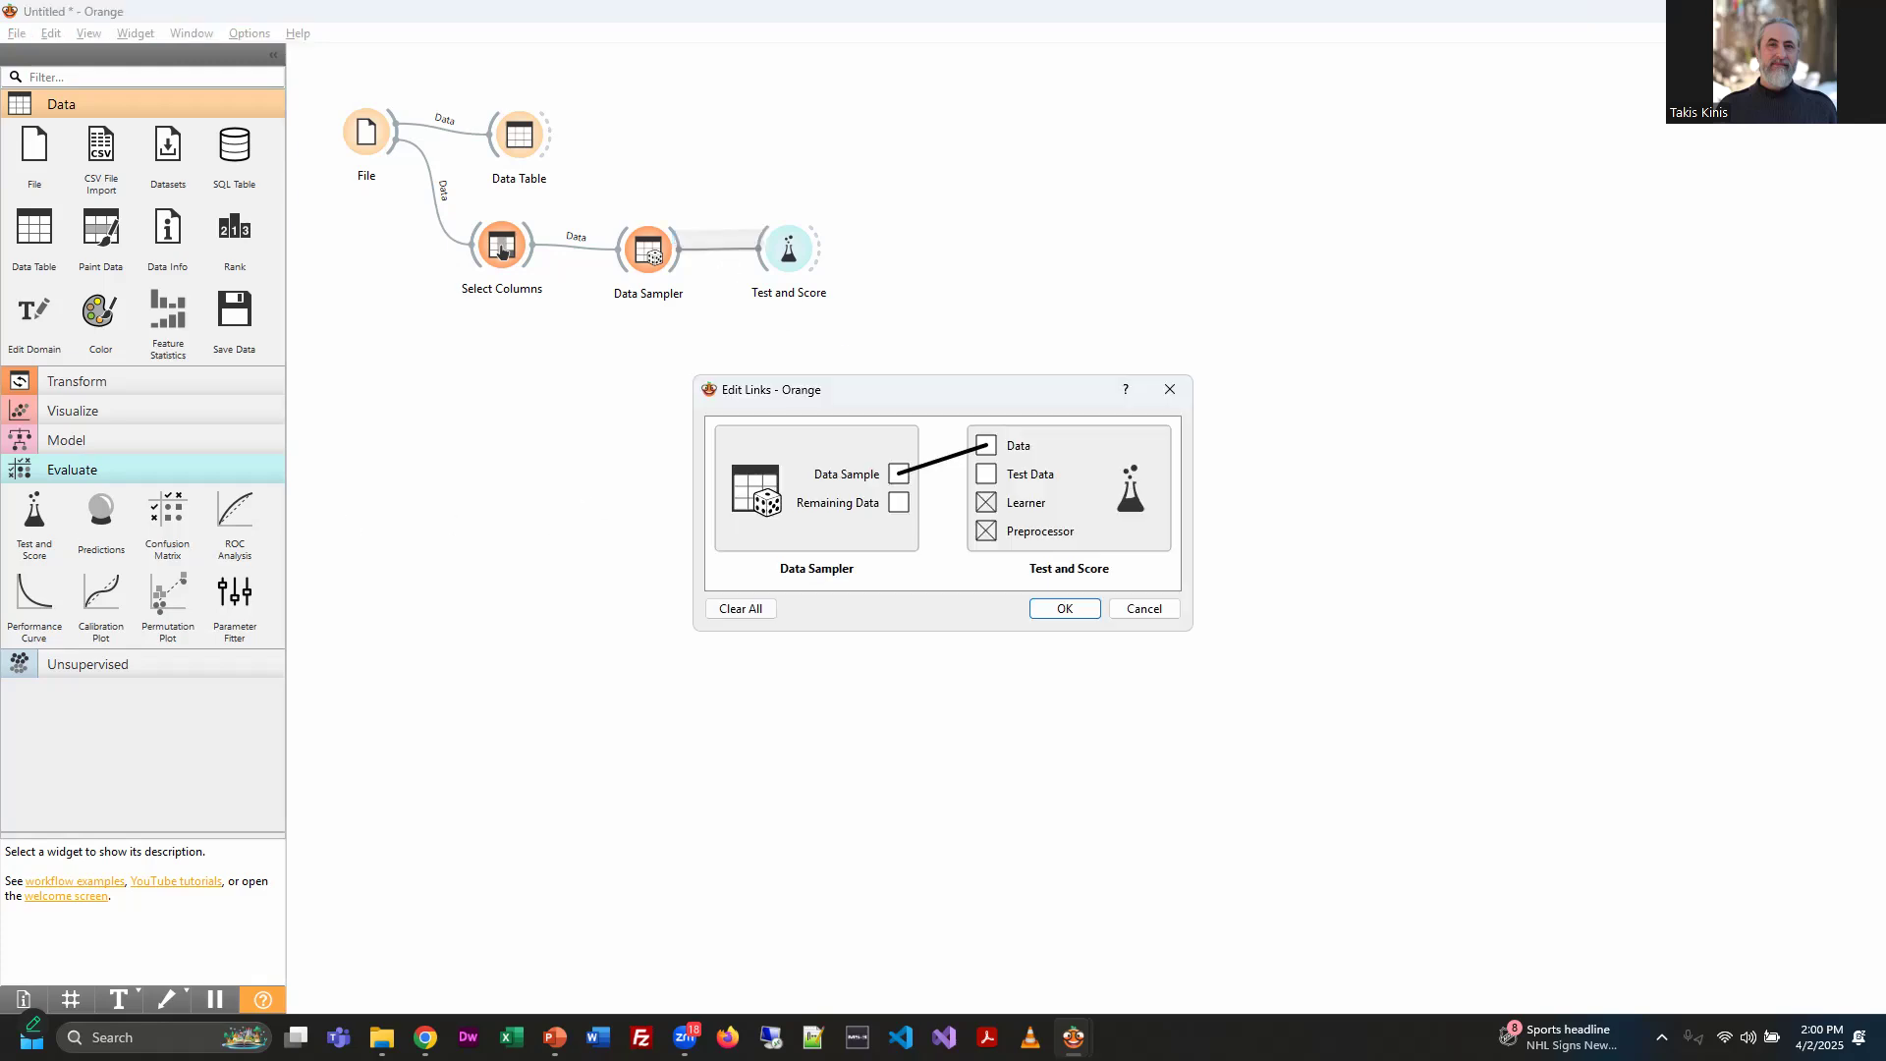
pyautogui.hotkey('alt', 'Tab')
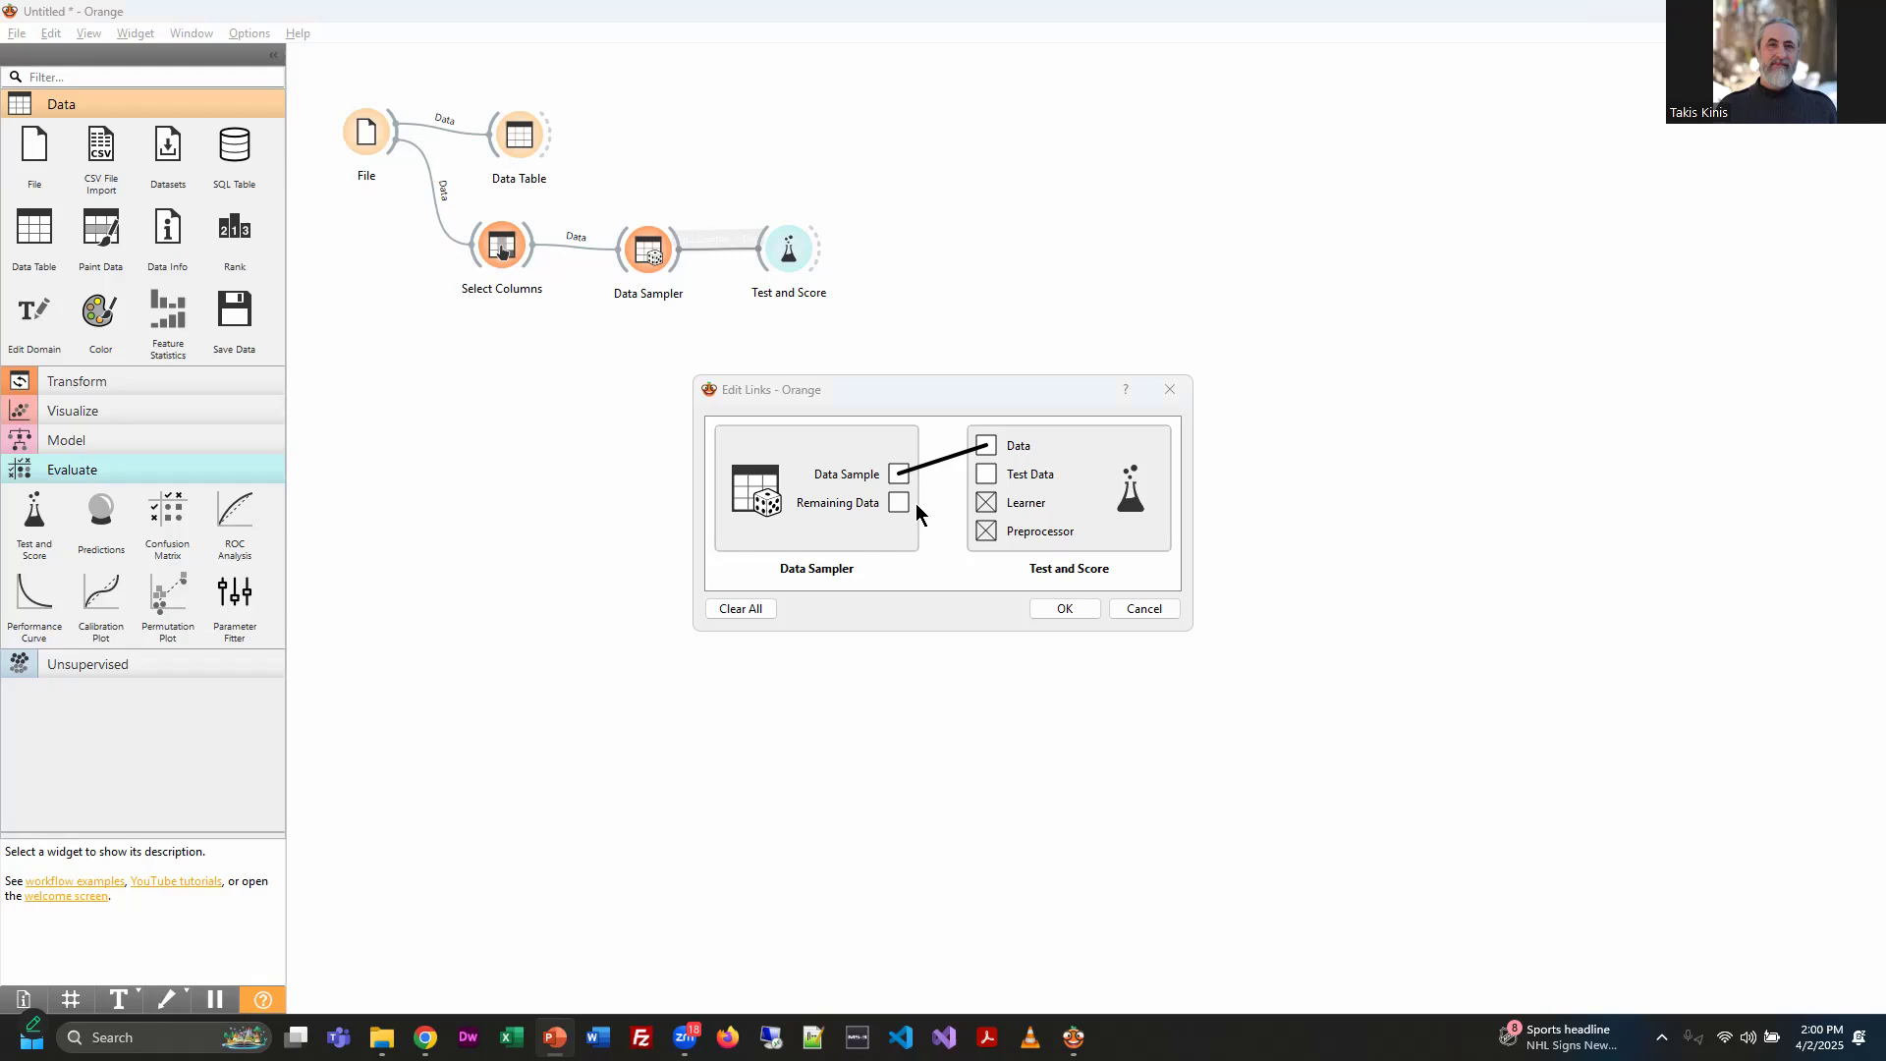
pyautogui.moveTo(899, 504); pyautogui.dragTo(992, 479)
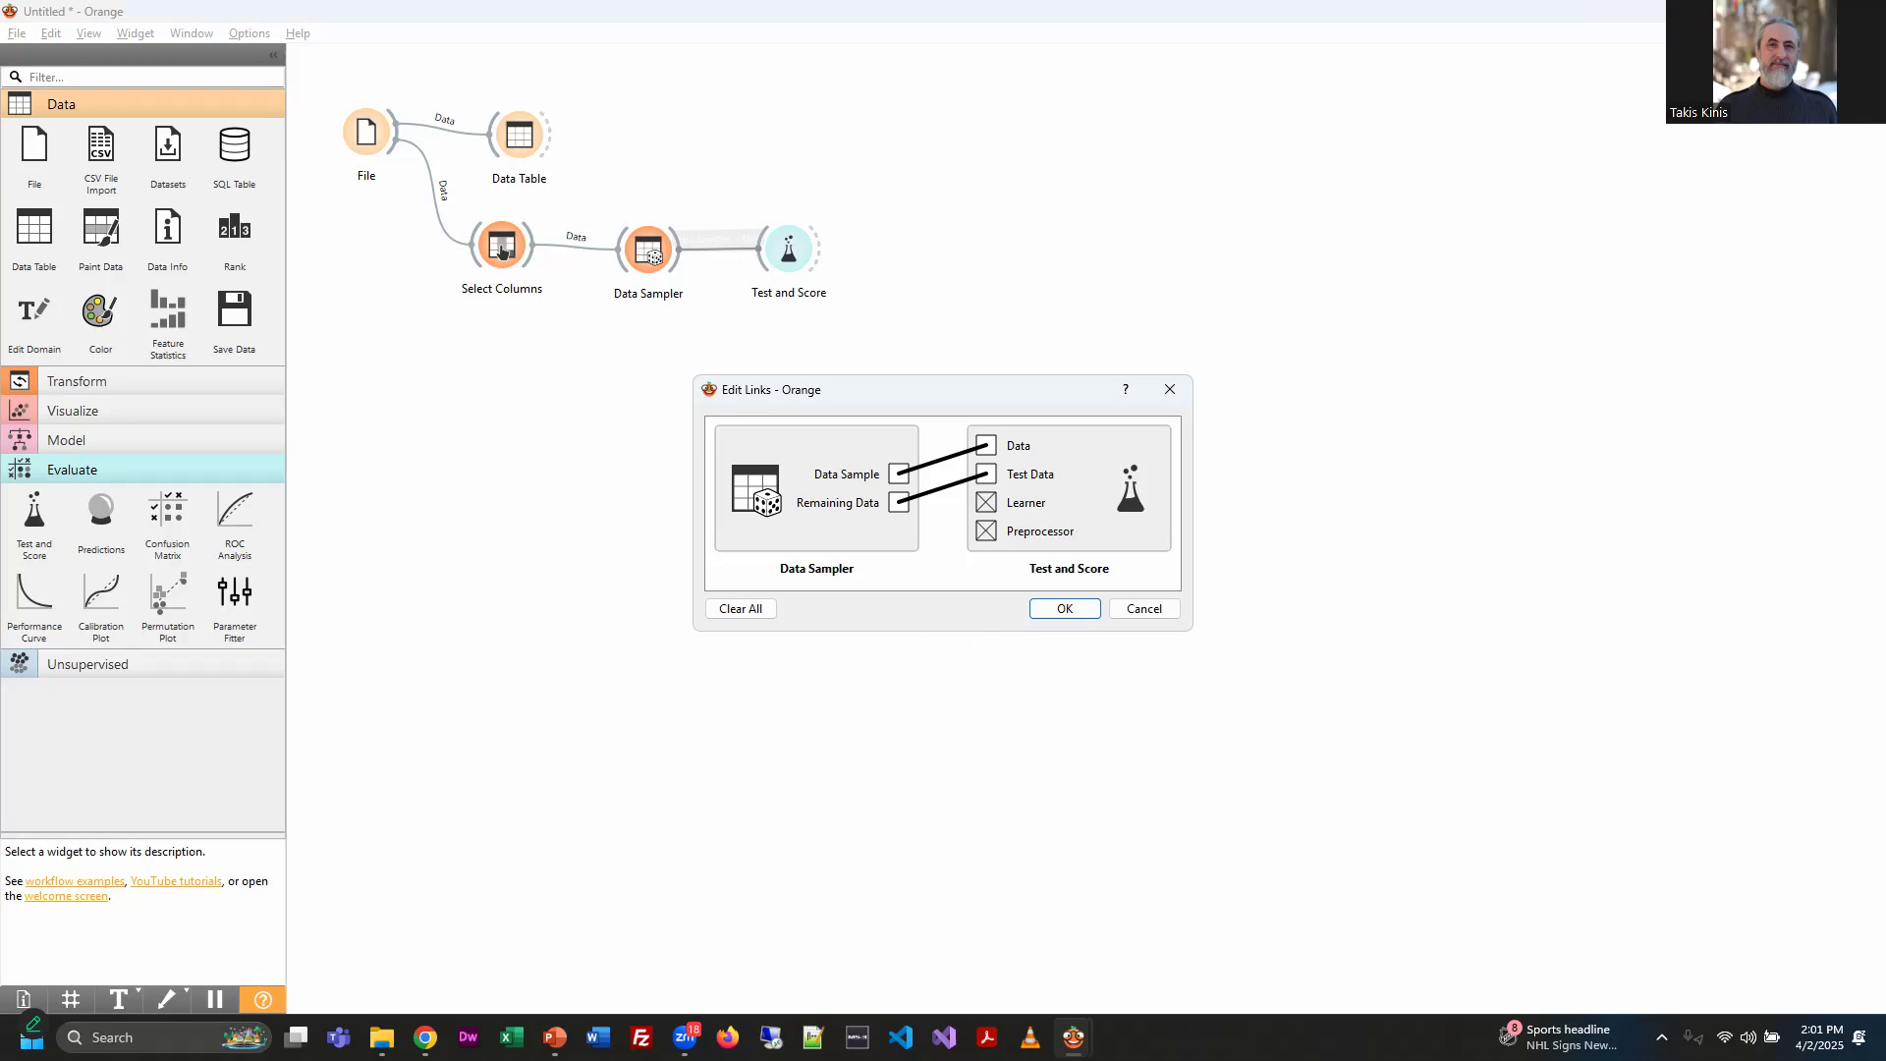
pyautogui.hotkey('alt', 'Tab')
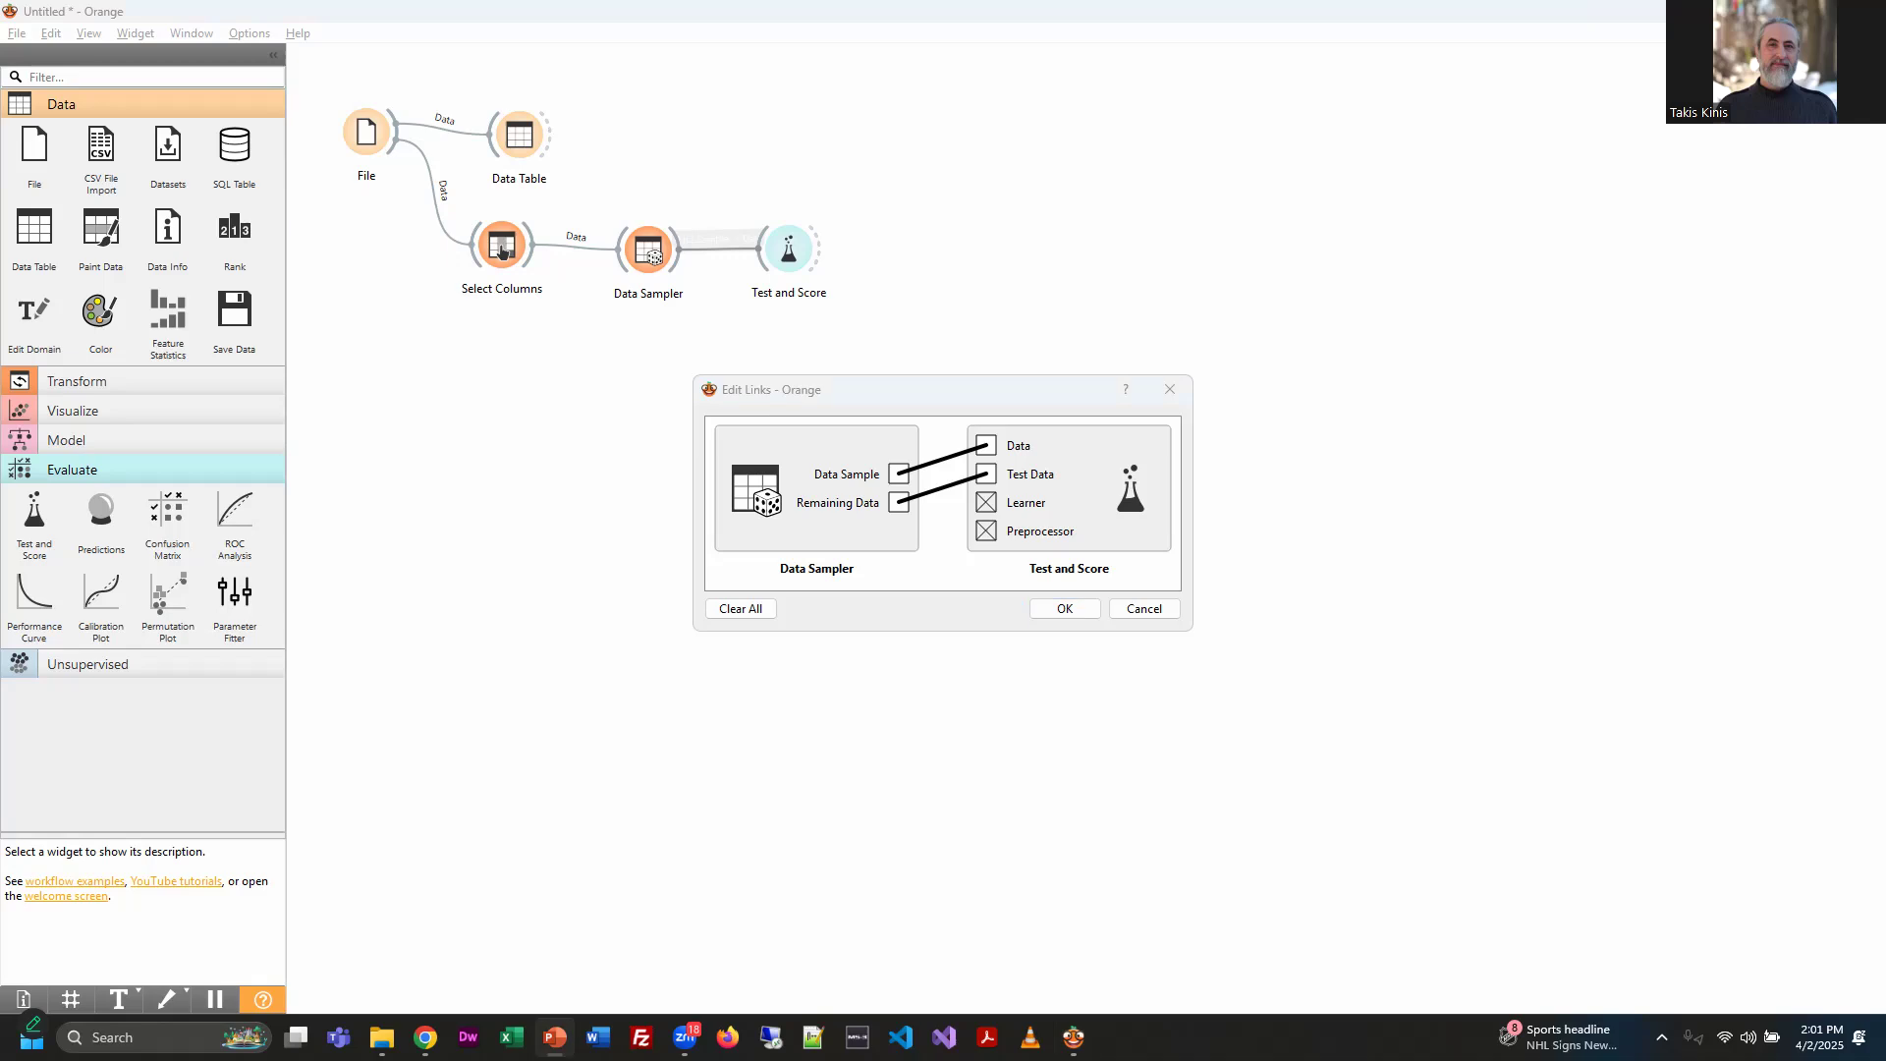
pyautogui.click(1064, 611)
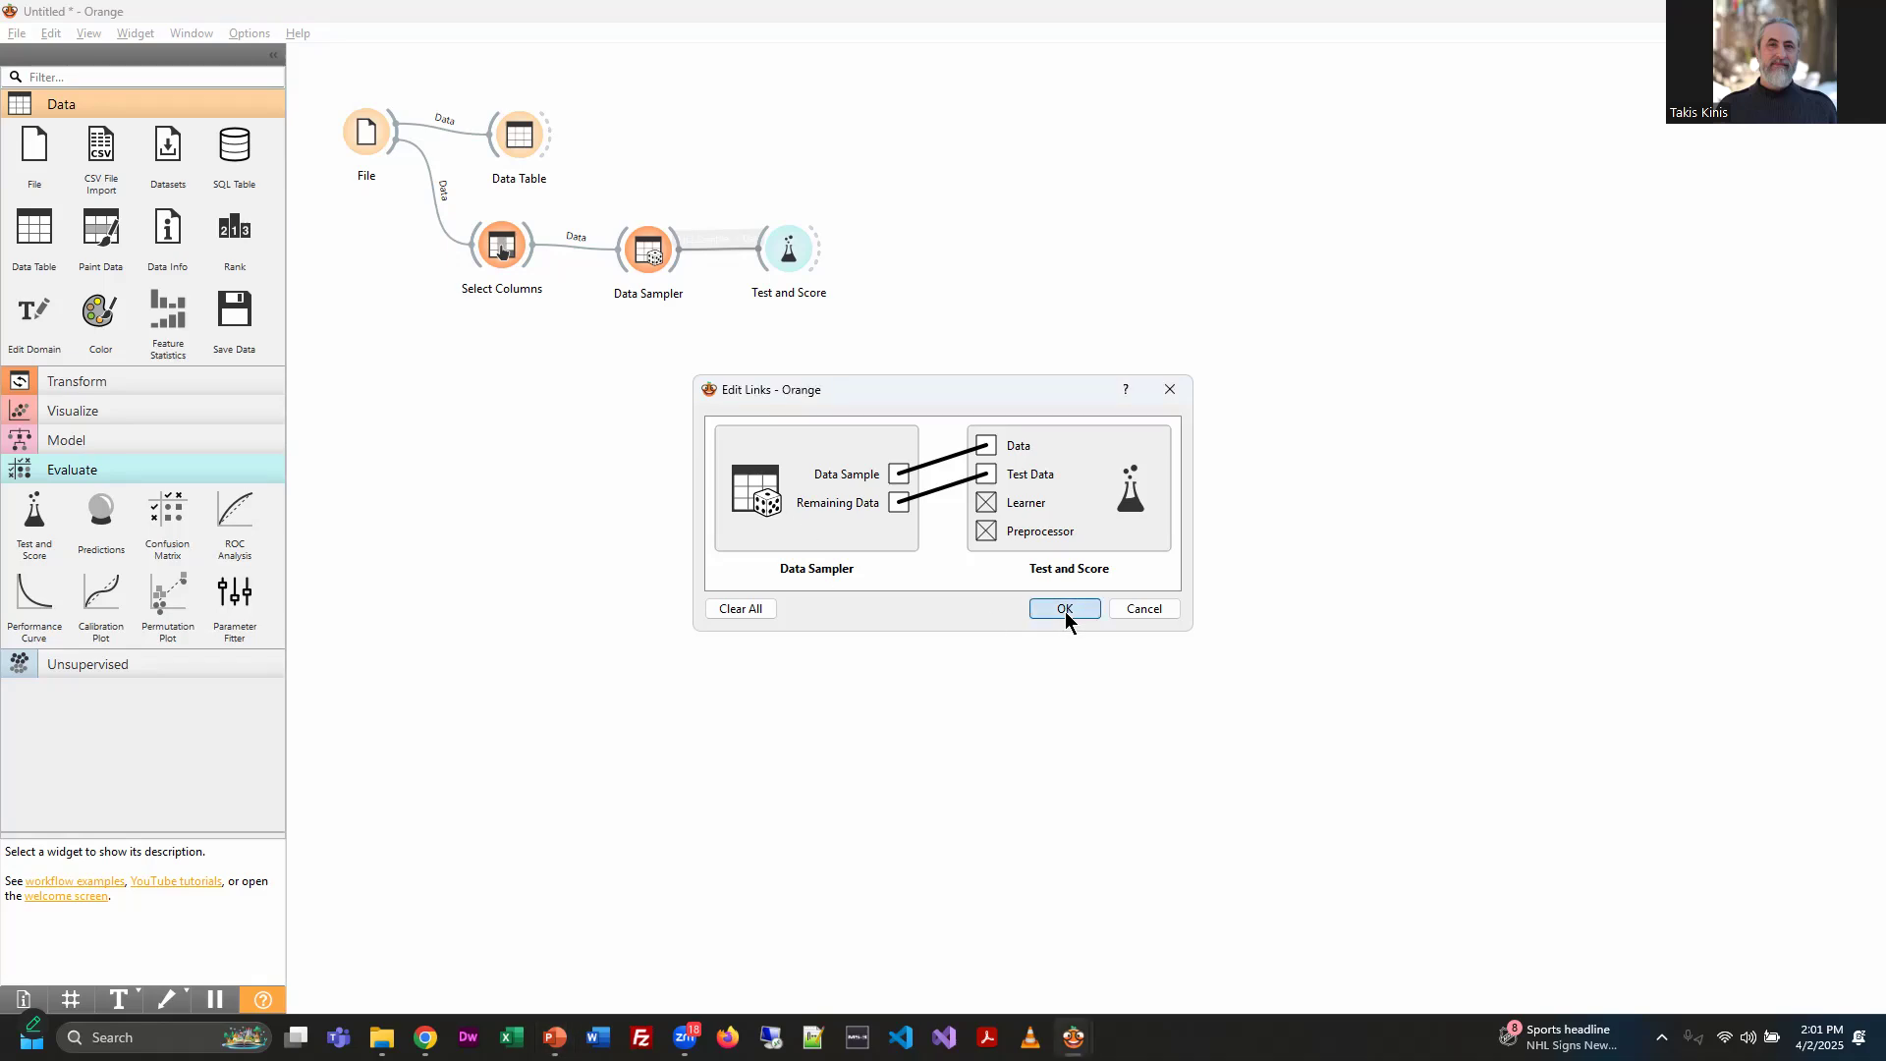
pyautogui.click(1037, 619)
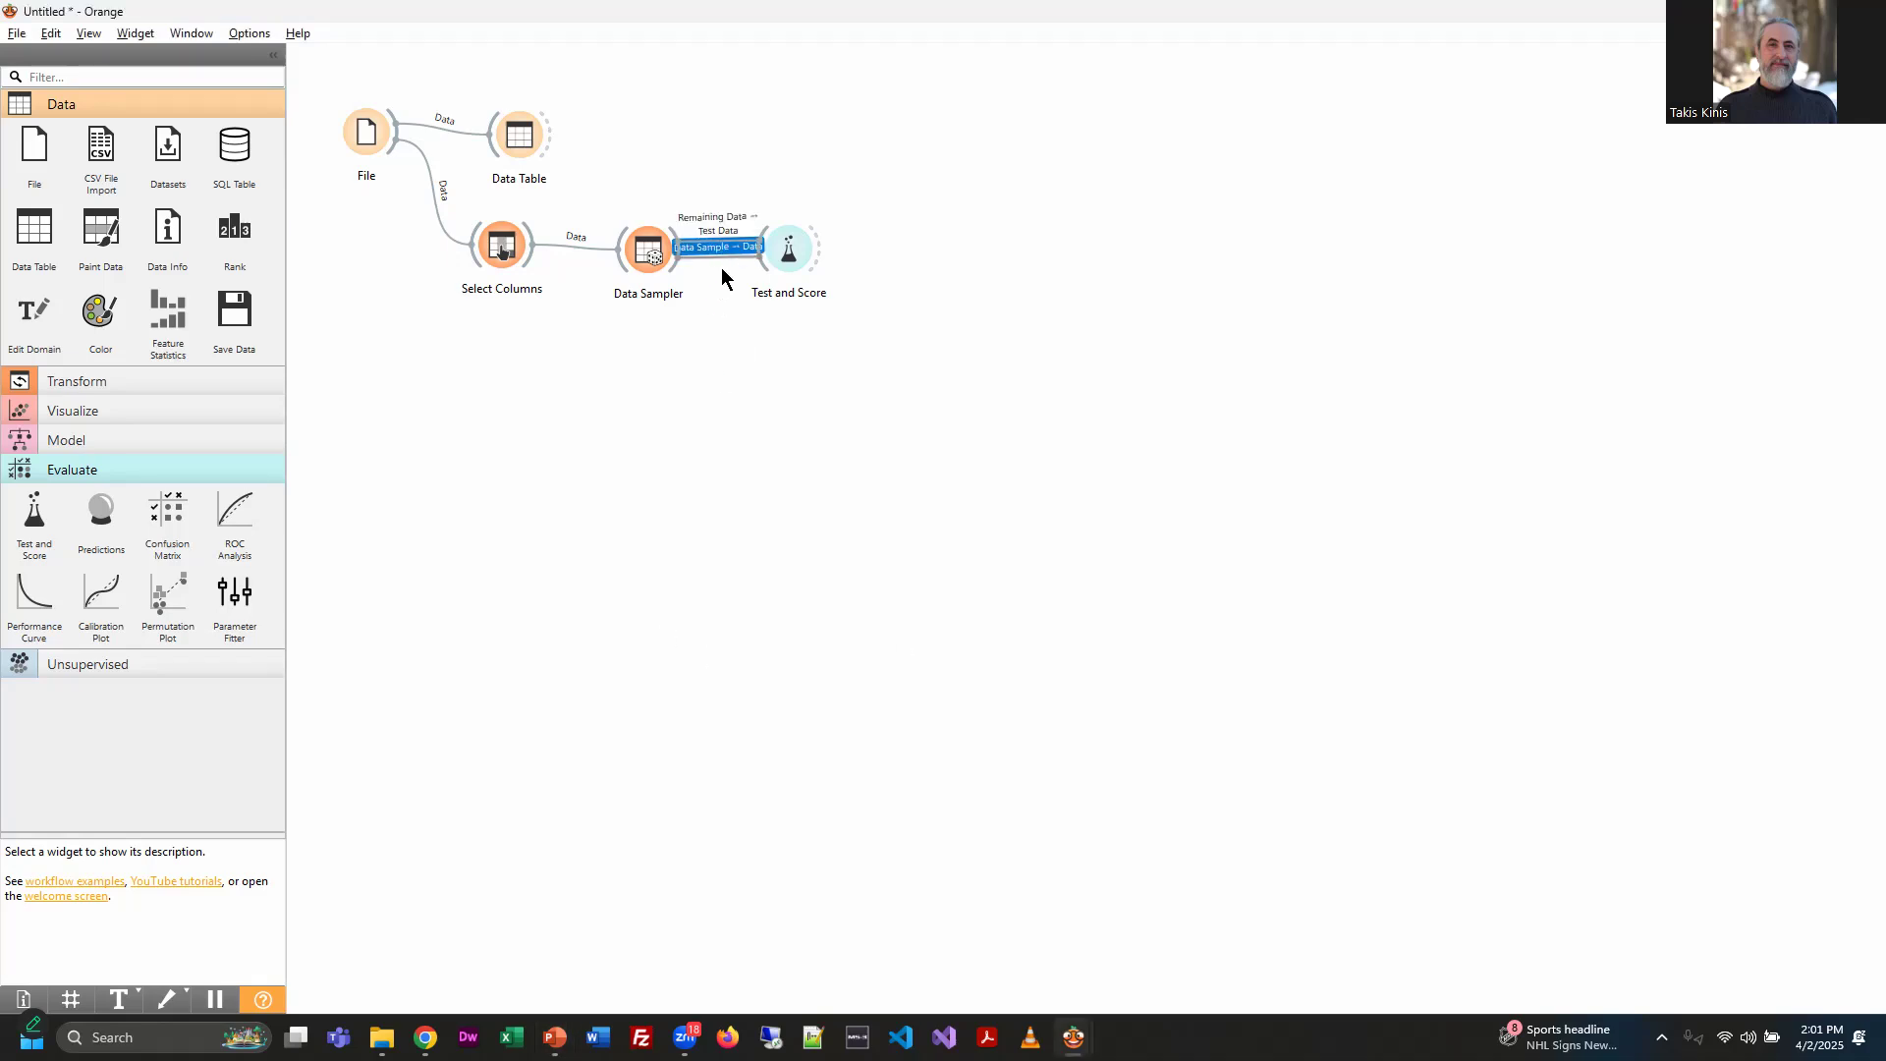
pyautogui.moveTo(786, 257); pyautogui.dragTo(857, 257)
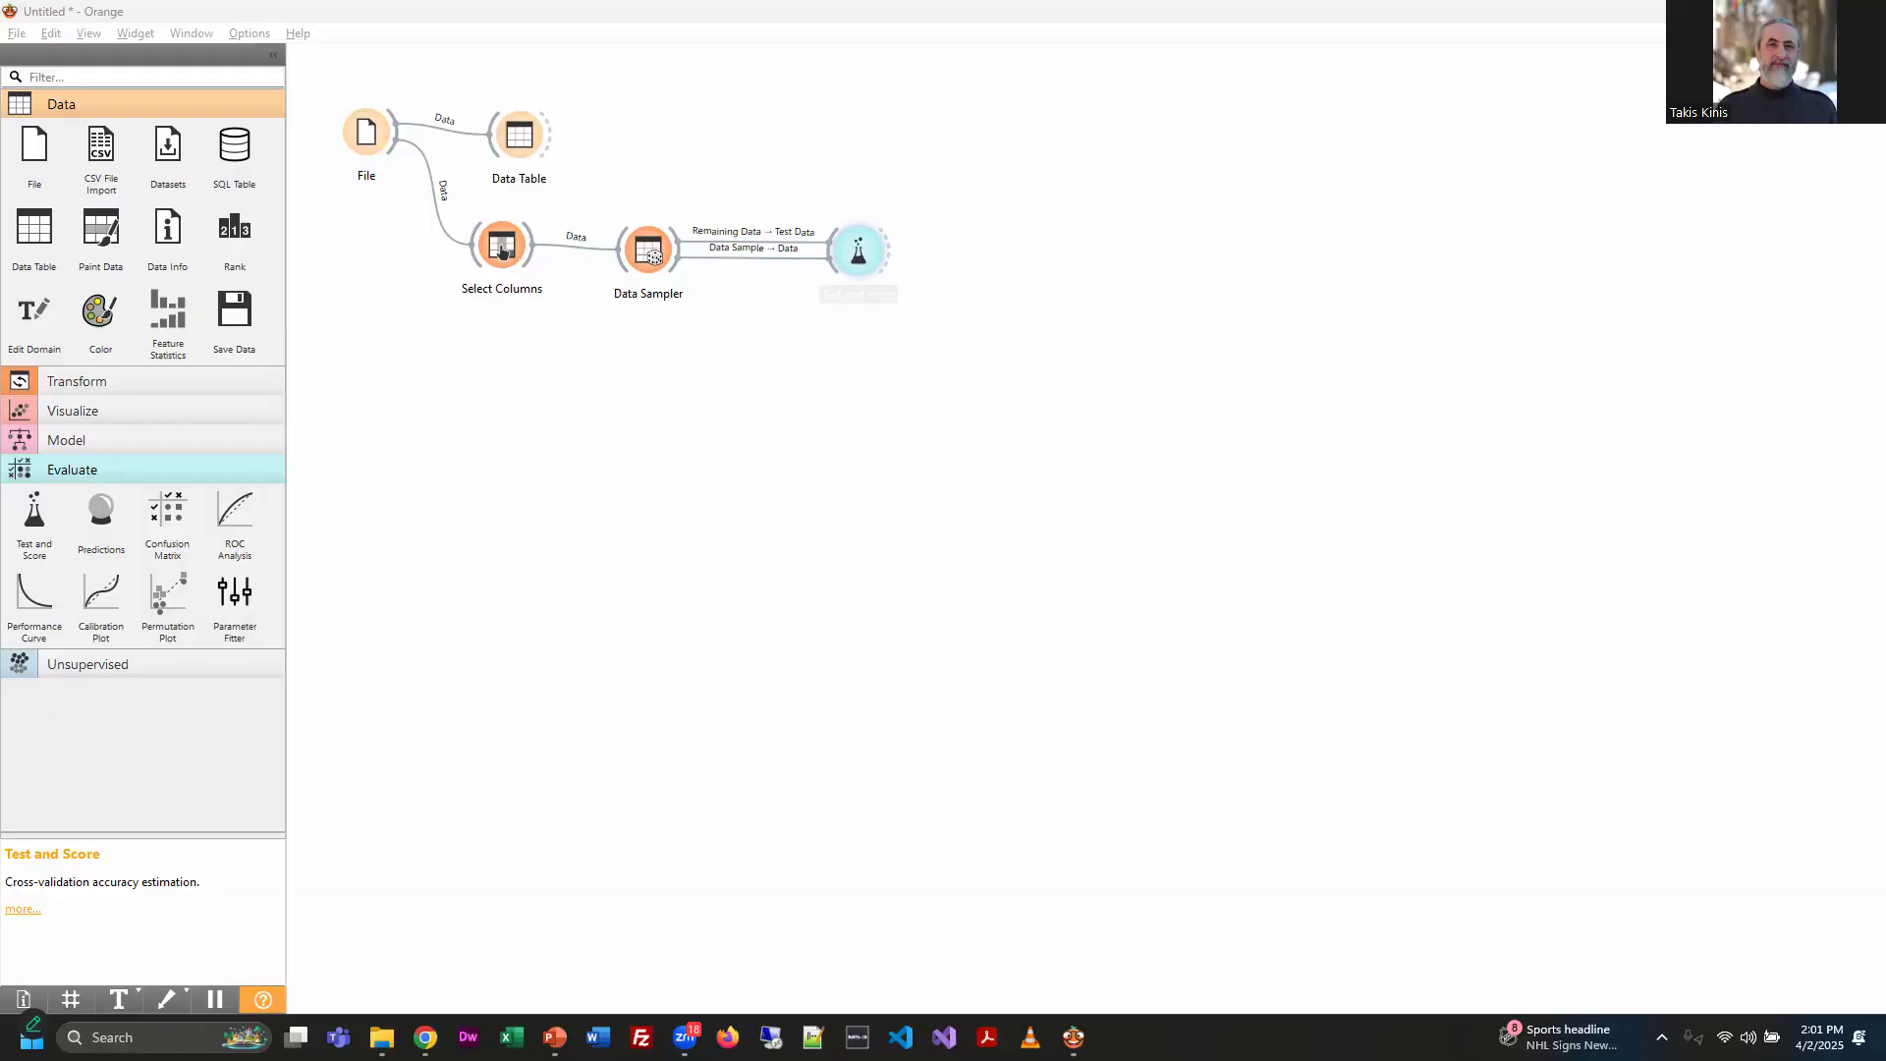
# Add a Tree model widget below the Data Sampler link and connect it to Test and Score as the learner
pyautogui.click(73, 447)
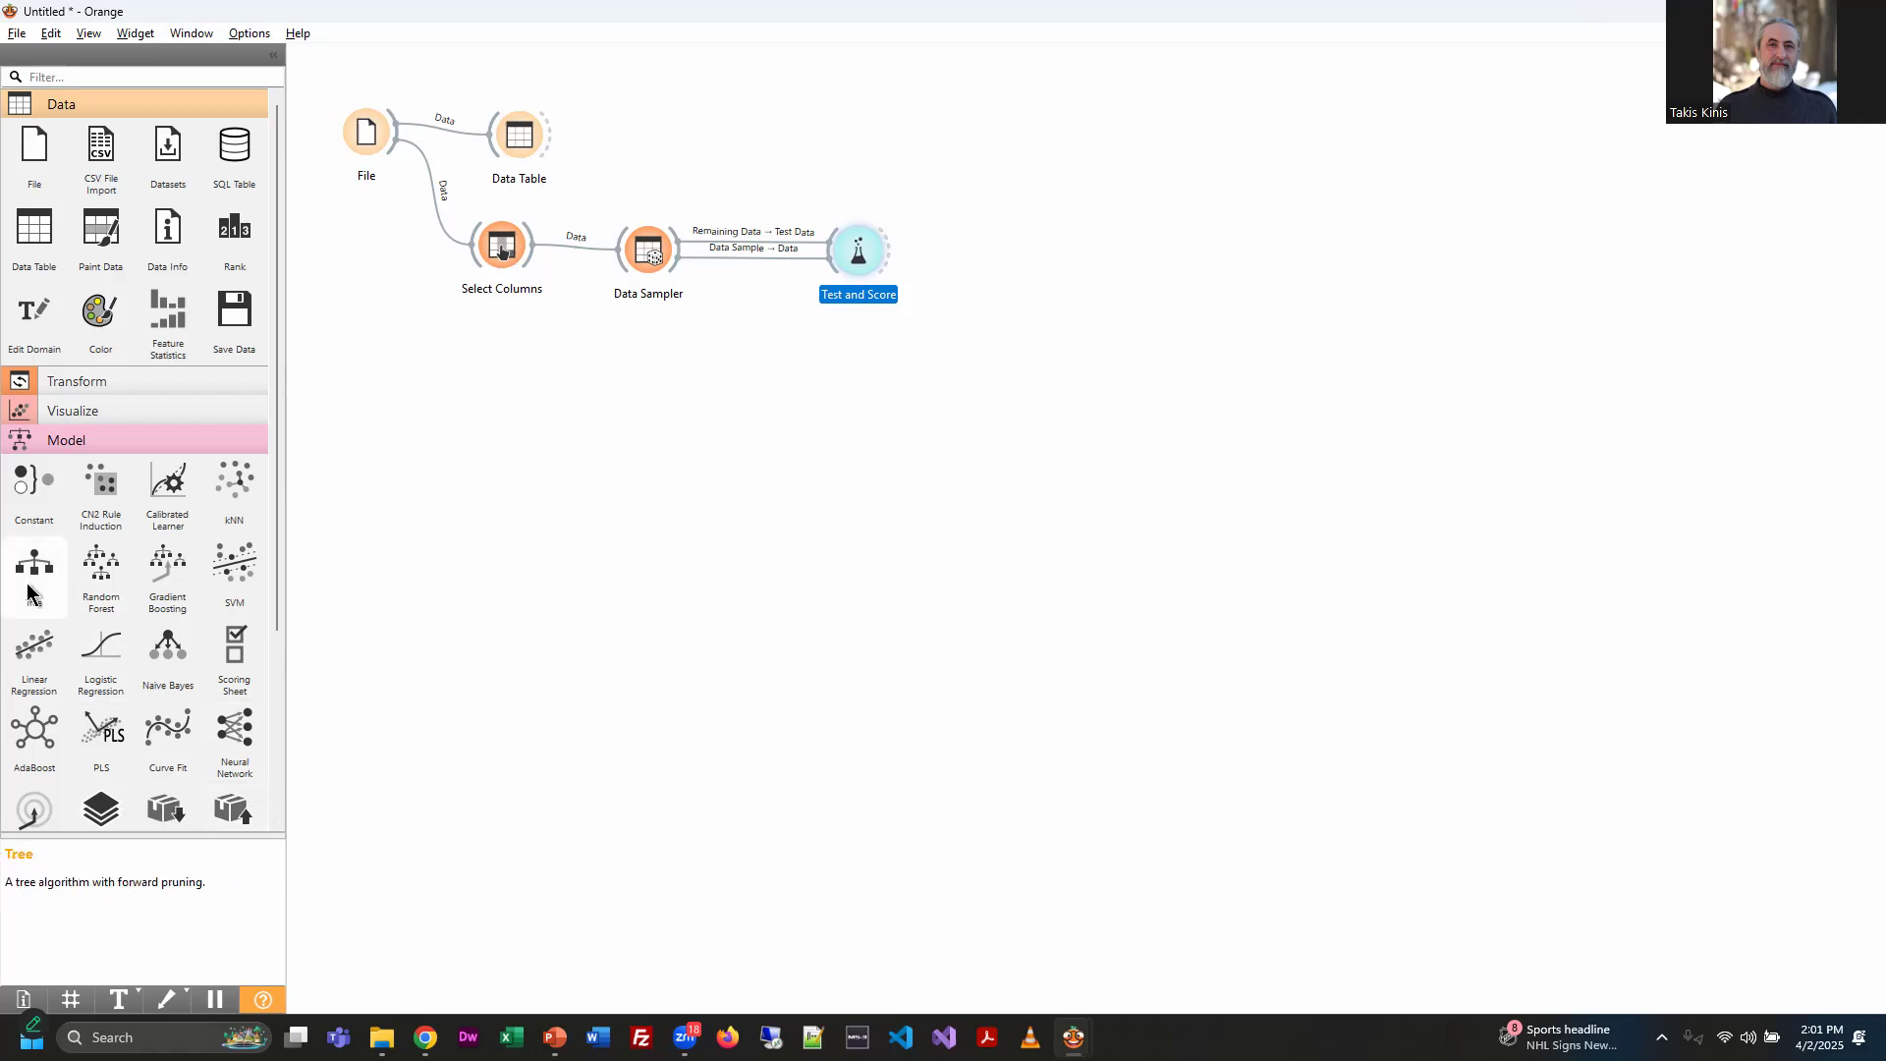
pyautogui.moveTo(35, 571); pyautogui.dragTo(745, 369)
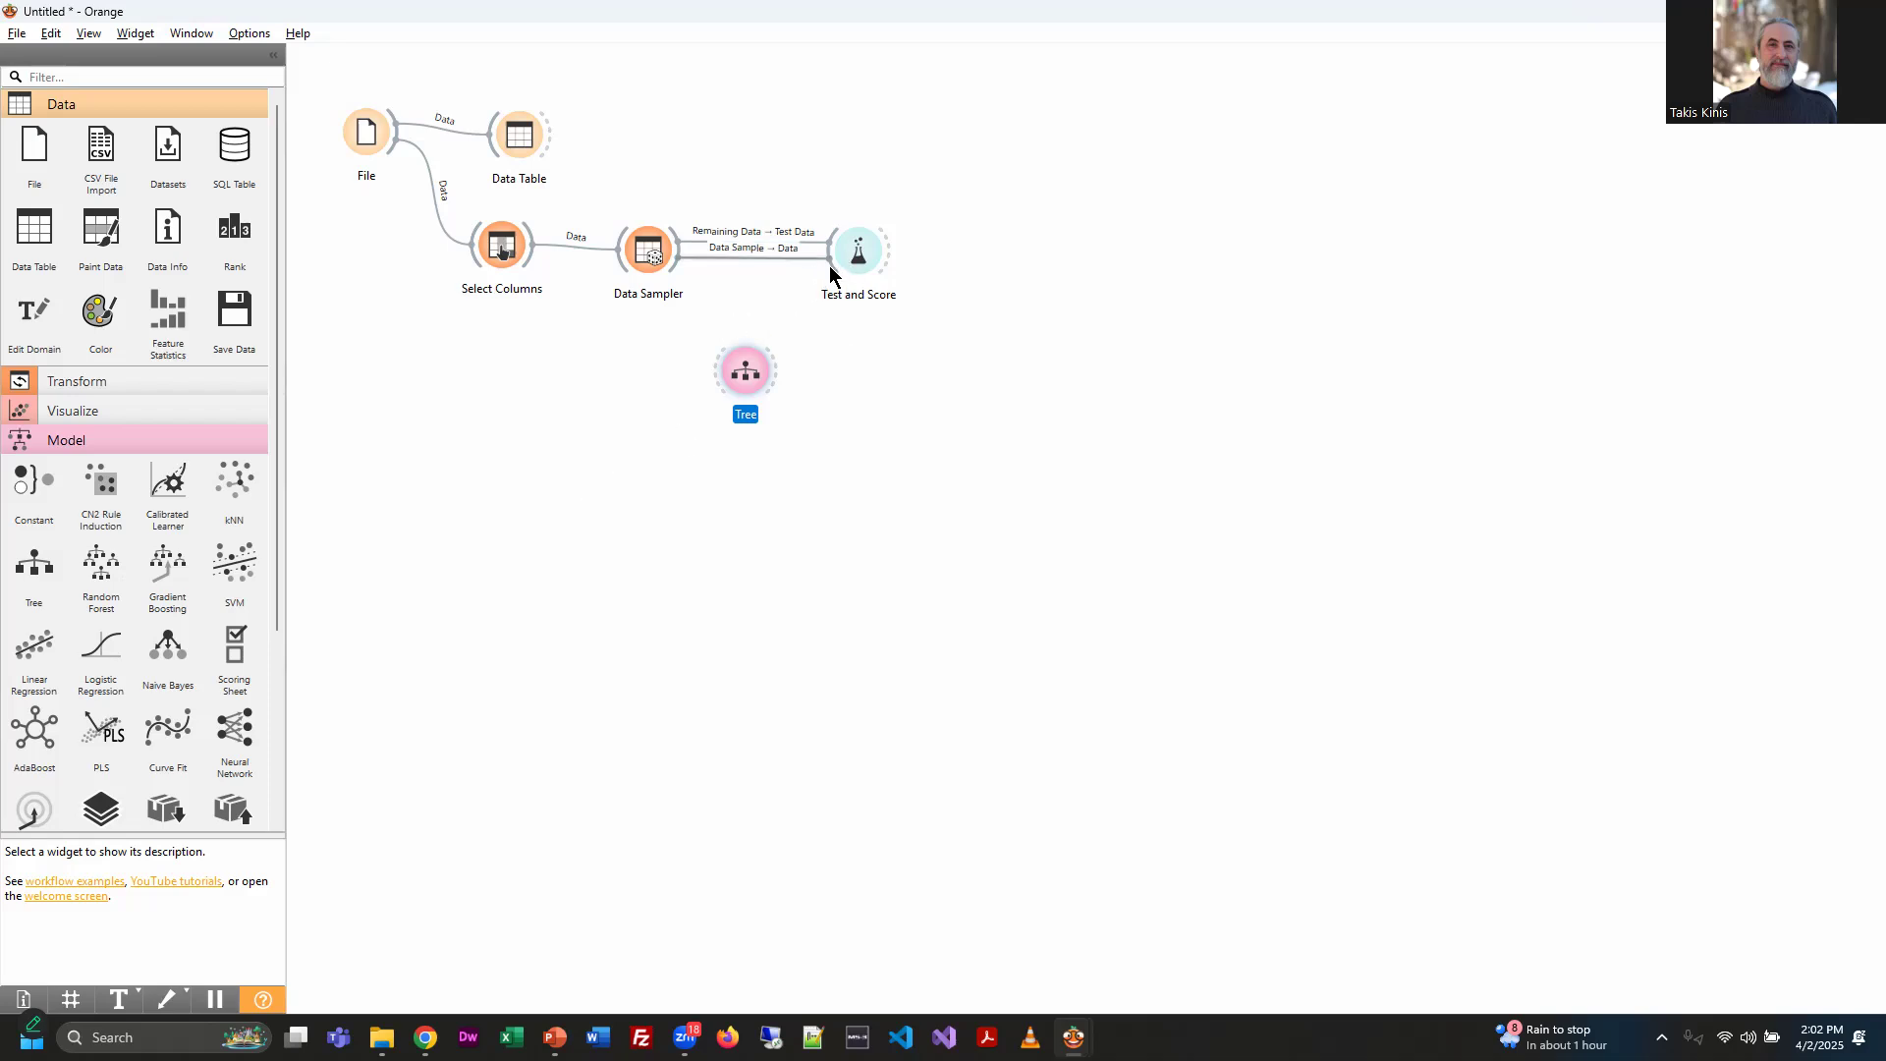
pyautogui.moveTo(830, 272); pyautogui.dragTo(761, 369)
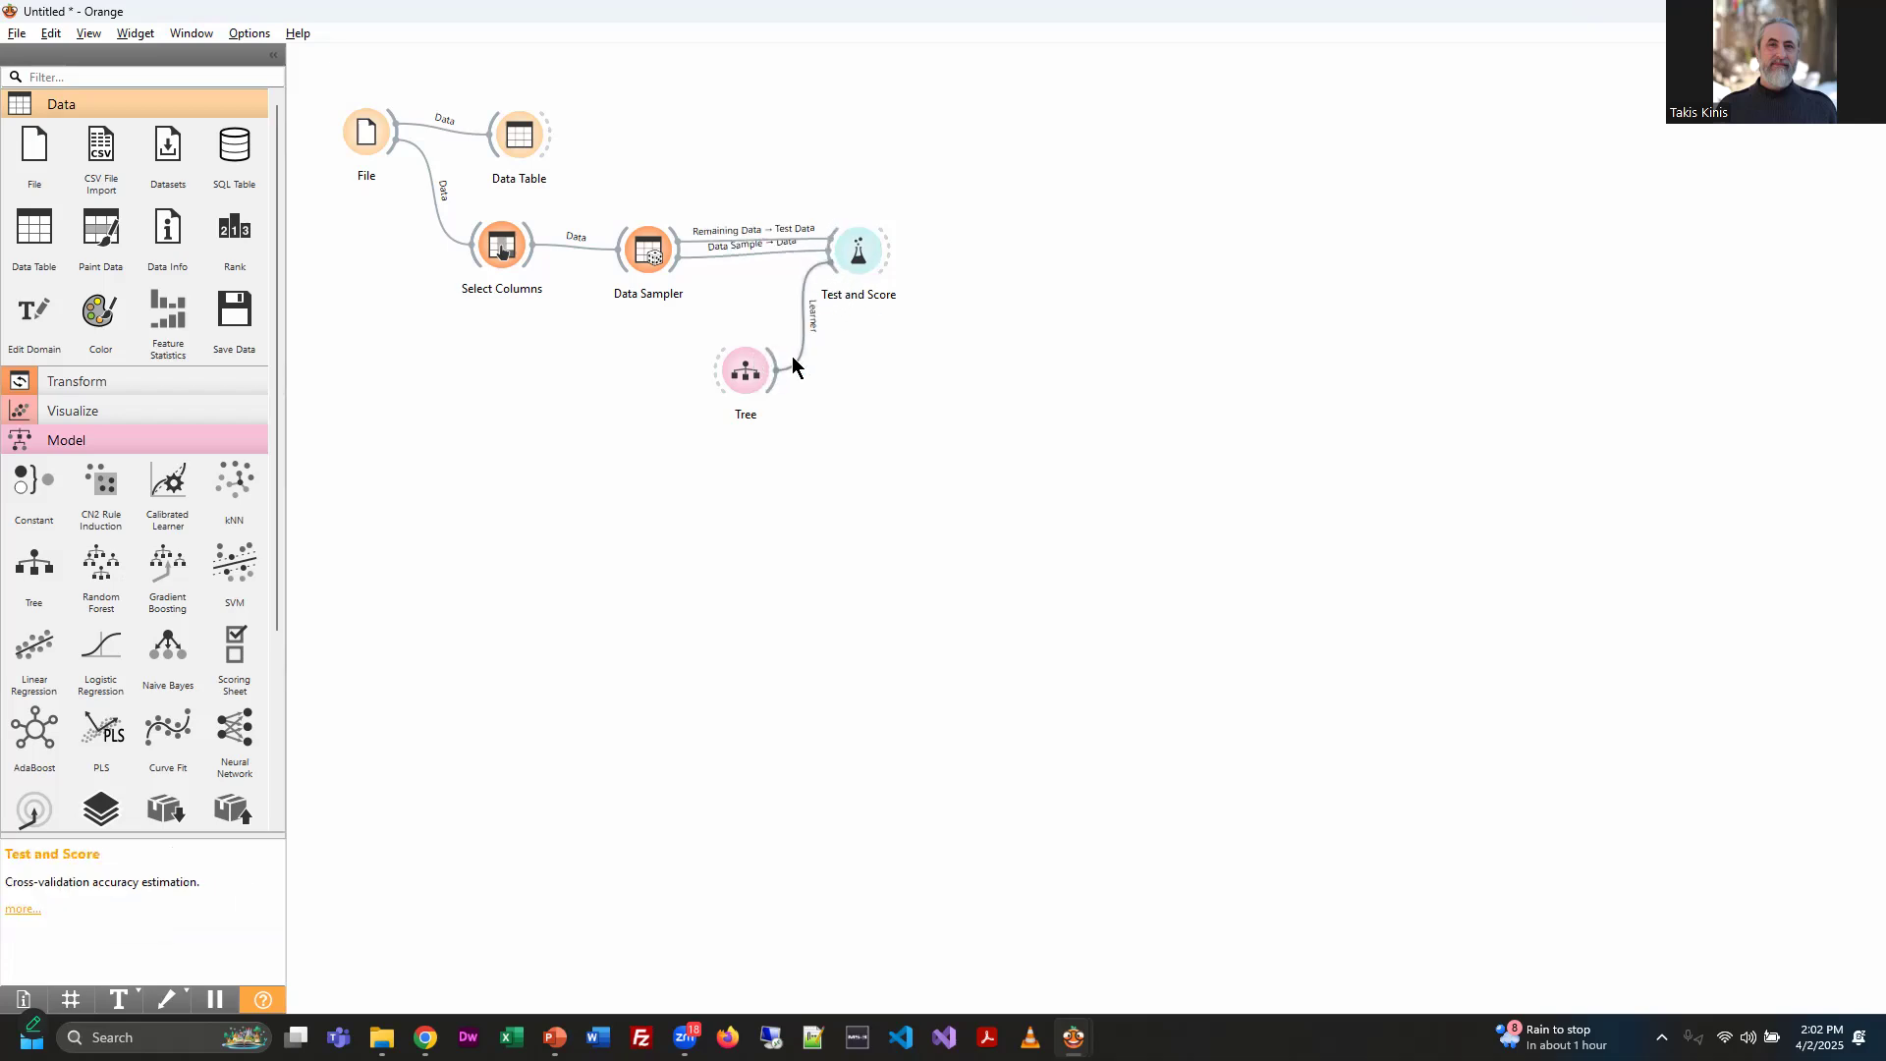
# Review the Tree widget's parameters, such as binary tree, leaf size and depth limits, and close its window
pyautogui.doubleClick(743, 377)
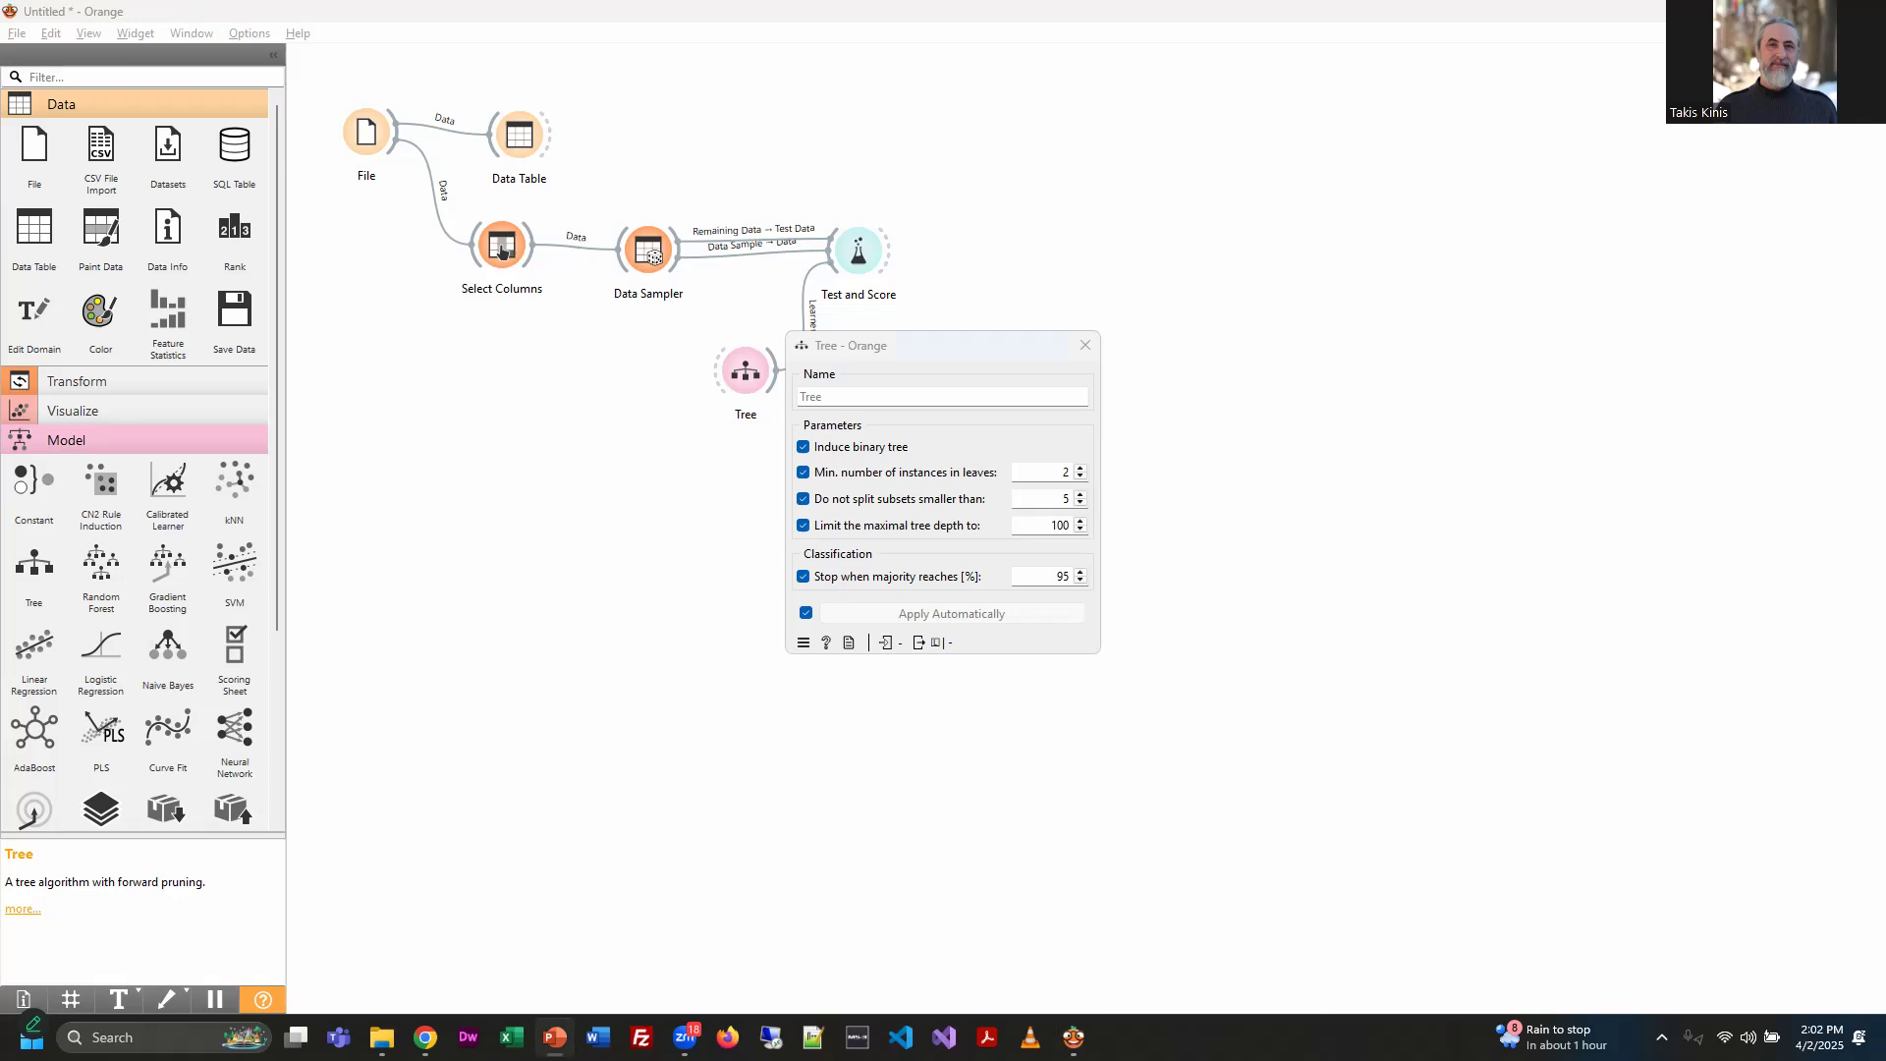
pyautogui.click(998, 672)
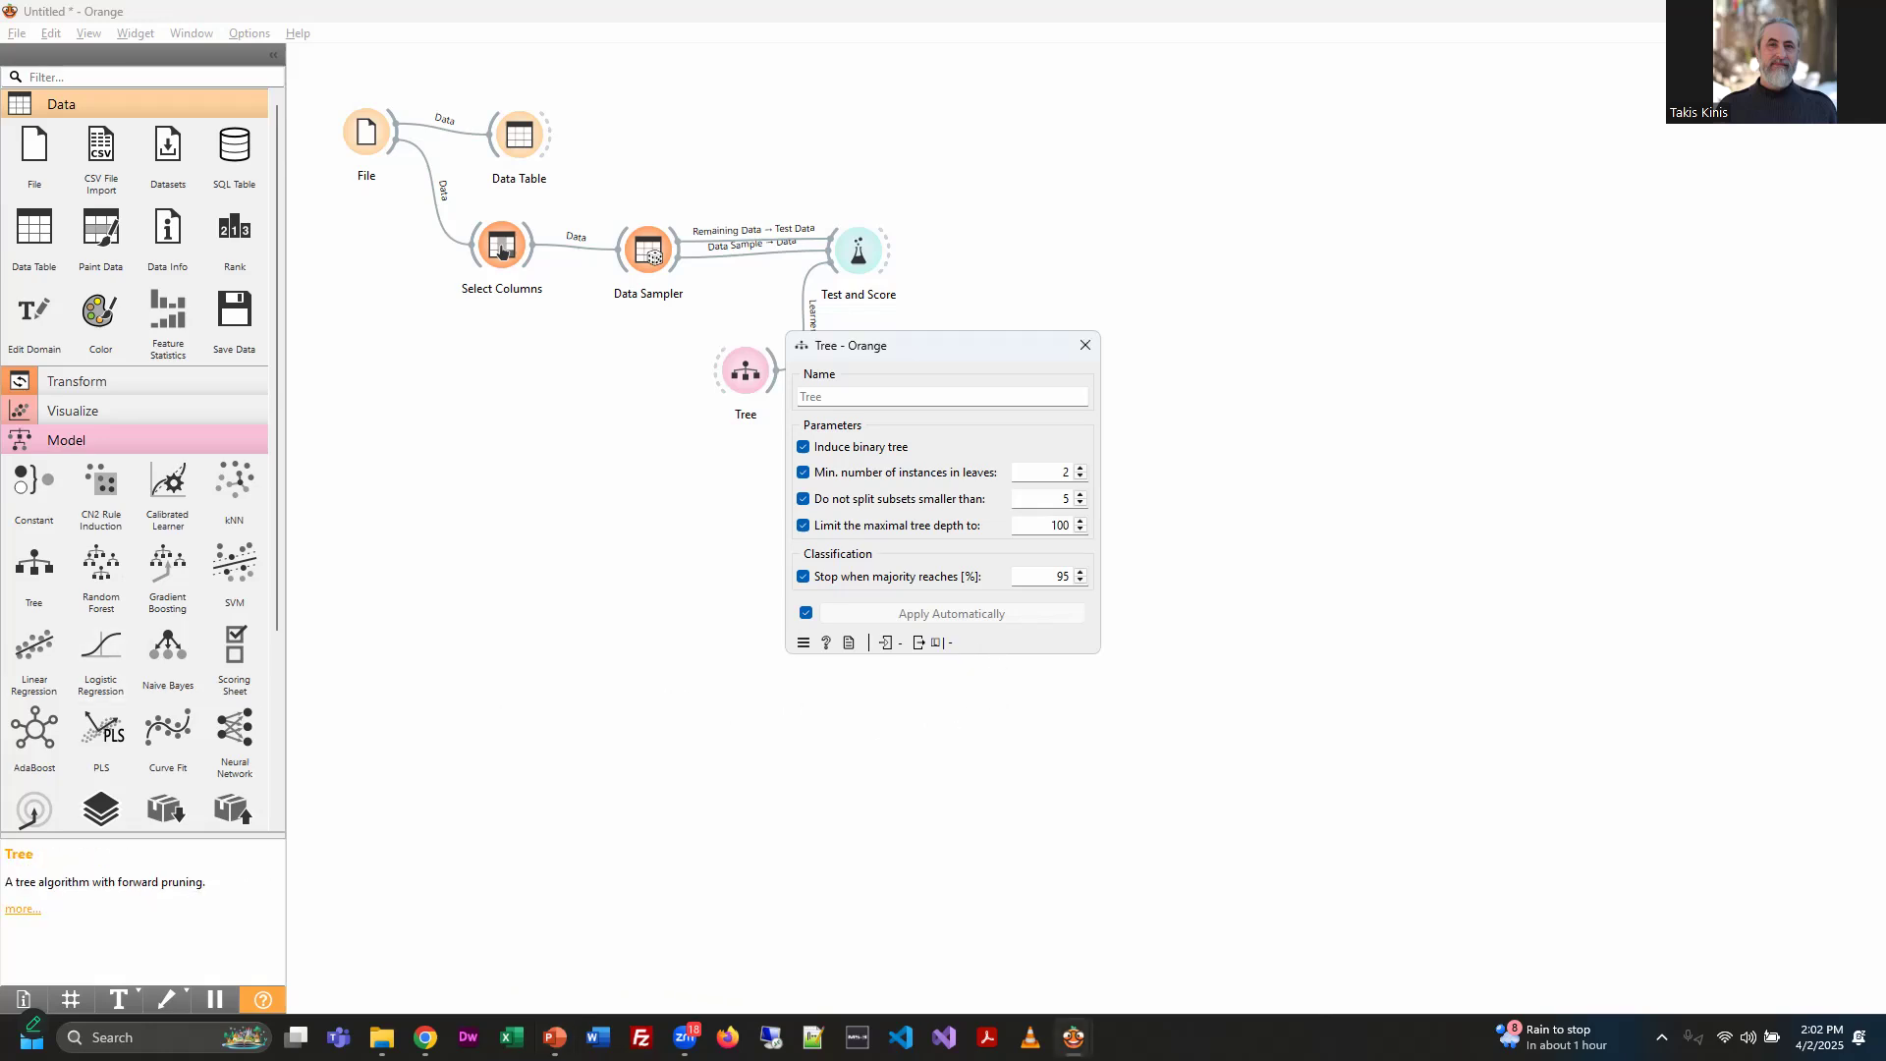
pyautogui.hotkey('alt', 'Tab')
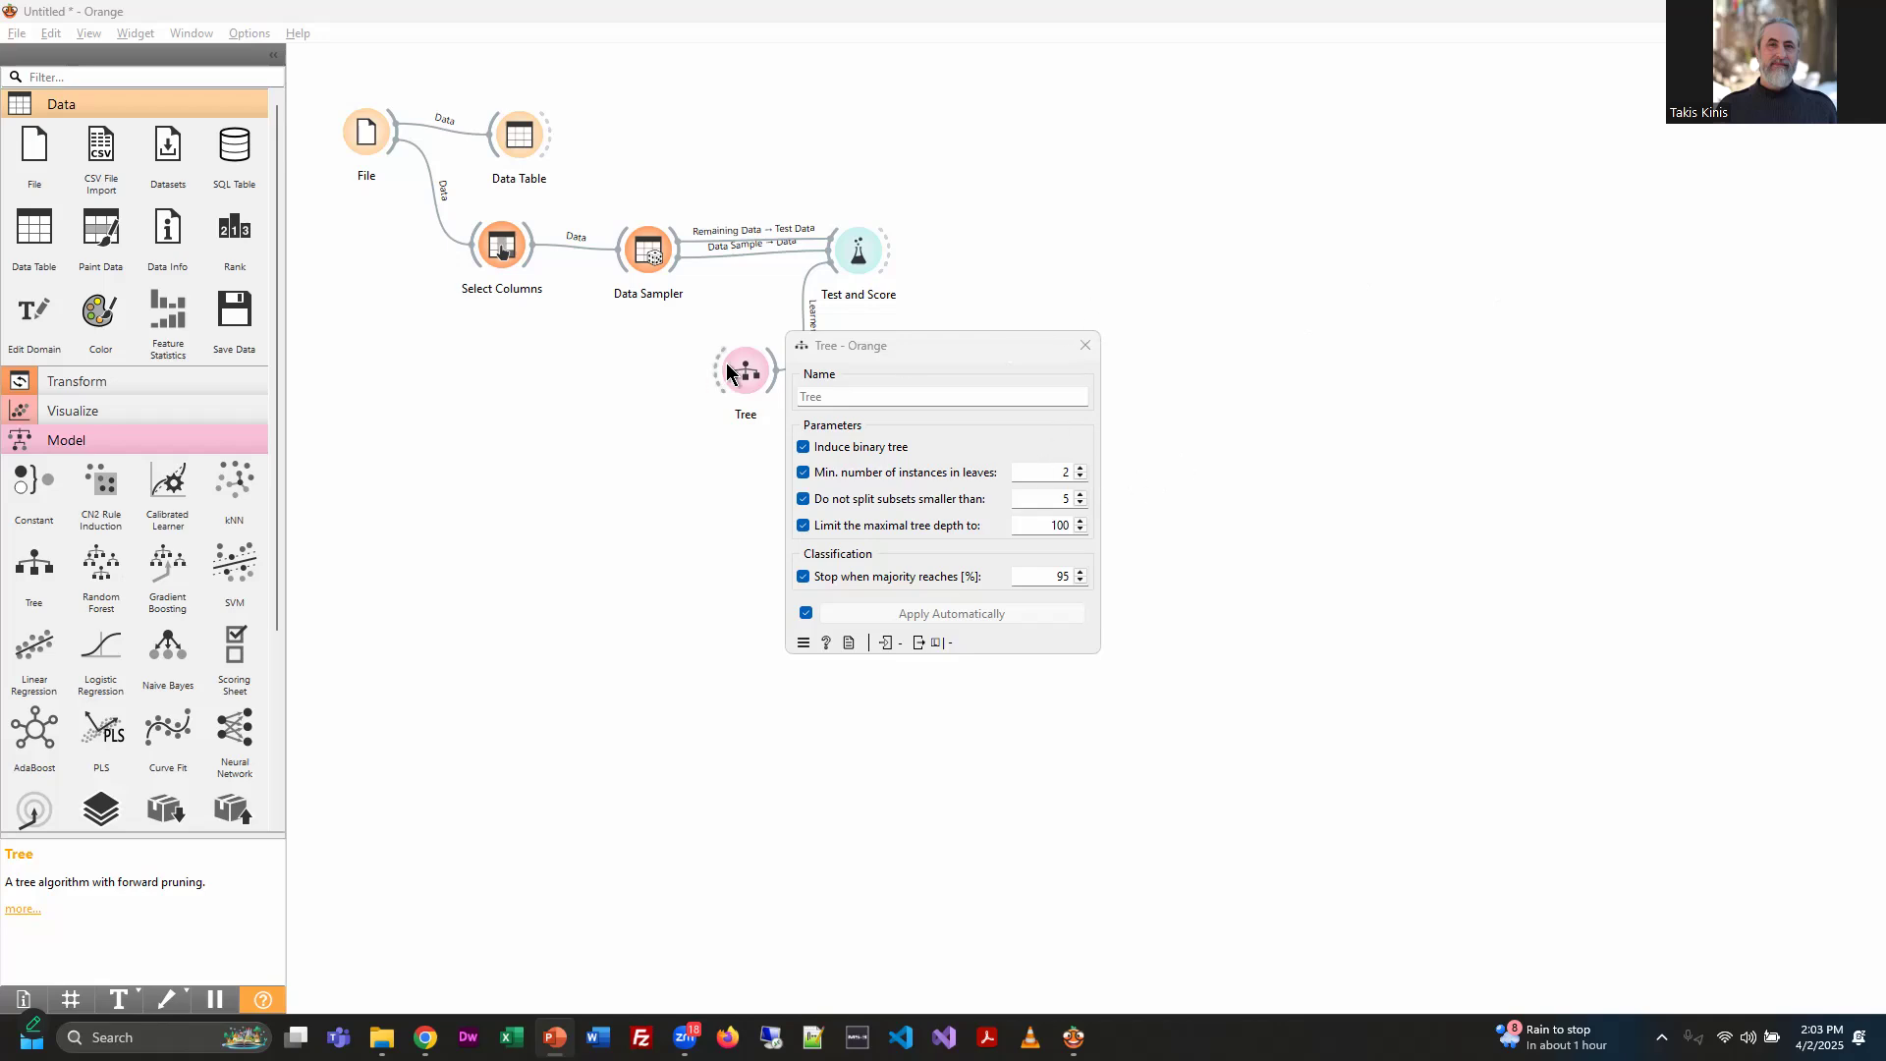
pyautogui.moveTo(893, 342); pyautogui.dragTo(1132, 374)
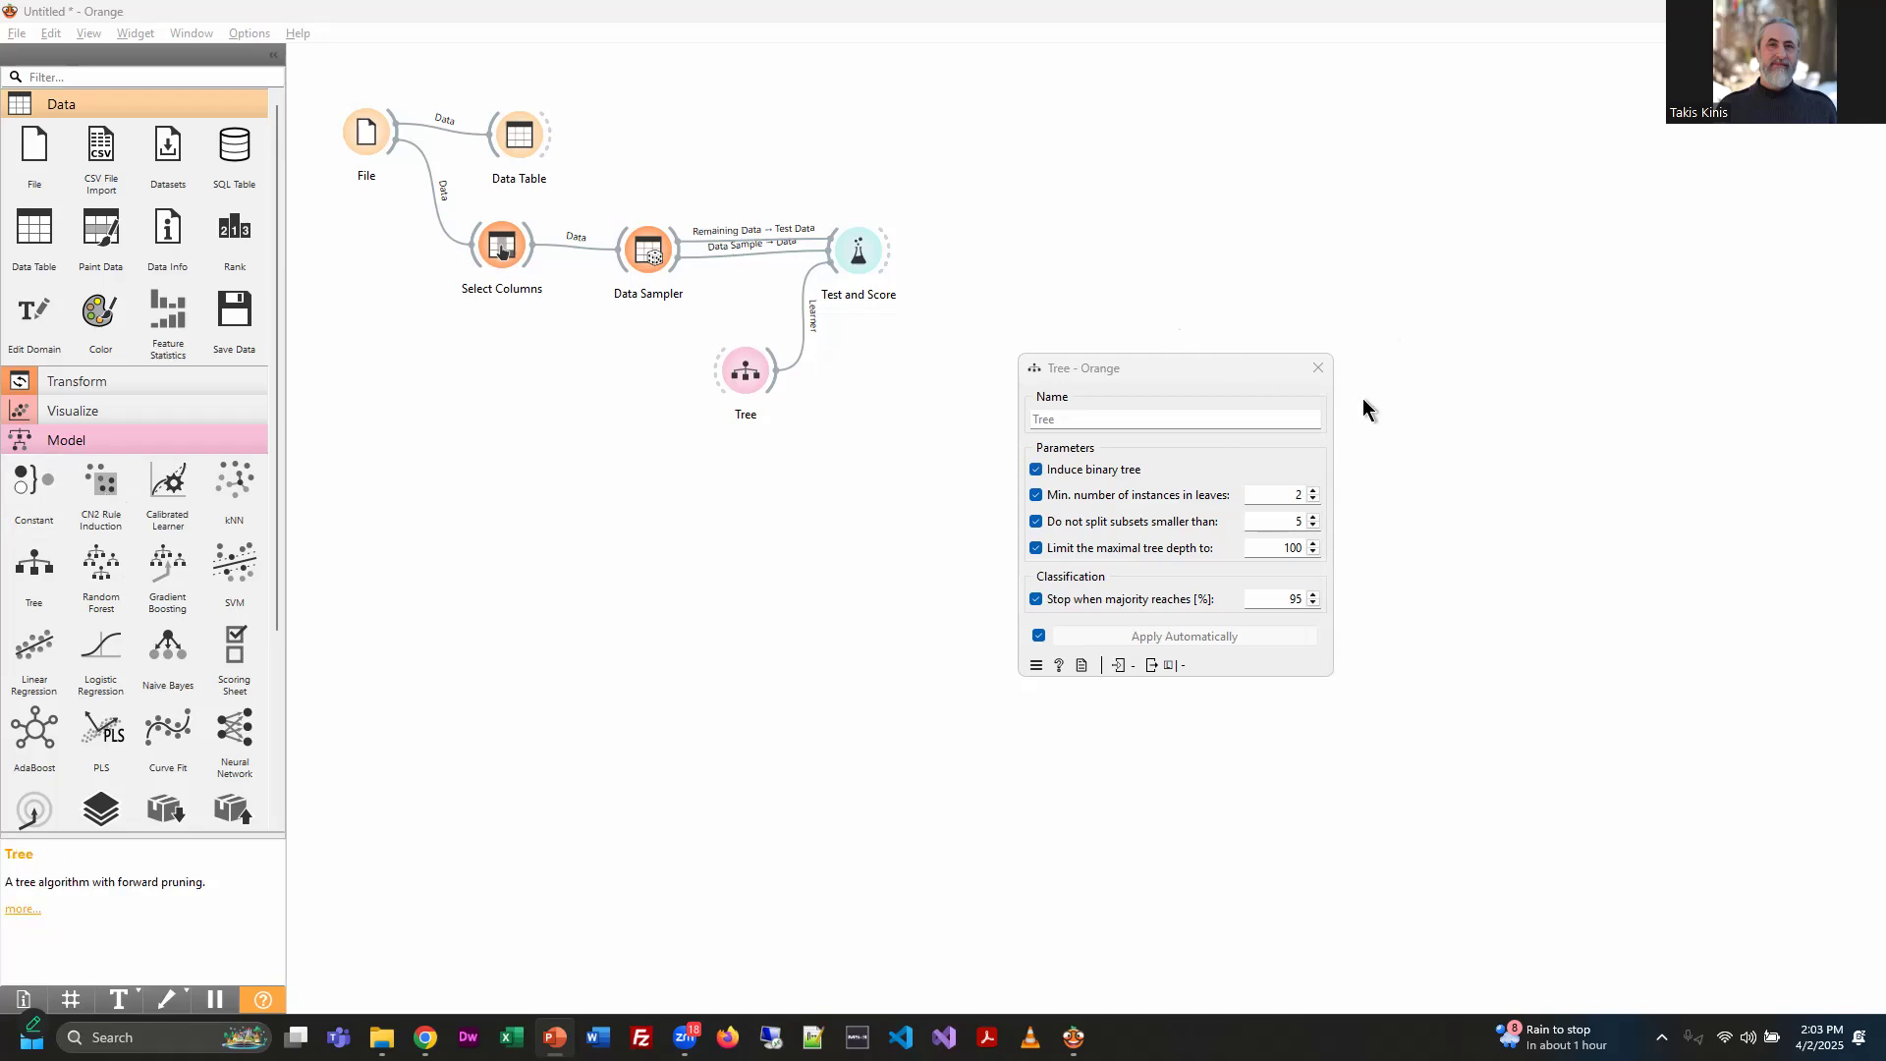
pyautogui.click(1317, 371)
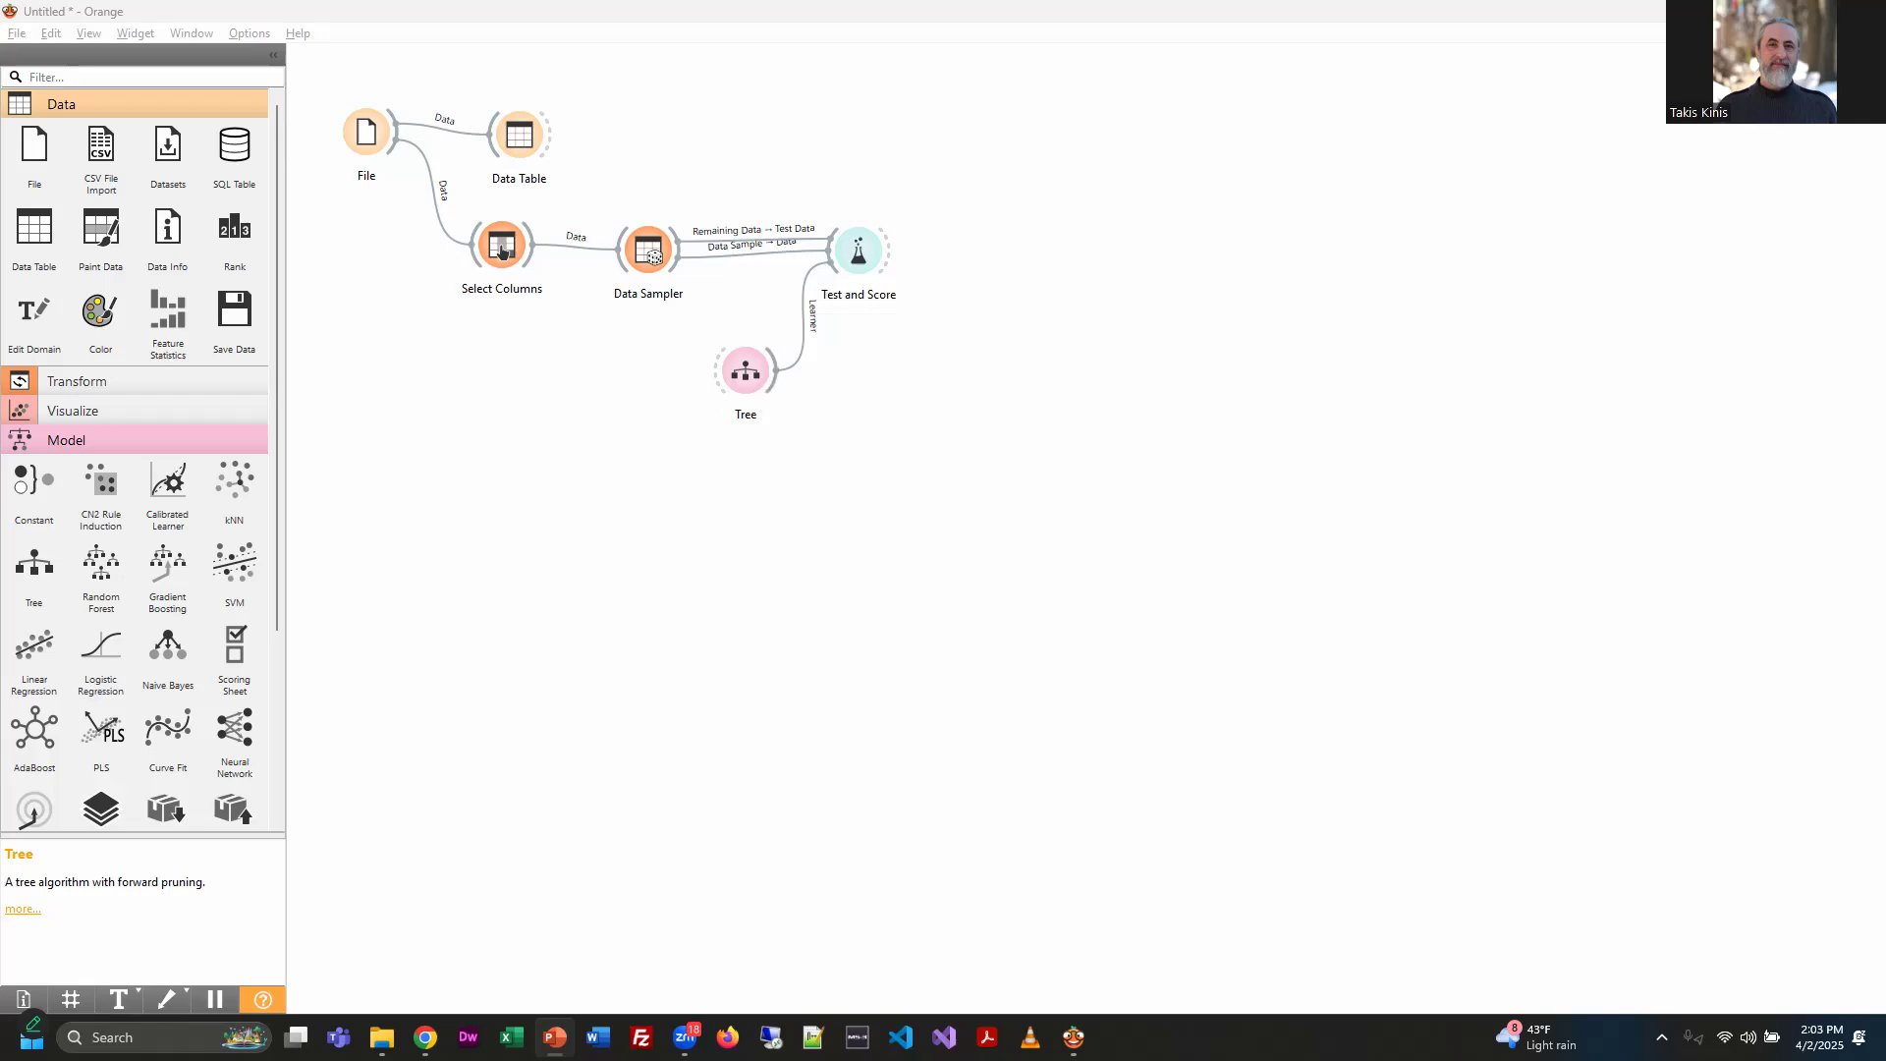
# Review the Tree's cross-validation scores, switch Test and Score to Test on test data, and close its window
pyautogui.doubleClick(857, 261)
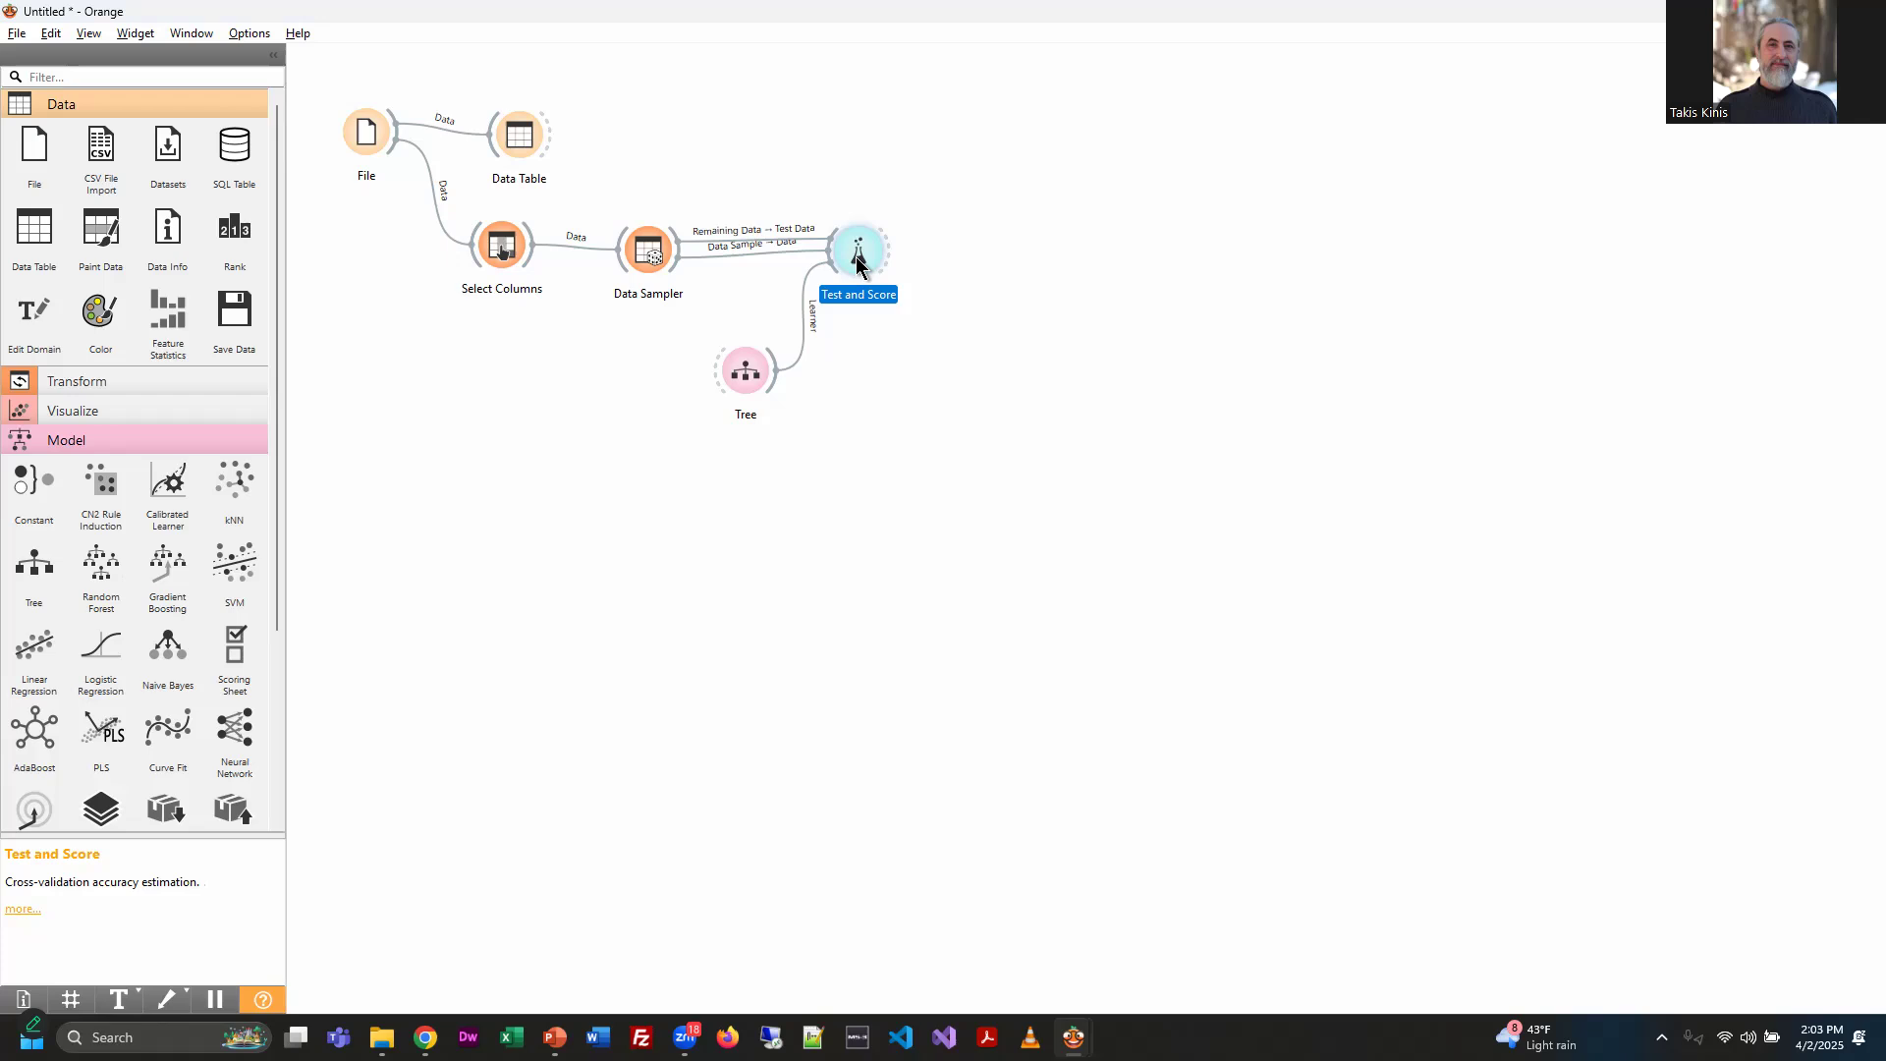
pyautogui.moveTo(905, 246); pyautogui.dragTo(1142, 407)
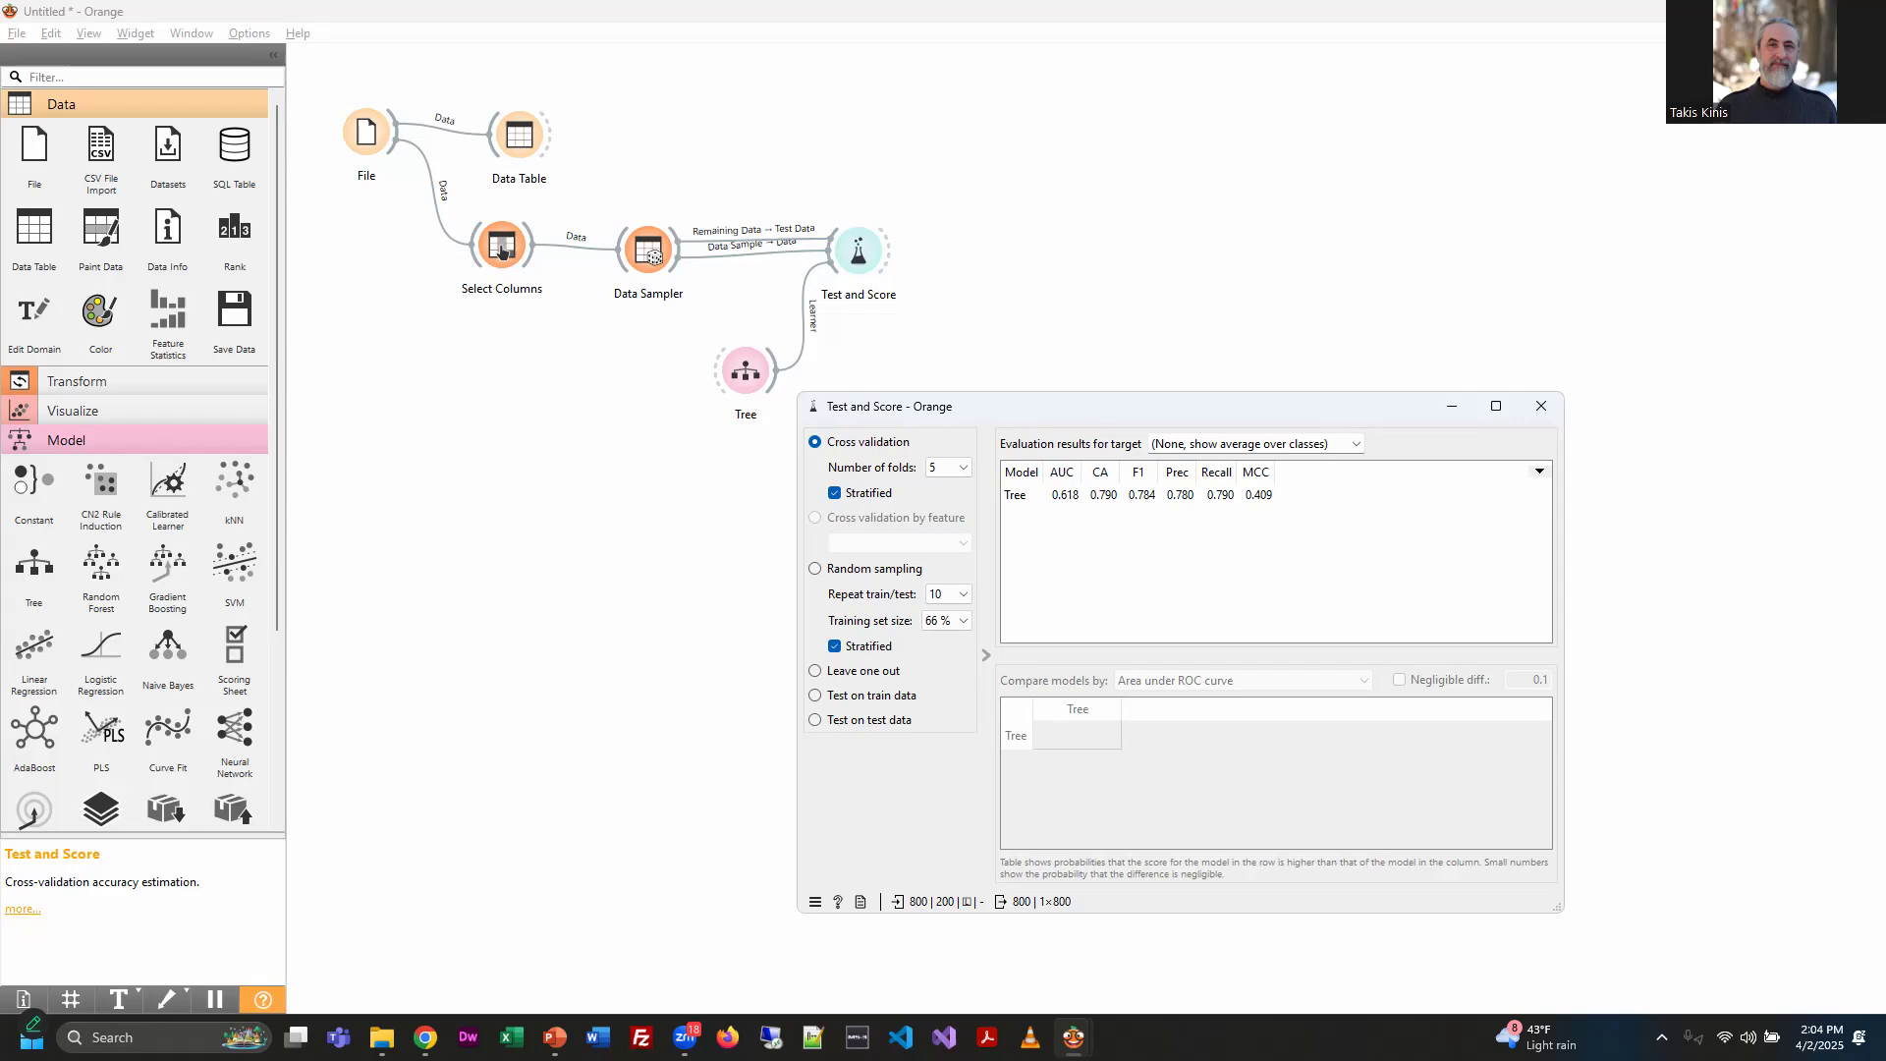
pyautogui.hotkey('alt', 'Tab')
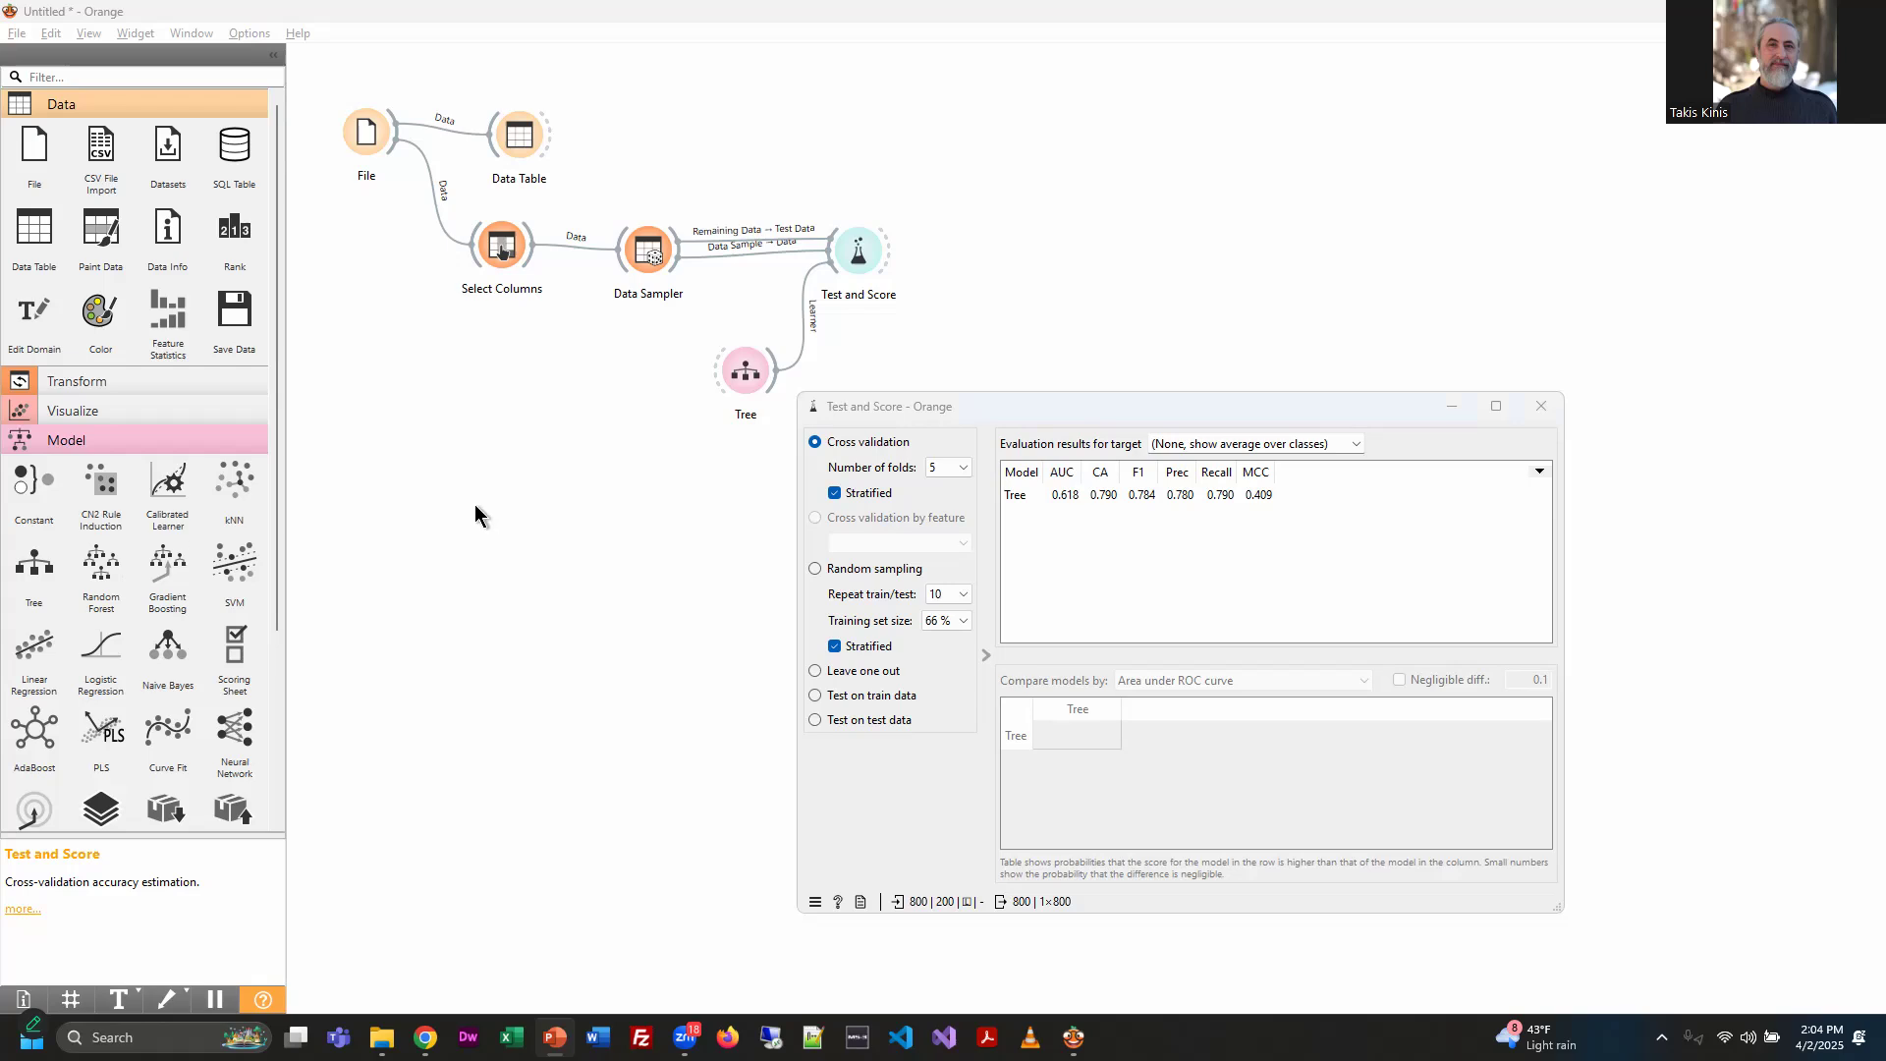
pyautogui.click(812, 721)
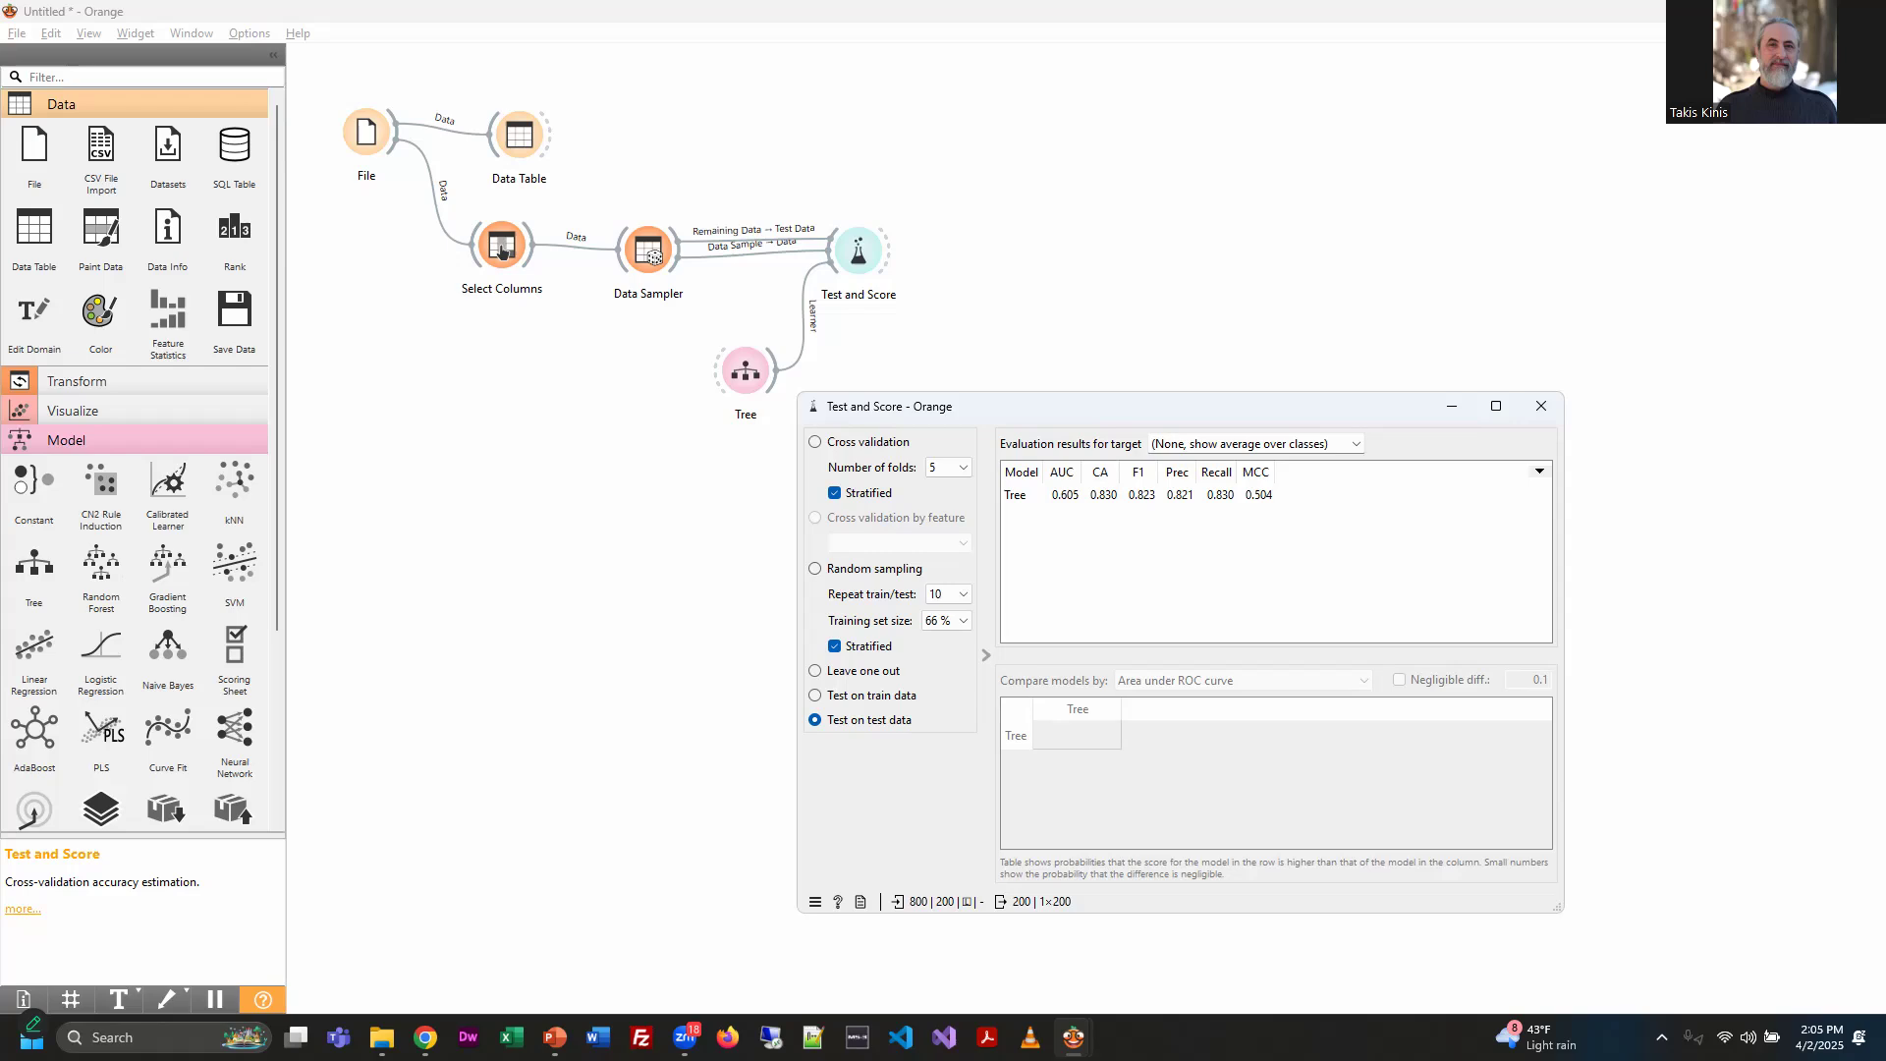
pyautogui.hotkey('alt', 'Tab')
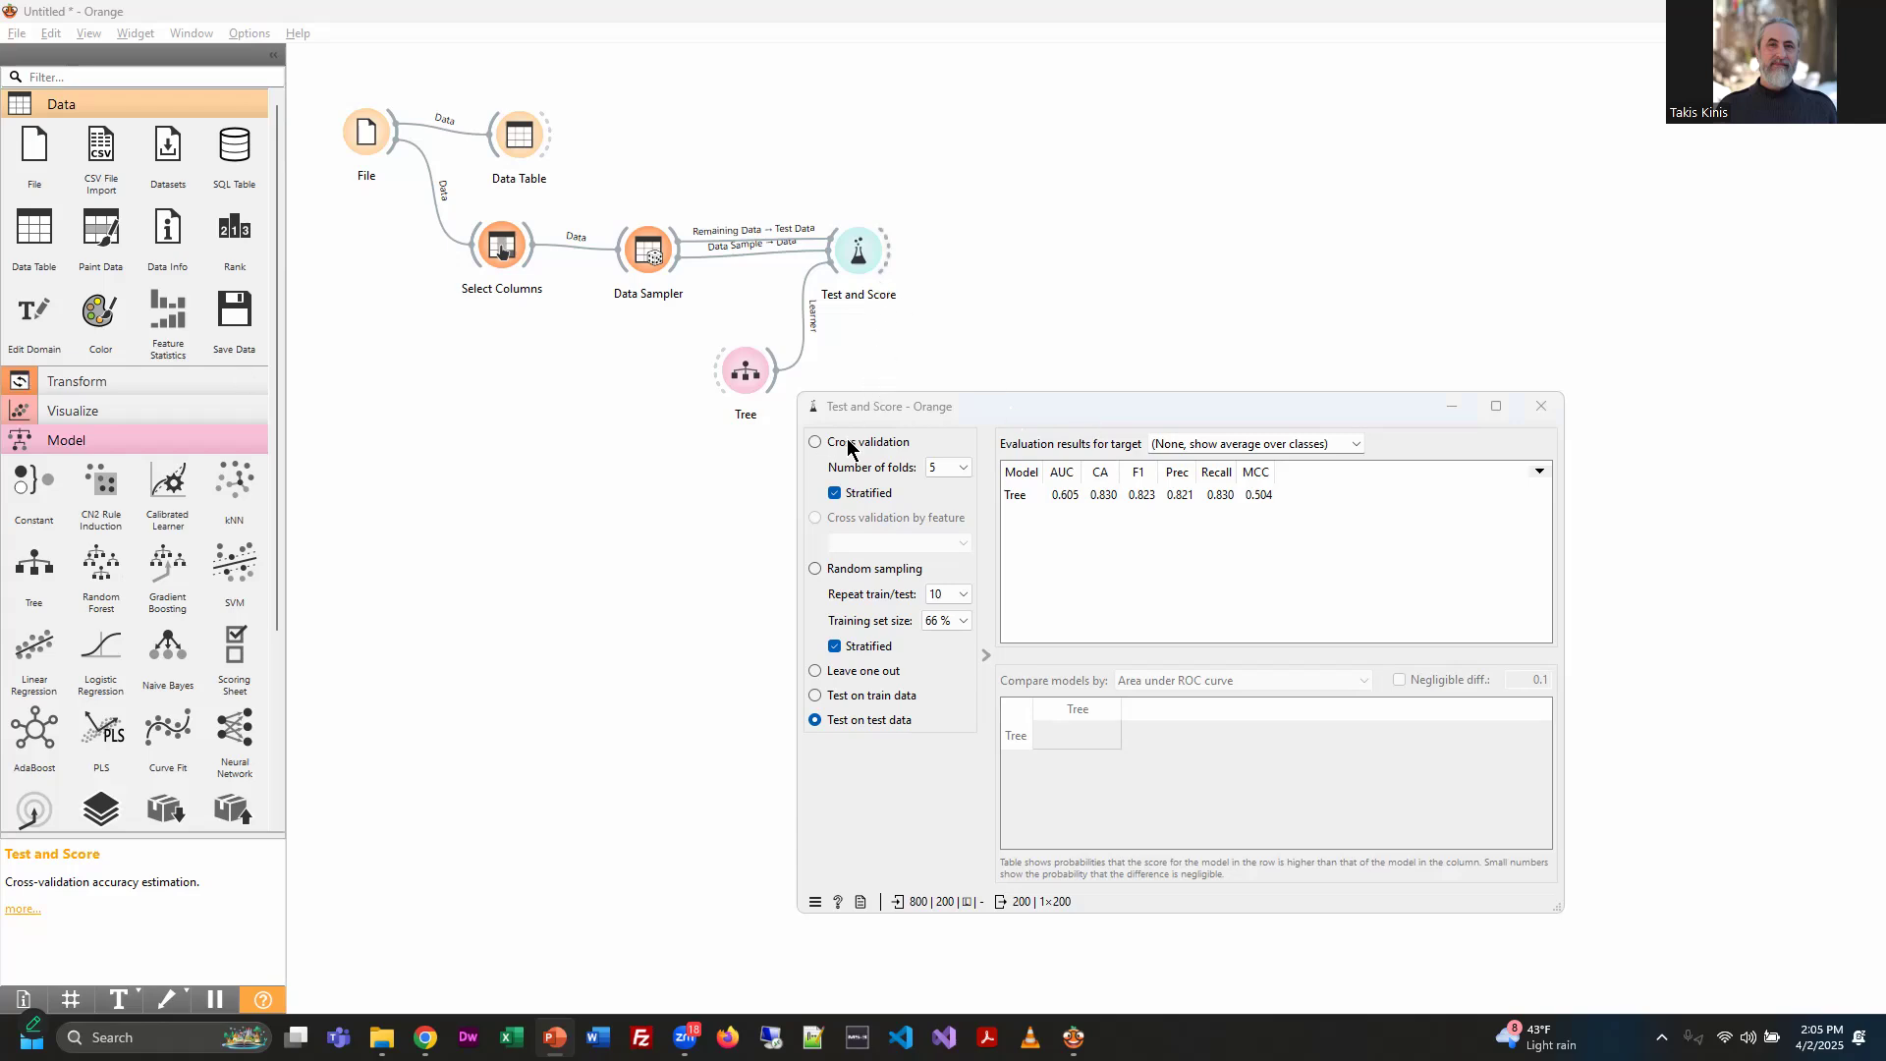
pyautogui.click(1548, 409)
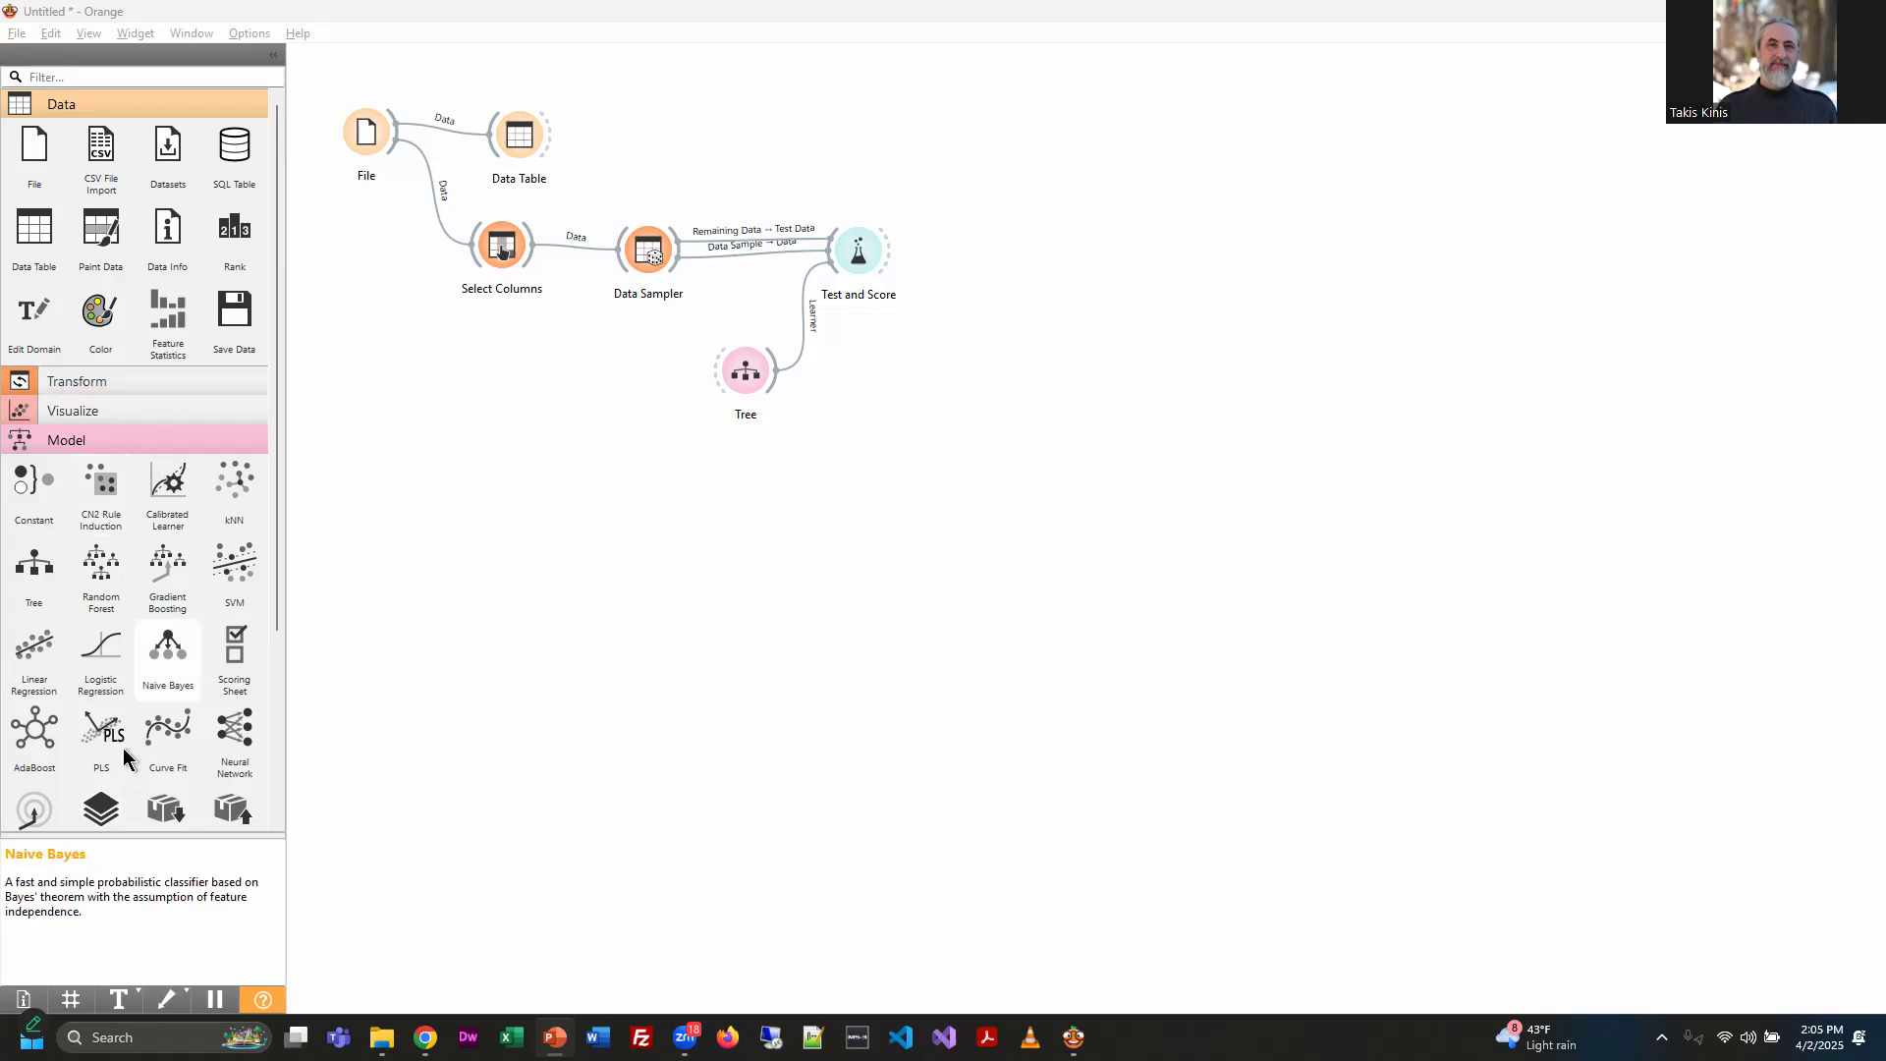
# Add a Confusion Matrix widget linked to Test and Score's evaluation results and examine the Tree's actual versus predicted counts
pyautogui.click(62, 439)
pyautogui.click(86, 471)
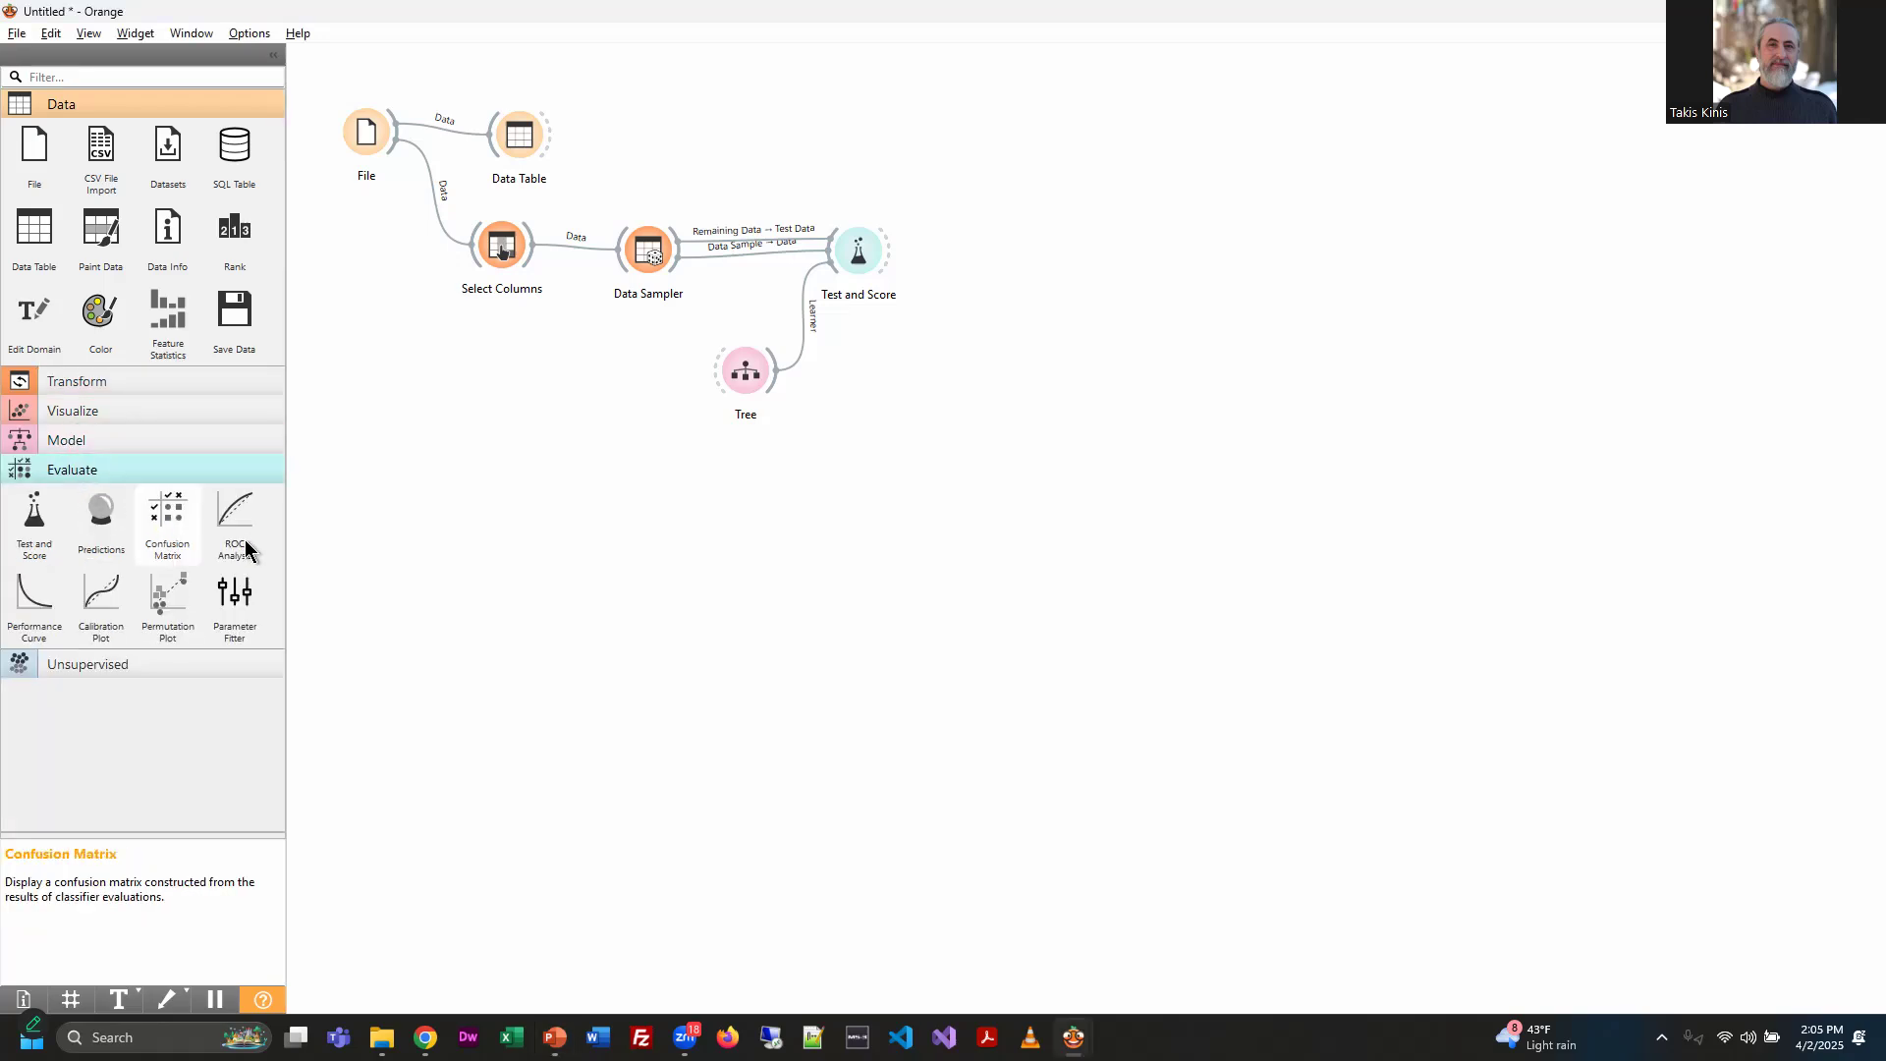
pyautogui.moveTo(160, 516); pyautogui.dragTo(1033, 277)
pyautogui.moveTo(886, 255); pyautogui.dragTo(1036, 275)
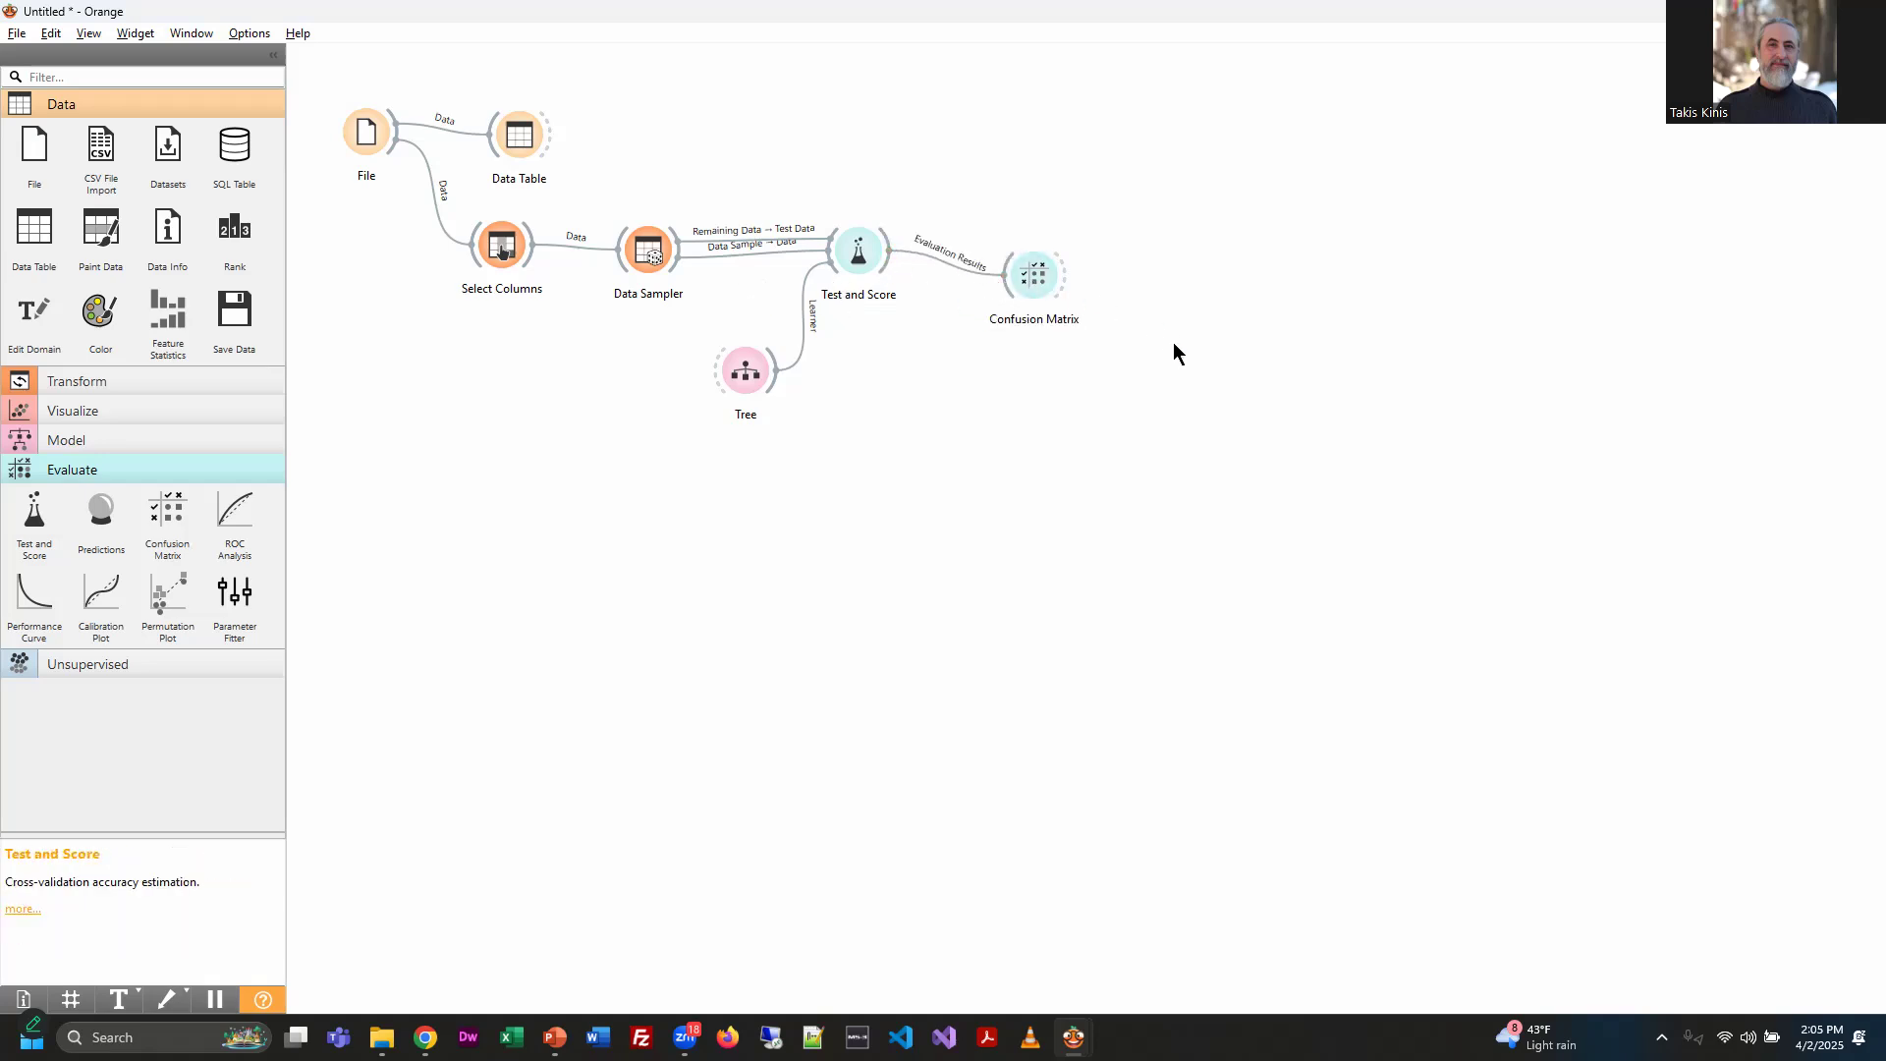
pyautogui.doubleClick(1039, 282)
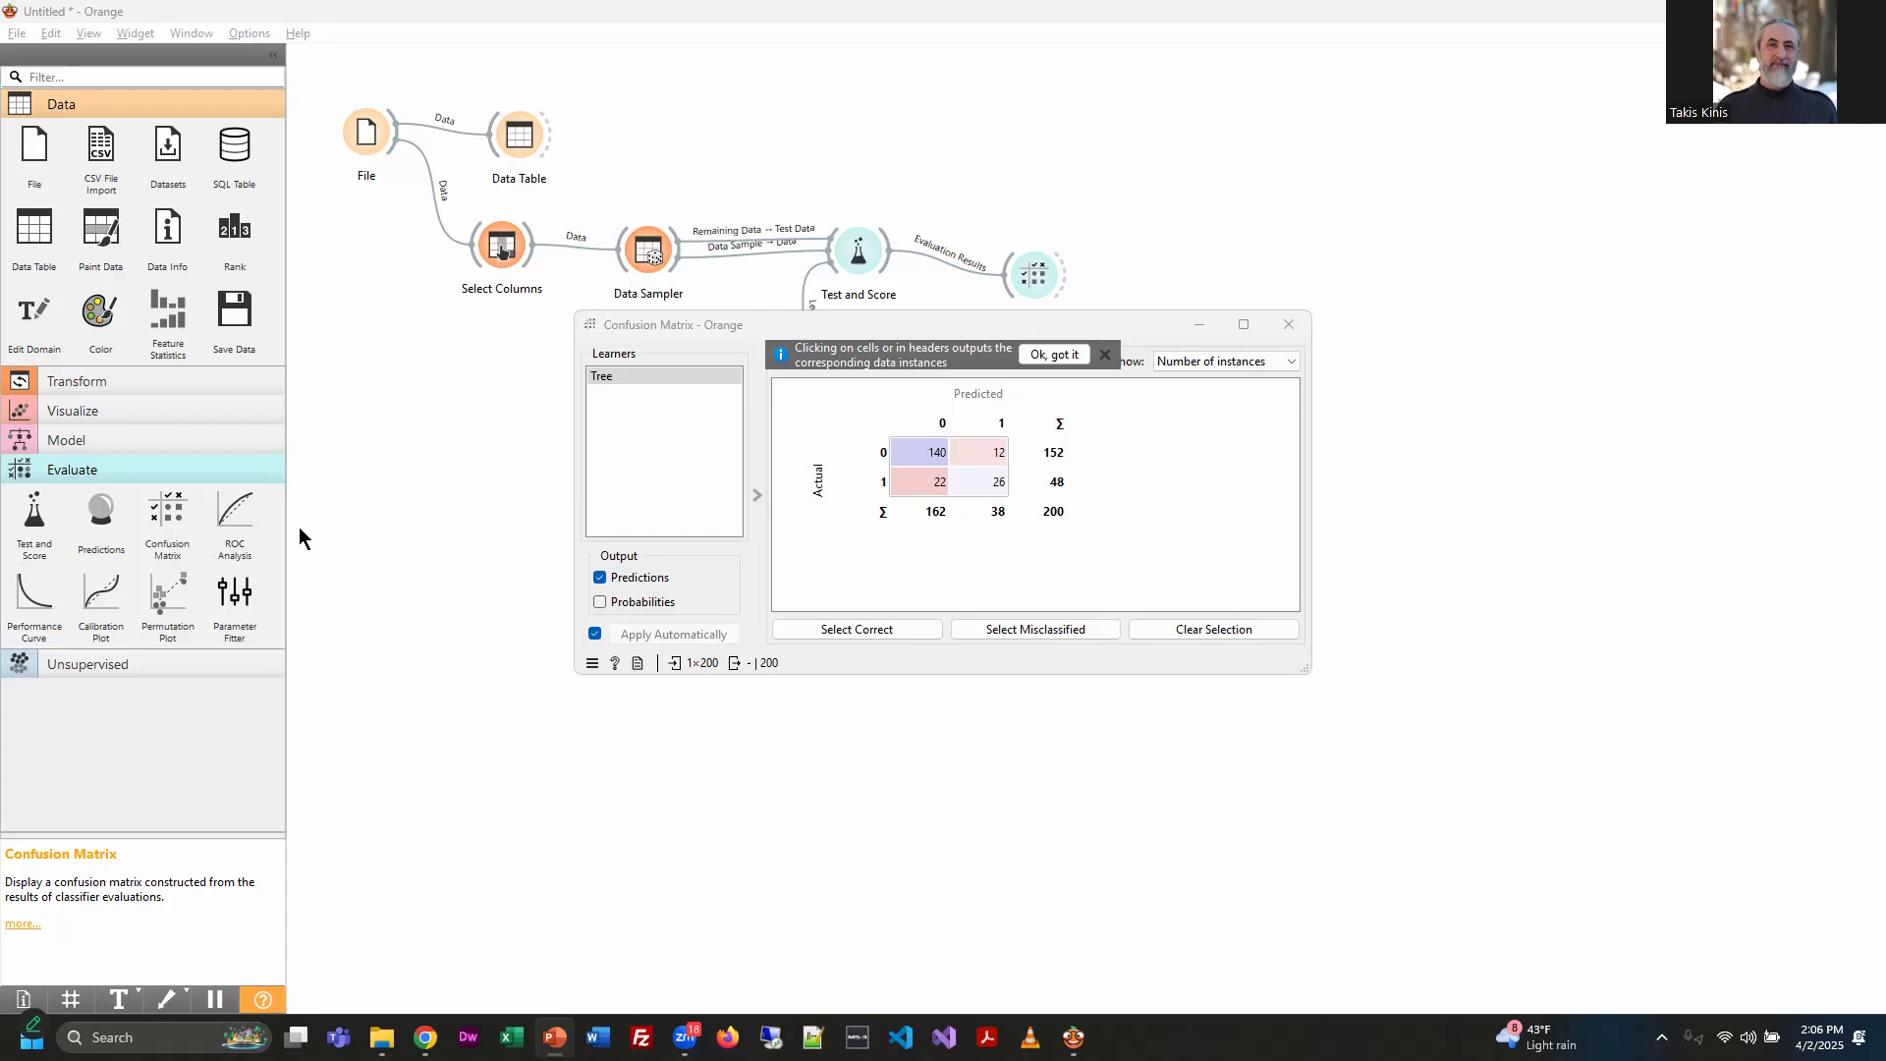
pyautogui.click(1272, 332)
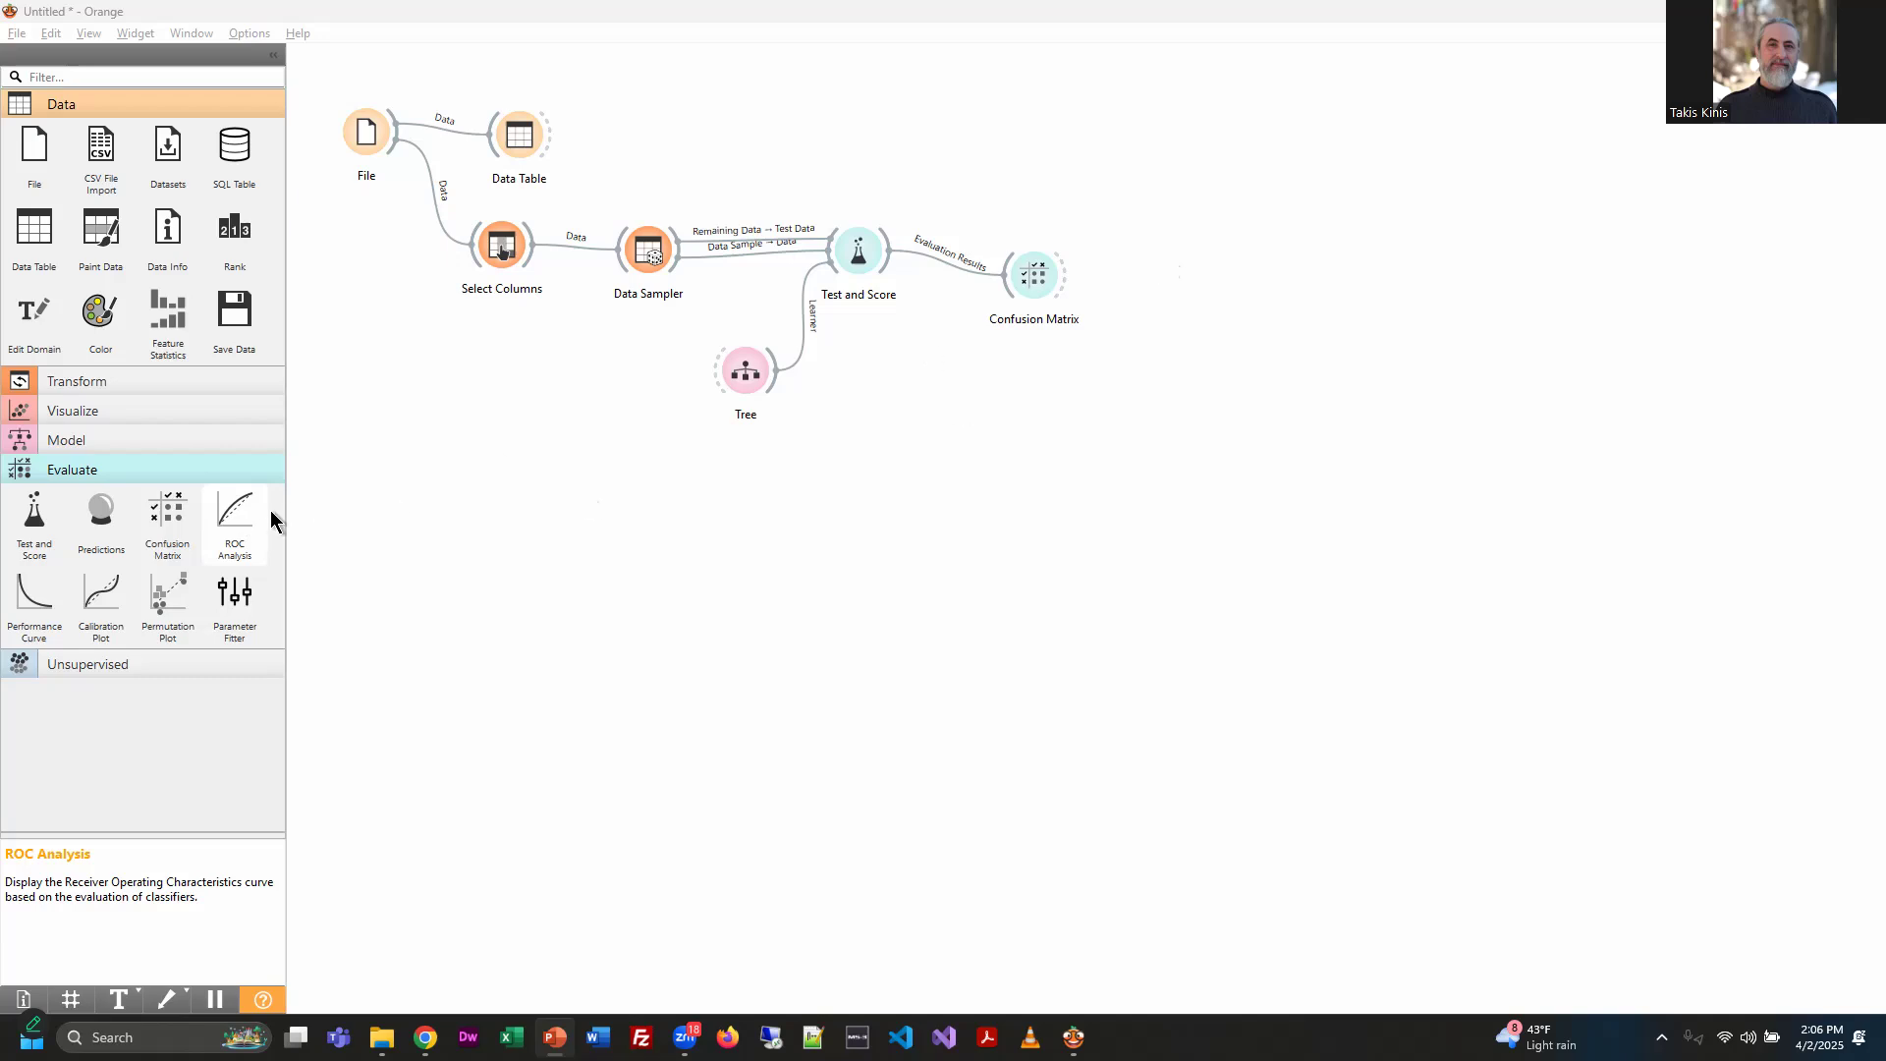
# Add a ROC Analysis widget linked to Test and Score's evaluation results and examine the Tree's ROC curve for target 0
pyautogui.moveTo(233, 522); pyautogui.dragTo(1007, 129)
pyautogui.moveTo(886, 243); pyautogui.dragTo(977, 123)
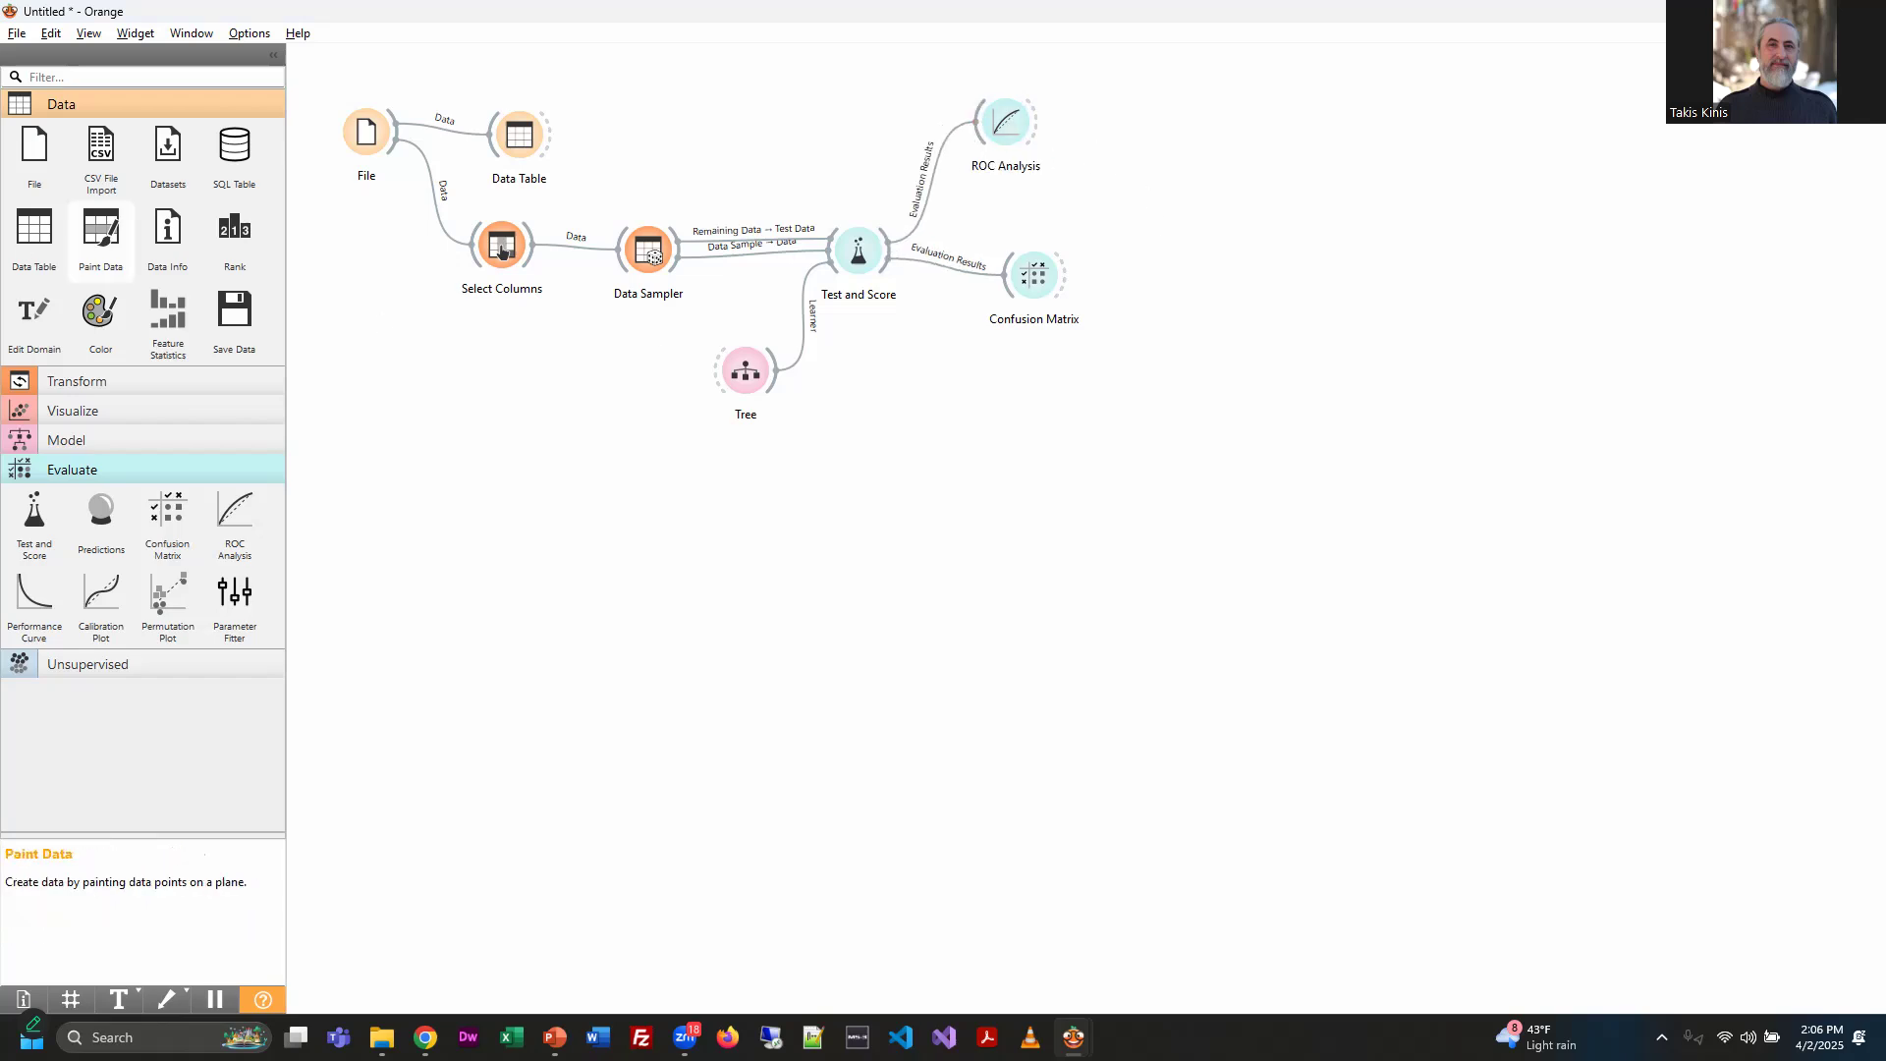
pyautogui.doubleClick(1017, 126)
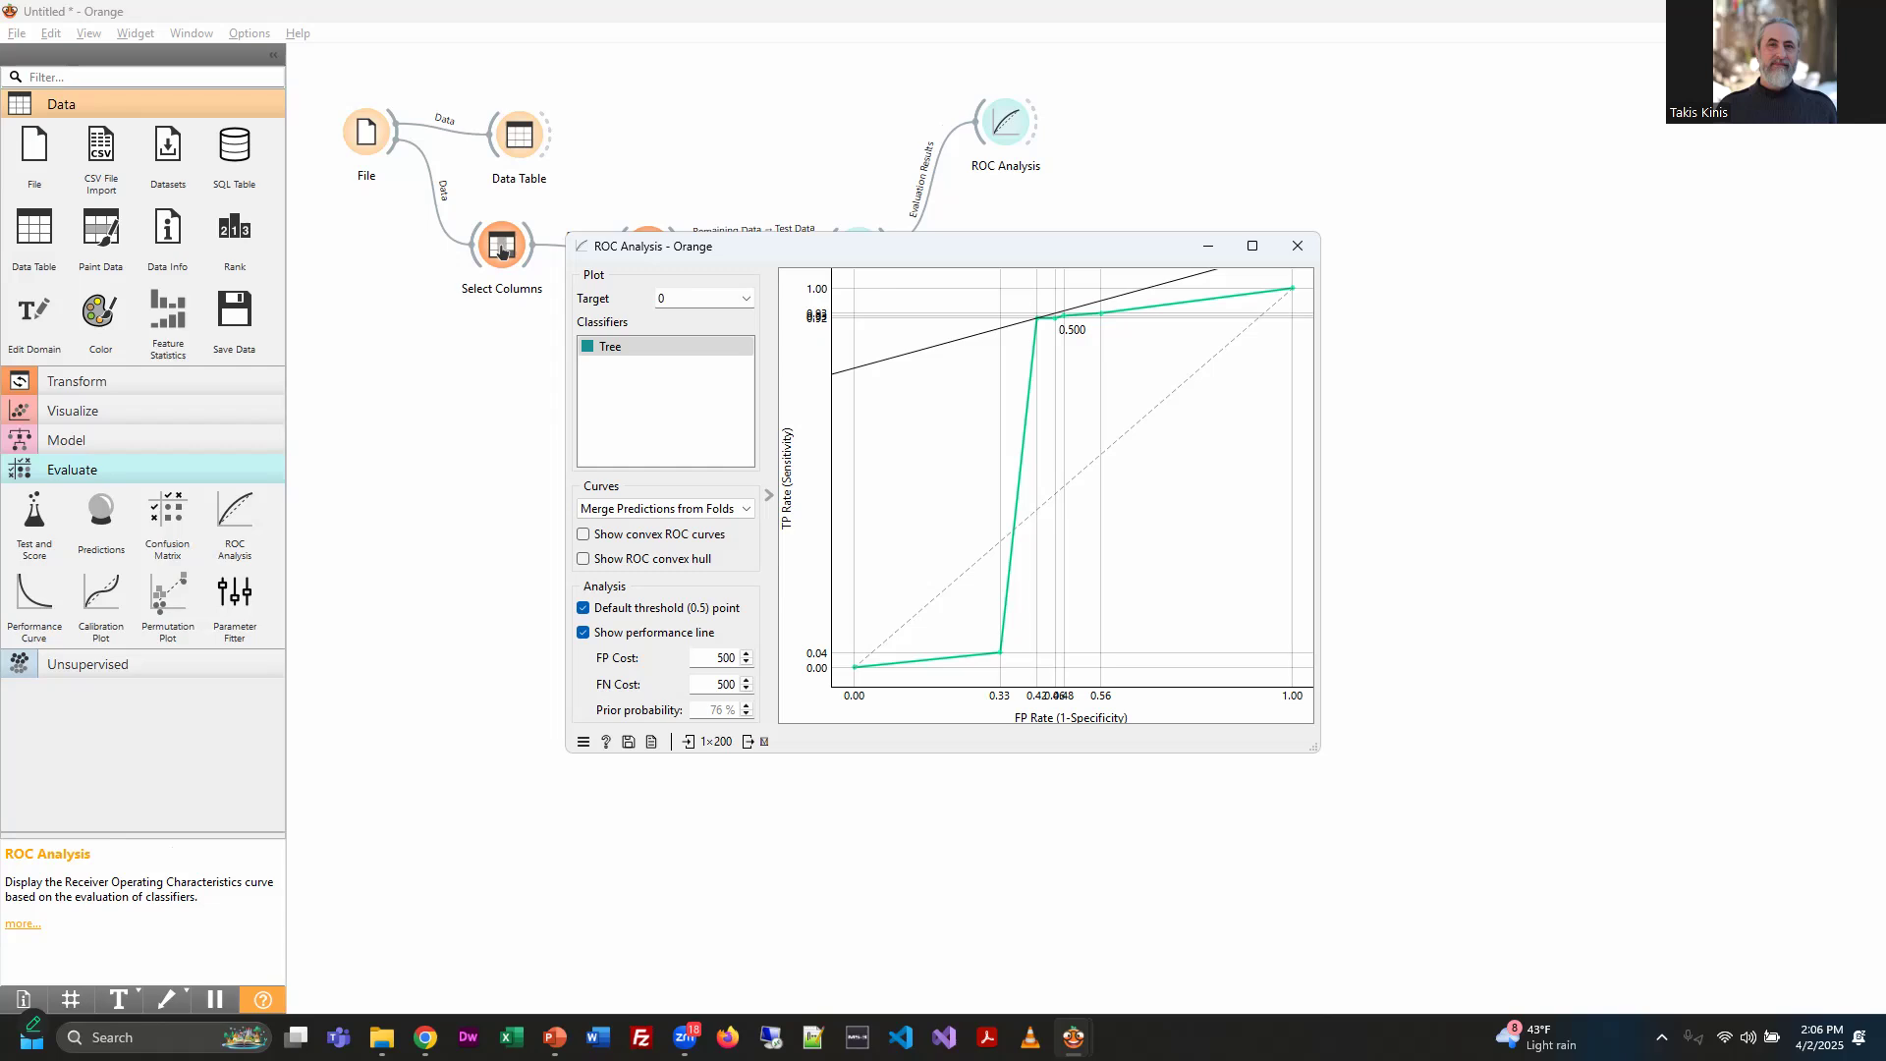
pyautogui.moveTo(1012, 254); pyautogui.dragTo(1293, 383)
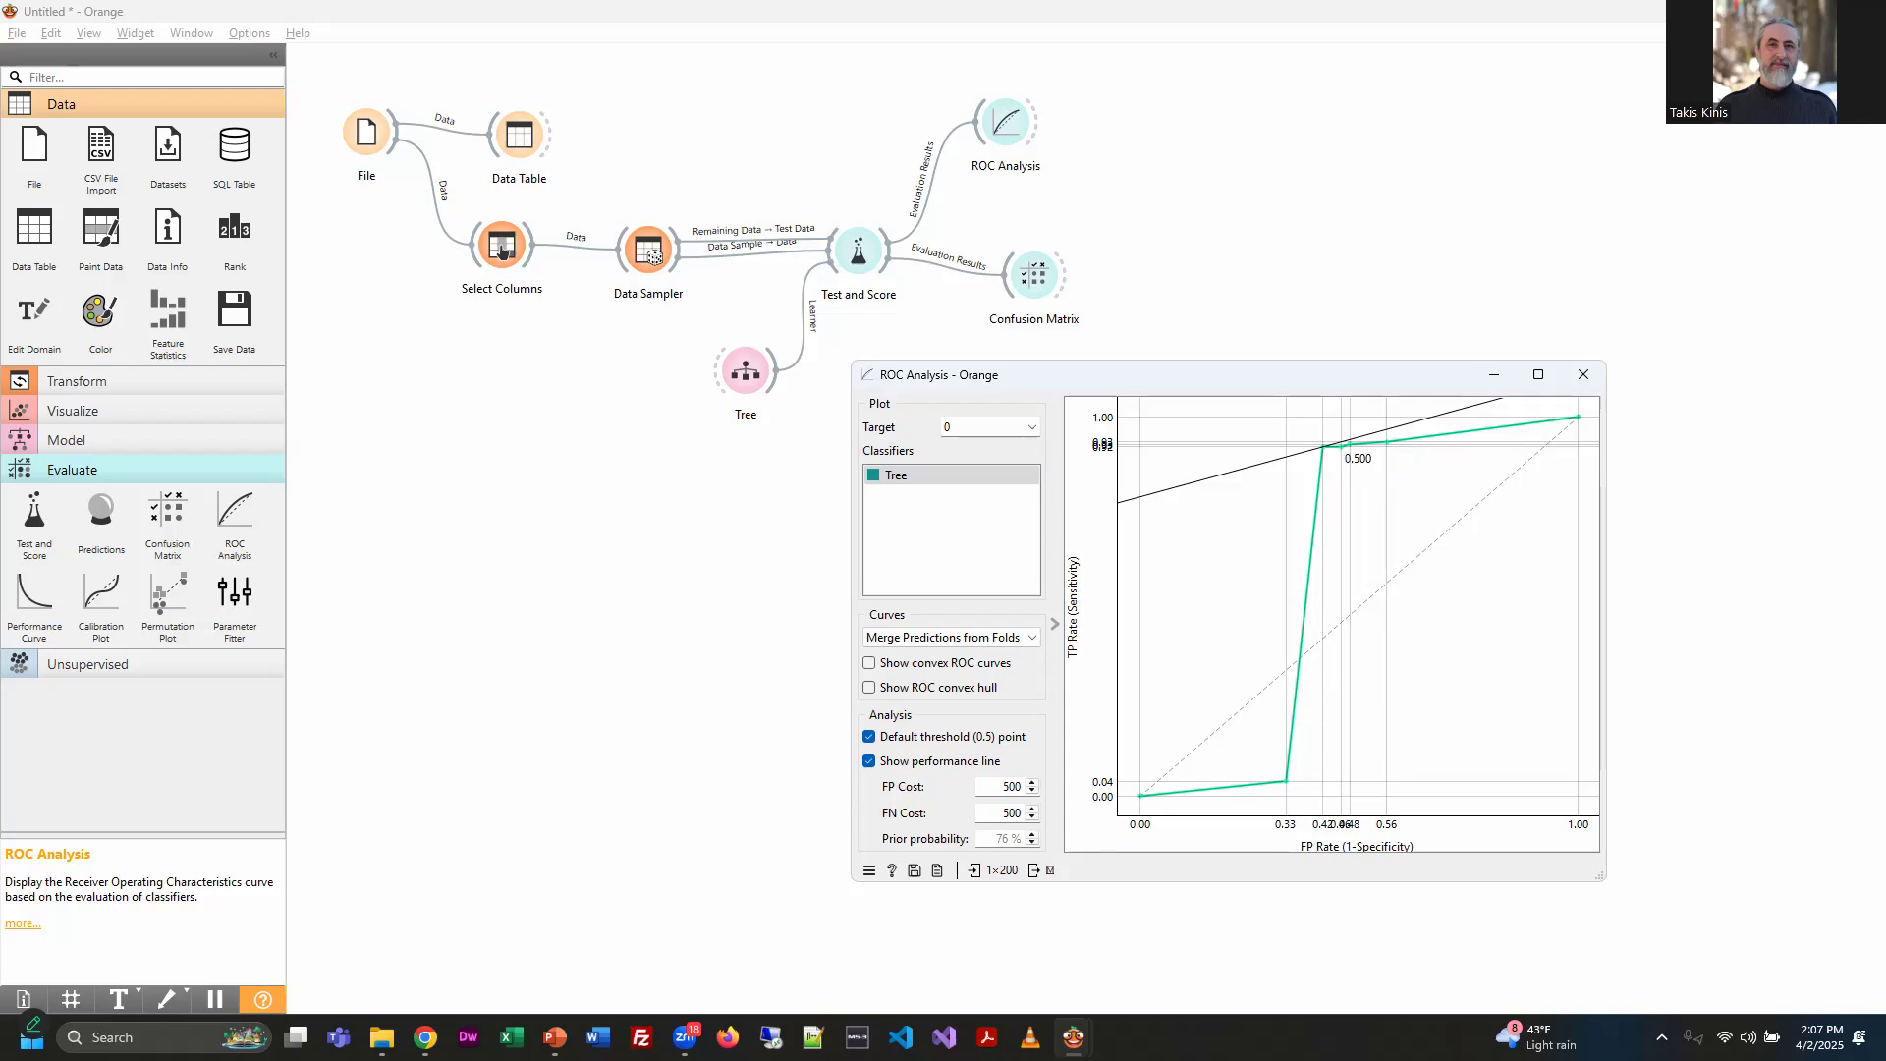
pyautogui.hotkey('alt', 'Tab')
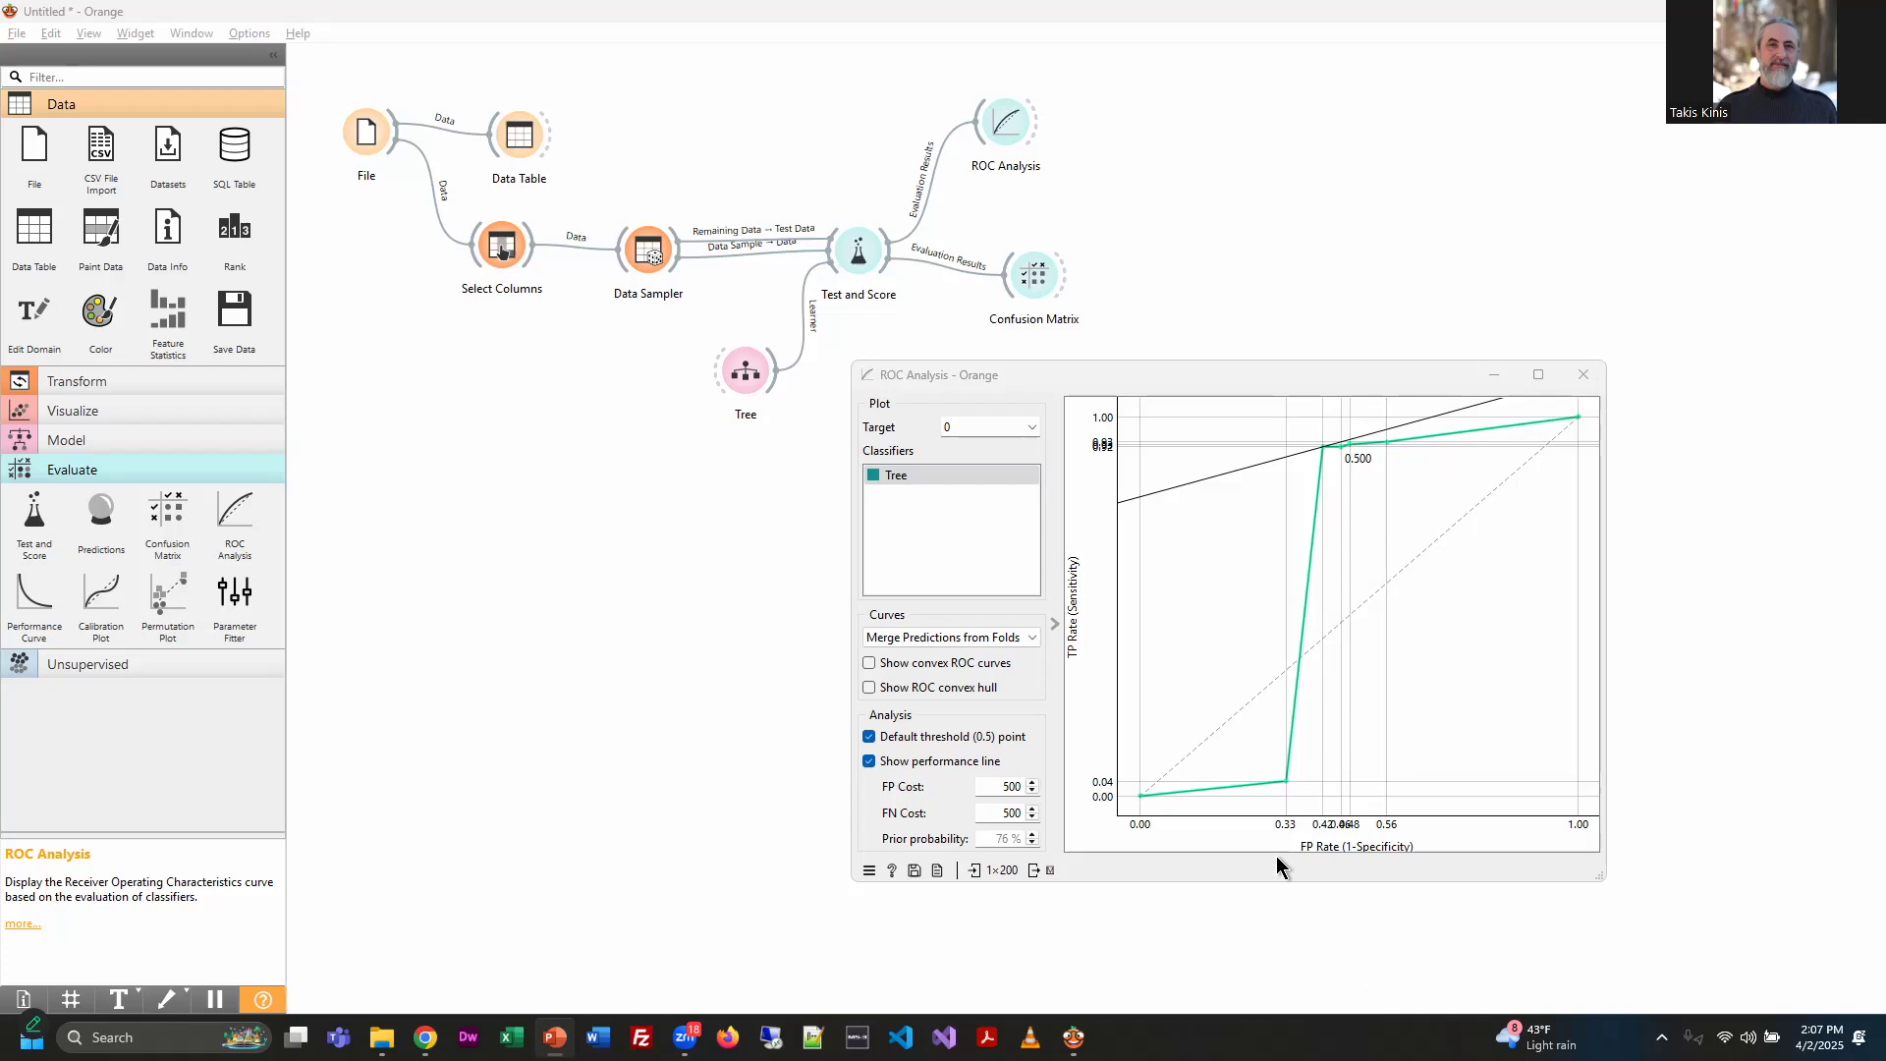
pyautogui.moveTo(1314, 496)
# Add an SVM model widget to the canvas just below the Tree widget
pyautogui.click(98, 436)
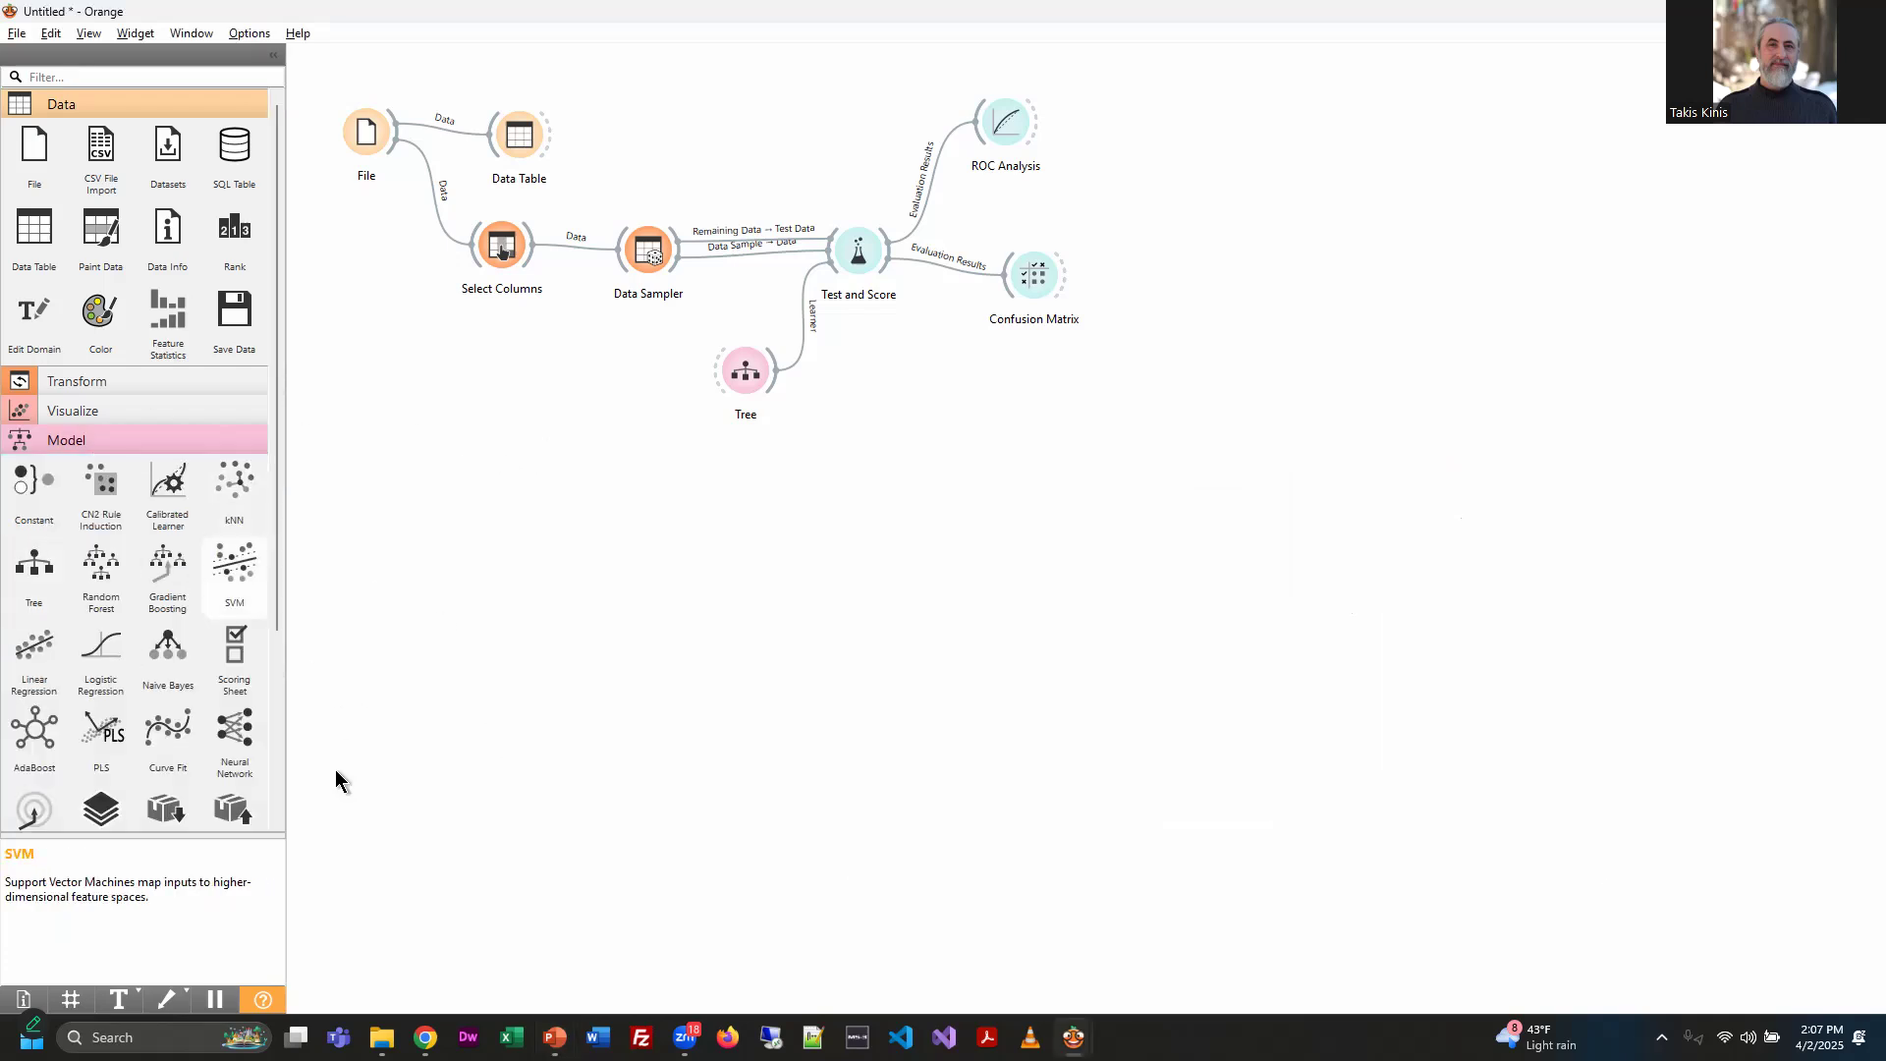
pyautogui.scroll(-2, 194, 711)
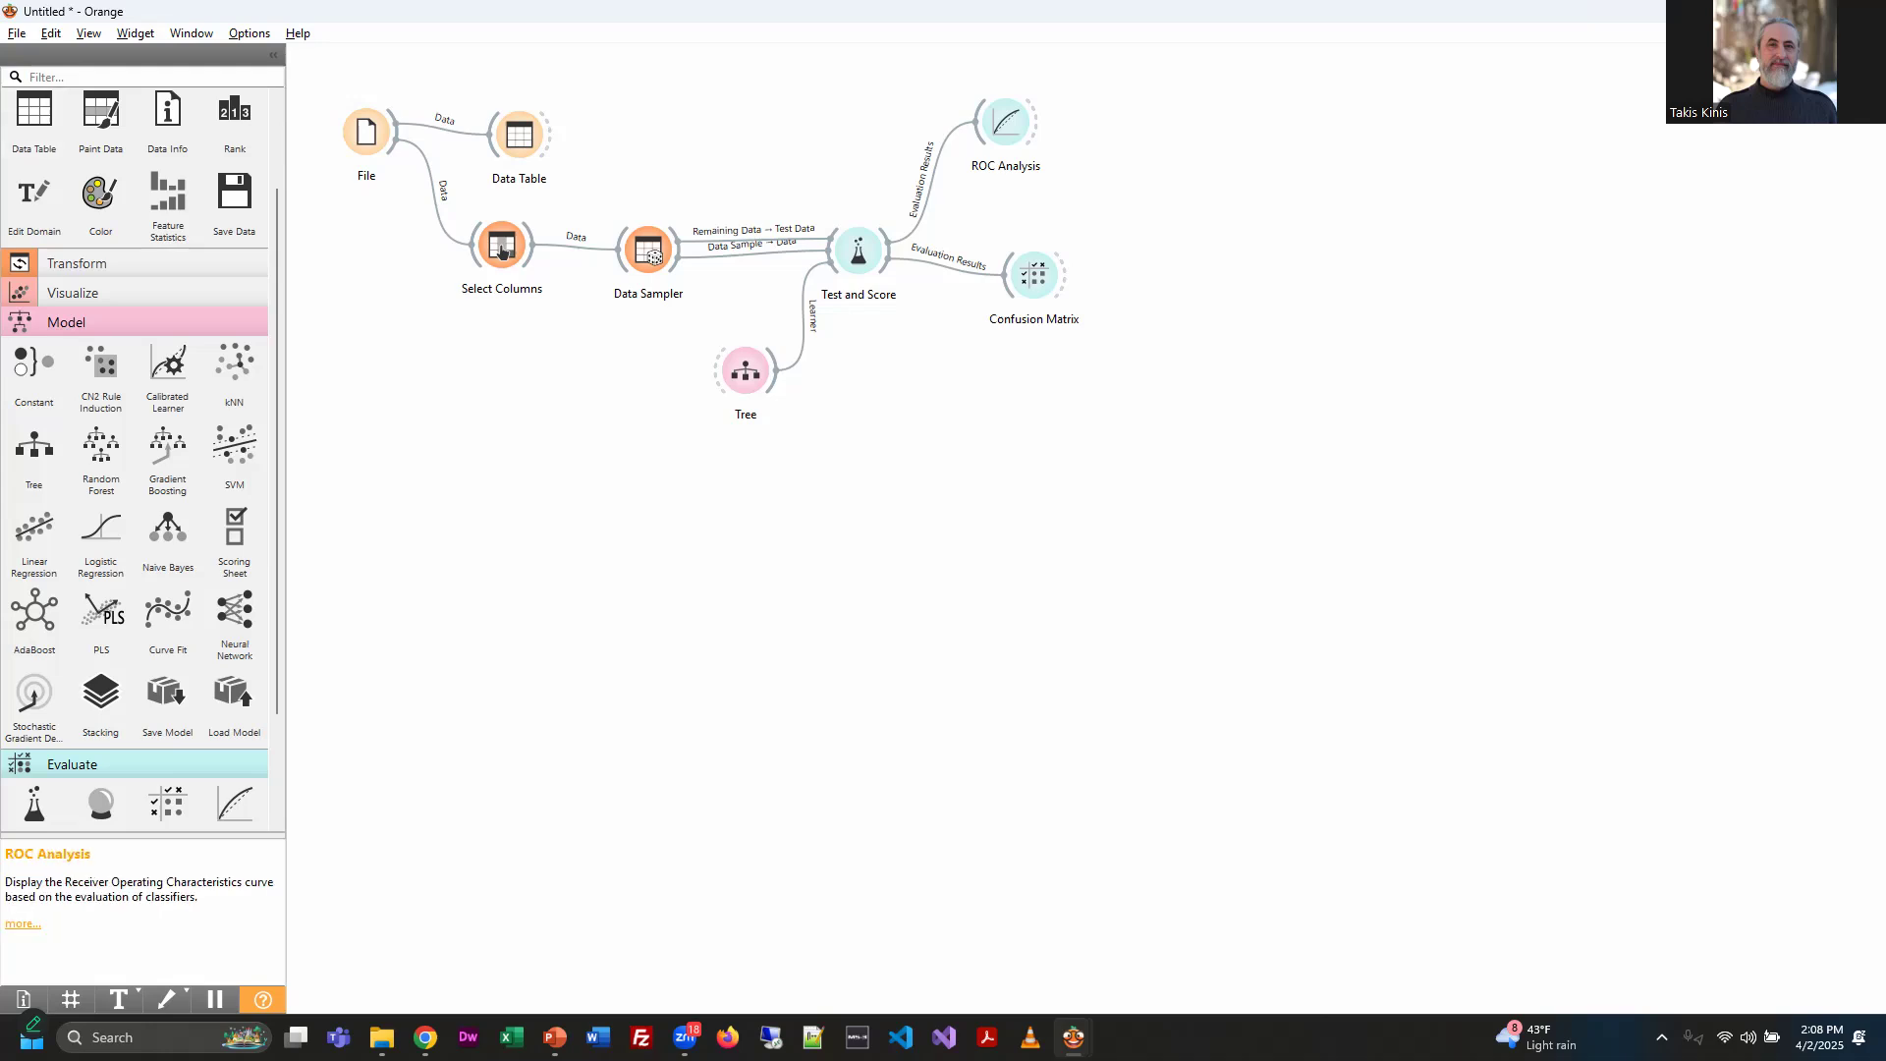
pyautogui.click(858, 251)
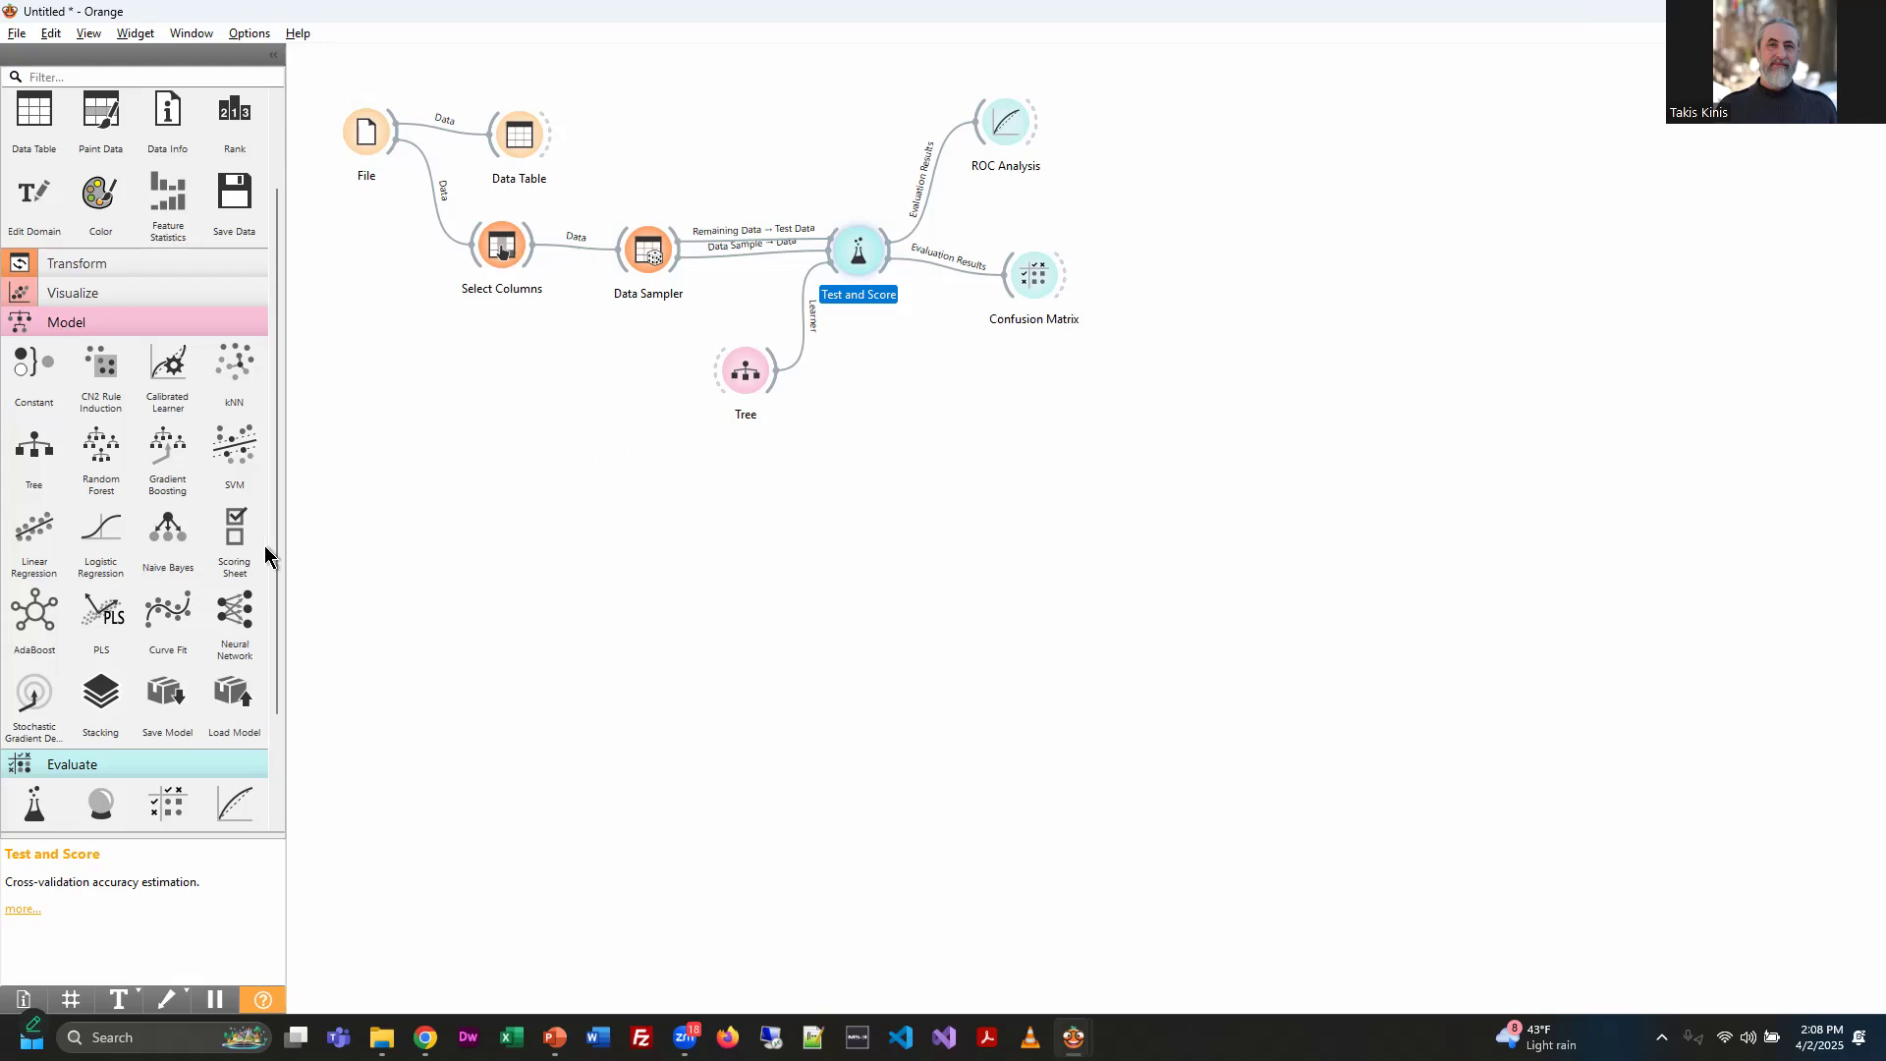
pyautogui.moveTo(245, 462); pyautogui.dragTo(786, 454)
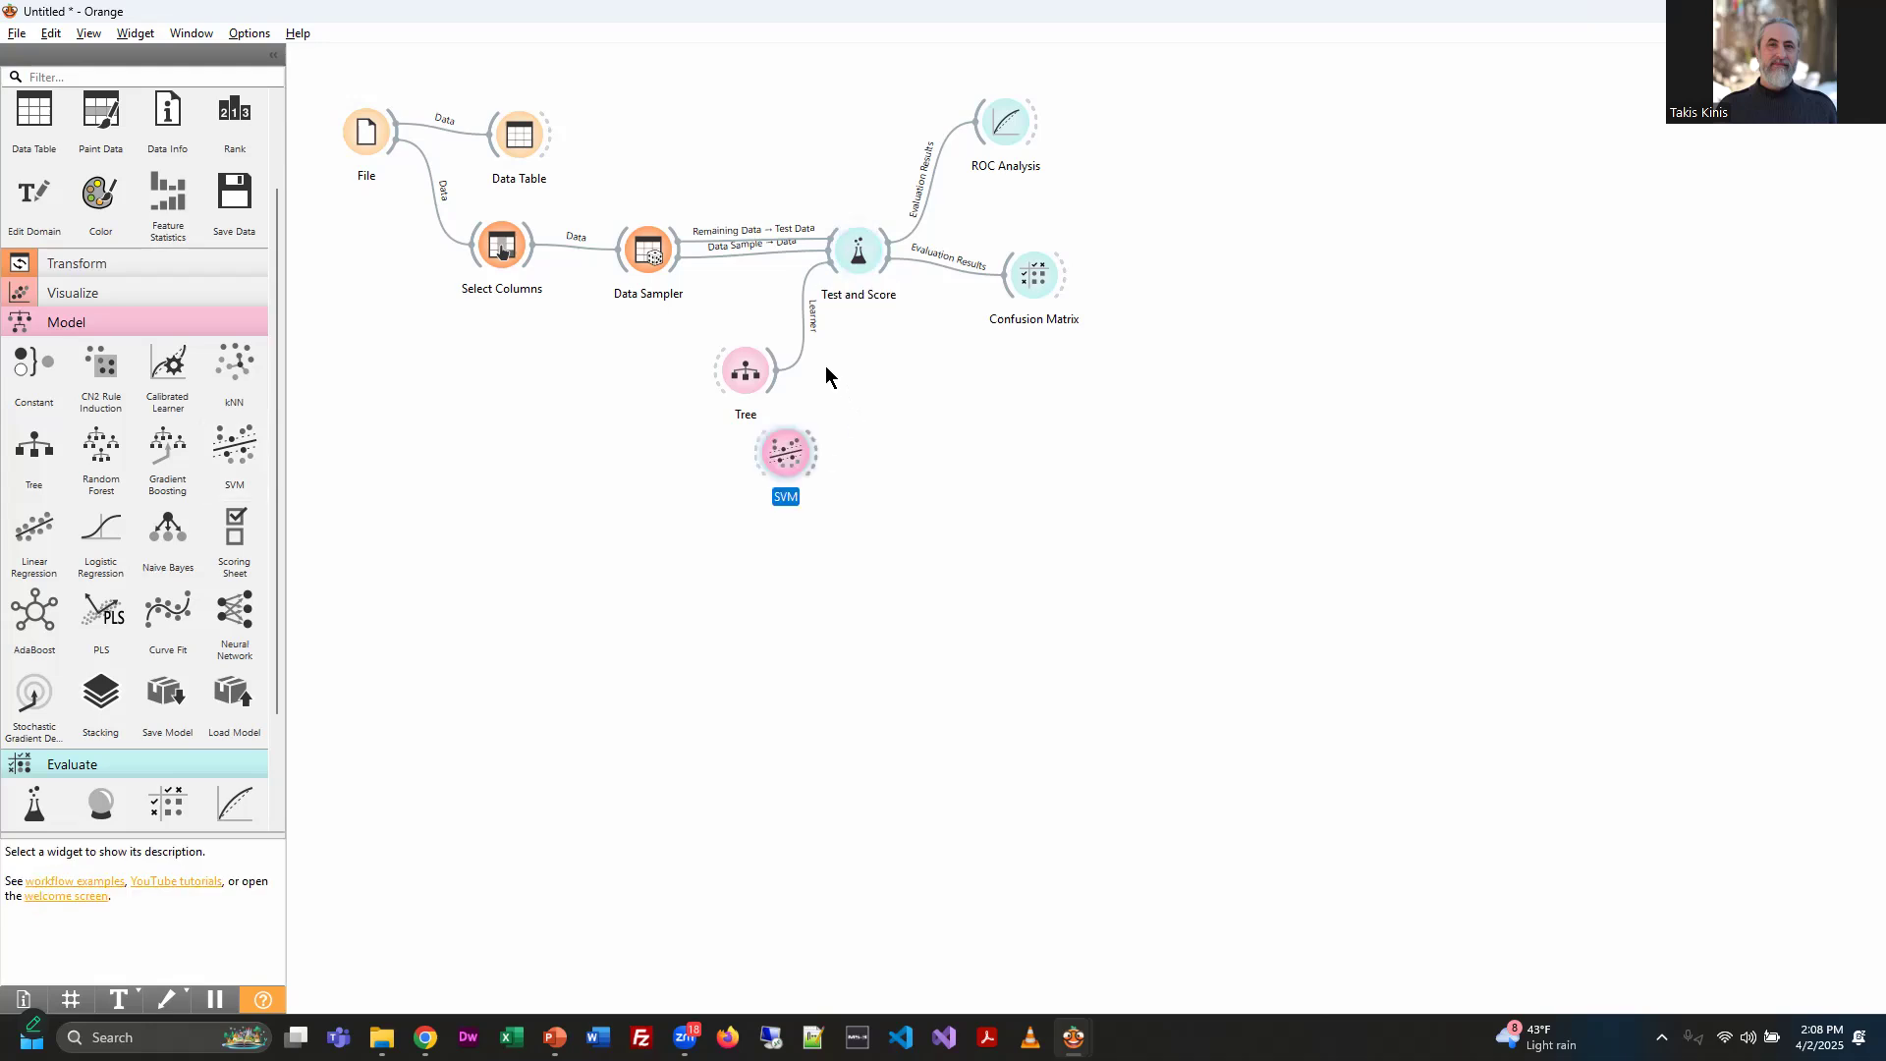
# Link the SVM learner to Test and Score and switch the evaluation to cross validation, comparing the Tree and SVM scores
pyautogui.moveTo(834, 282); pyautogui.dragTo(806, 428)
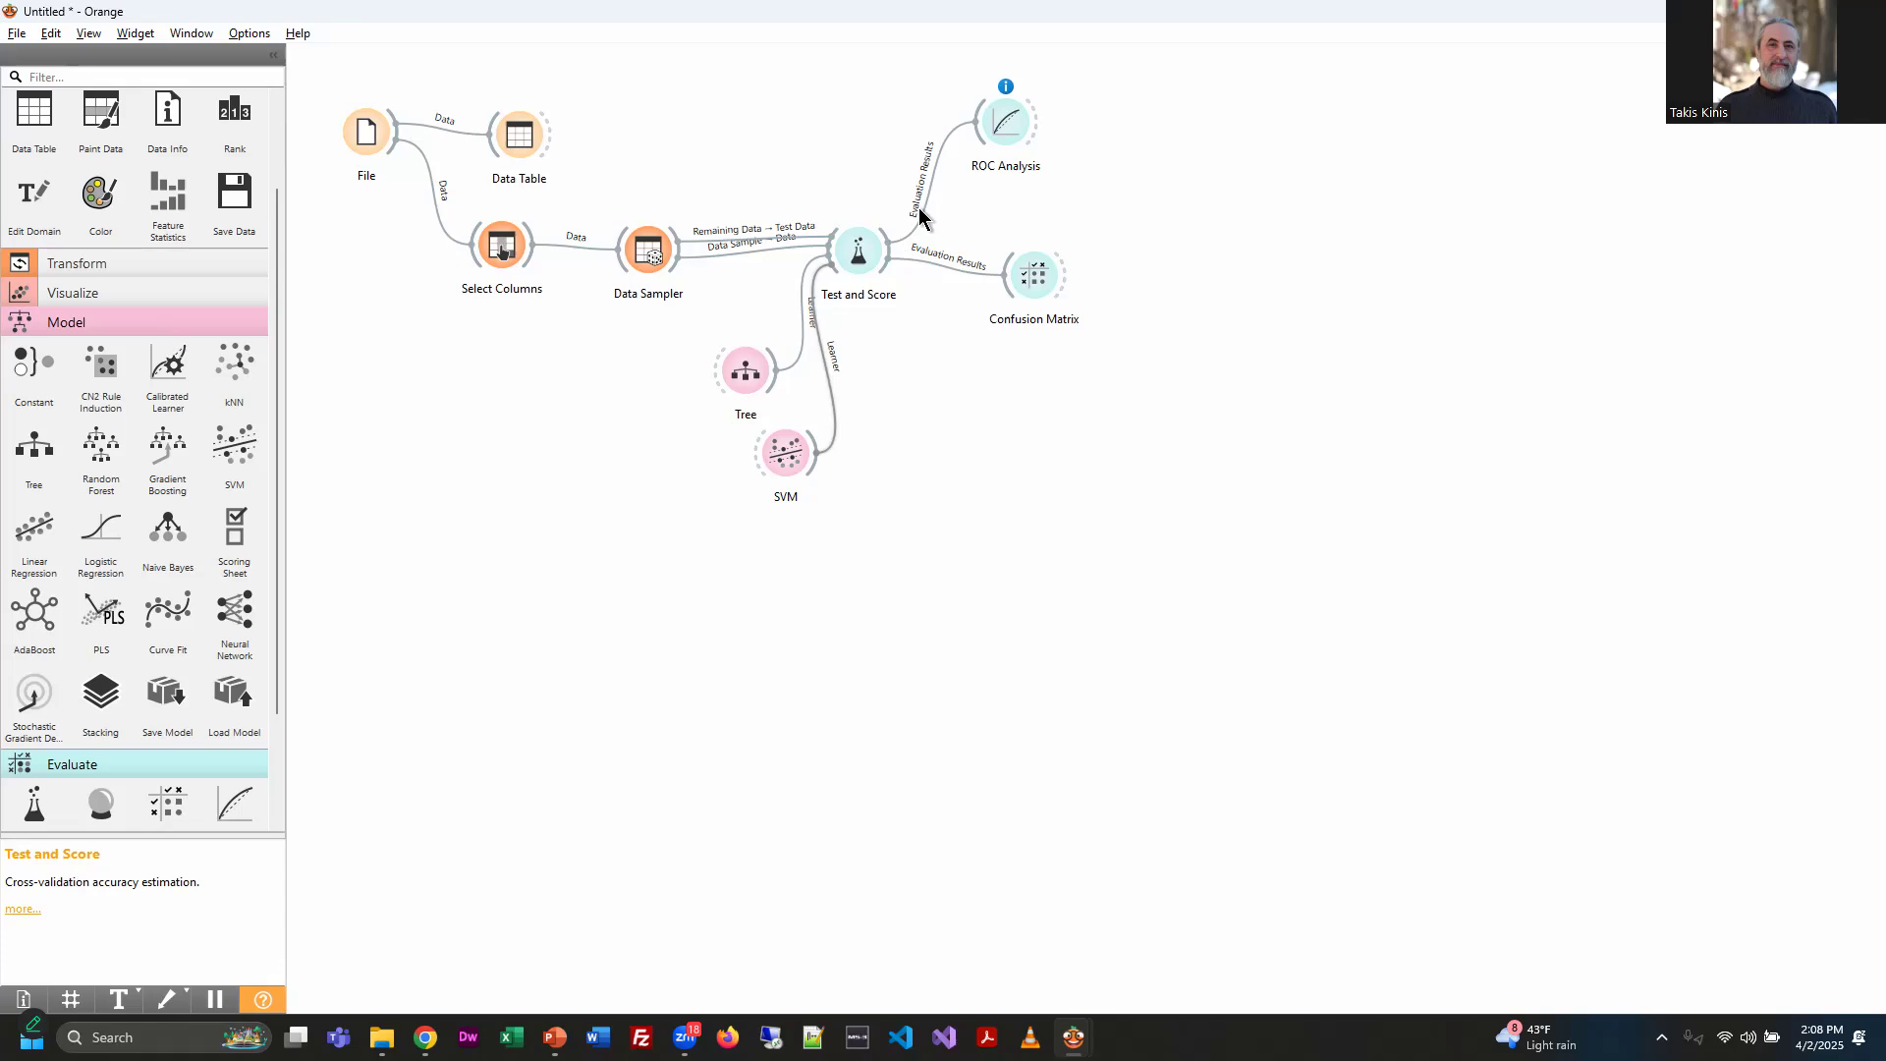
pyautogui.doubleClick(858, 257)
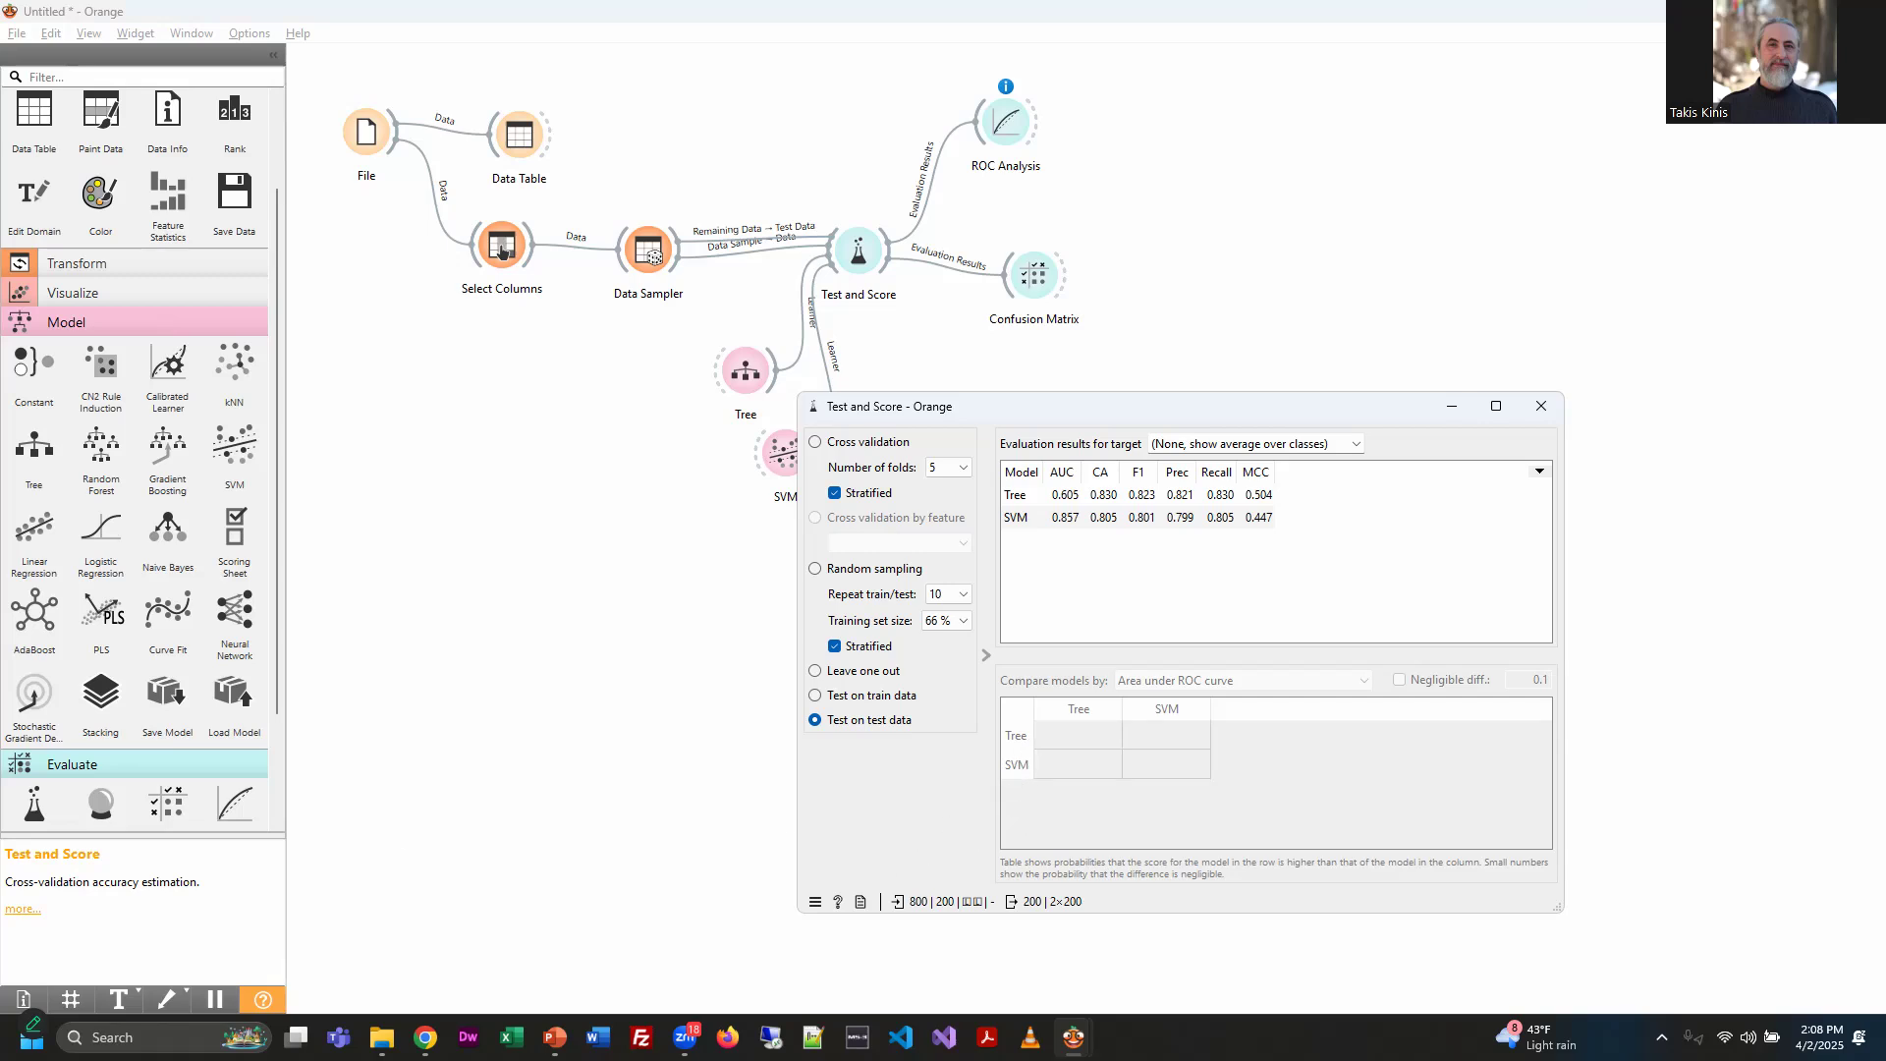
pyautogui.hotkey('alt', 'Tab')
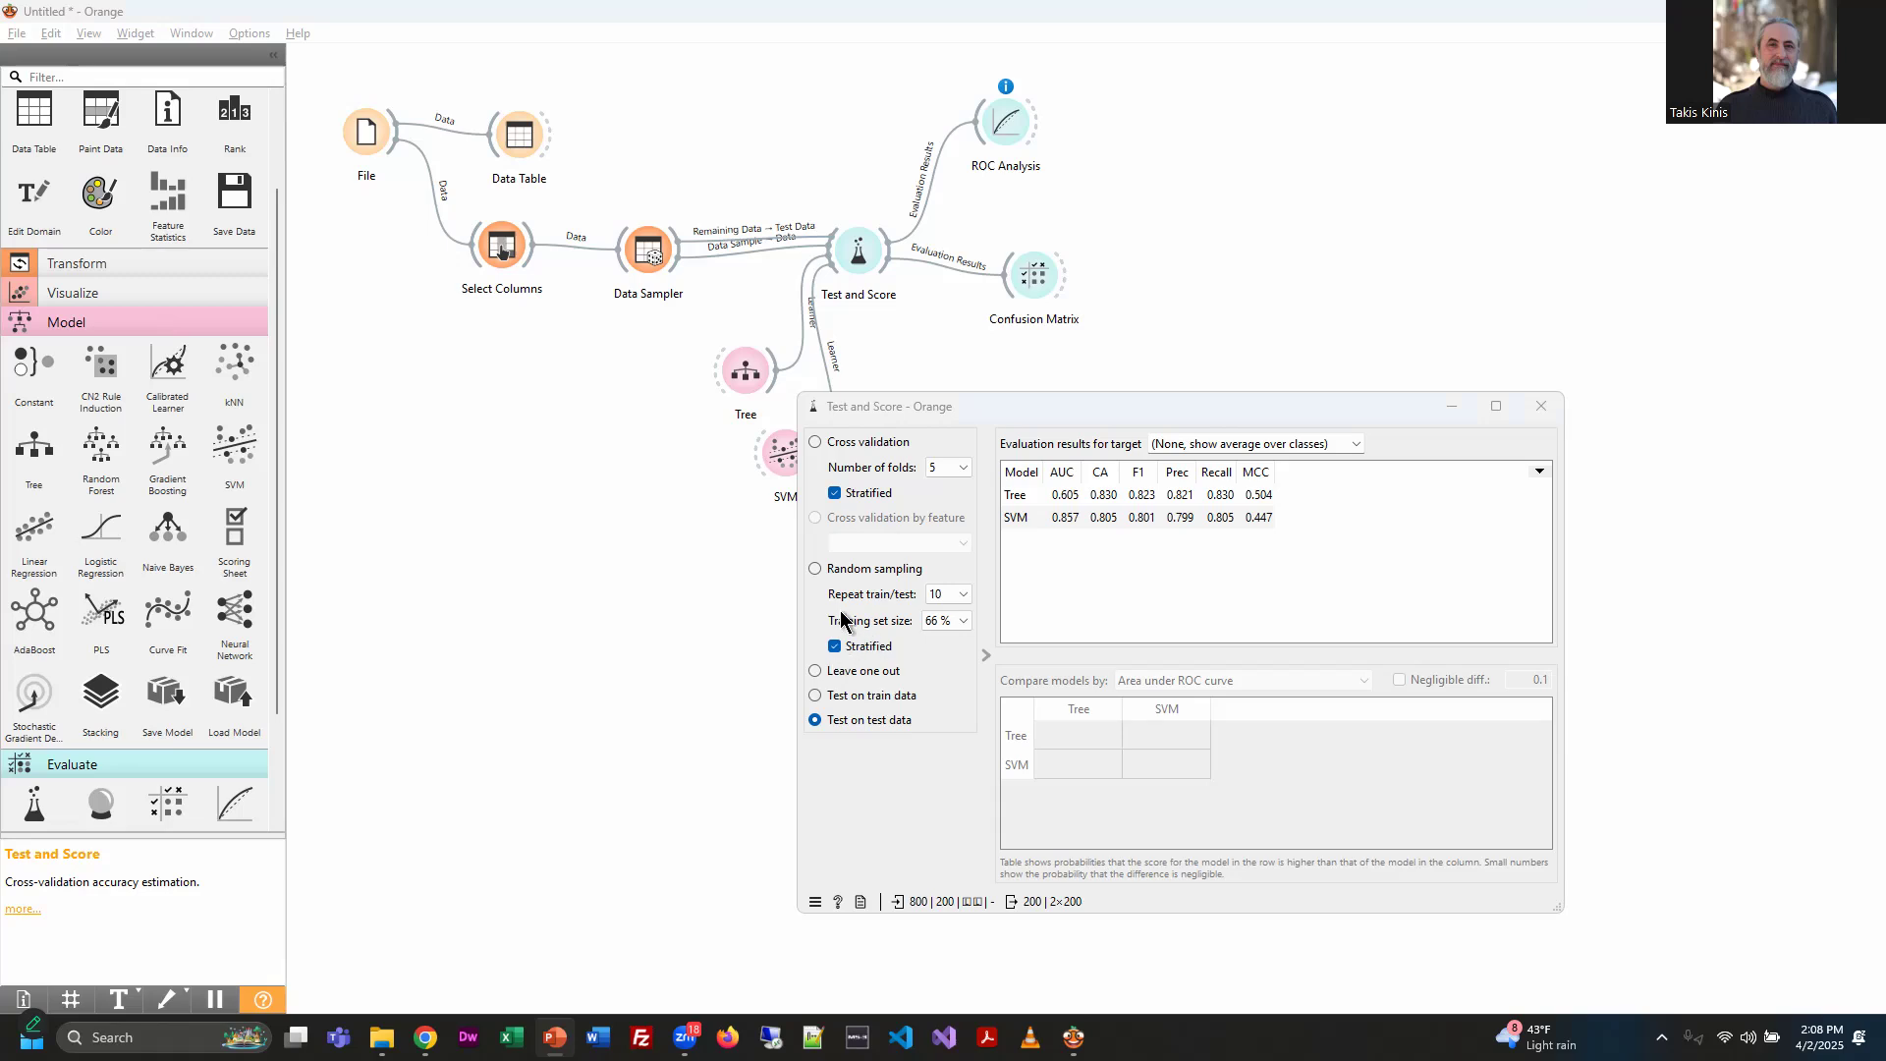
pyautogui.click(814, 443)
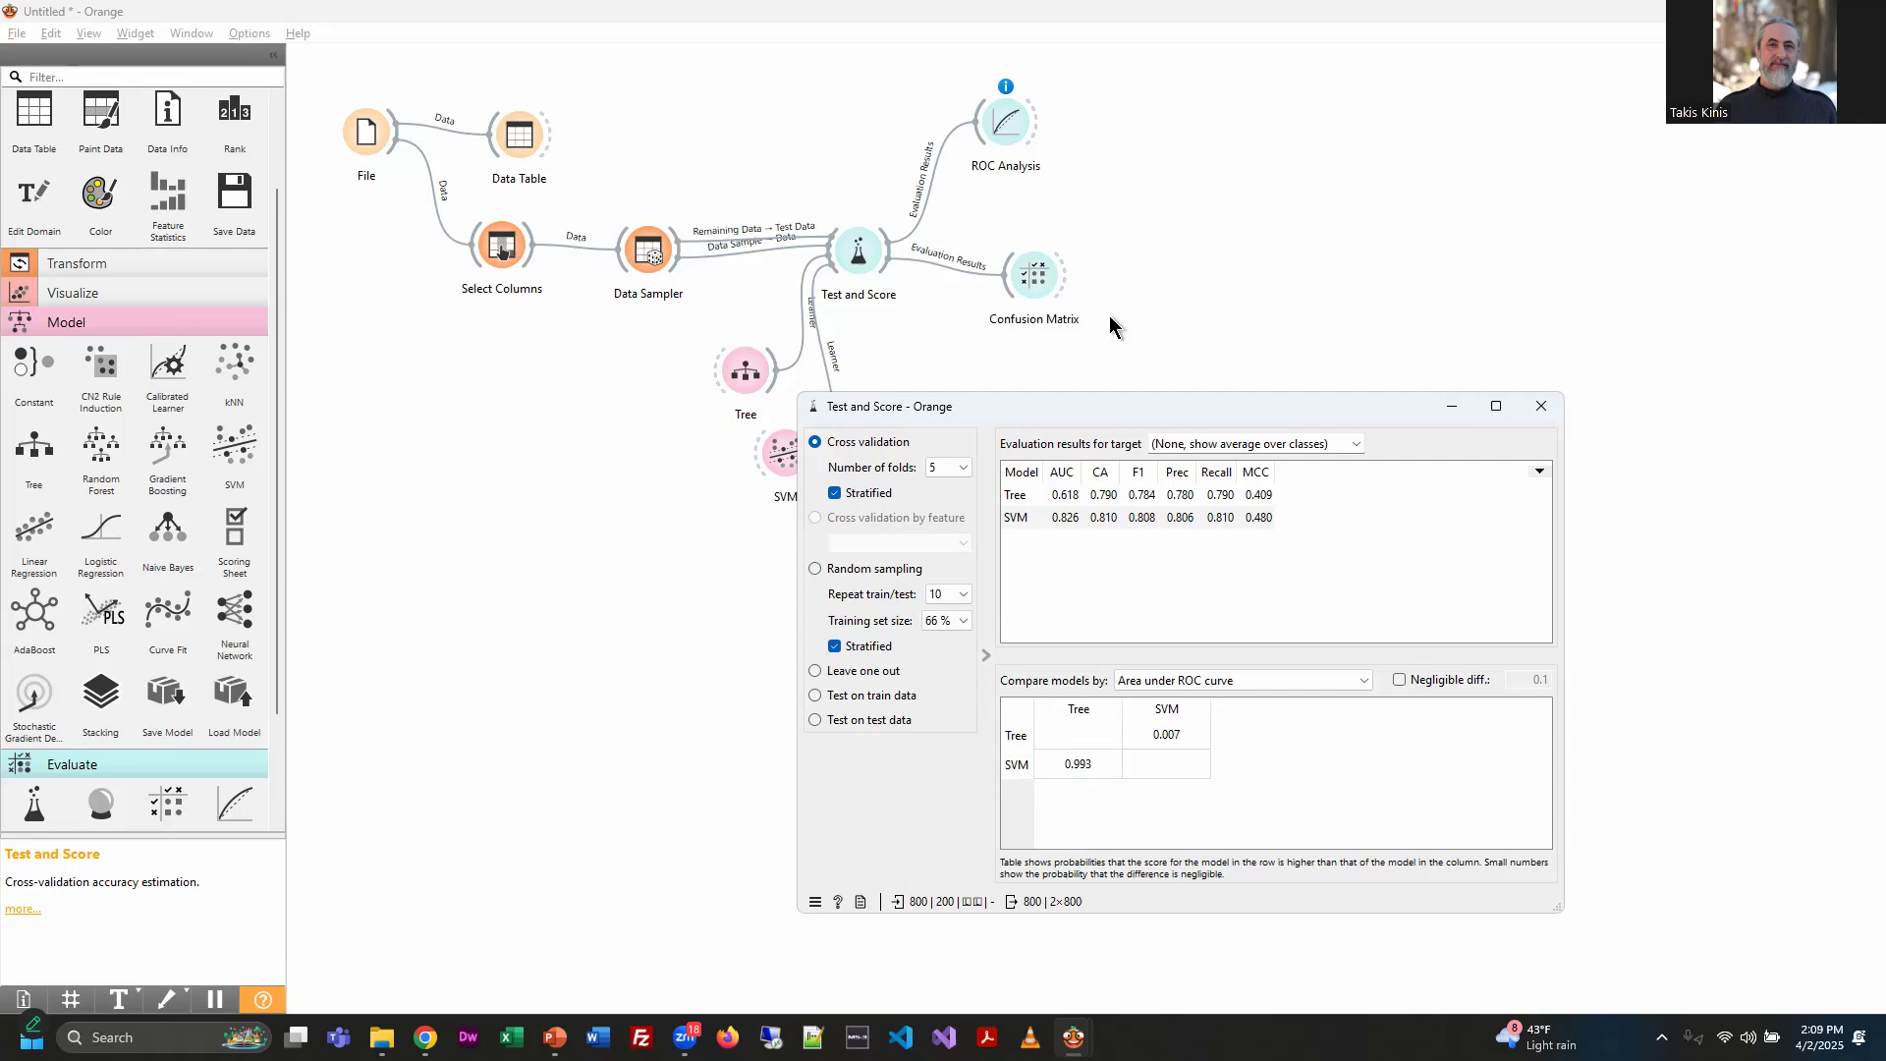
pyautogui.click(1543, 408)
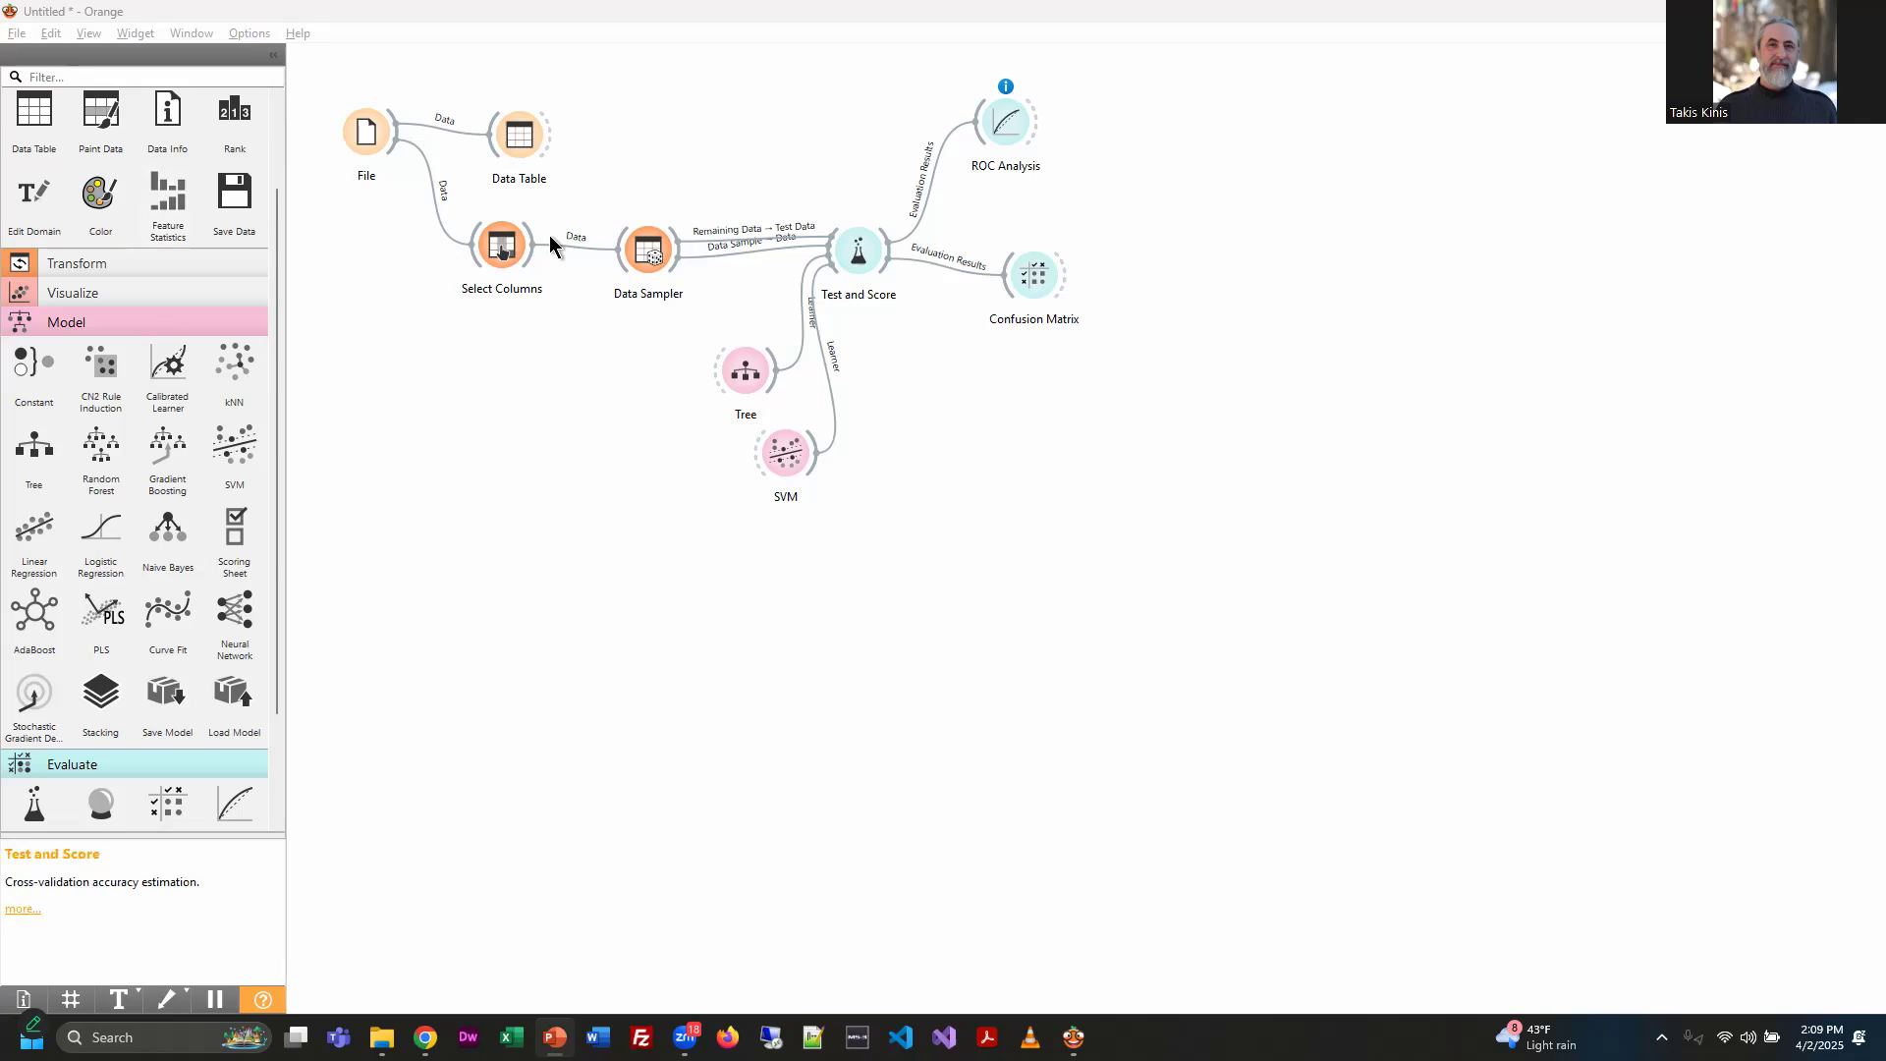
# Open the Confusion Matrix, examine the counts for Tree and SVM, and dismiss the hint about selecting cells
pyautogui.doubleClick(1029, 285)
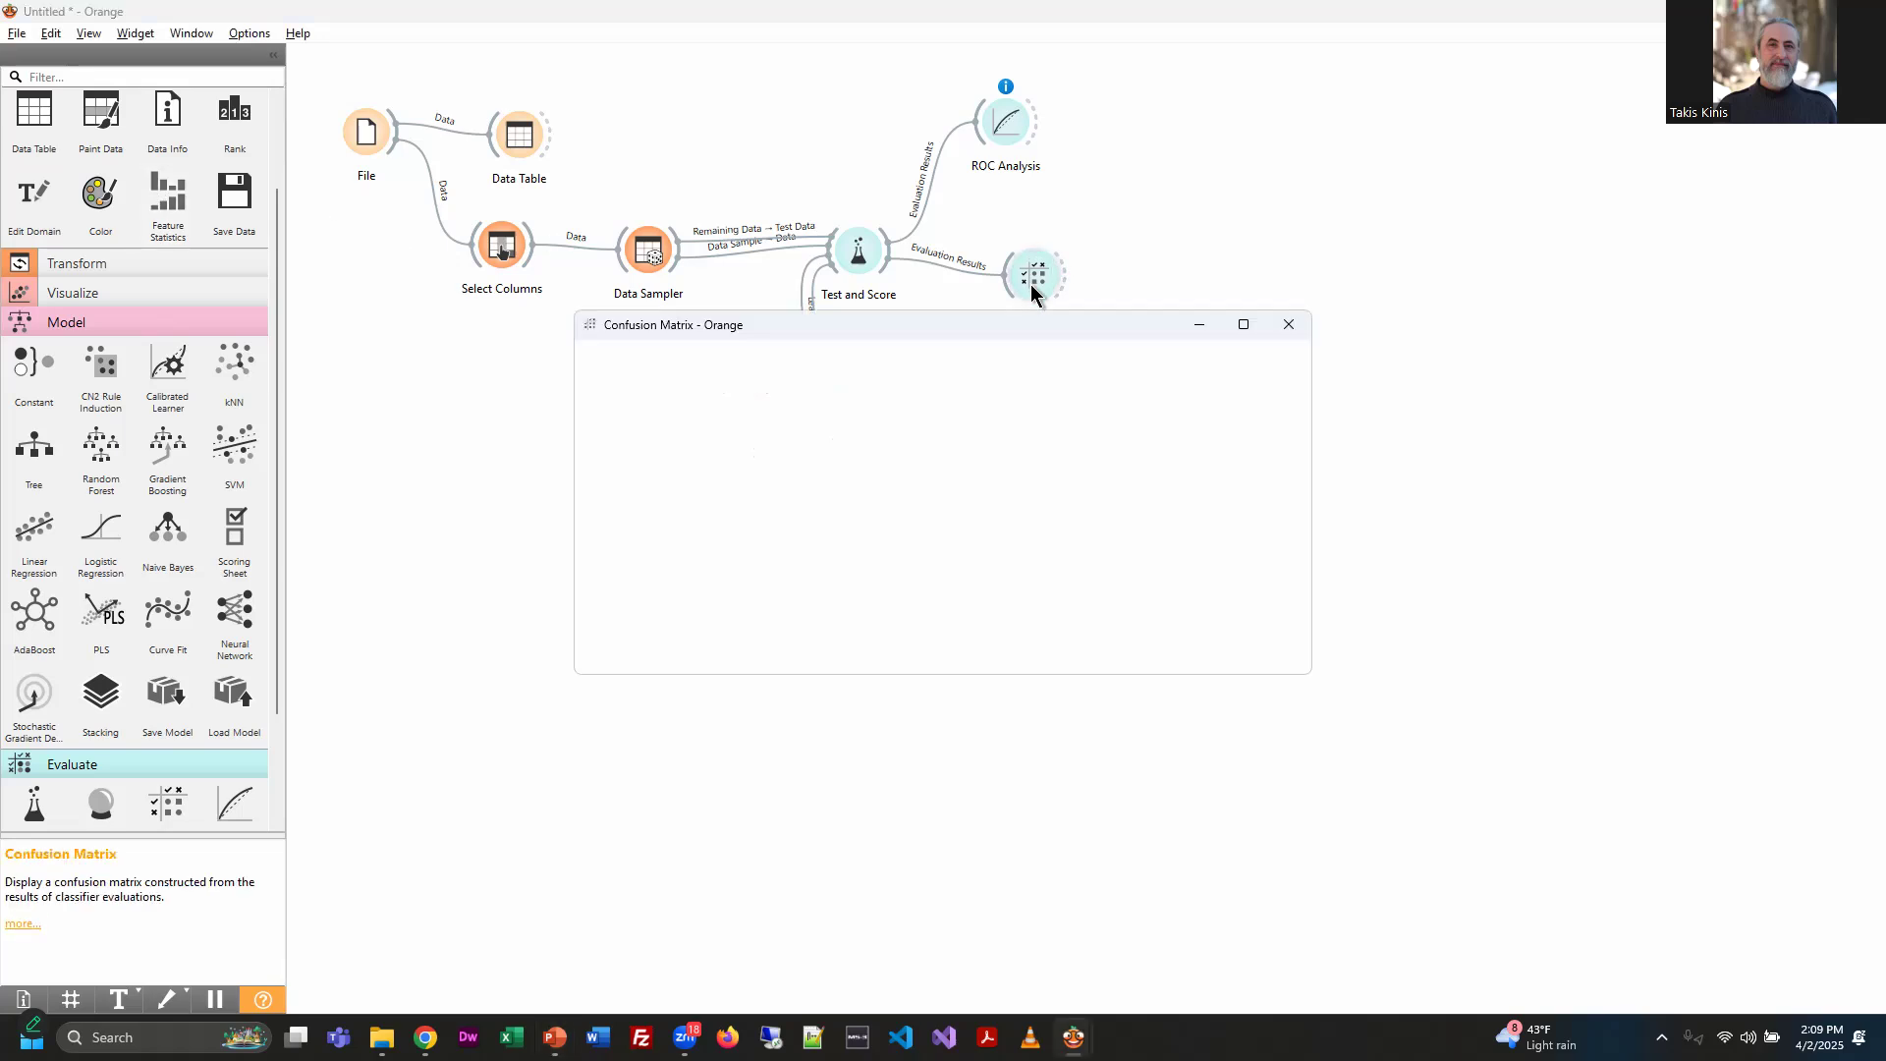
pyautogui.moveTo(893, 324); pyautogui.dragTo(1259, 439)
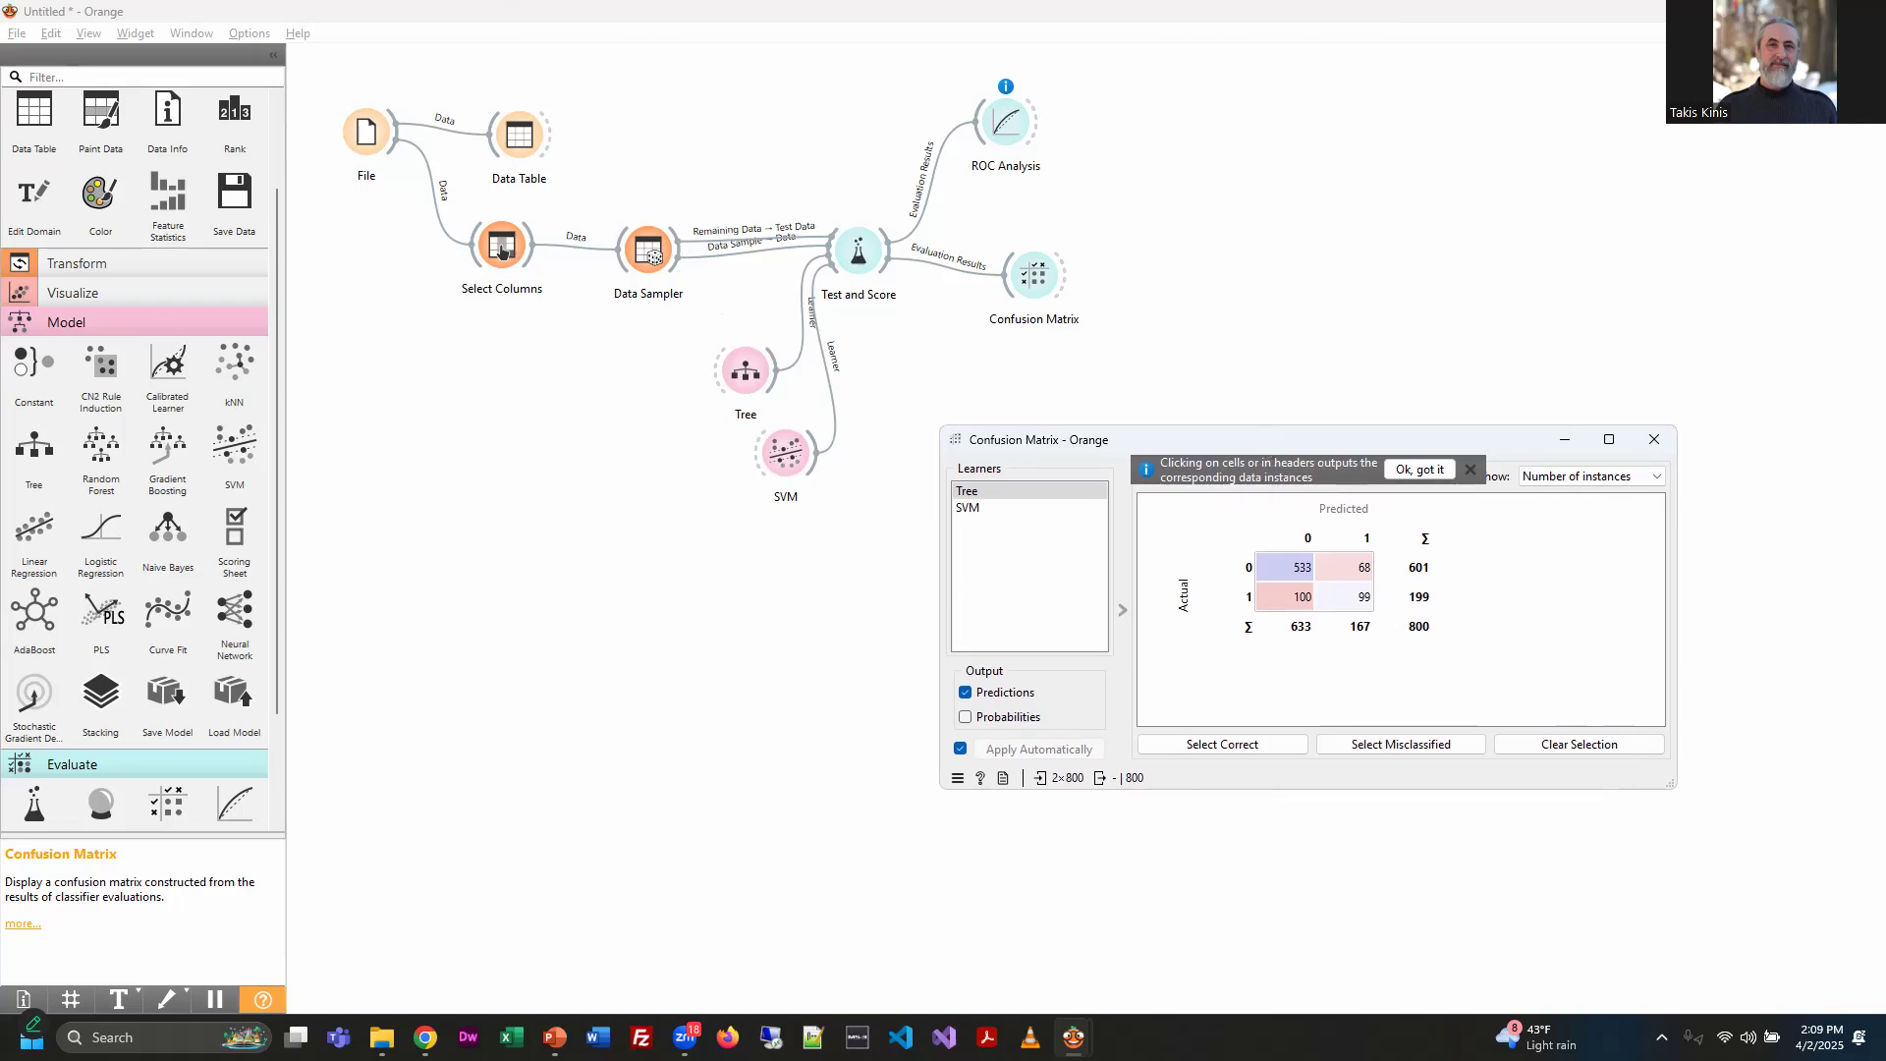
pyautogui.hotkey('alt', 'Tab')
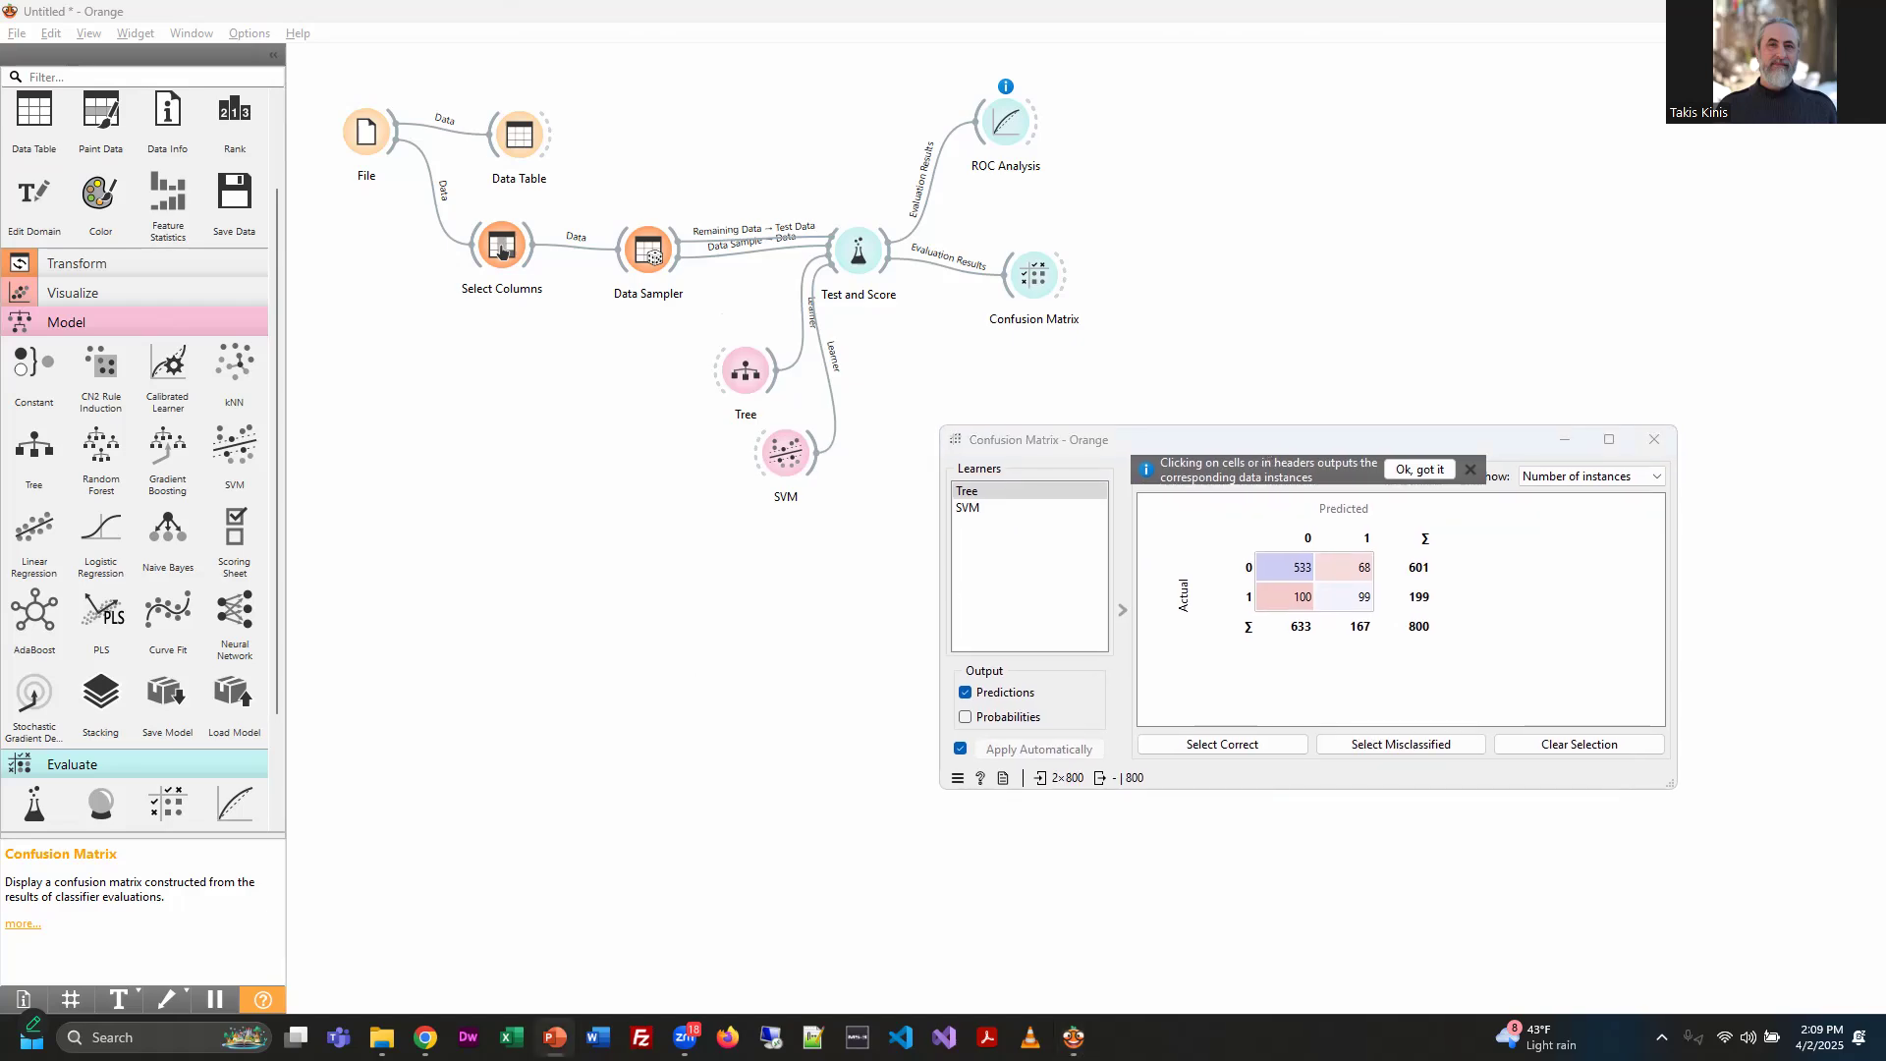
pyautogui.click(970, 497)
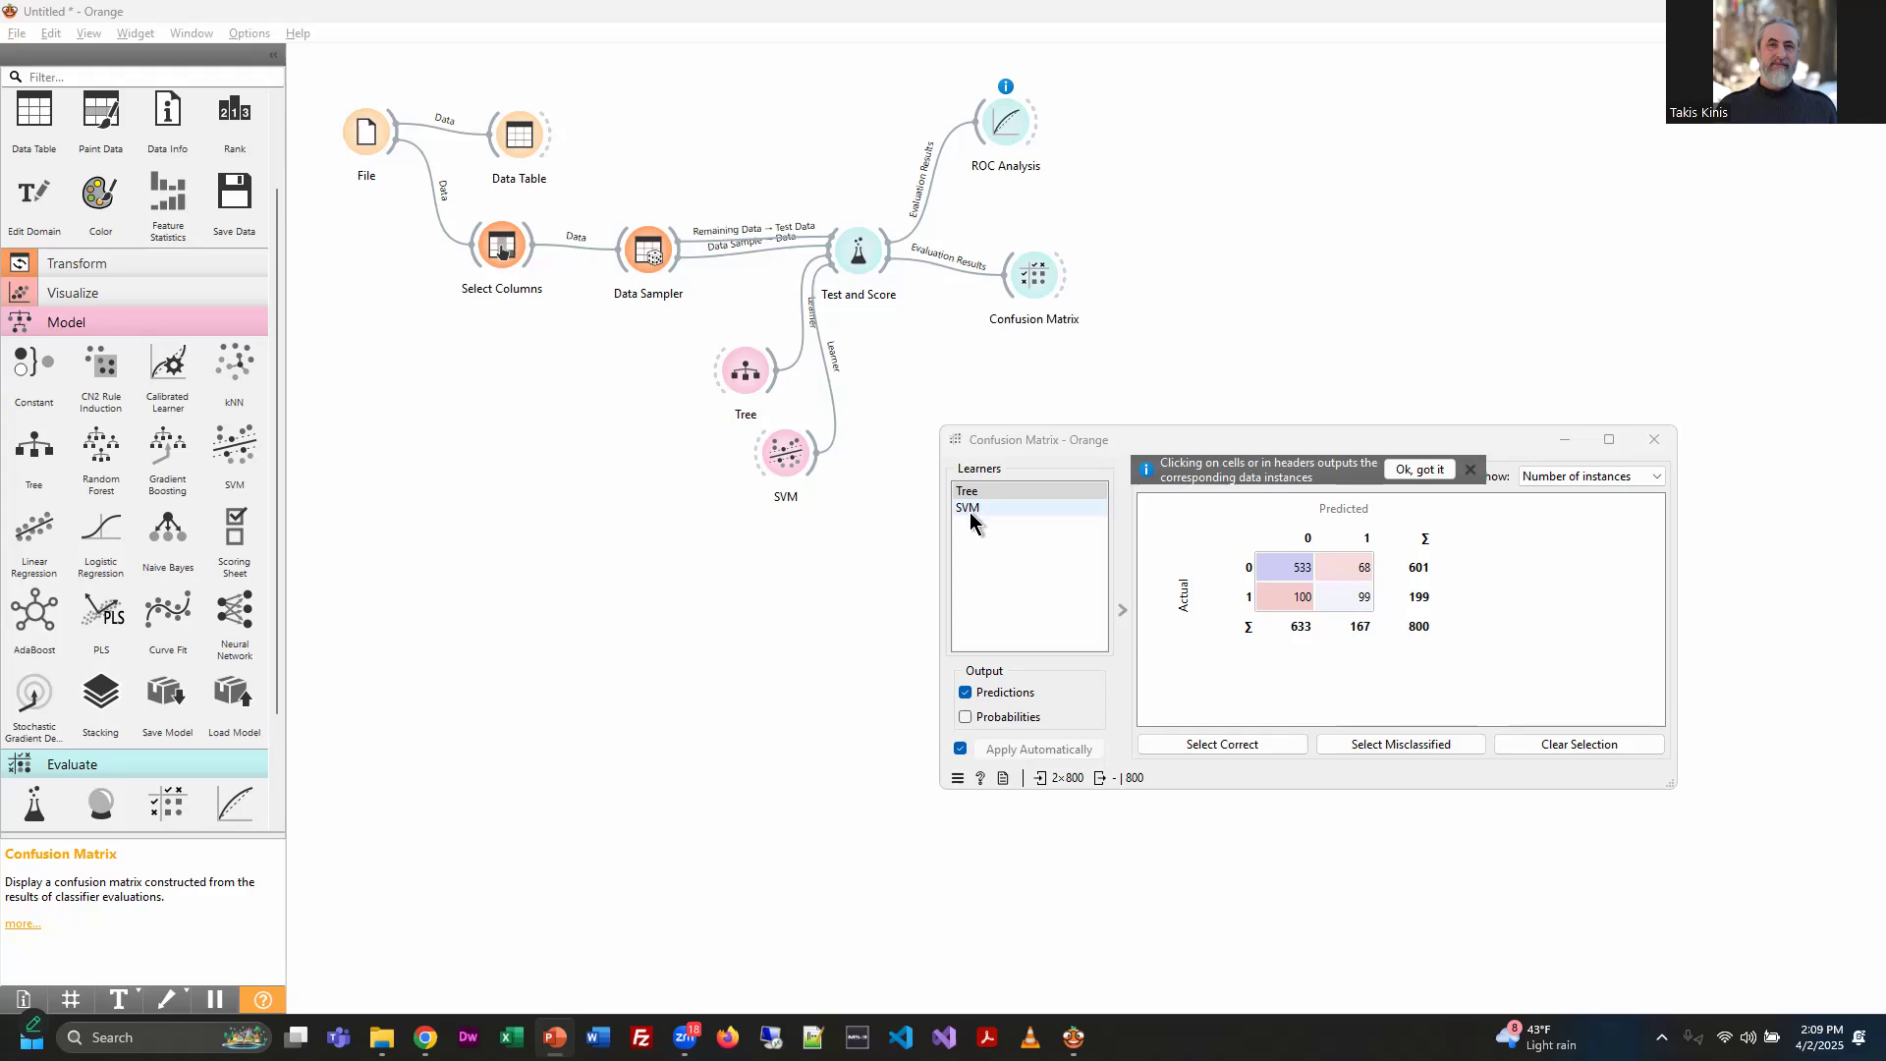
pyautogui.click(970, 509)
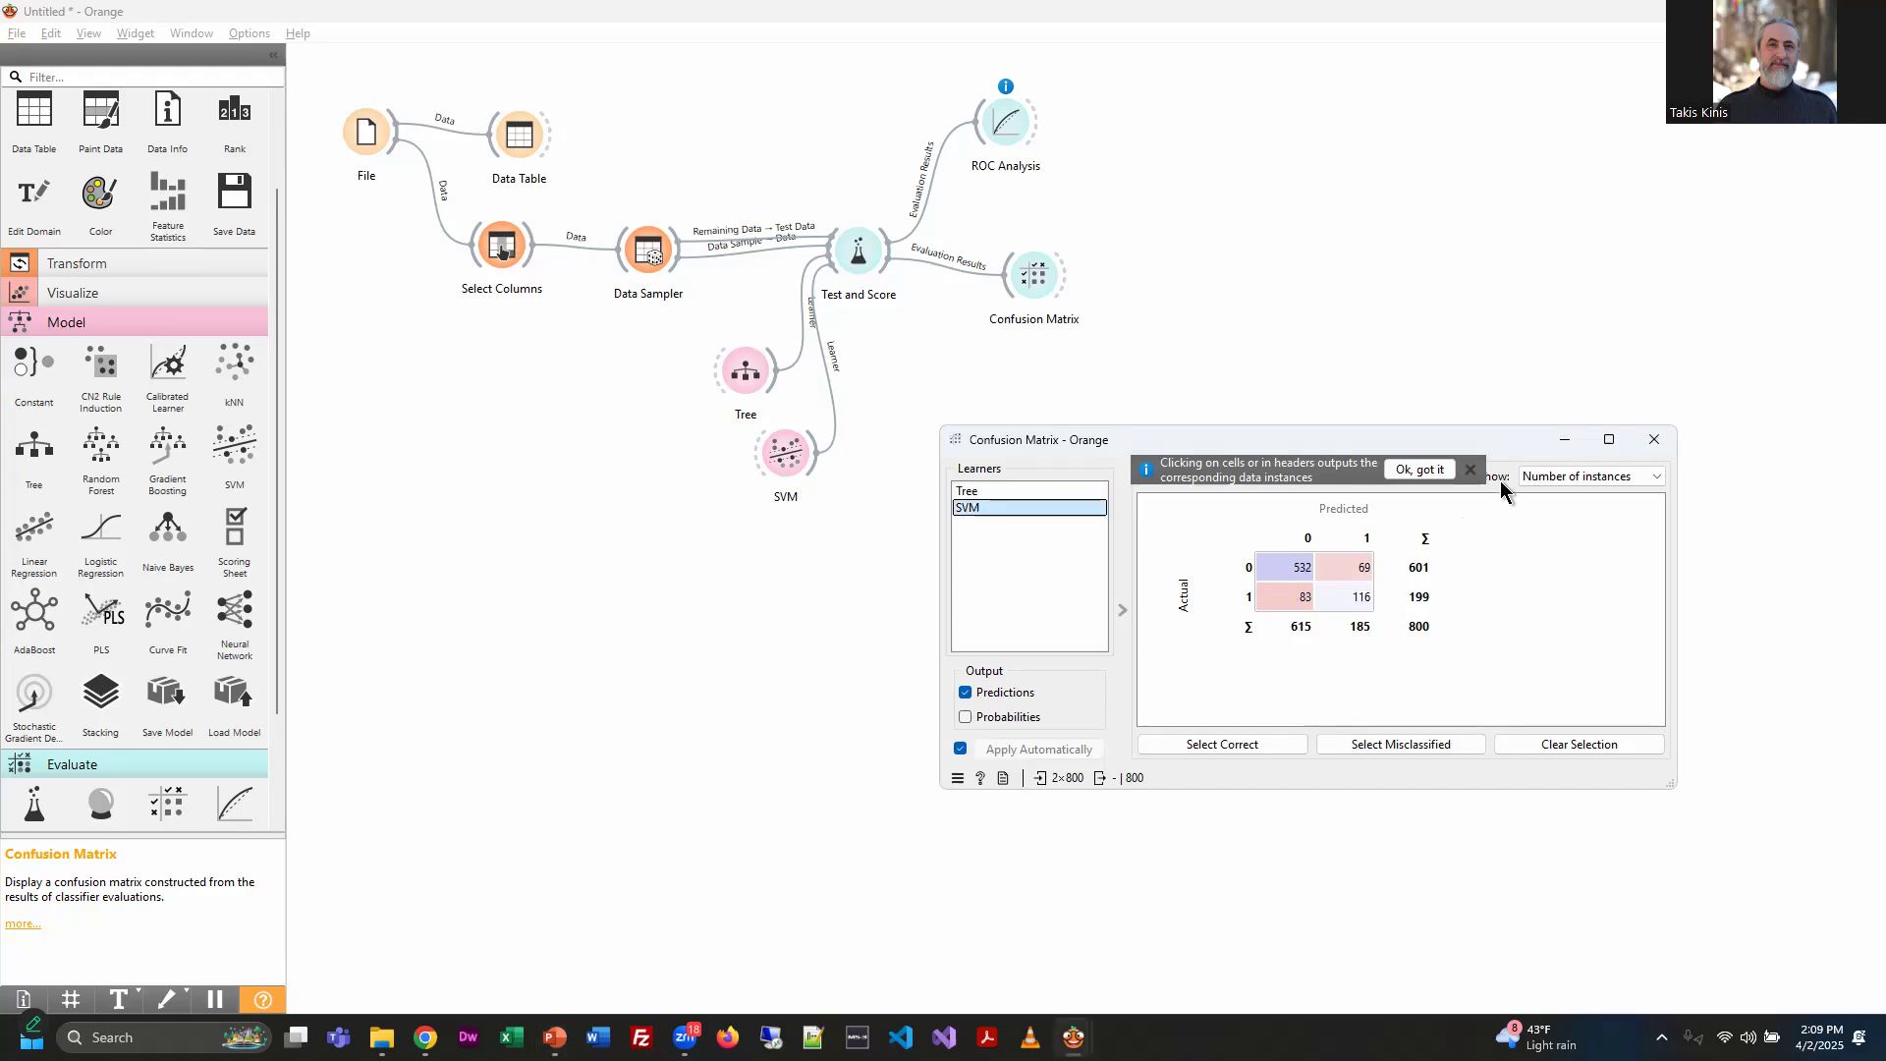
pyautogui.click(1404, 474)
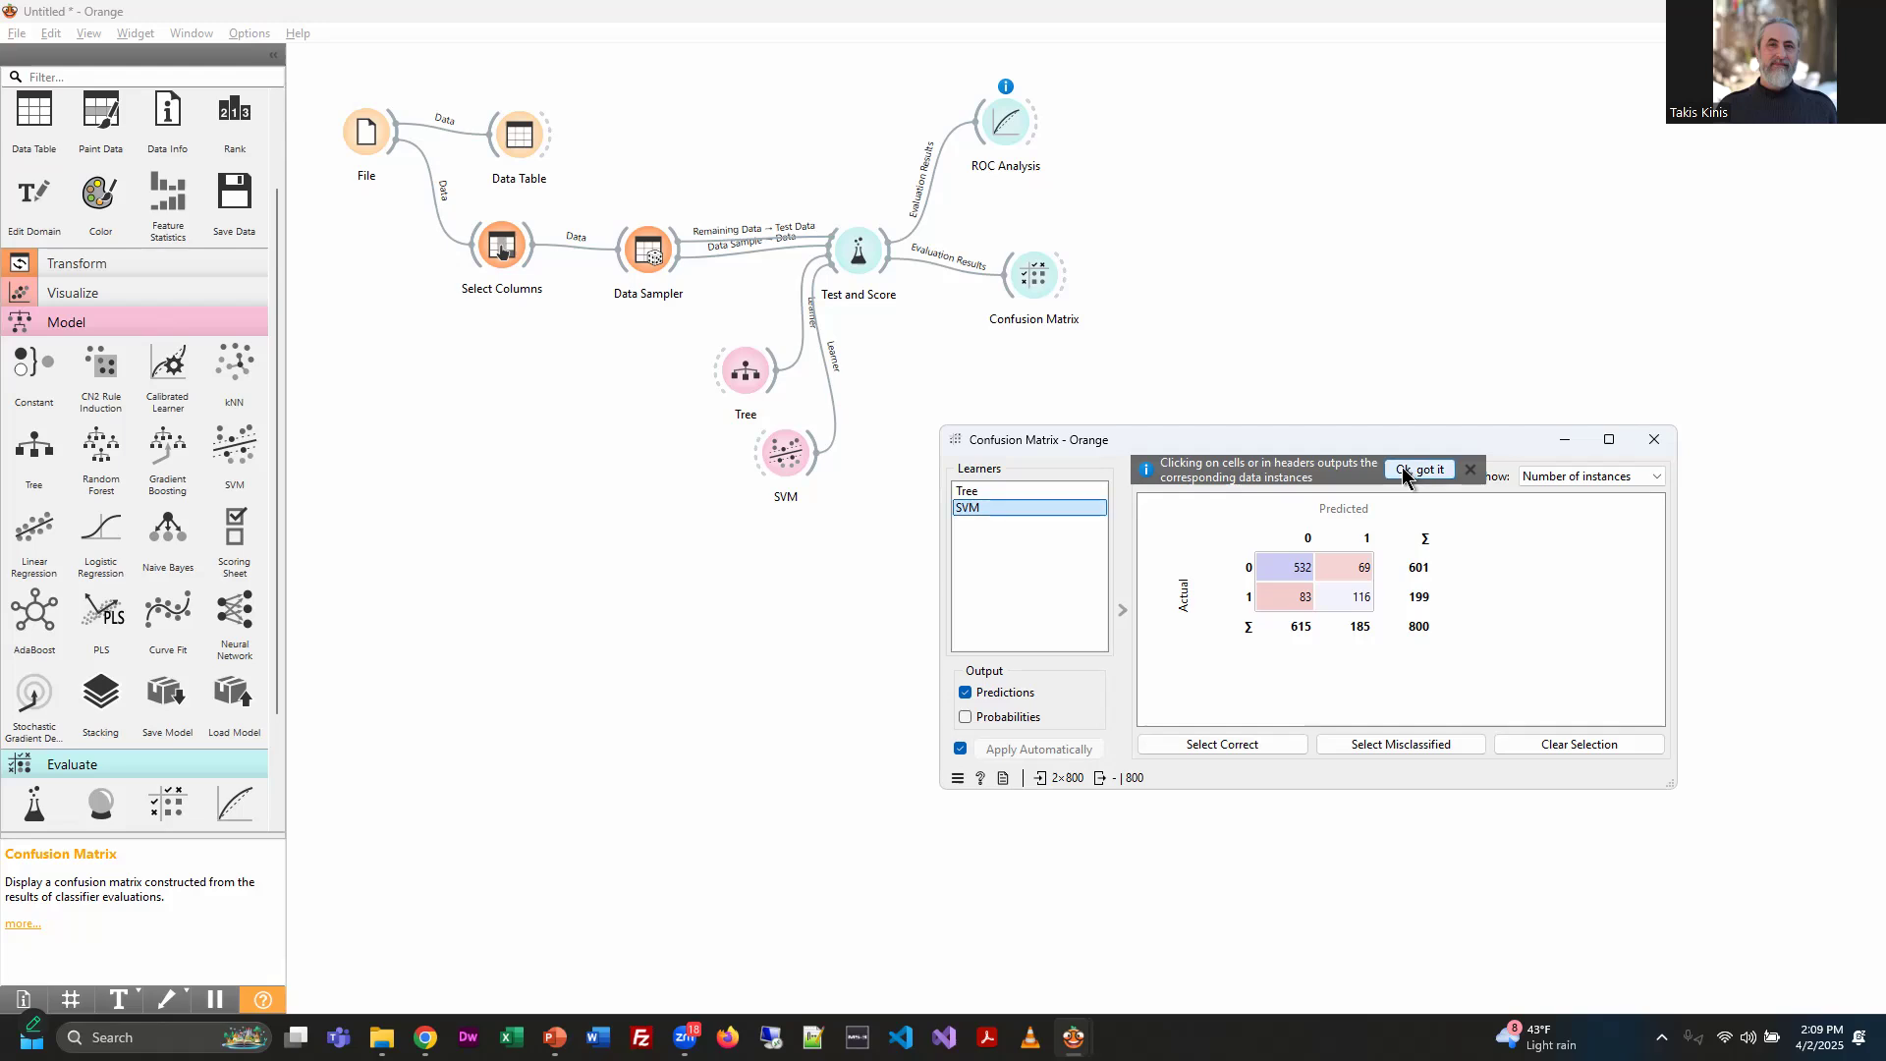
pyautogui.click(1404, 472)
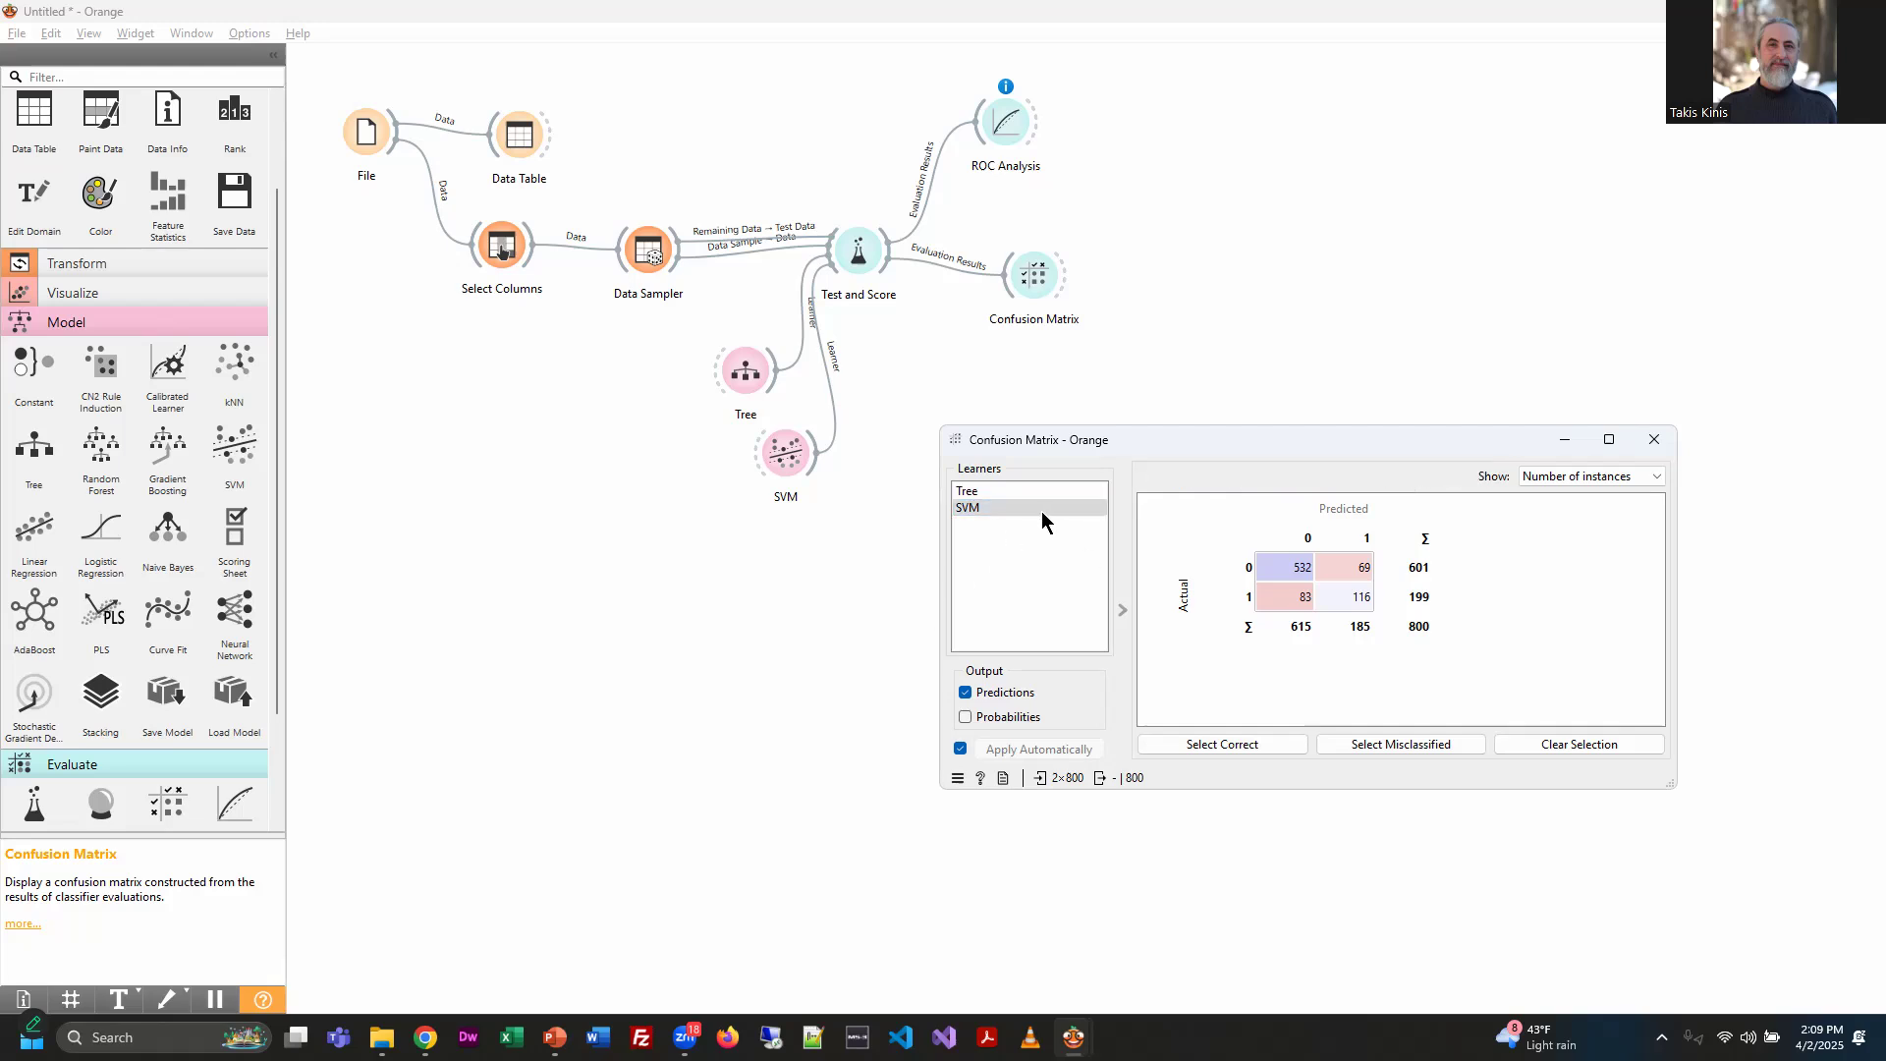
# Enlarge the Confusion Matrix window, compare the misclassified counts of Tree and SVM, and close the window
pyautogui.click(967, 507)
pyautogui.click(1210, 748)
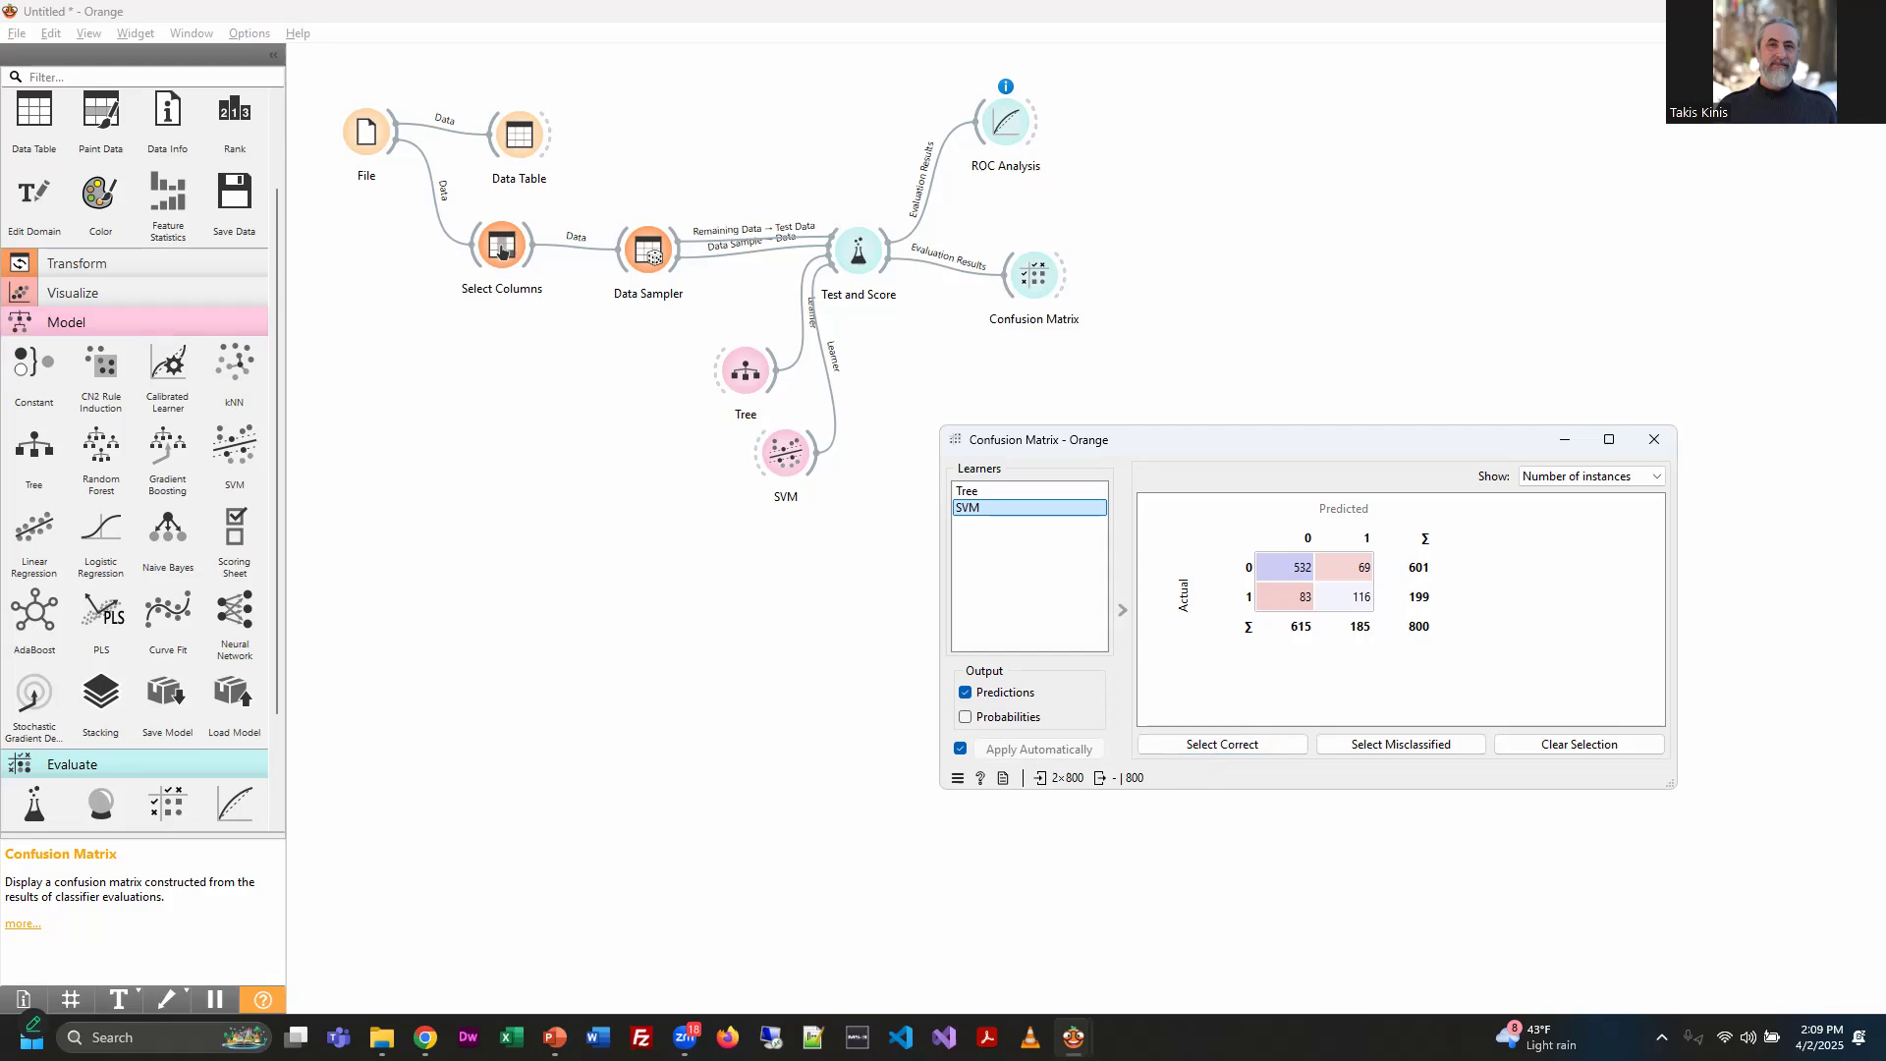
pyautogui.moveTo(1287, 791); pyautogui.dragTo(1277, 838)
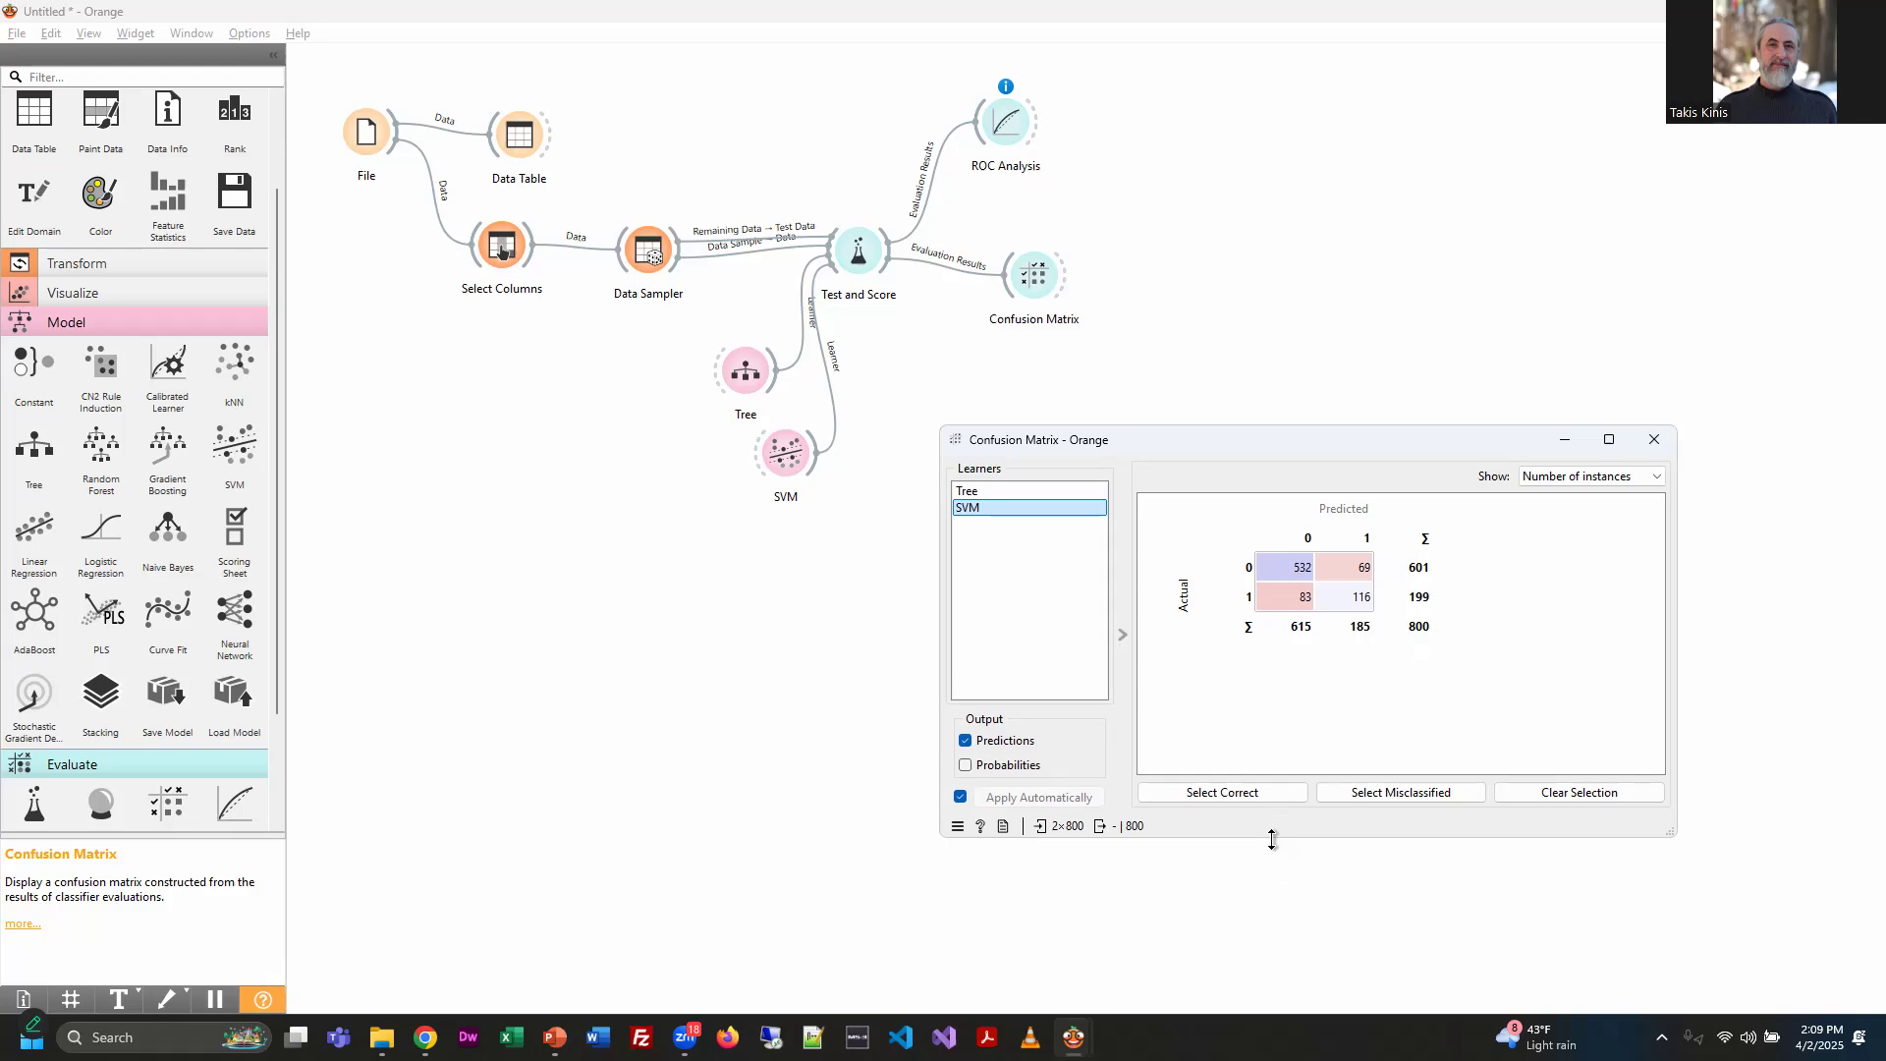
pyautogui.click(1122, 638)
pyautogui.click(1122, 640)
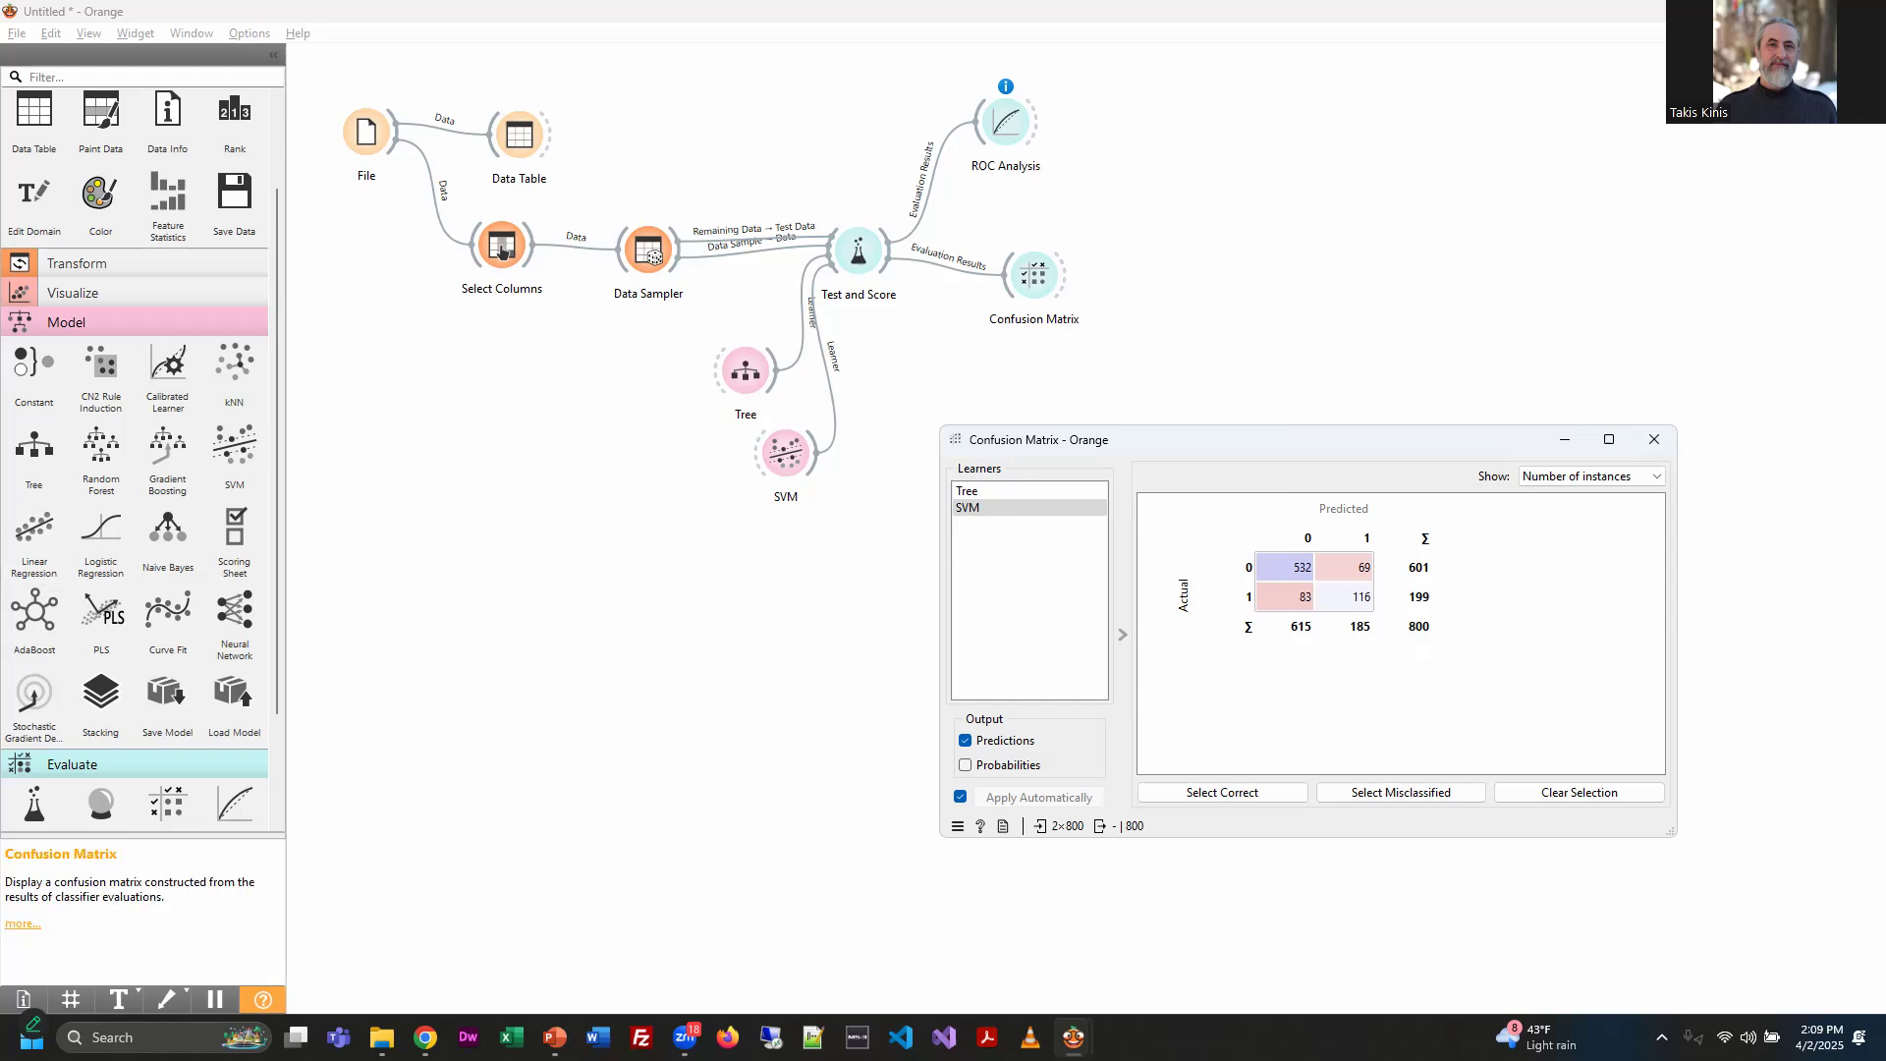
pyautogui.hotkey('alt', 'Tab')
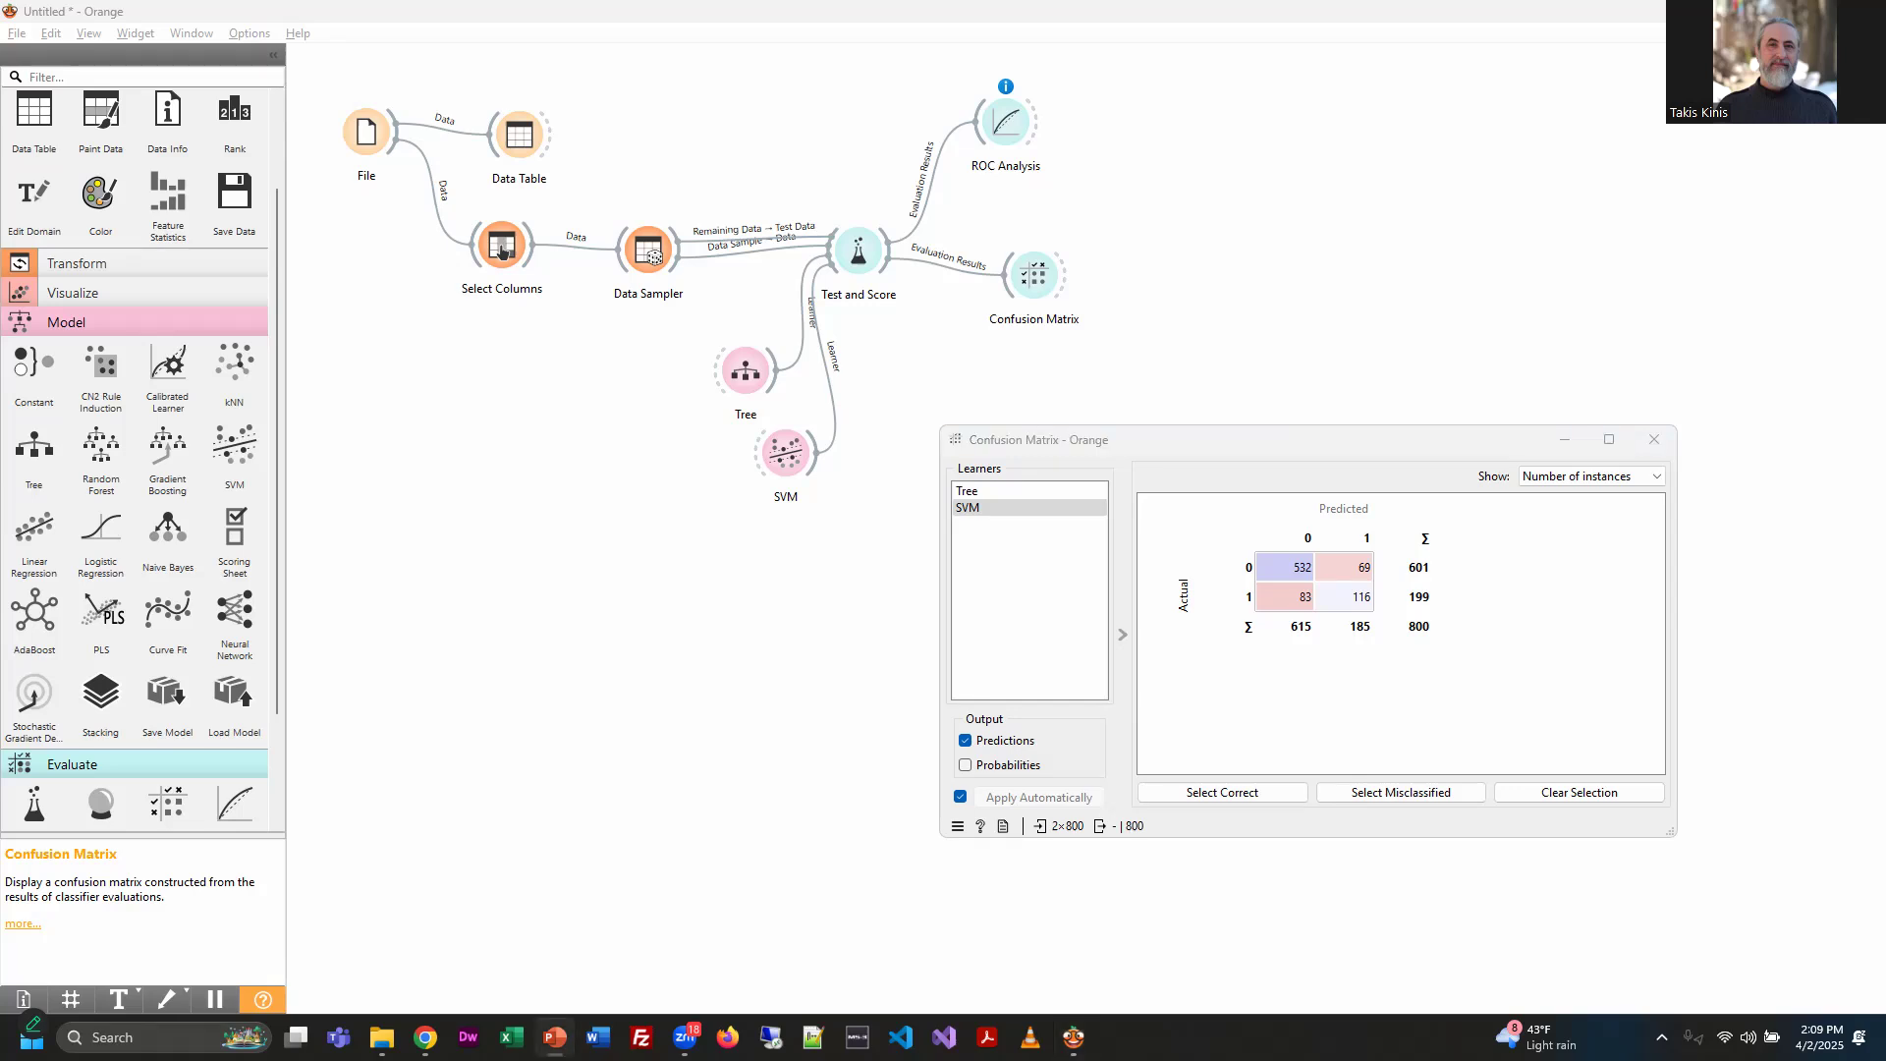
pyautogui.click(963, 496)
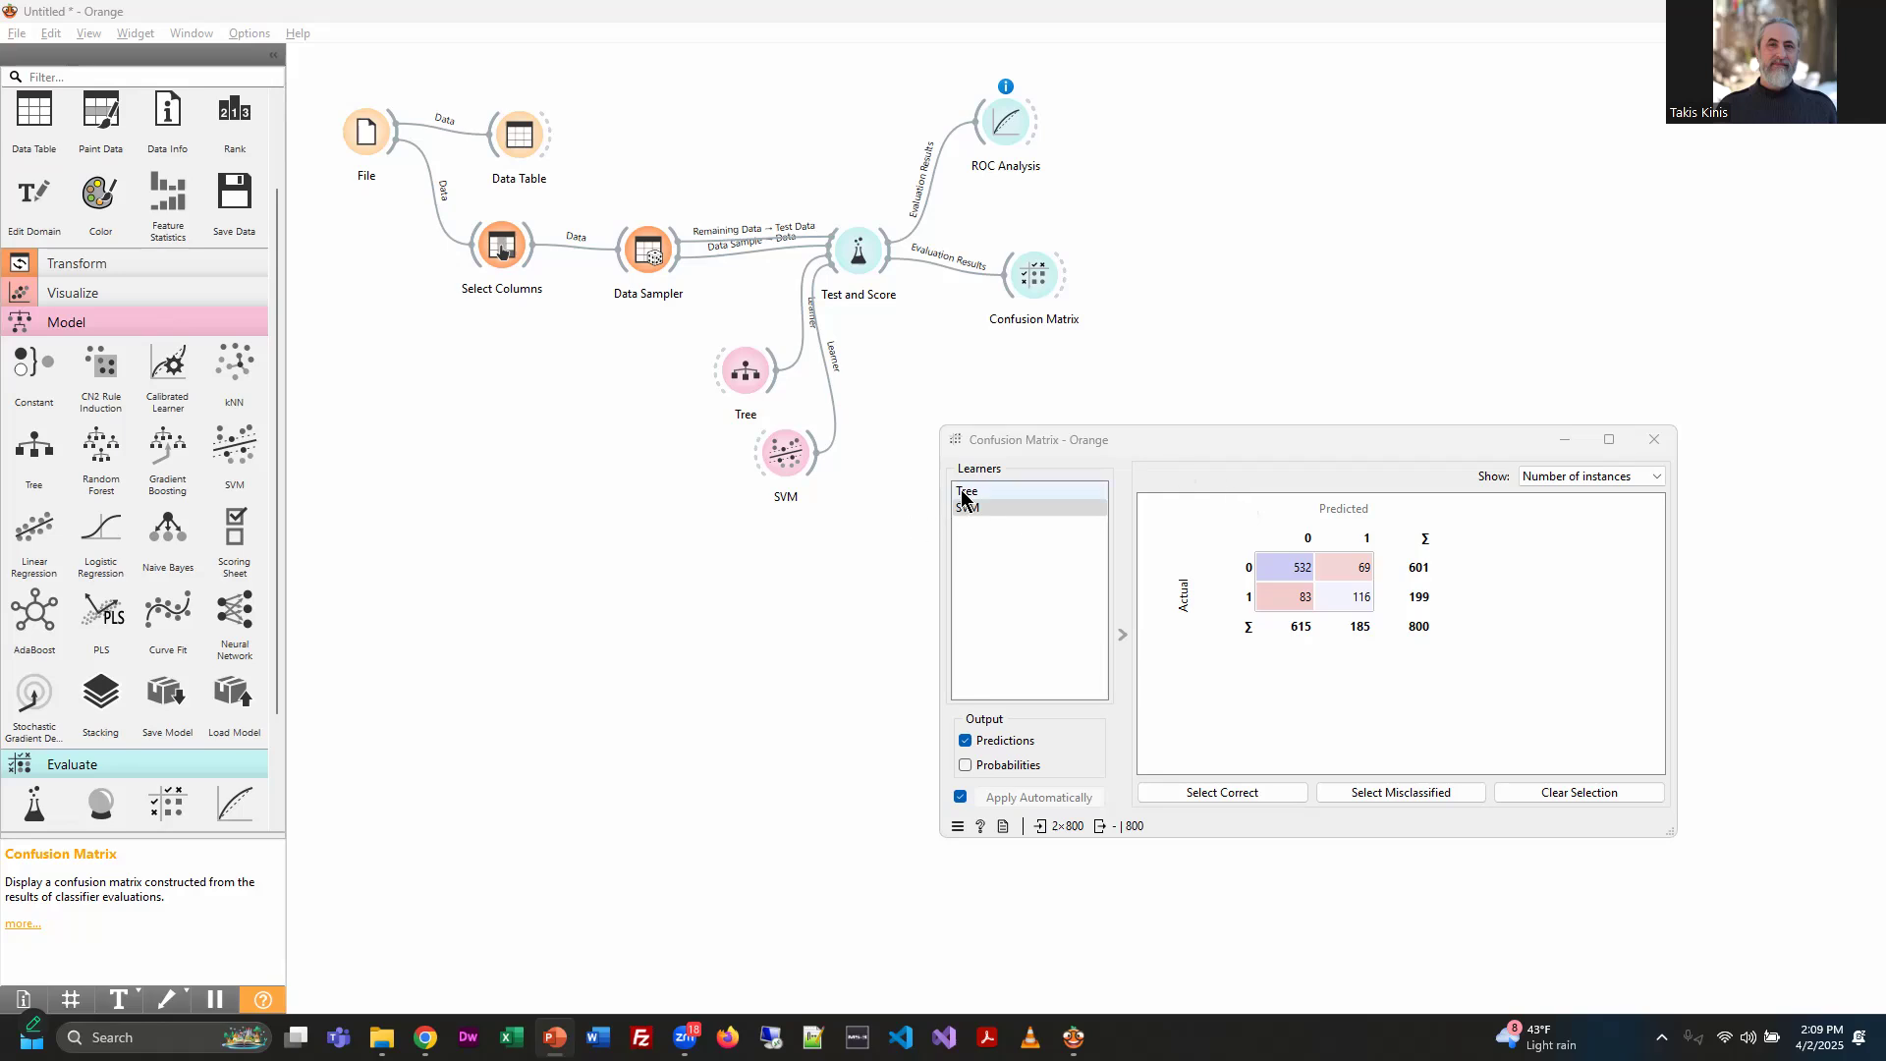
pyautogui.click(962, 509)
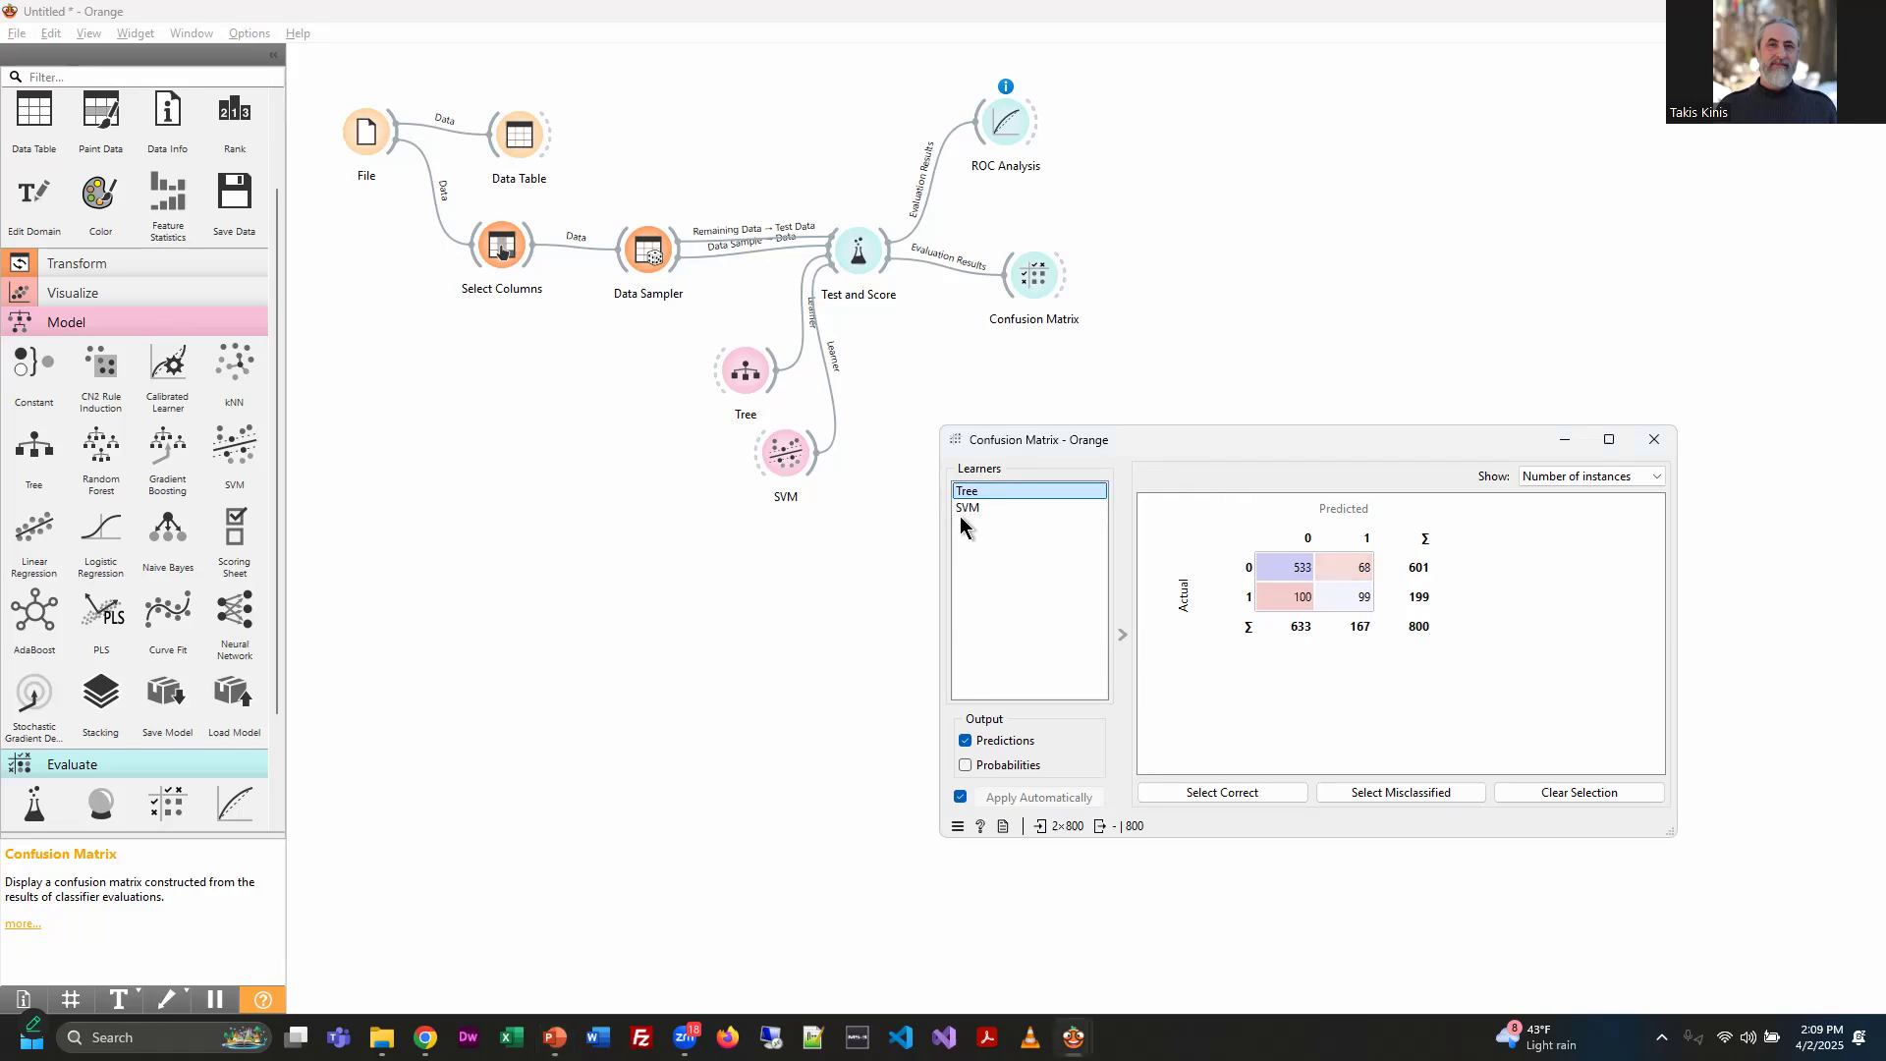
pyautogui.click(963, 491)
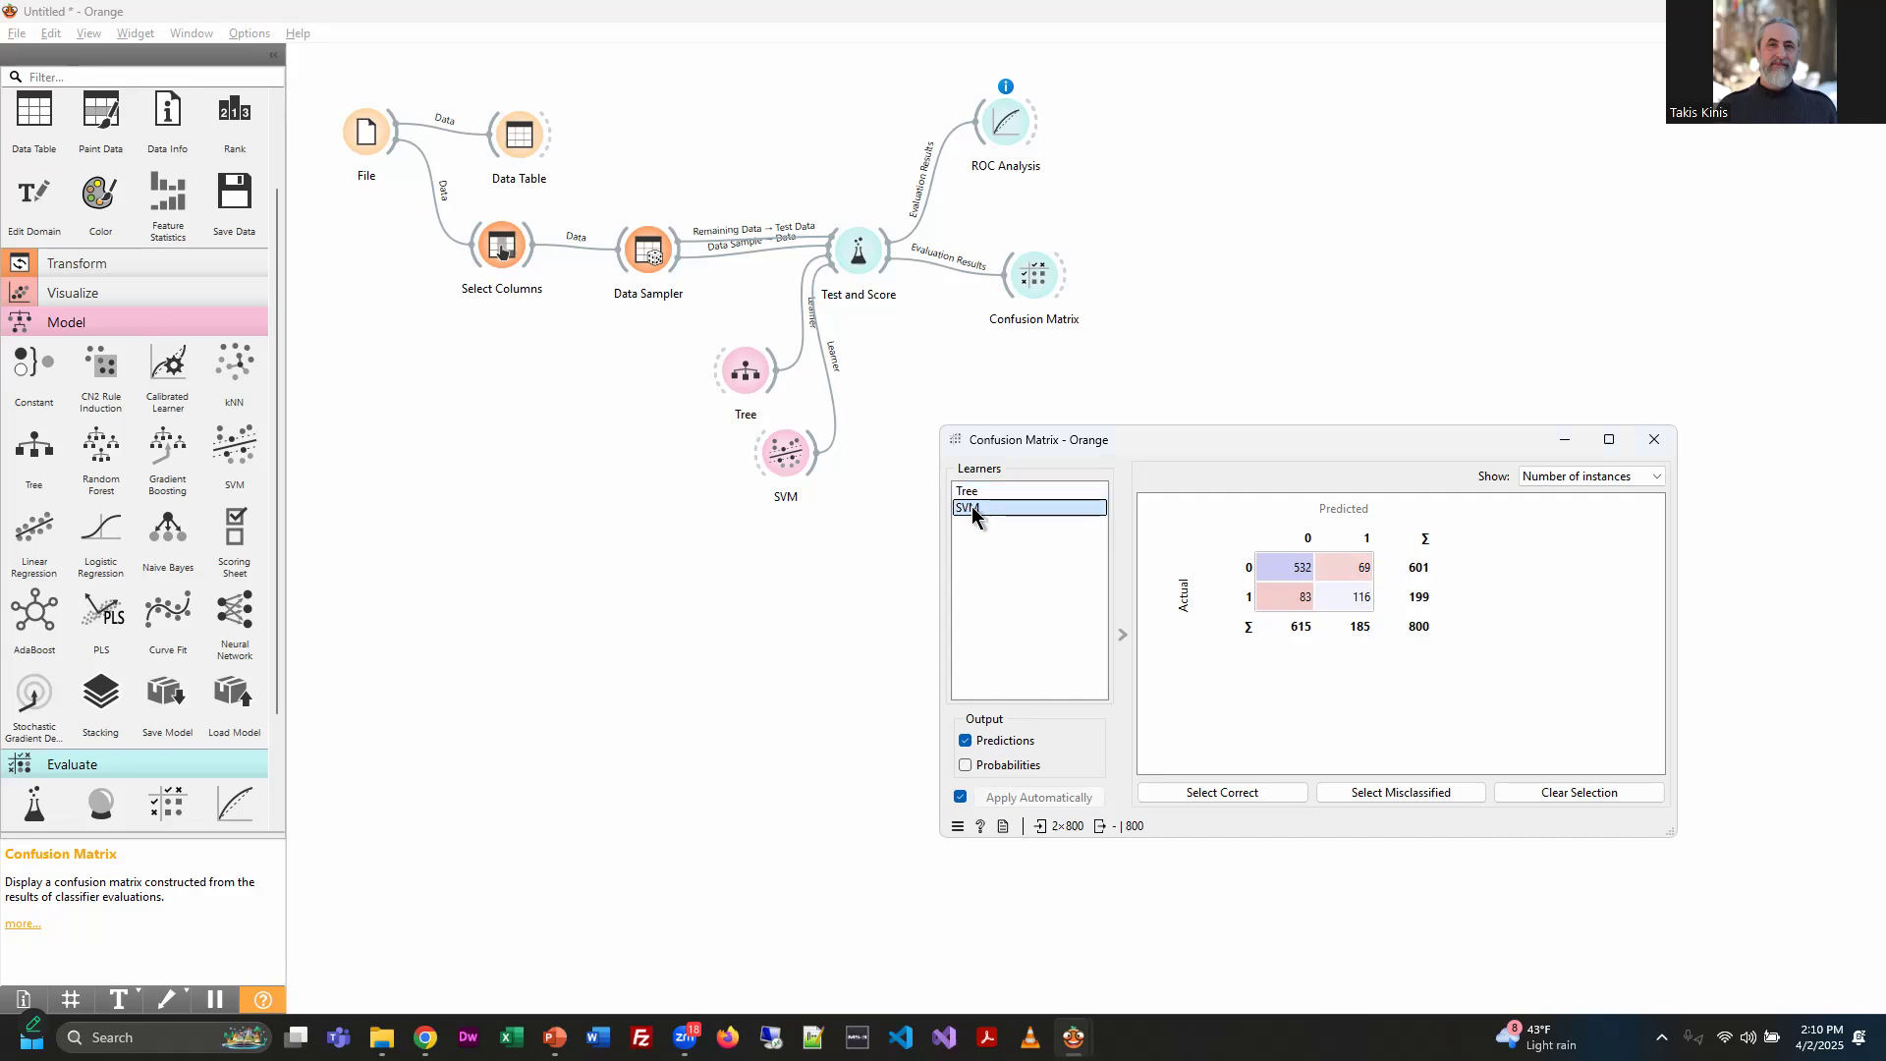
pyautogui.click(970, 509)
pyautogui.click(1659, 441)
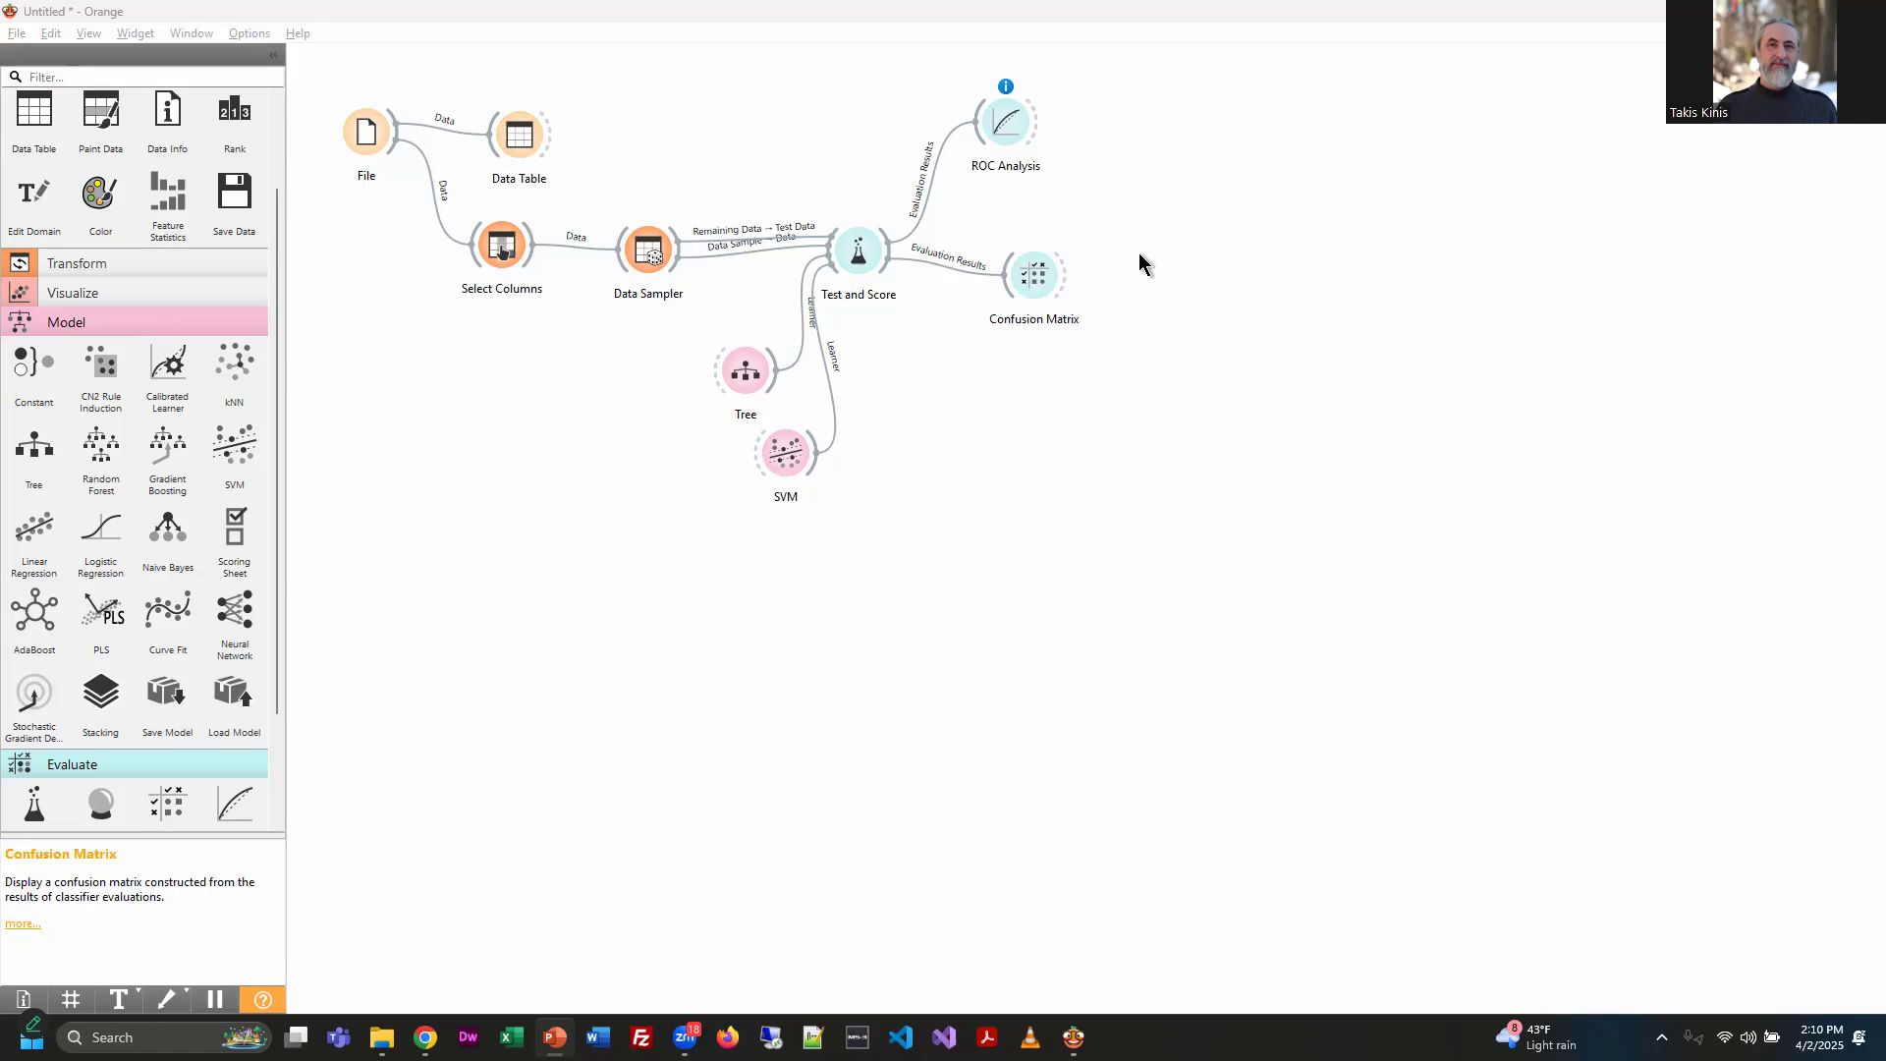
# Open ROC Analysis and compare the Tree and SVM curves for target 0
pyautogui.doubleClick(1008, 121)
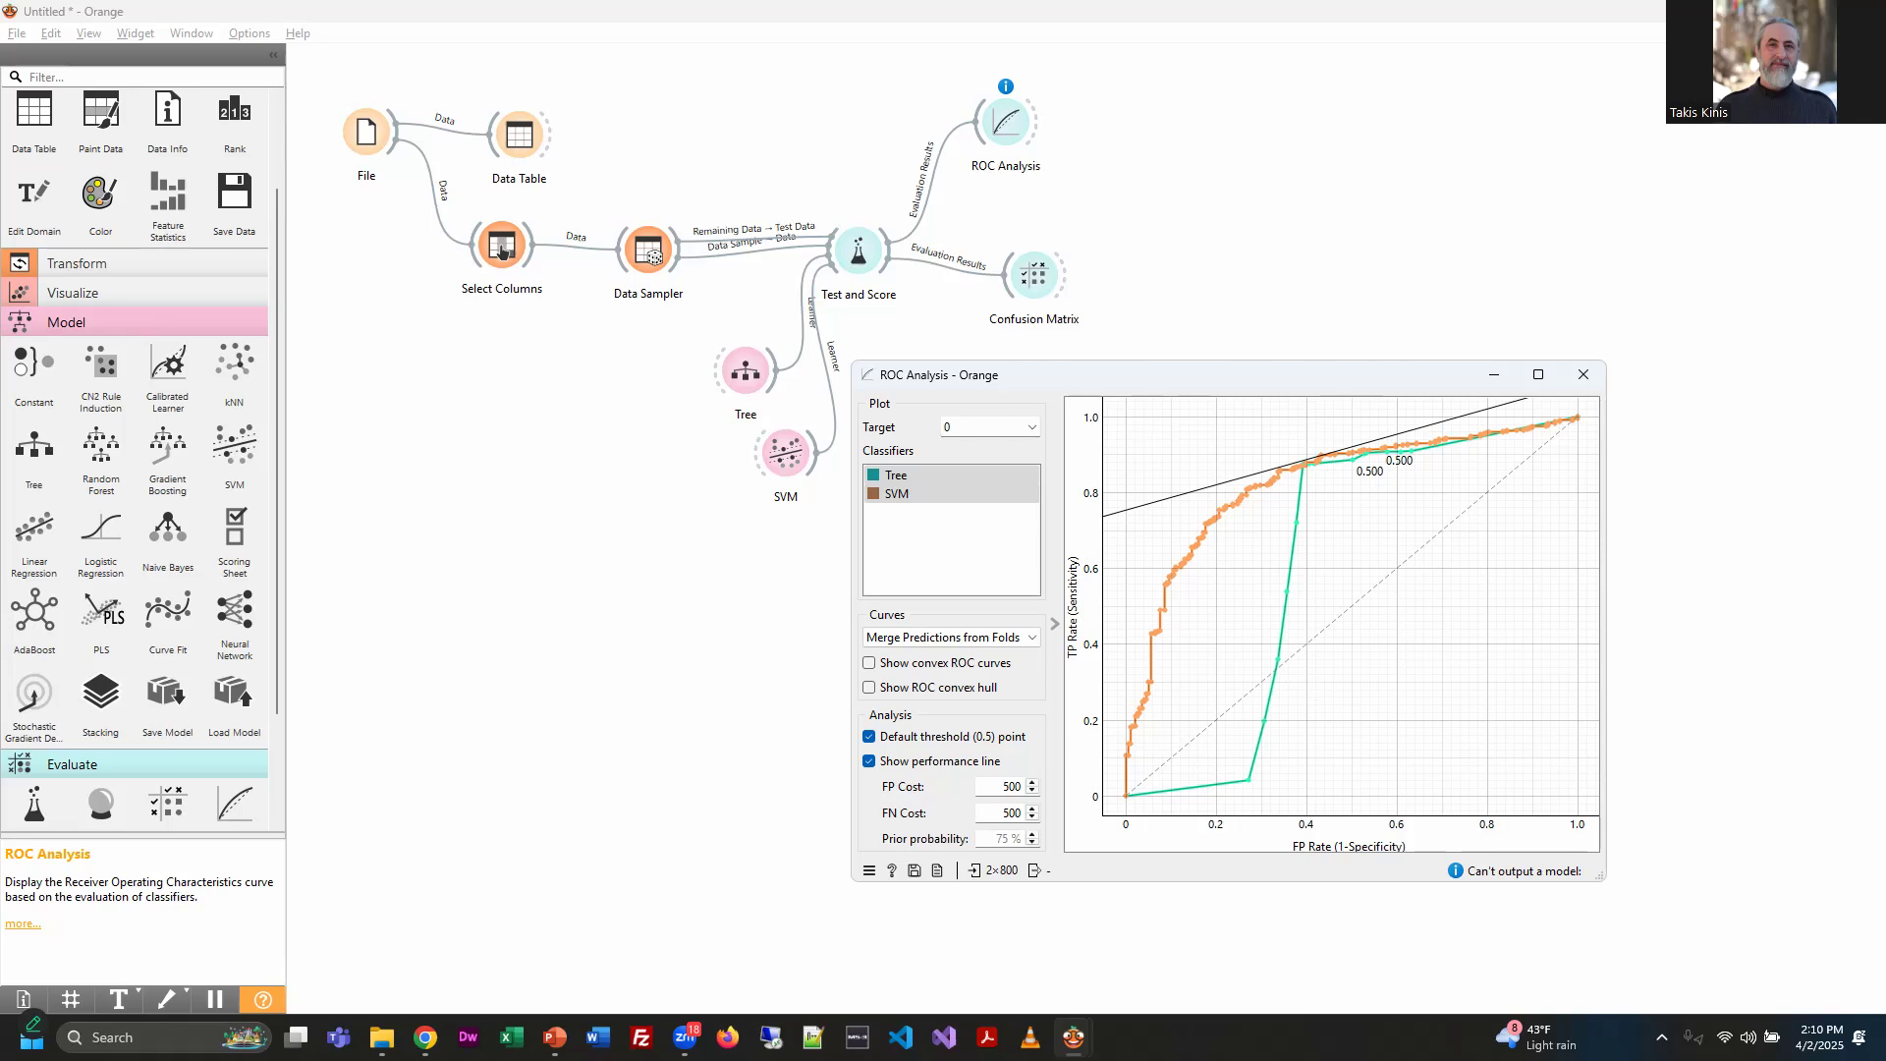
pyautogui.hotkey('alt', 'Tab')
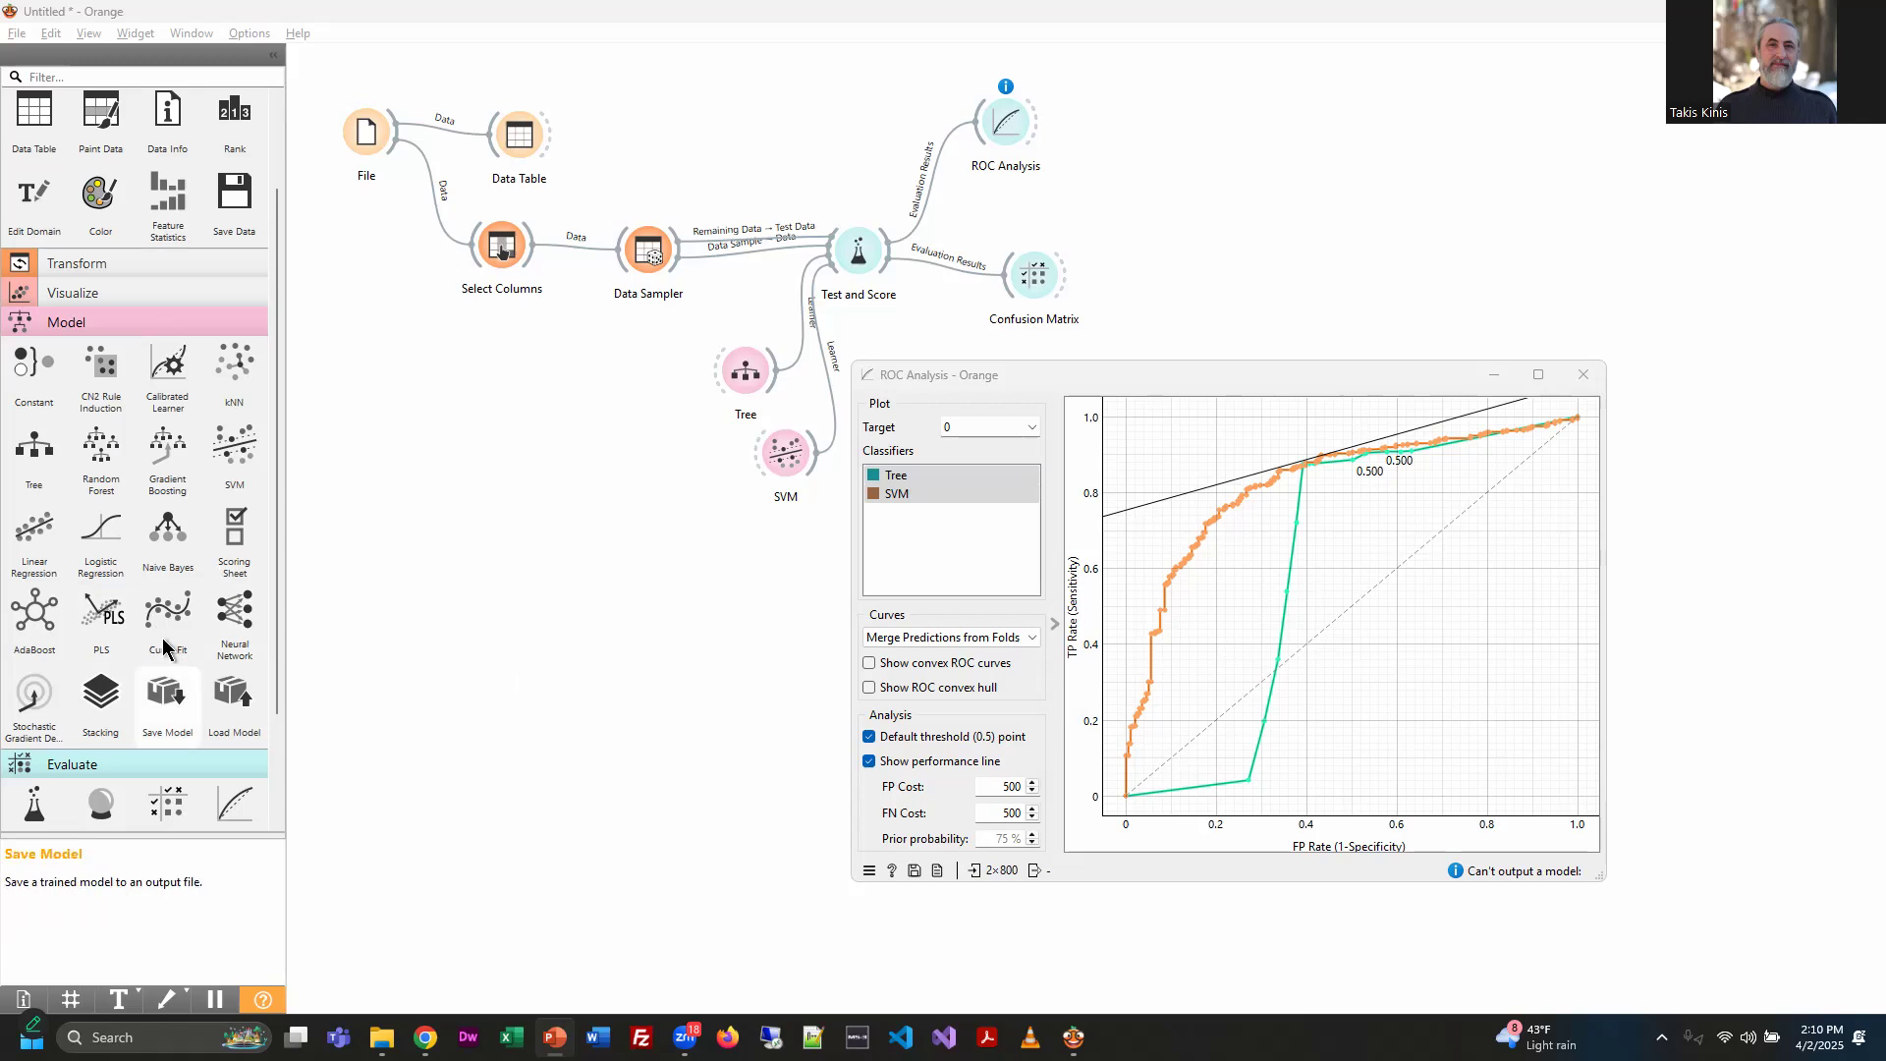
# Add a Predictions widget to the canvas below Test and Score, beside the SVM widget
pyautogui.click(98, 767)
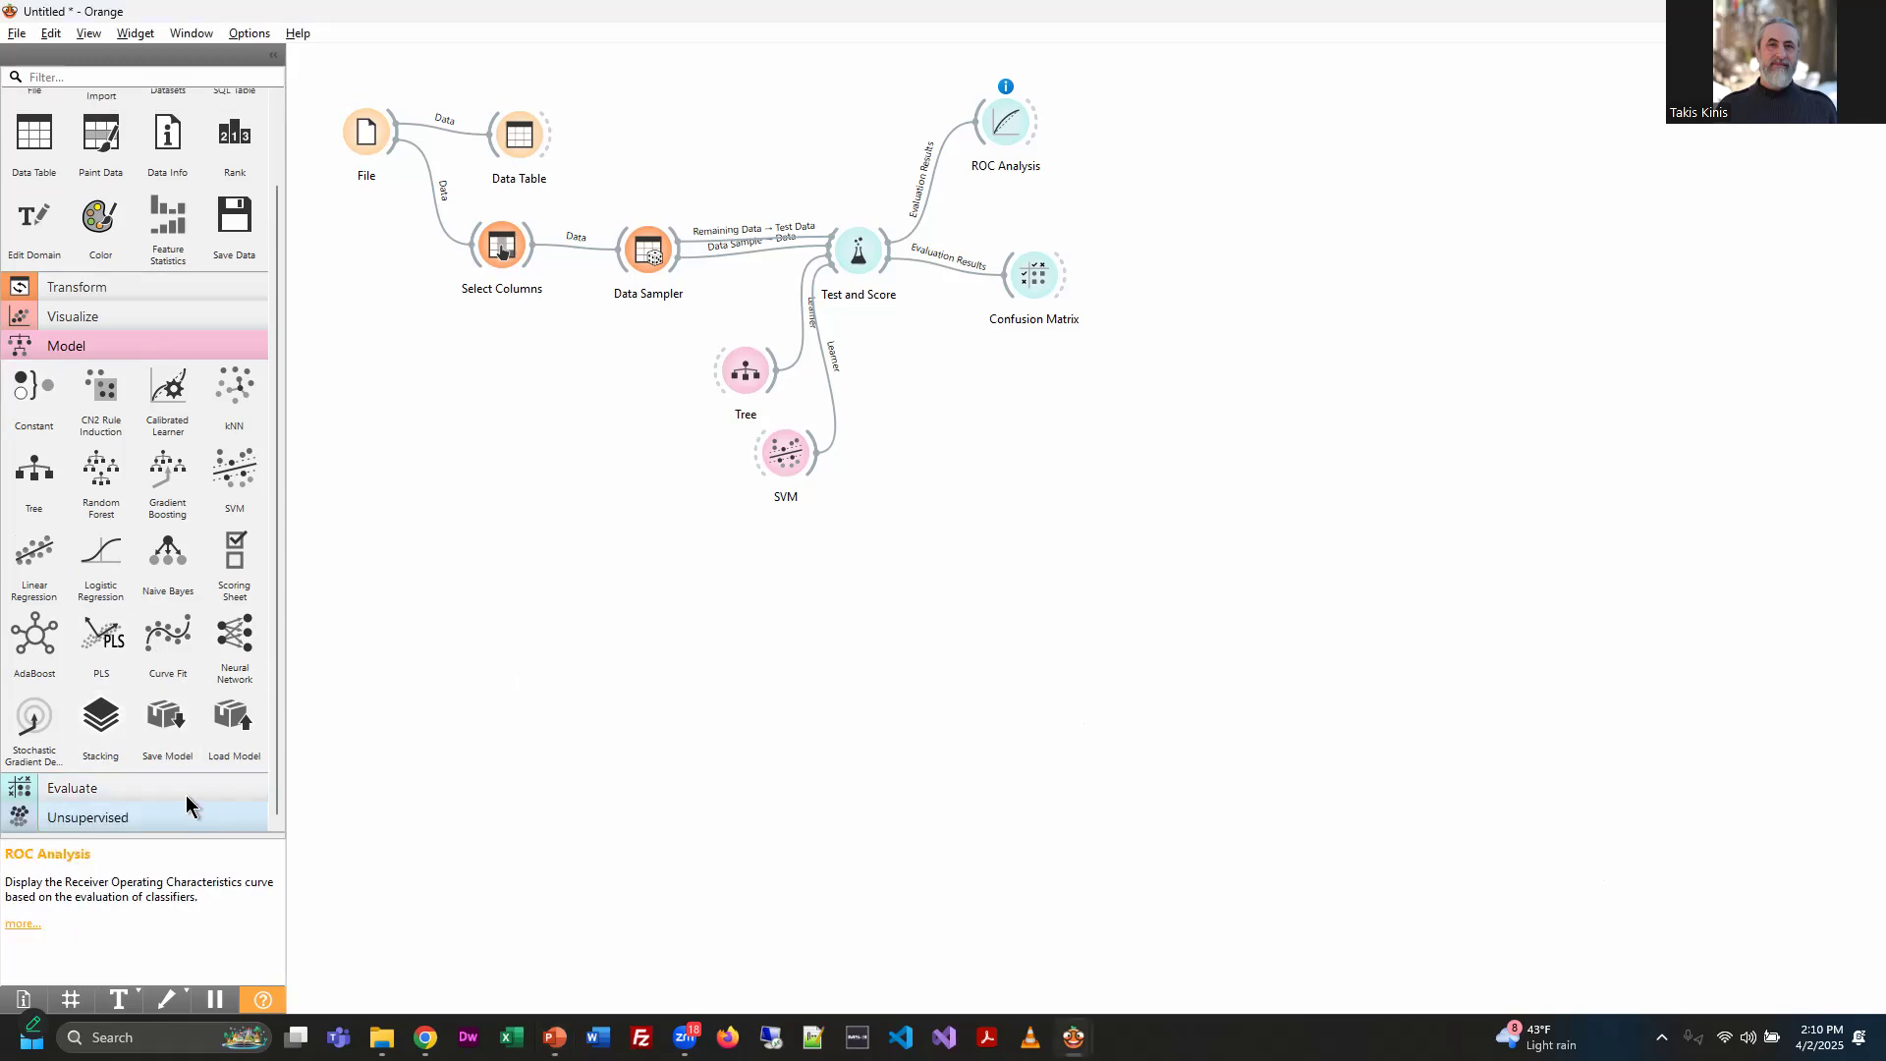
pyautogui.click(69, 346)
pyautogui.click(73, 469)
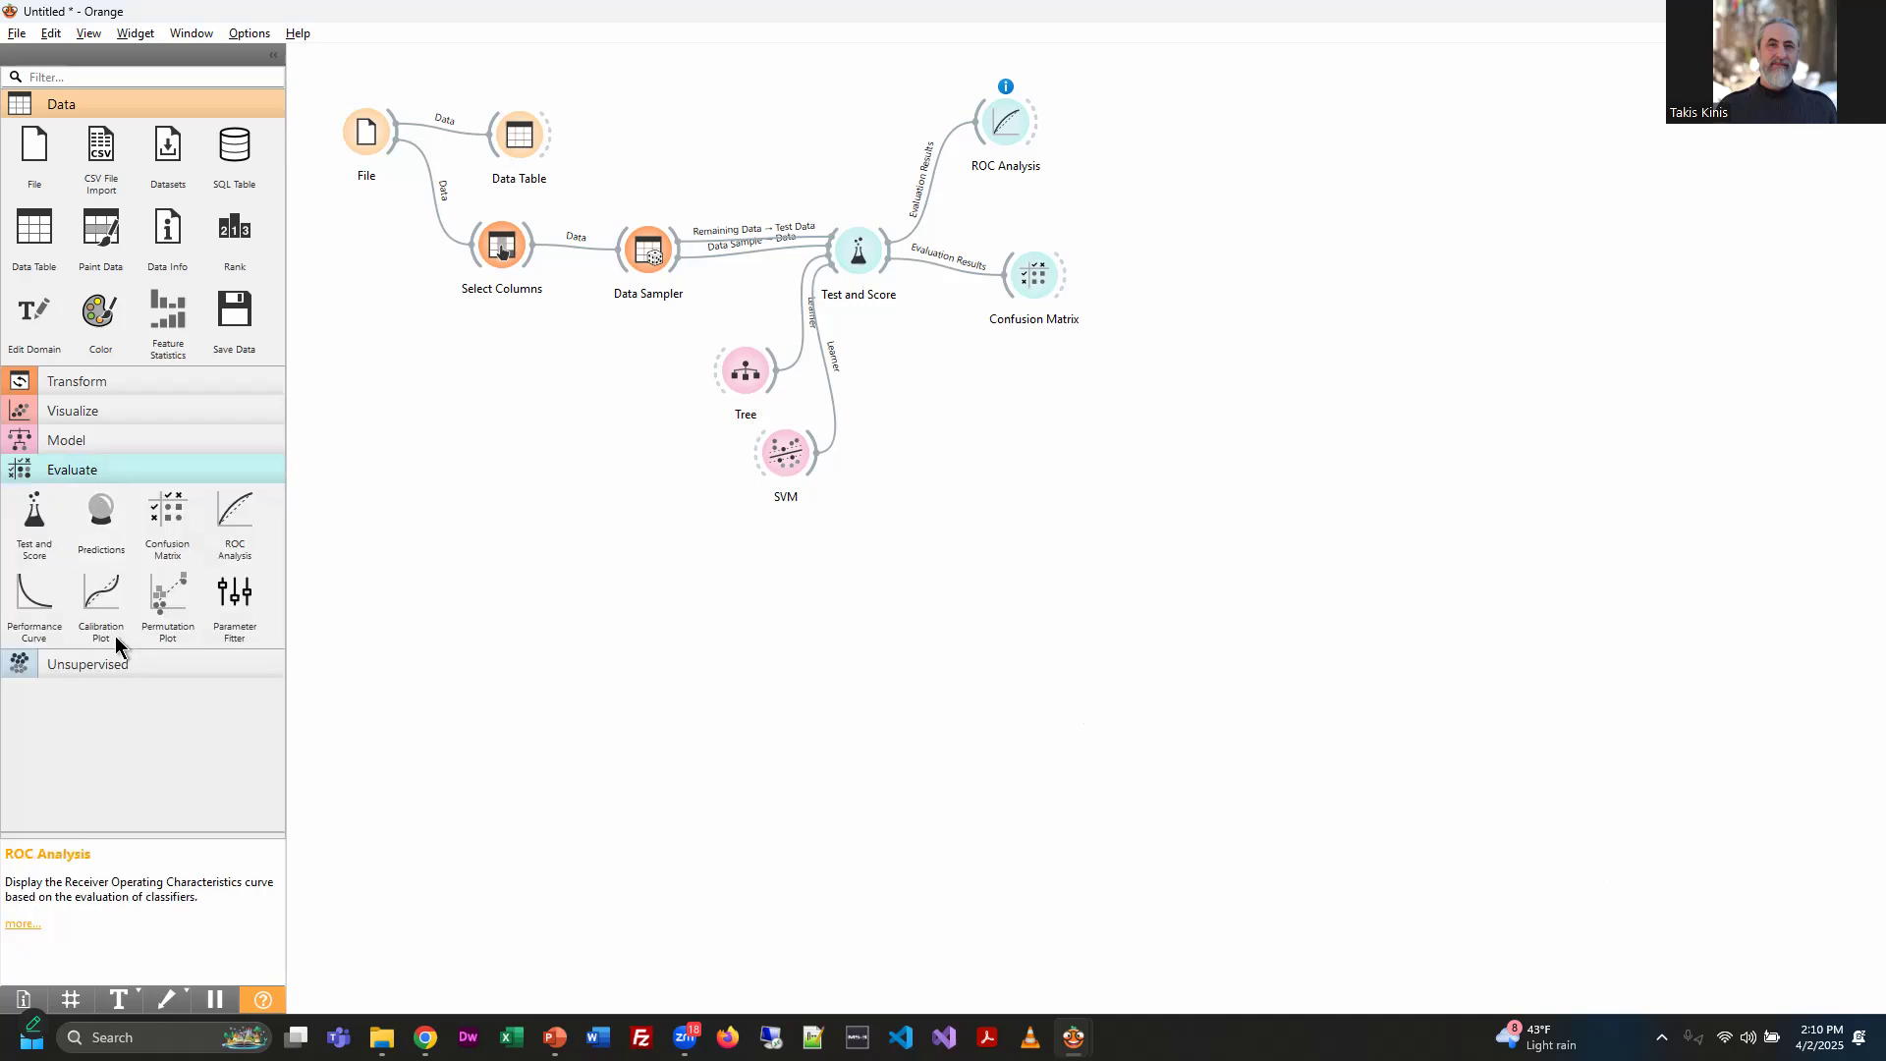
pyautogui.moveTo(98, 499); pyautogui.dragTo(953, 501)
pyautogui.press('Escape')
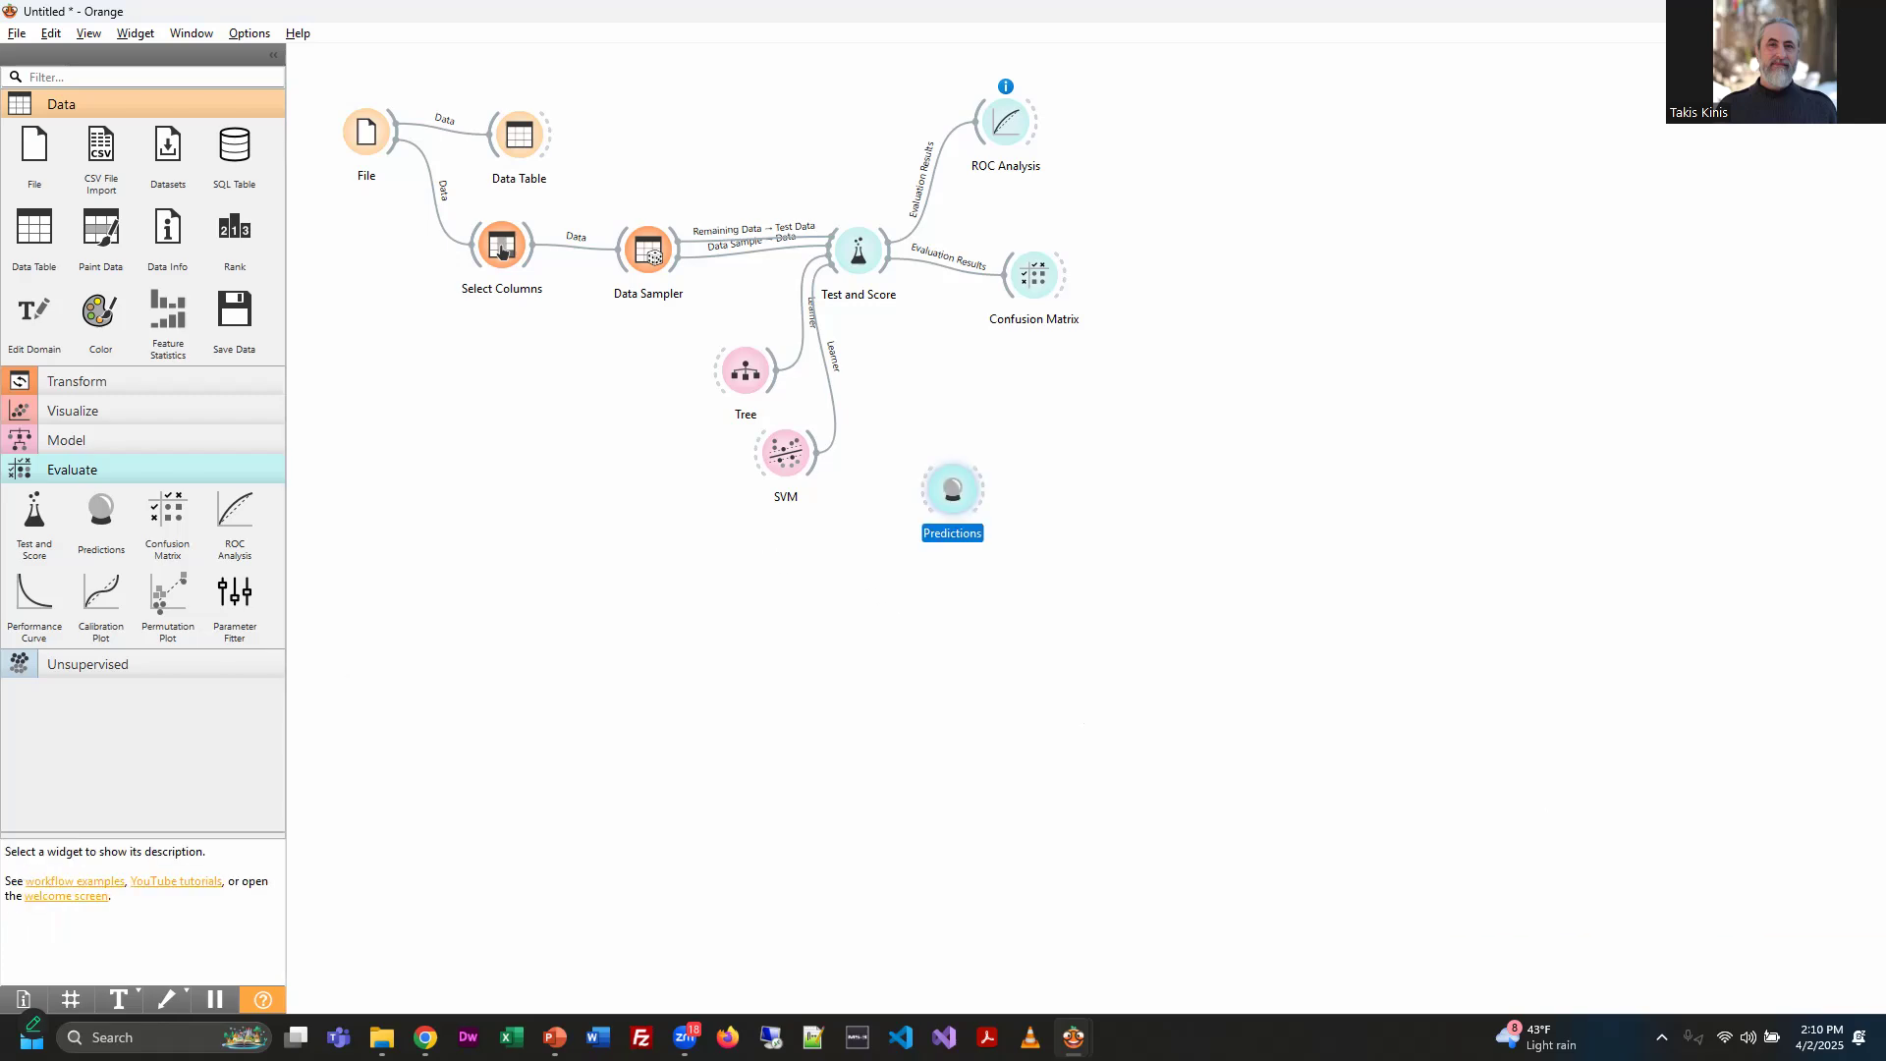
# Link Data Sampler to the Predictions widget and move the Tree and SVM widgets farther away from Predictions
pyautogui.hotkey('alt', 'Tab')
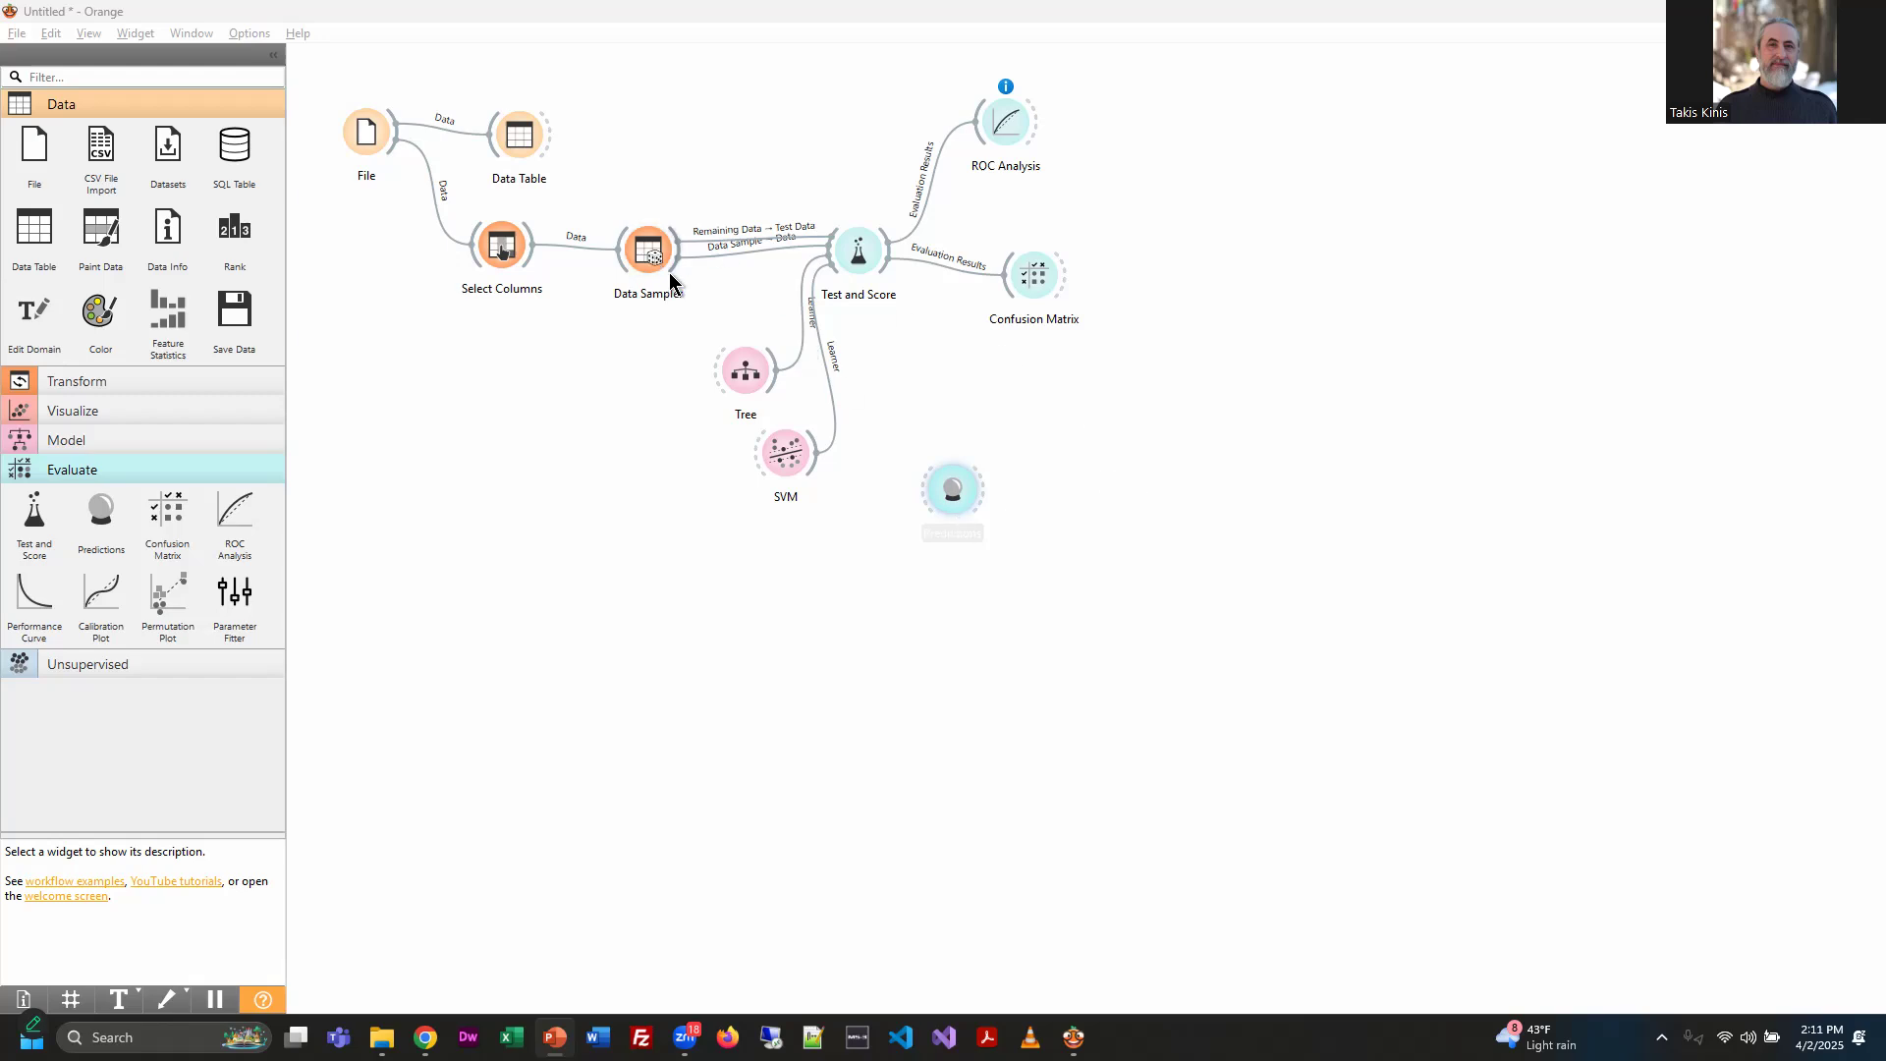
pyautogui.moveTo(674, 262); pyautogui.dragTo(938, 491)
pyautogui.moveTo(745, 371); pyautogui.dragTo(658, 383)
pyautogui.moveTo(789, 462); pyautogui.dragTo(719, 507)
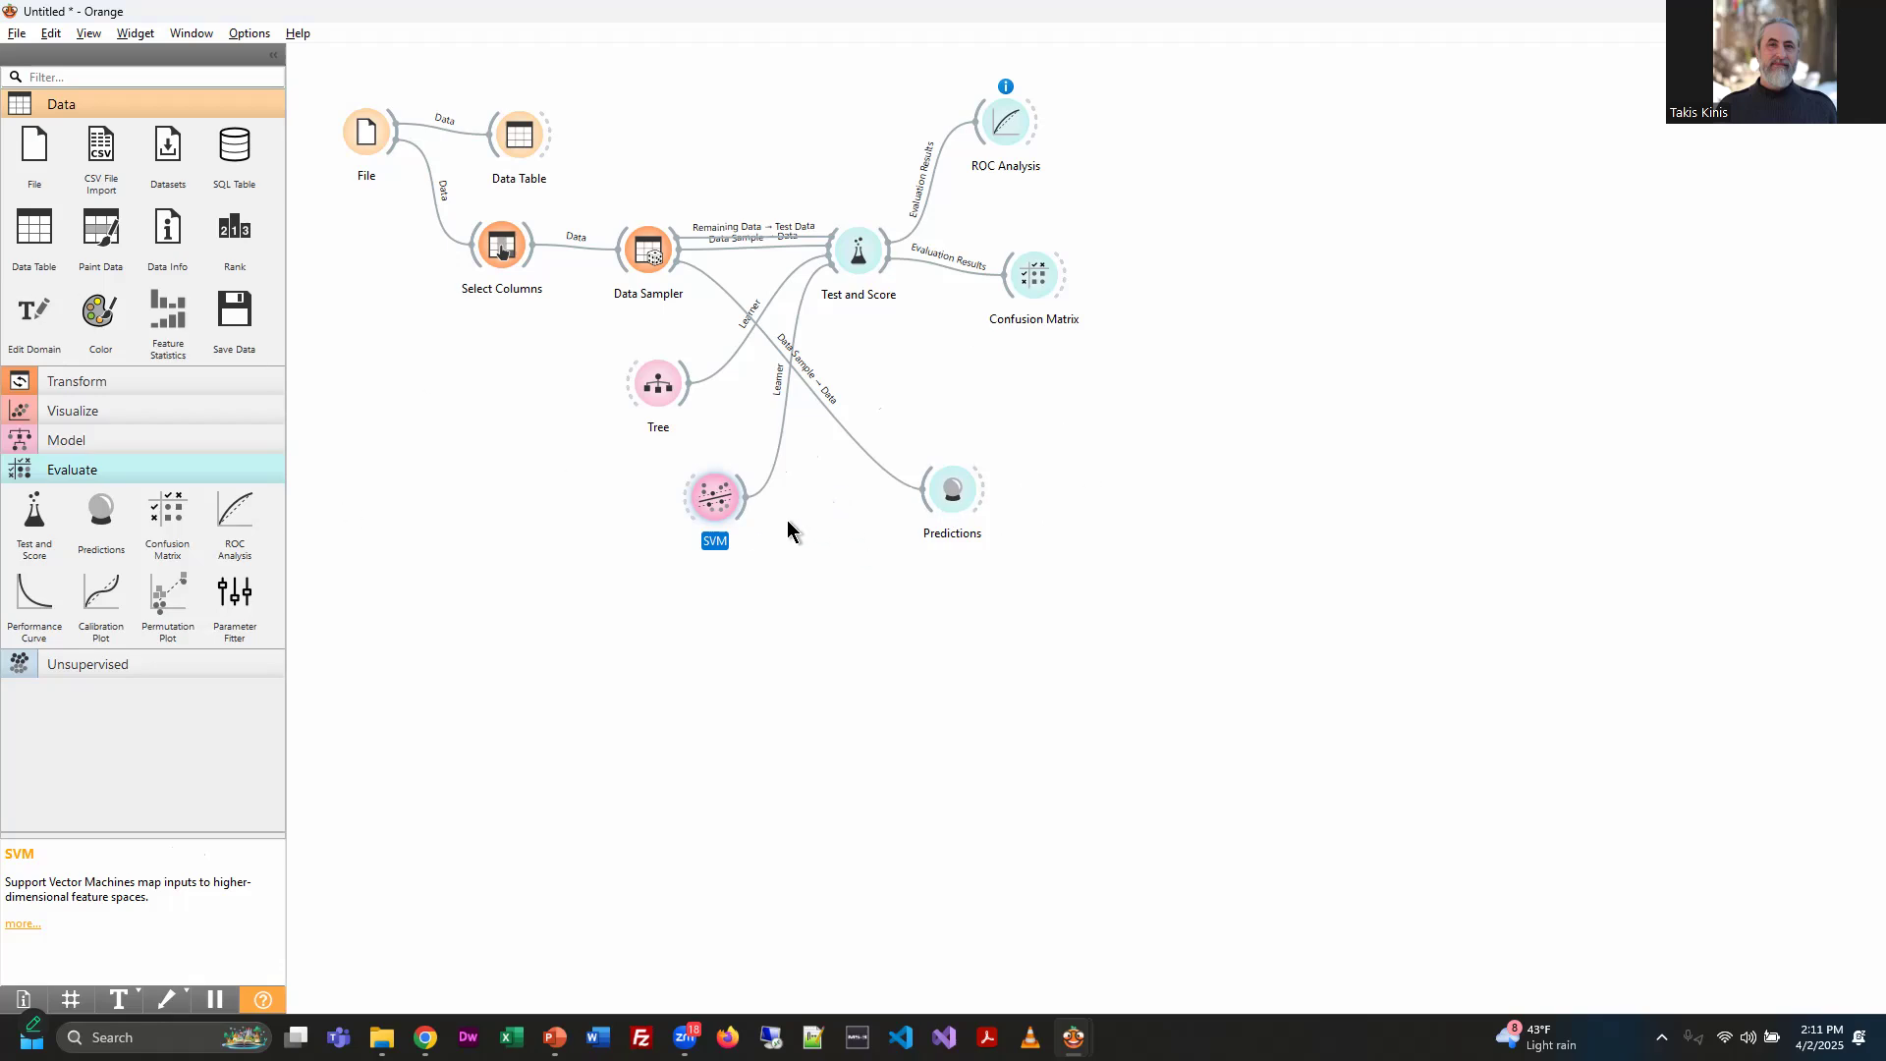
# Rewire the link between Data Sampler and Predictions so that Remaining Data feeds the Data input
pyautogui.click(834, 421)
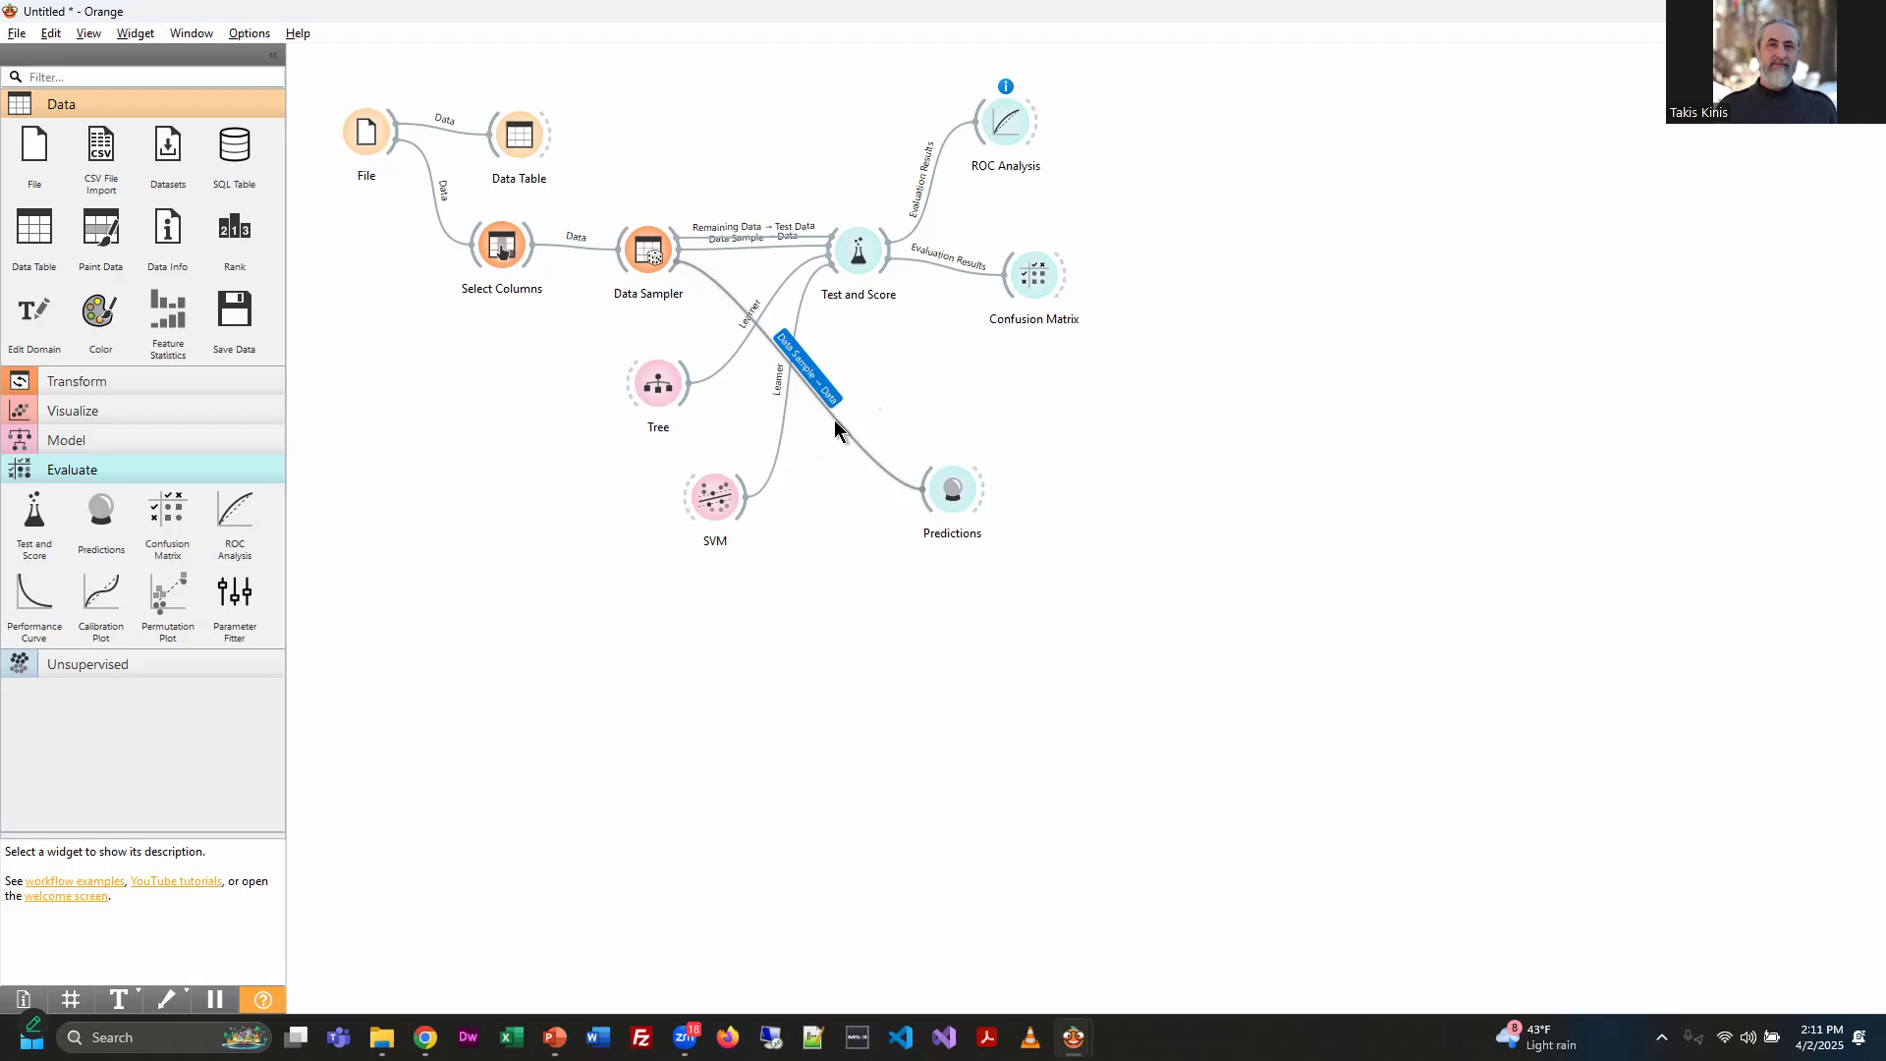
pyautogui.doubleClick(833, 421)
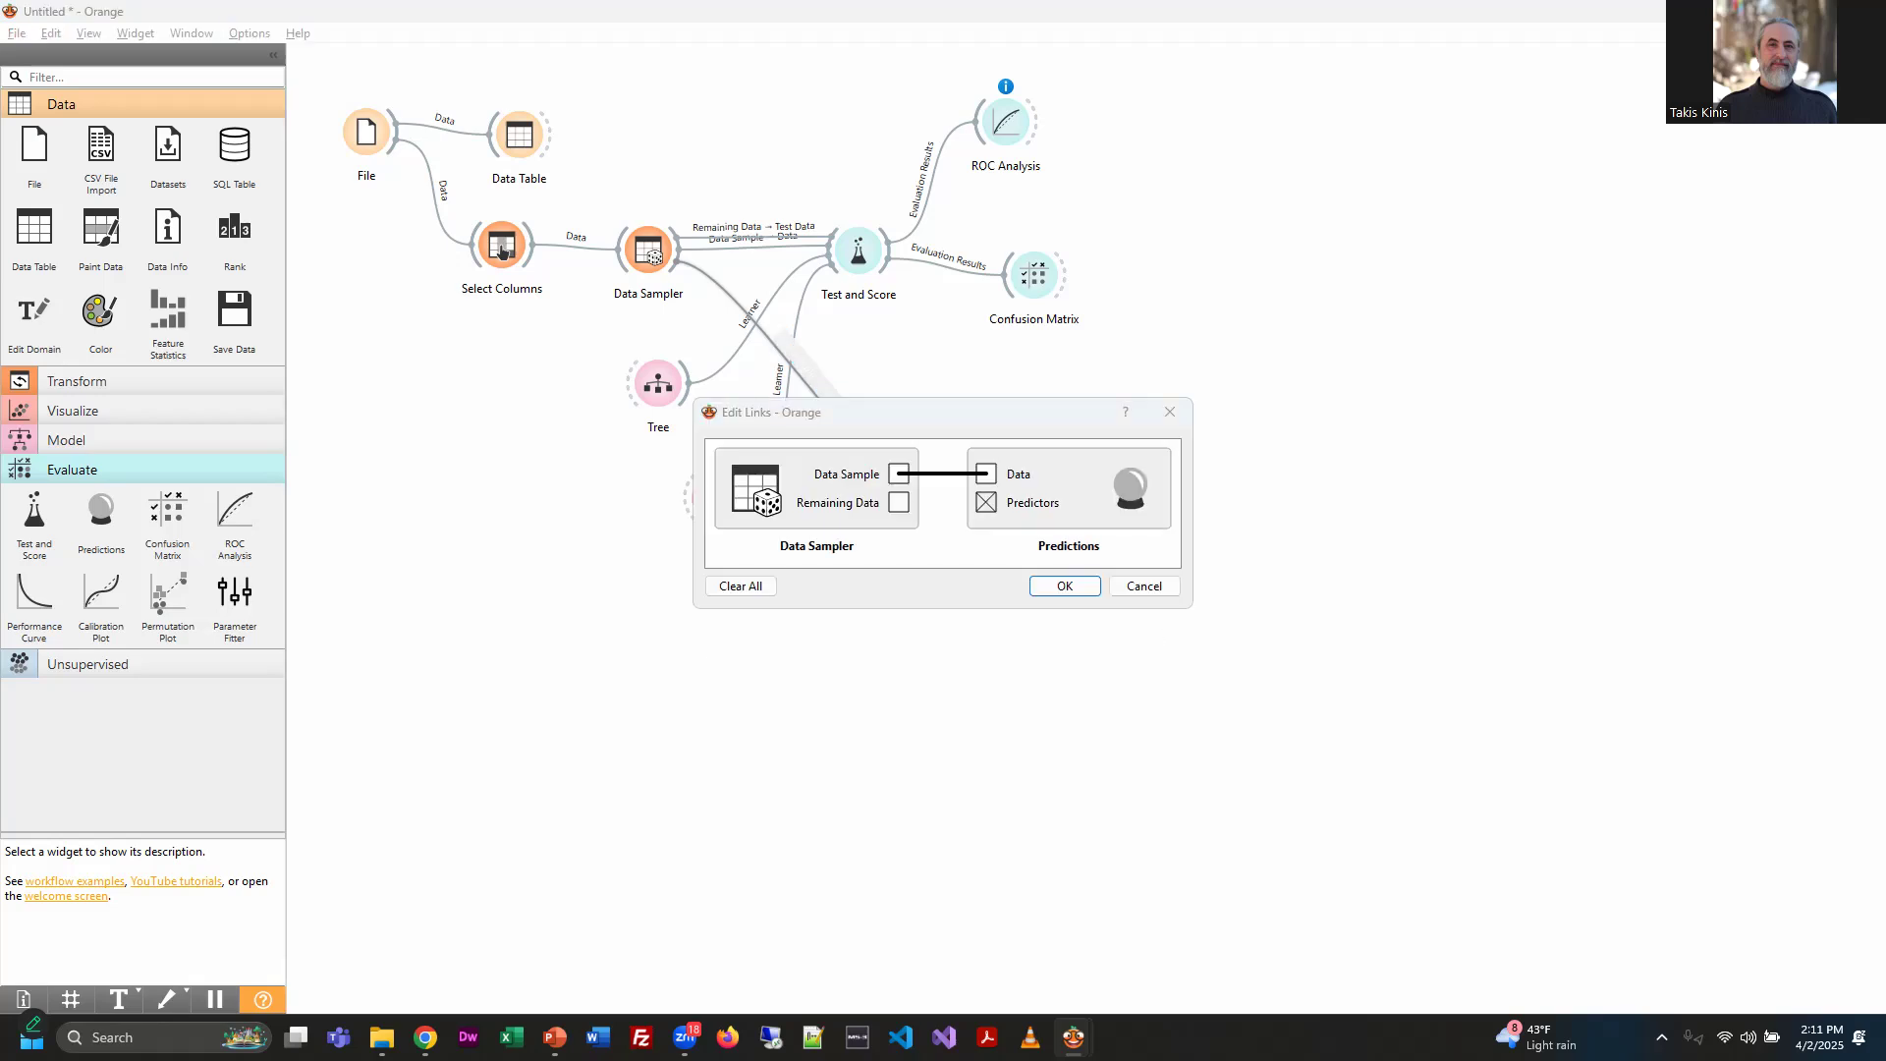
pyautogui.hotkey('alt', 'Tab')
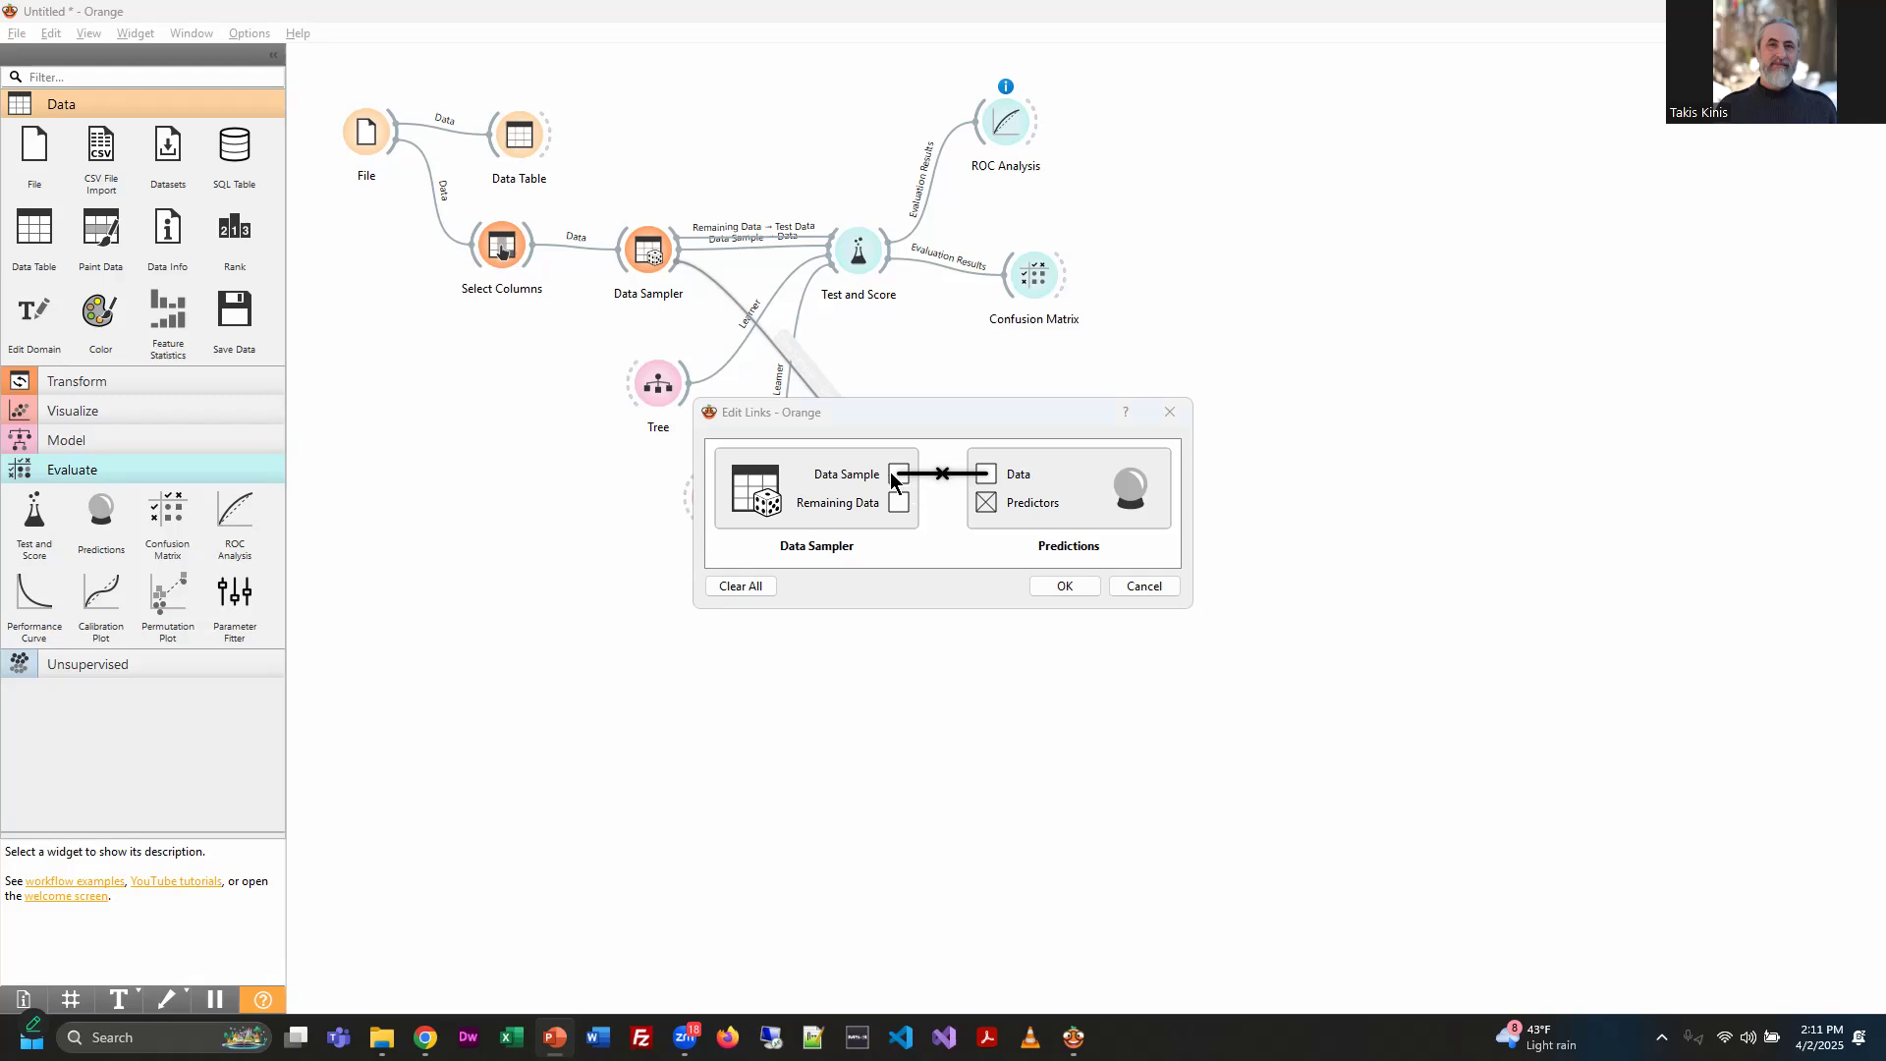
pyautogui.click(943, 473)
pyautogui.moveTo(898, 502); pyautogui.dragTo(986, 478)
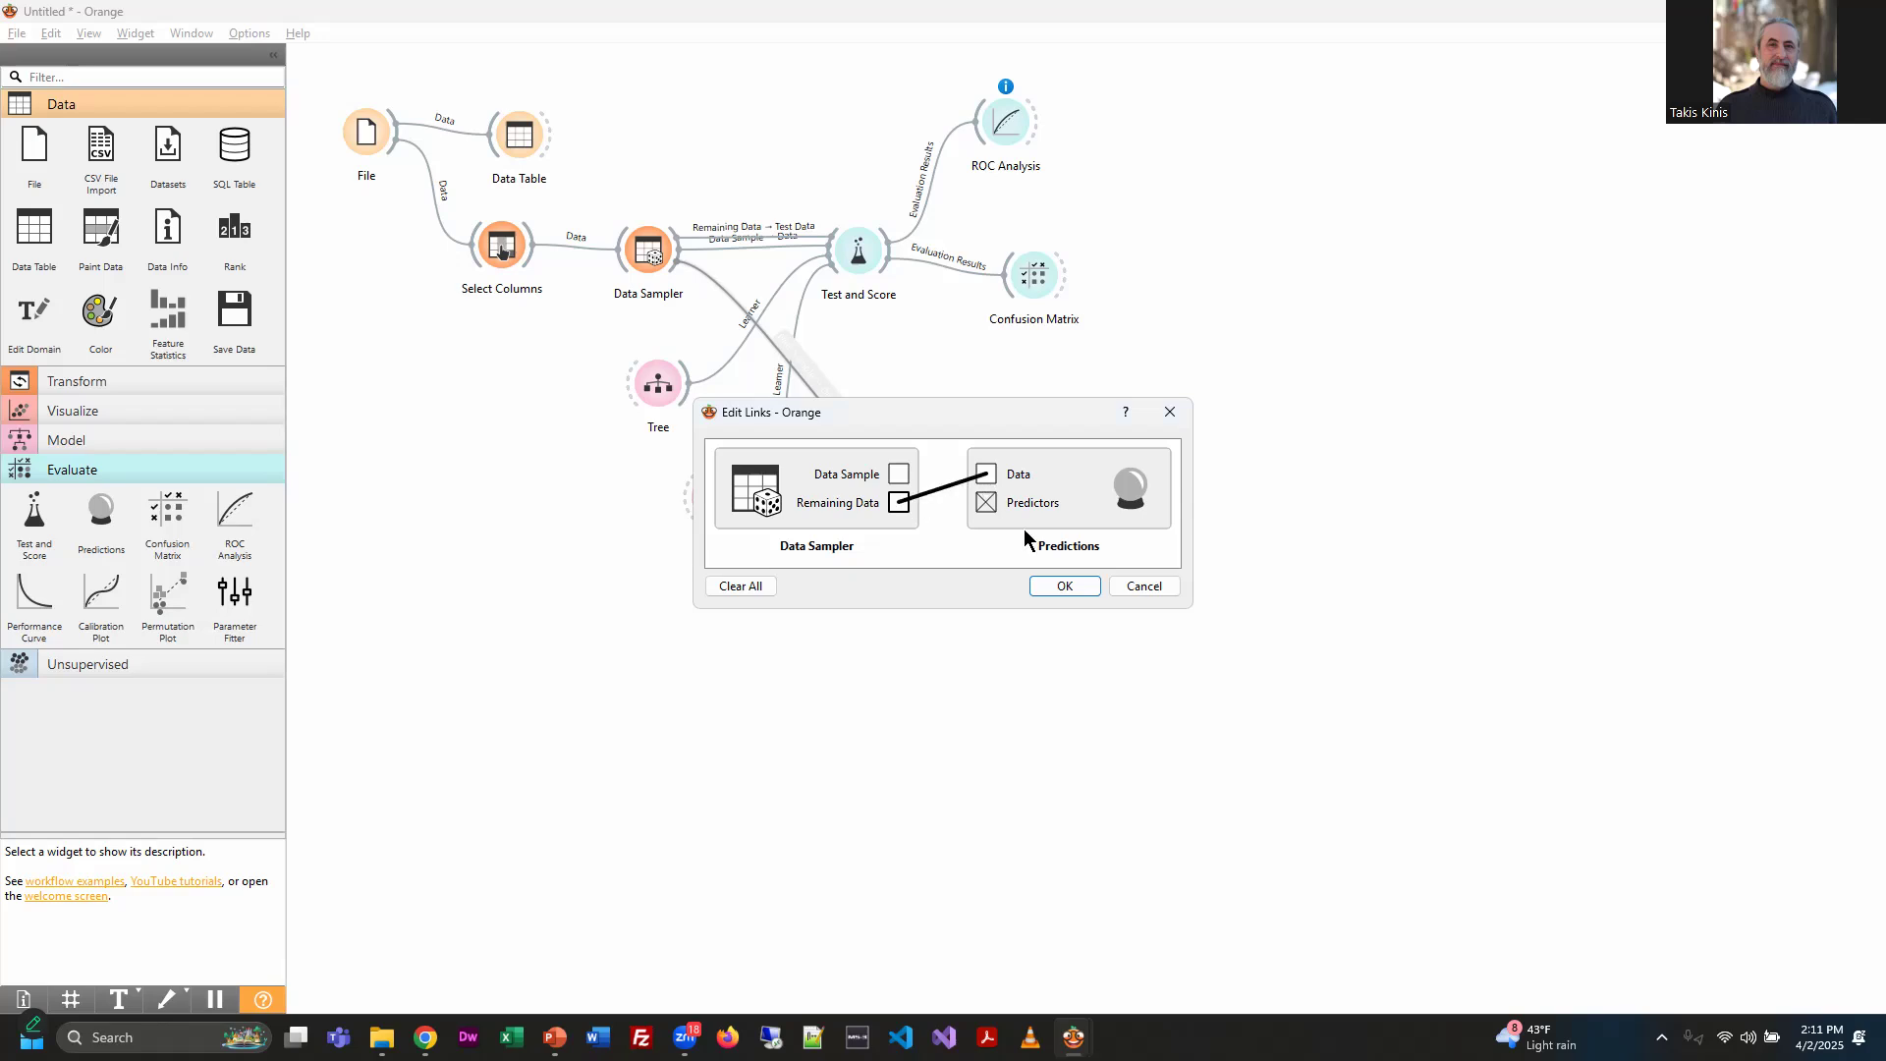
pyautogui.click(1057, 586)
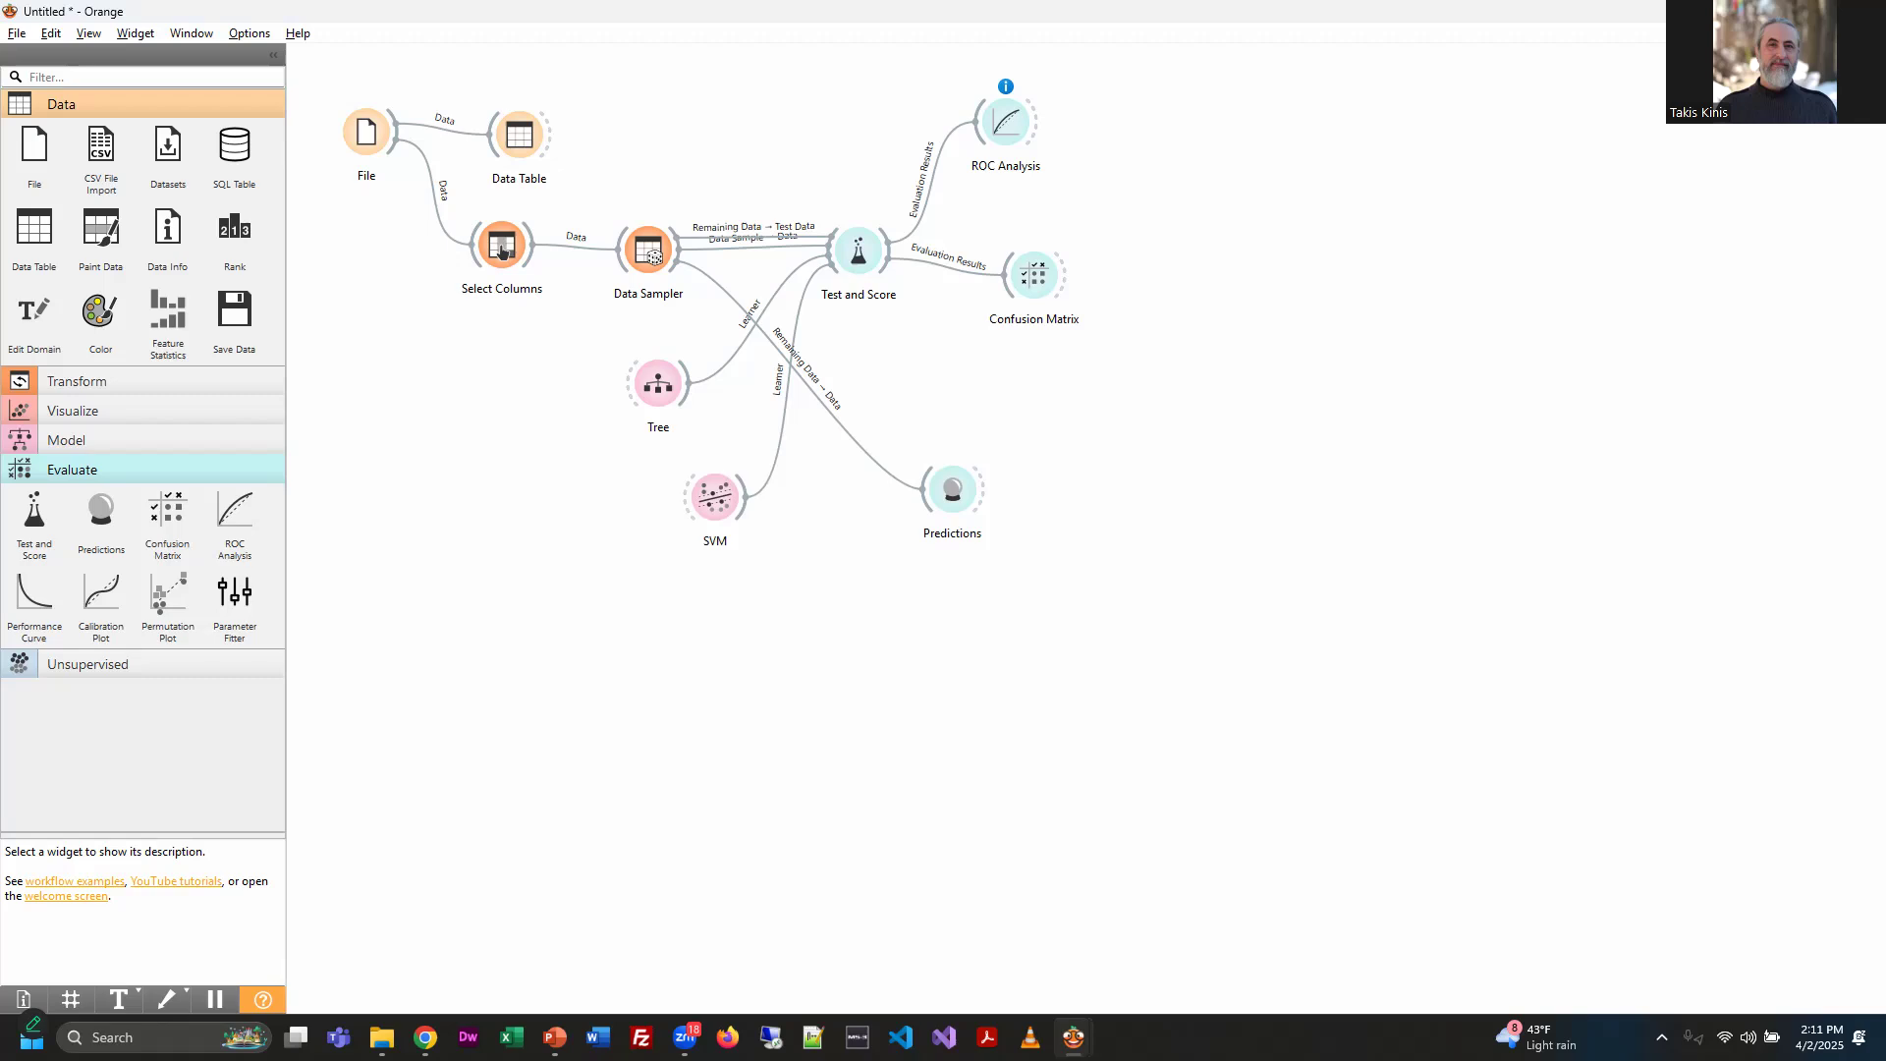
# Link Tree to Predictions and check that its Model output feeds the Predictors input
pyautogui.hotkey('alt', 'Tab')
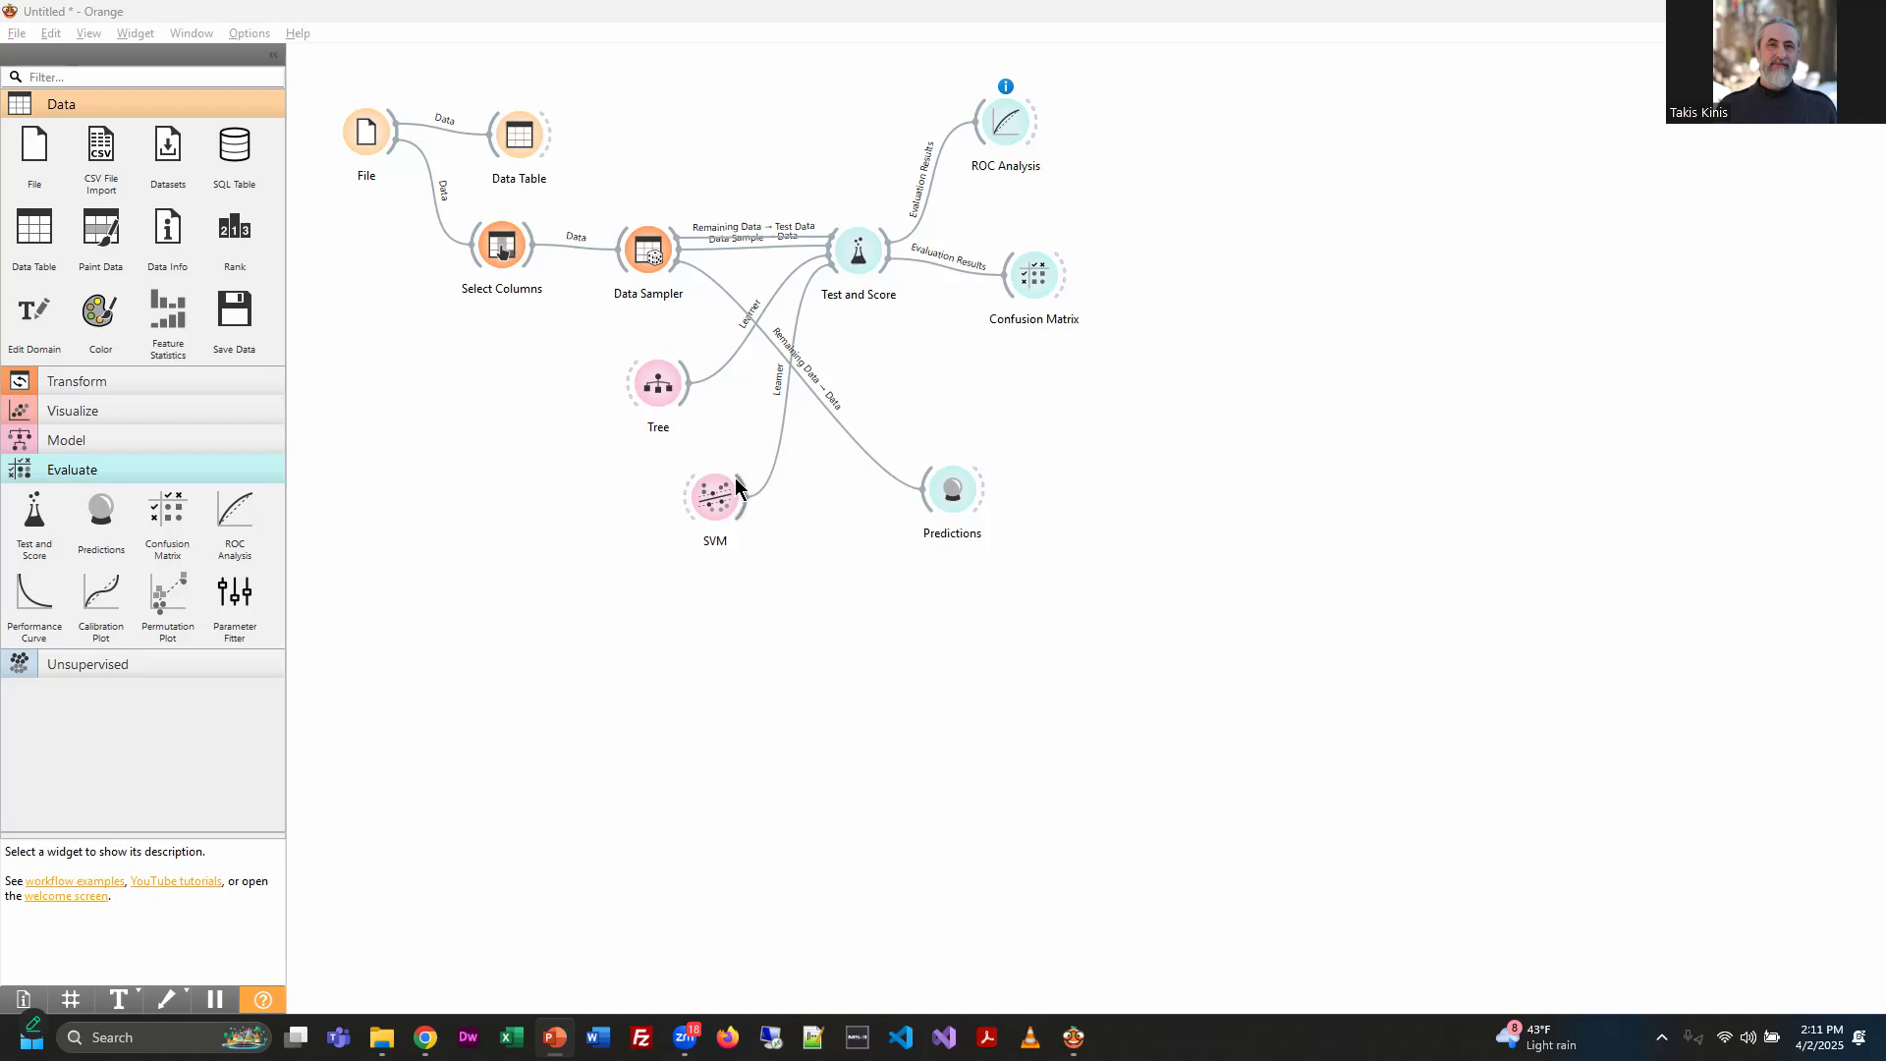
pyautogui.moveTo(685, 393); pyautogui.dragTo(923, 507)
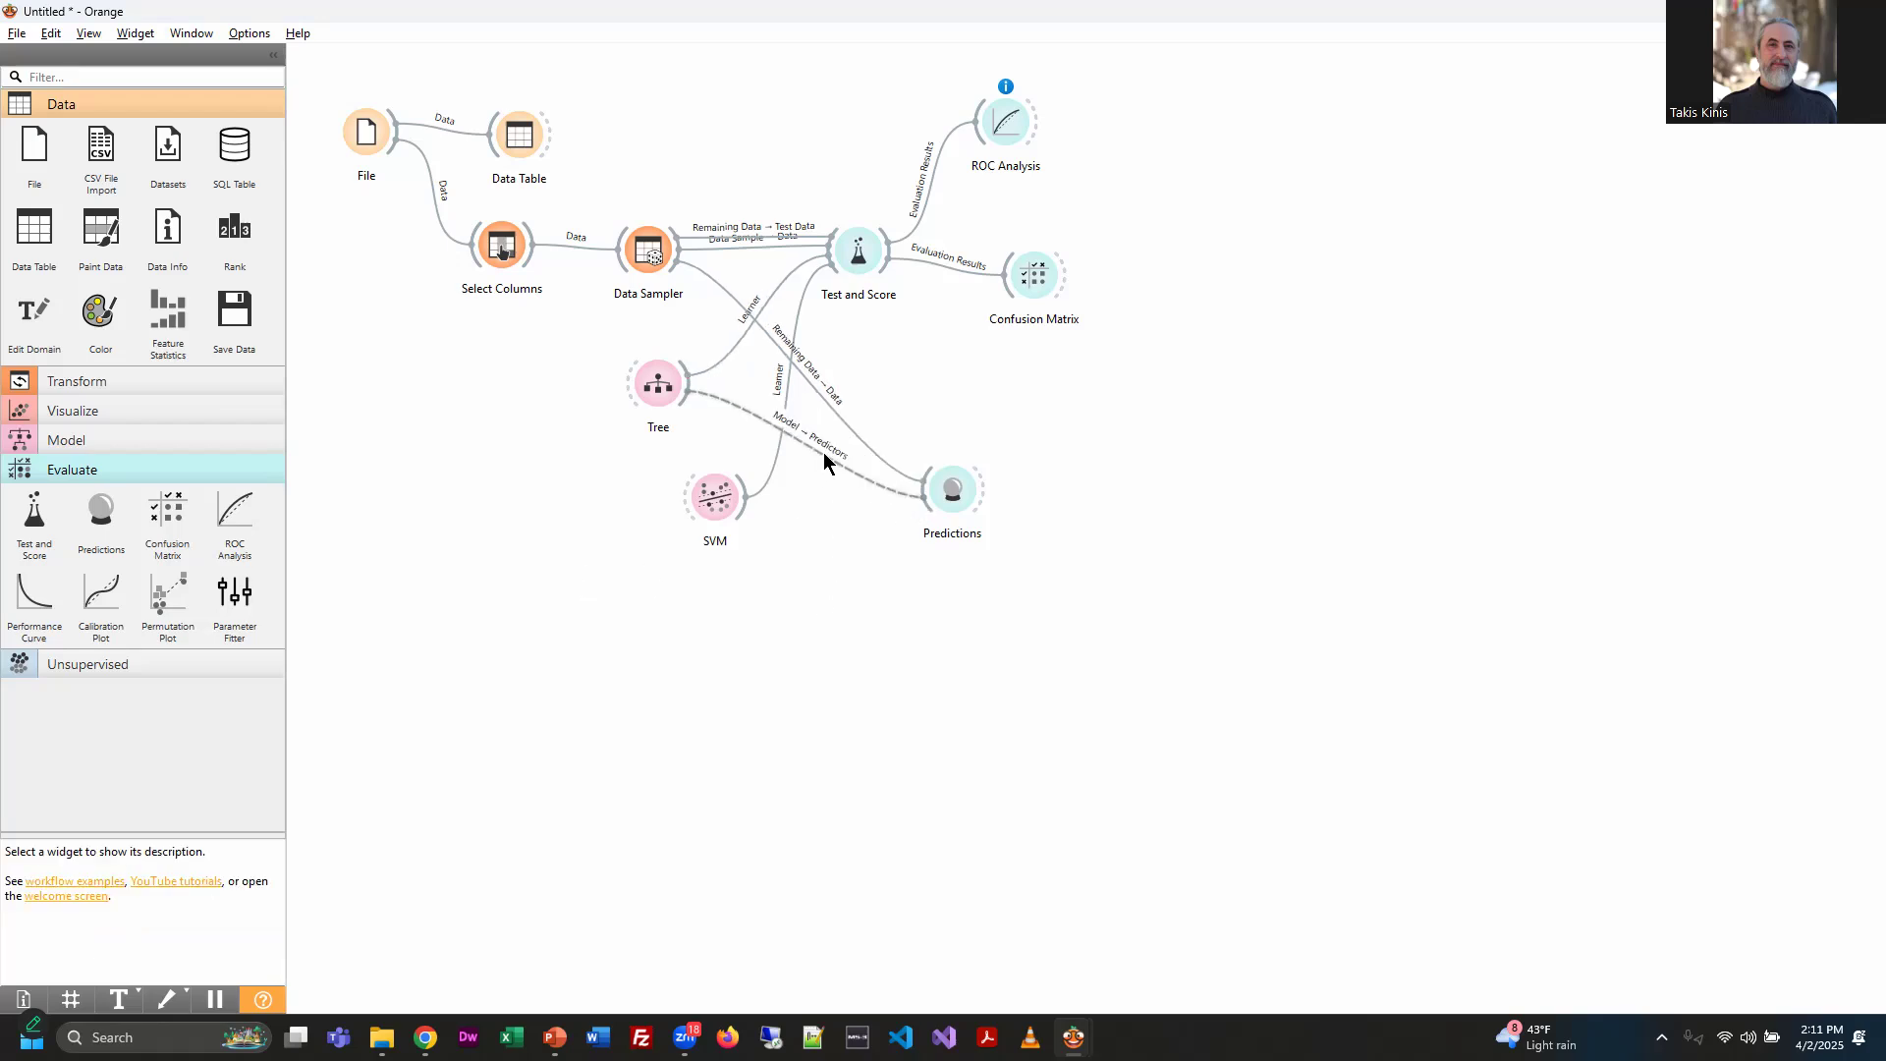
pyautogui.doubleClick(825, 462)
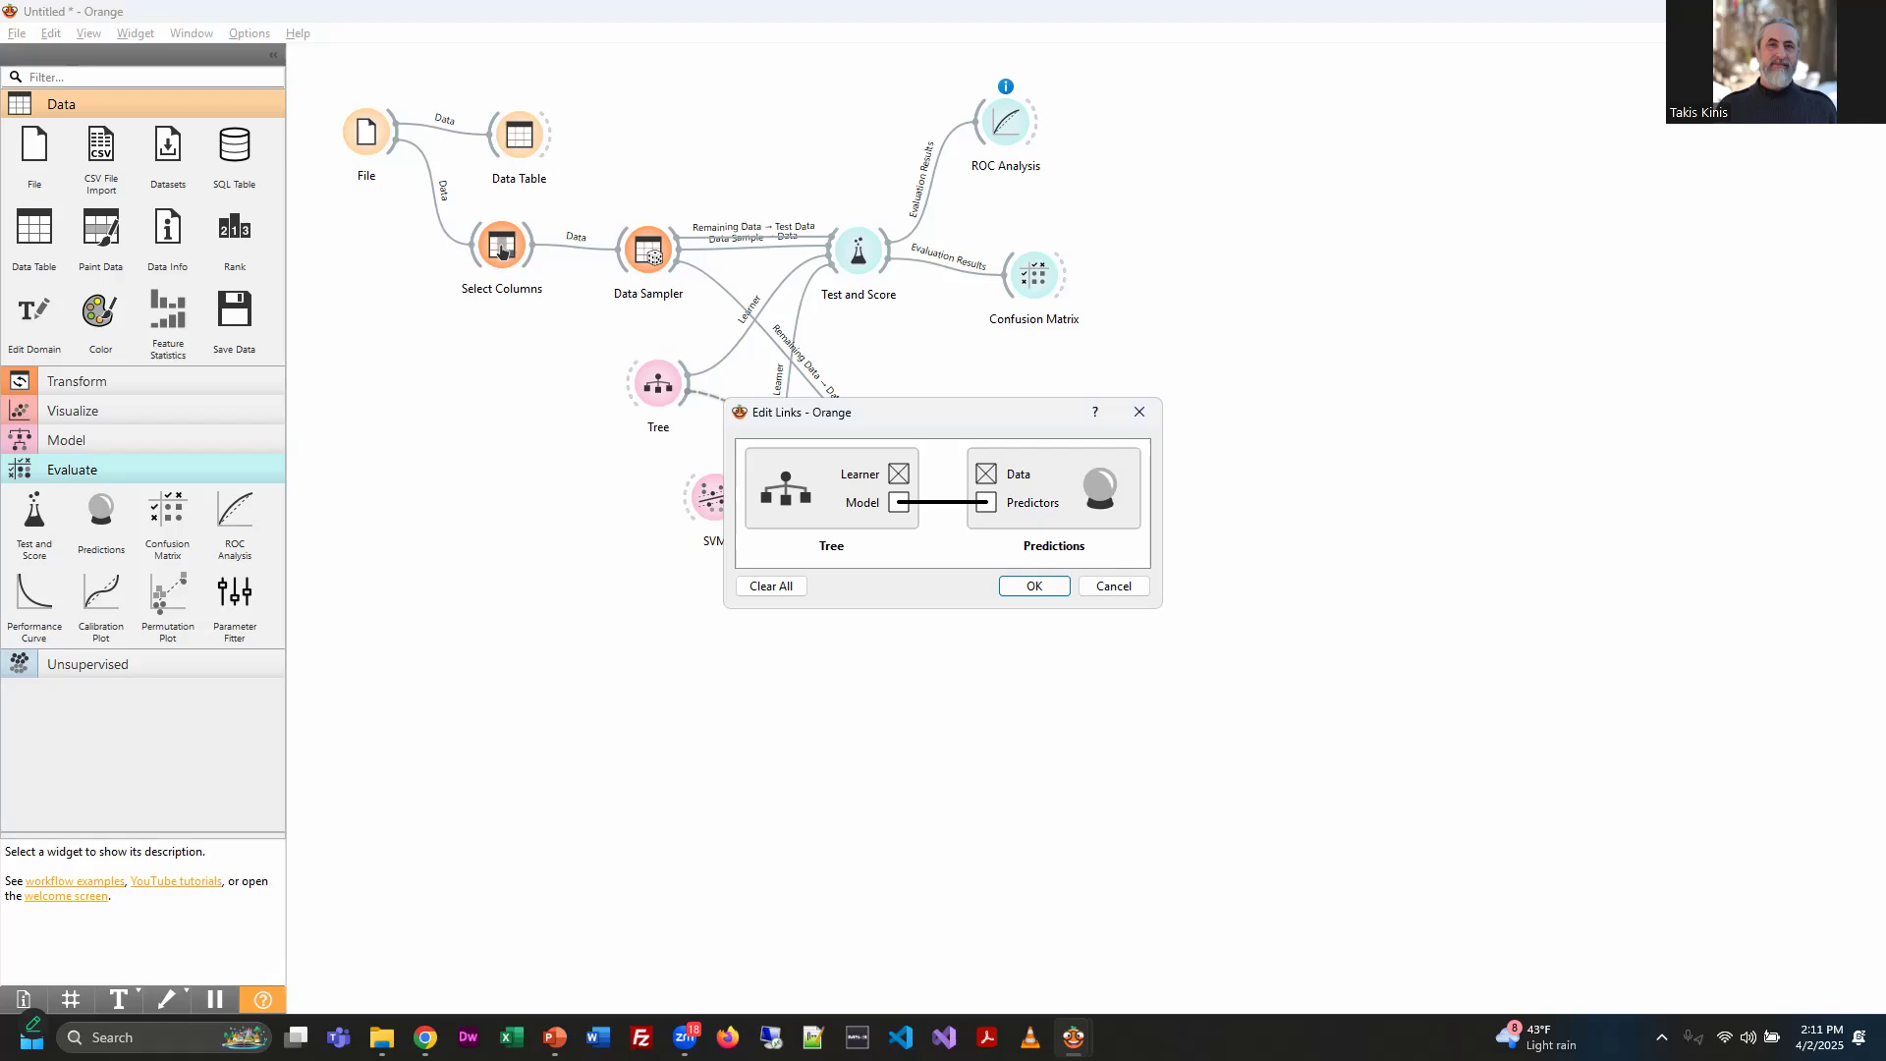
pyautogui.hotkey('alt', 'Tab')
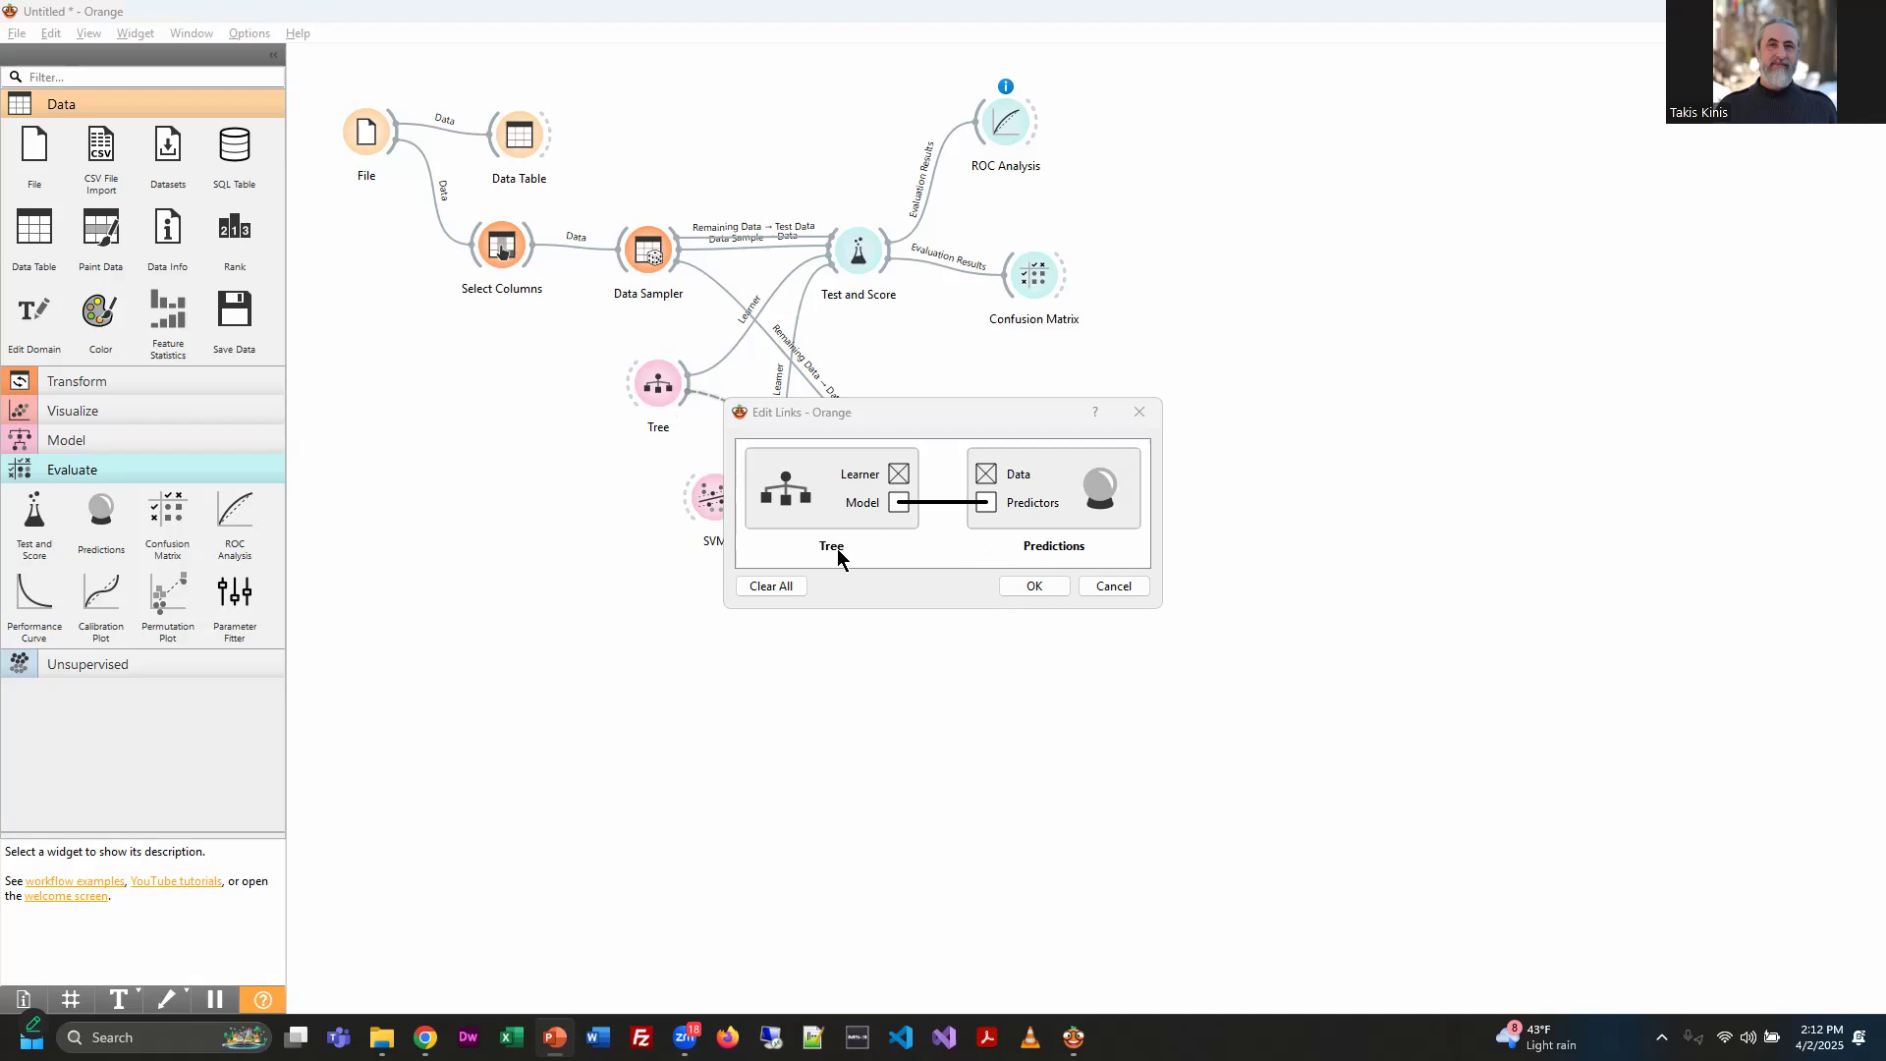
pyautogui.click(1031, 587)
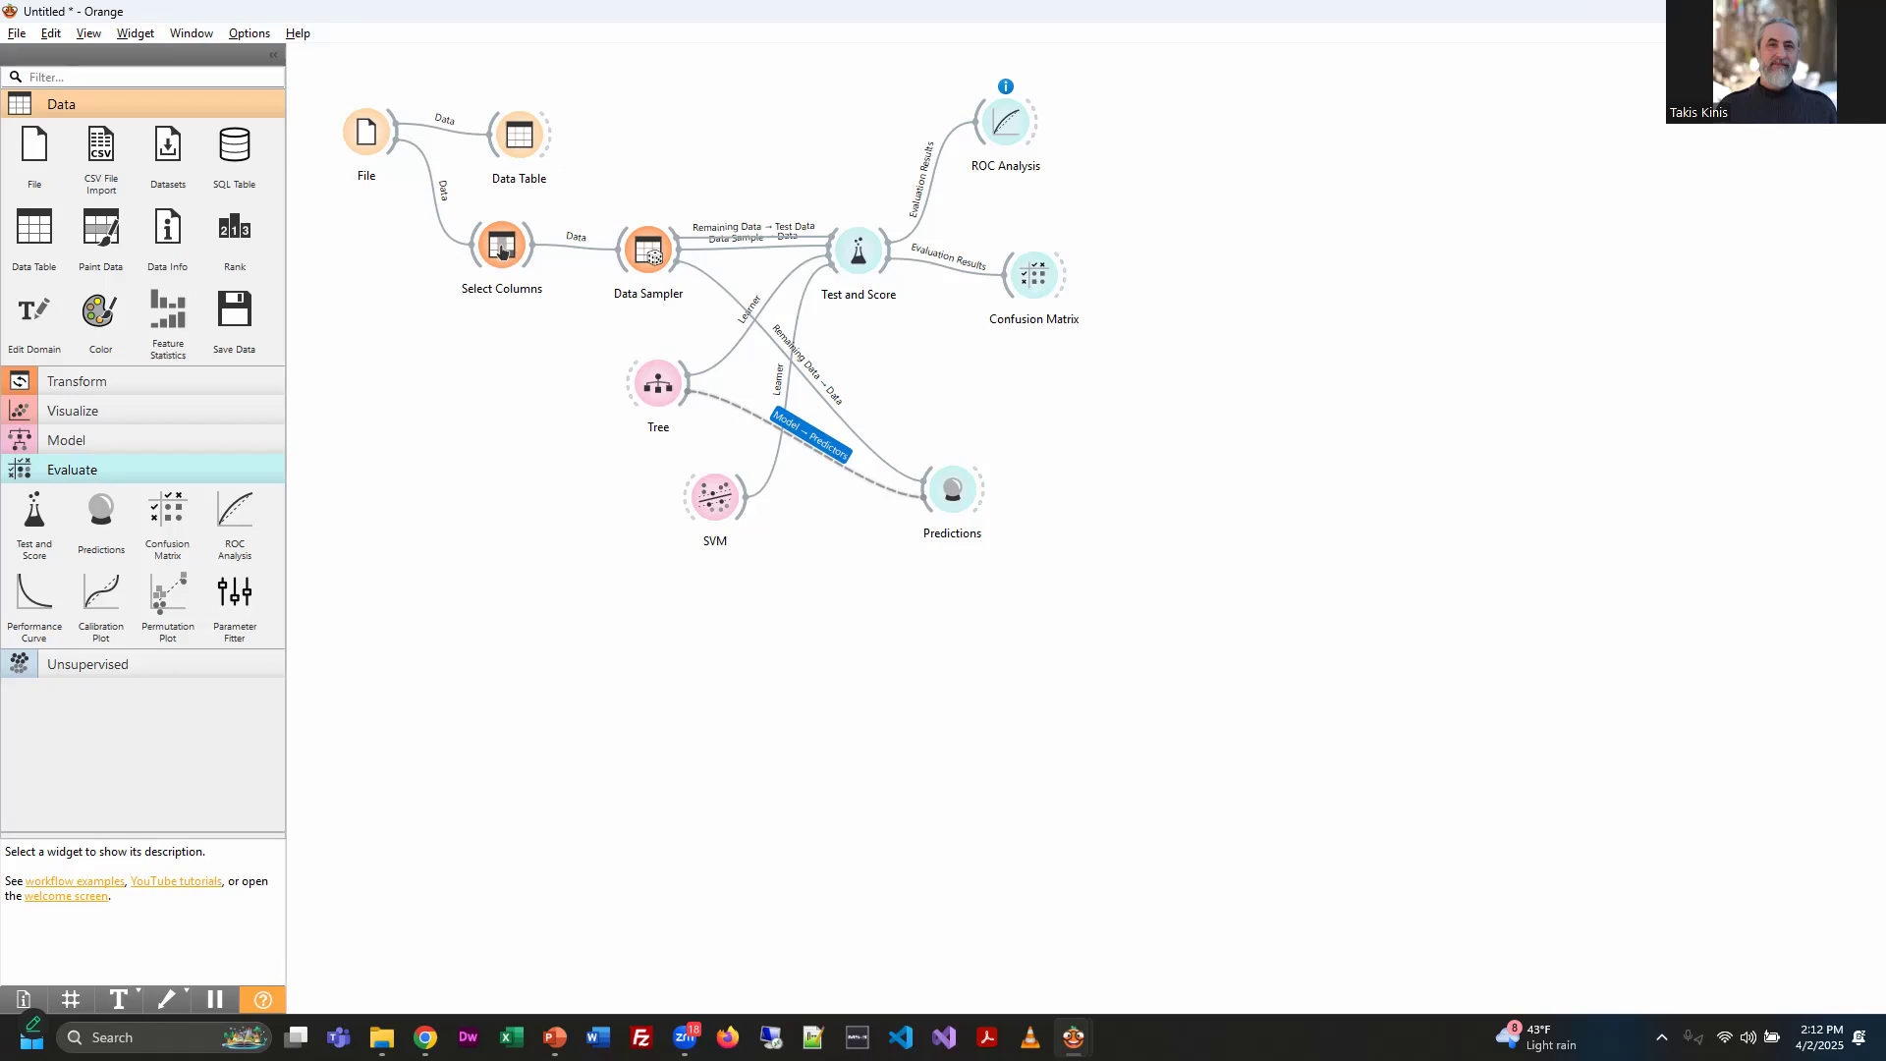
# Review the link between Data Sampler and Predictions to check which output feeds the Data input
pyautogui.hotkey('alt', 'Tab')
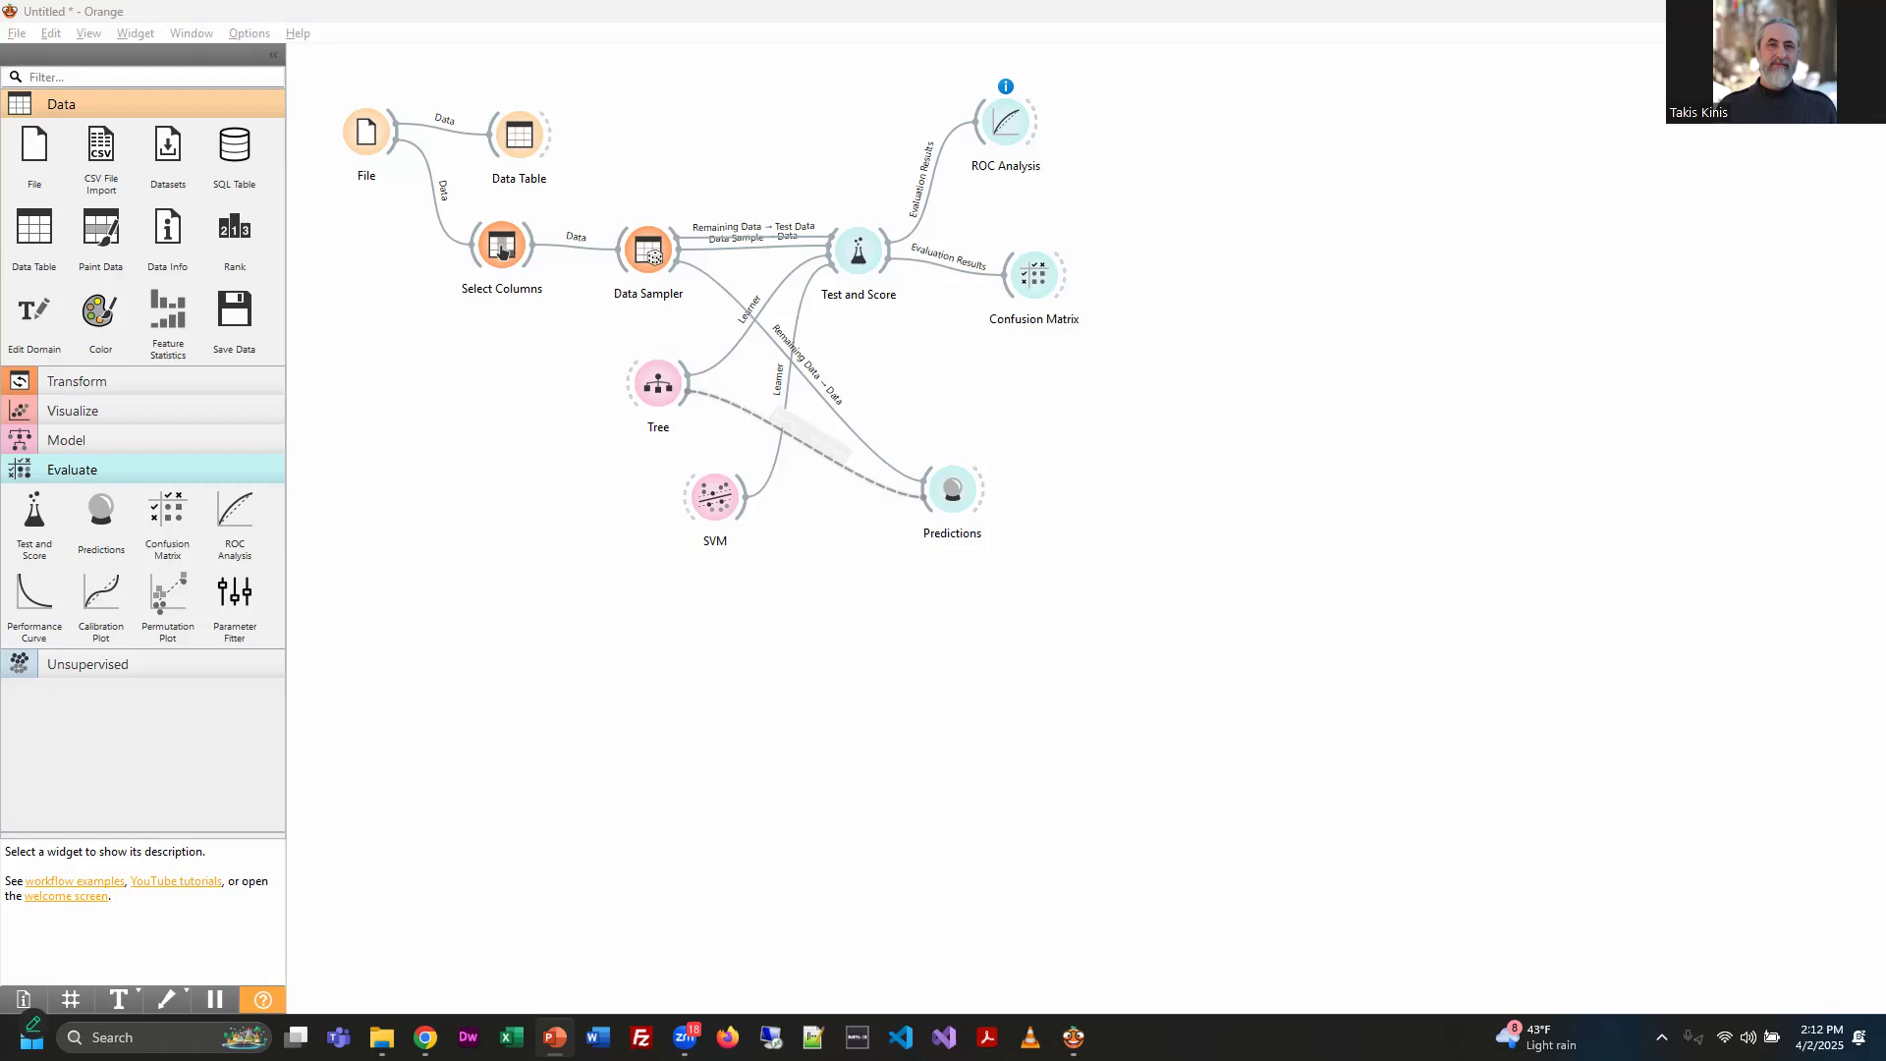
pyautogui.doubleClick(837, 409)
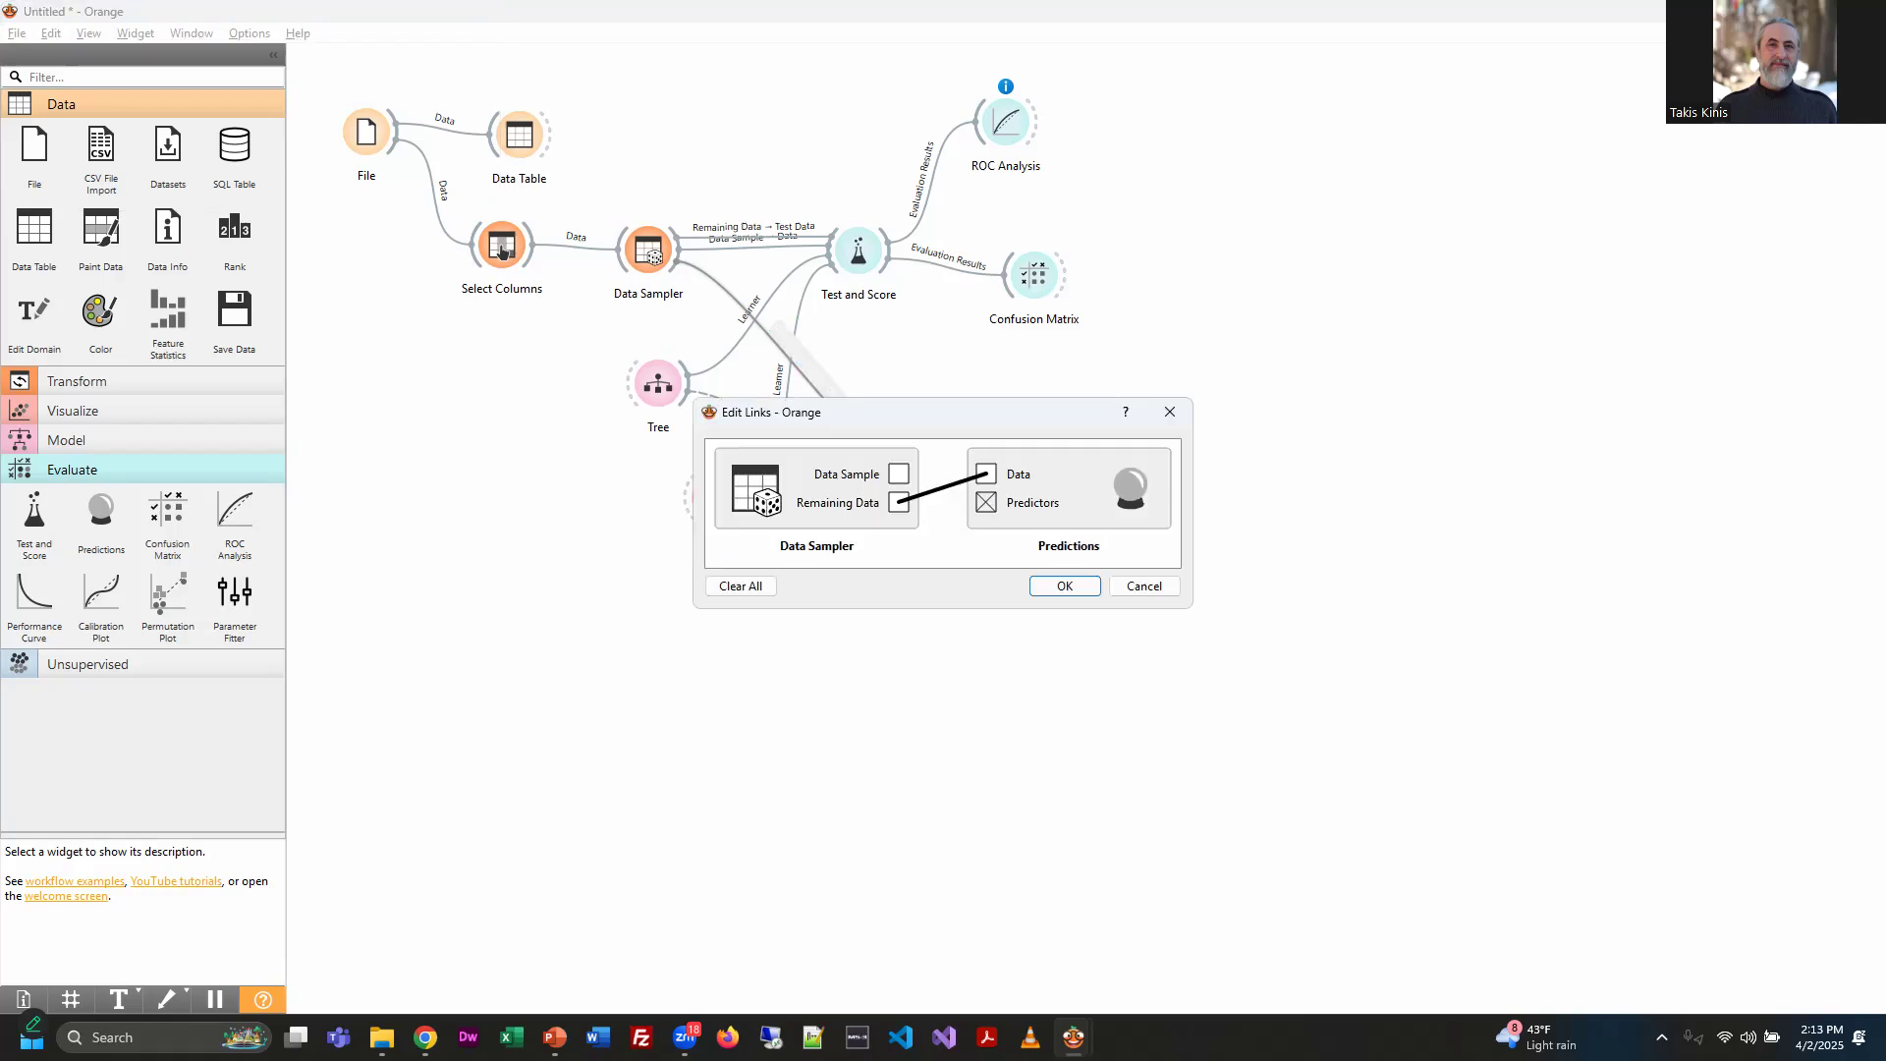
pyautogui.hotkey('alt', 'Tab')
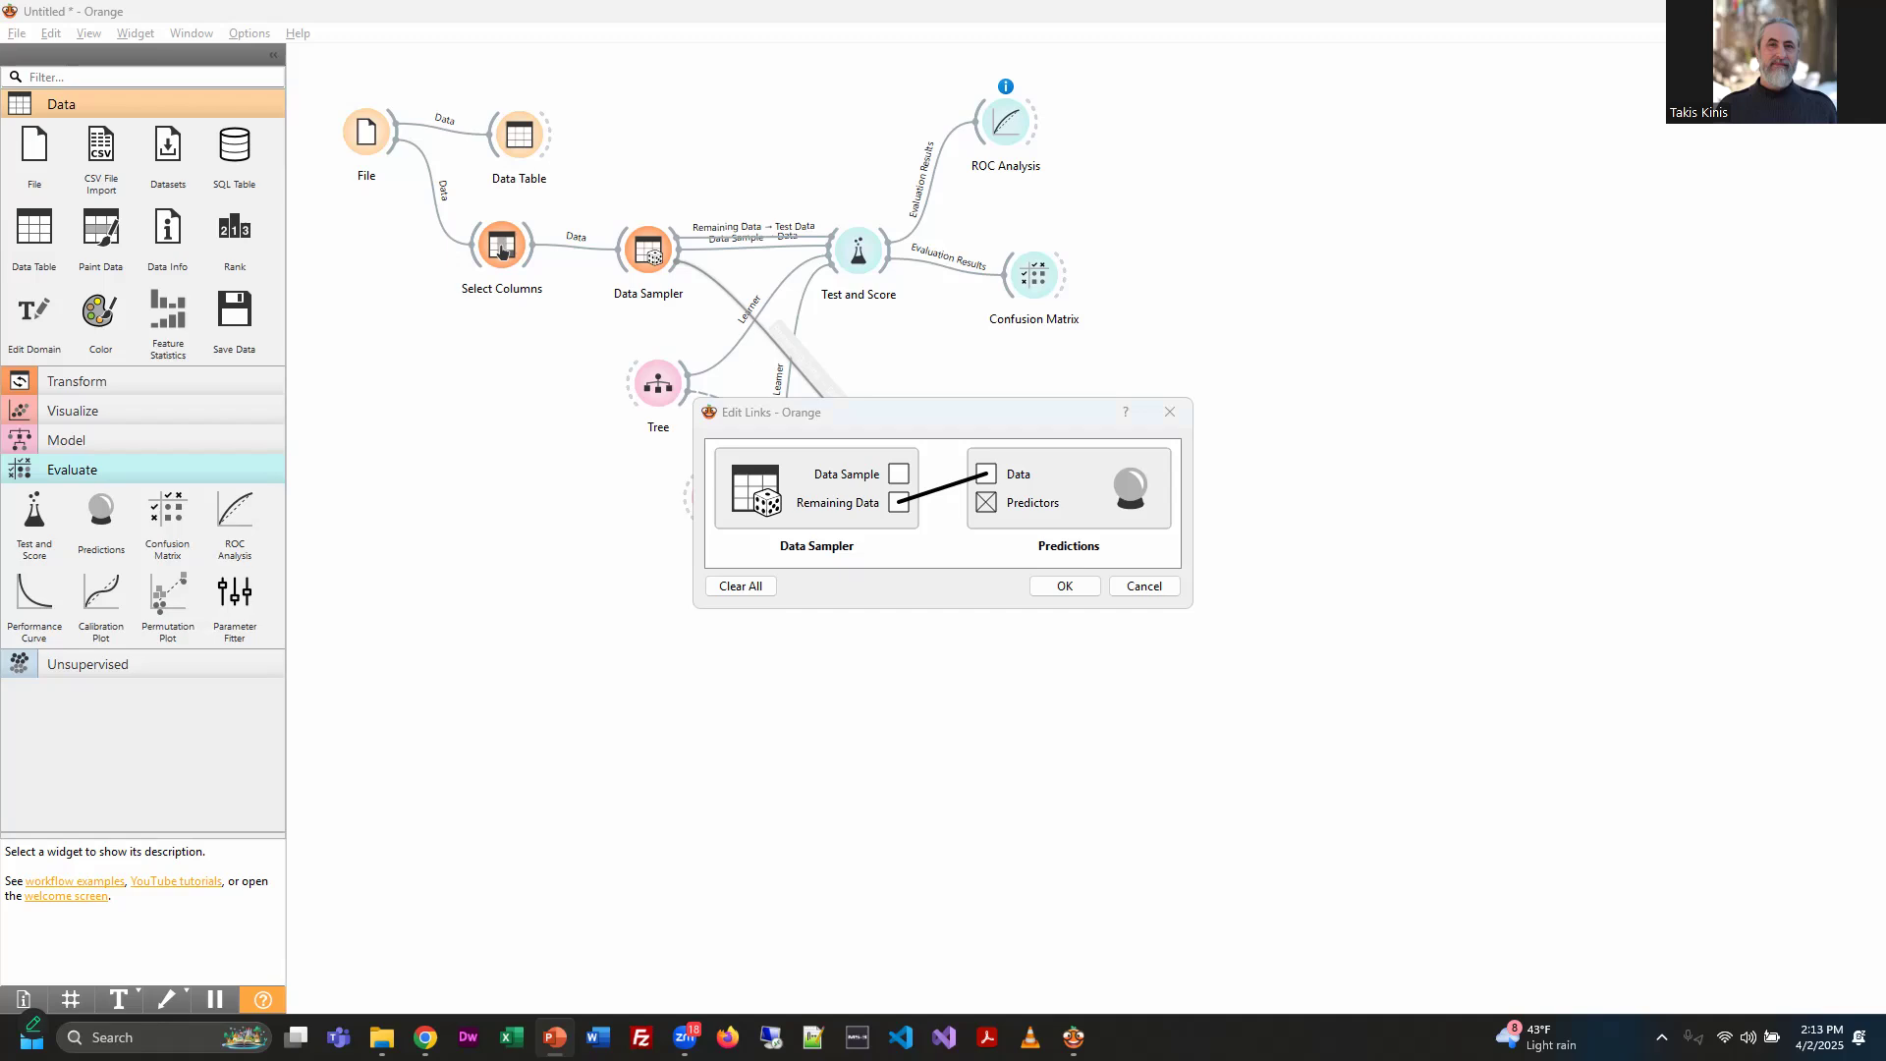
pyautogui.click(1050, 593)
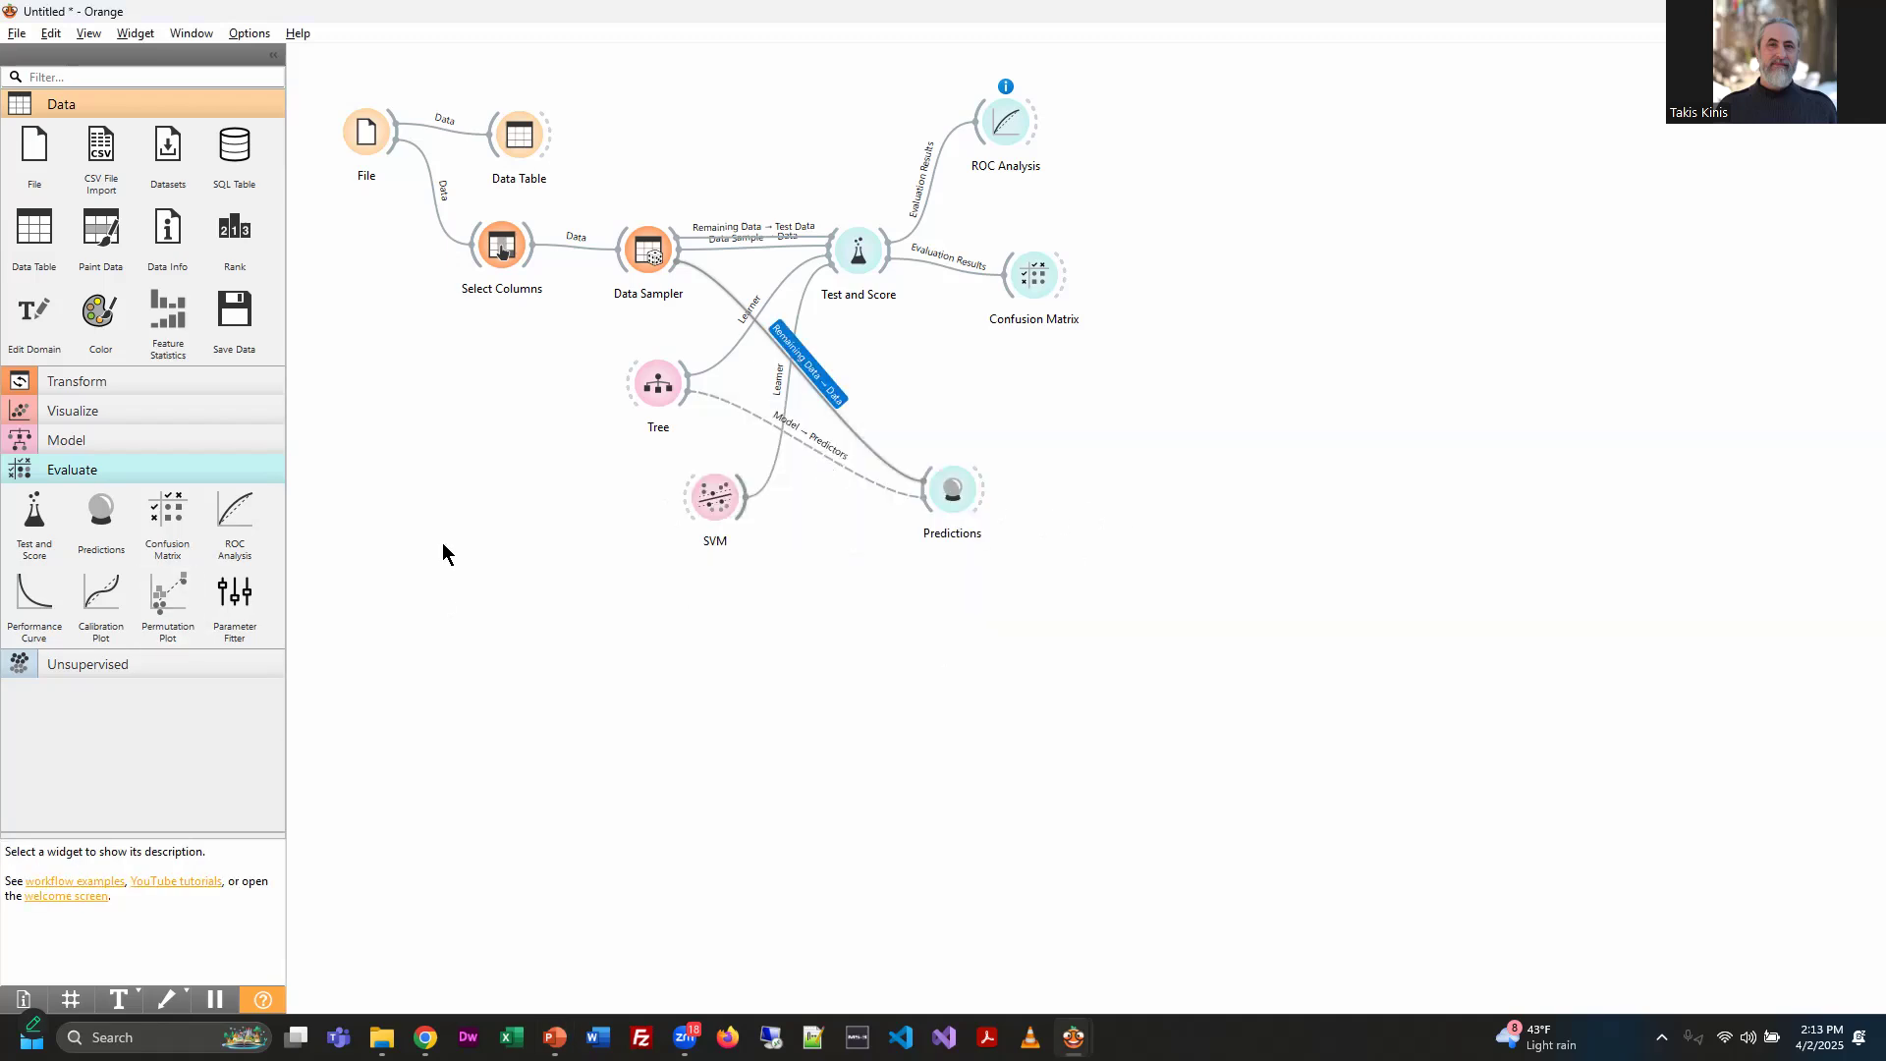
# Link Data Sampler to the Tree widget so that Data Sample feeds the tree's Data input
pyautogui.hotkey('alt', 'Tab')
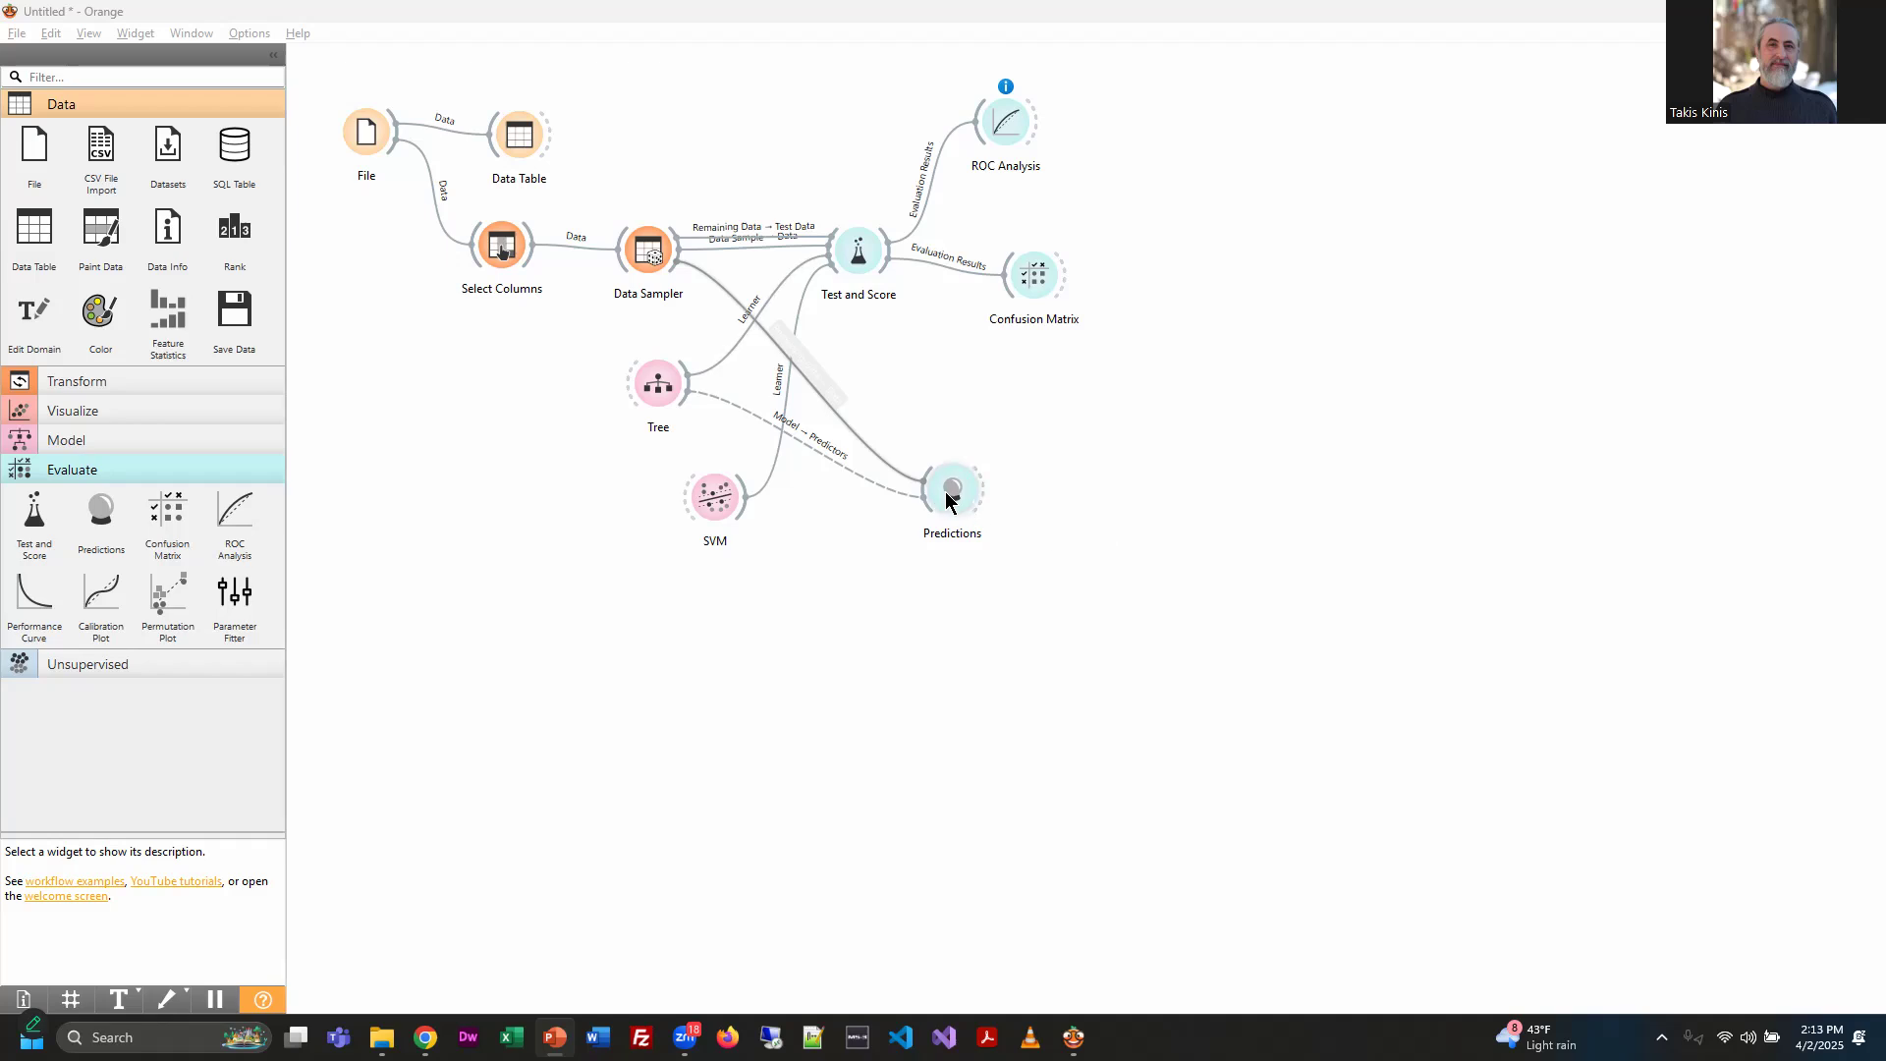
pyautogui.moveTo(946, 501); pyautogui.dragTo(942, 497)
pyautogui.moveTo(696, 297); pyautogui.dragTo(631, 382)
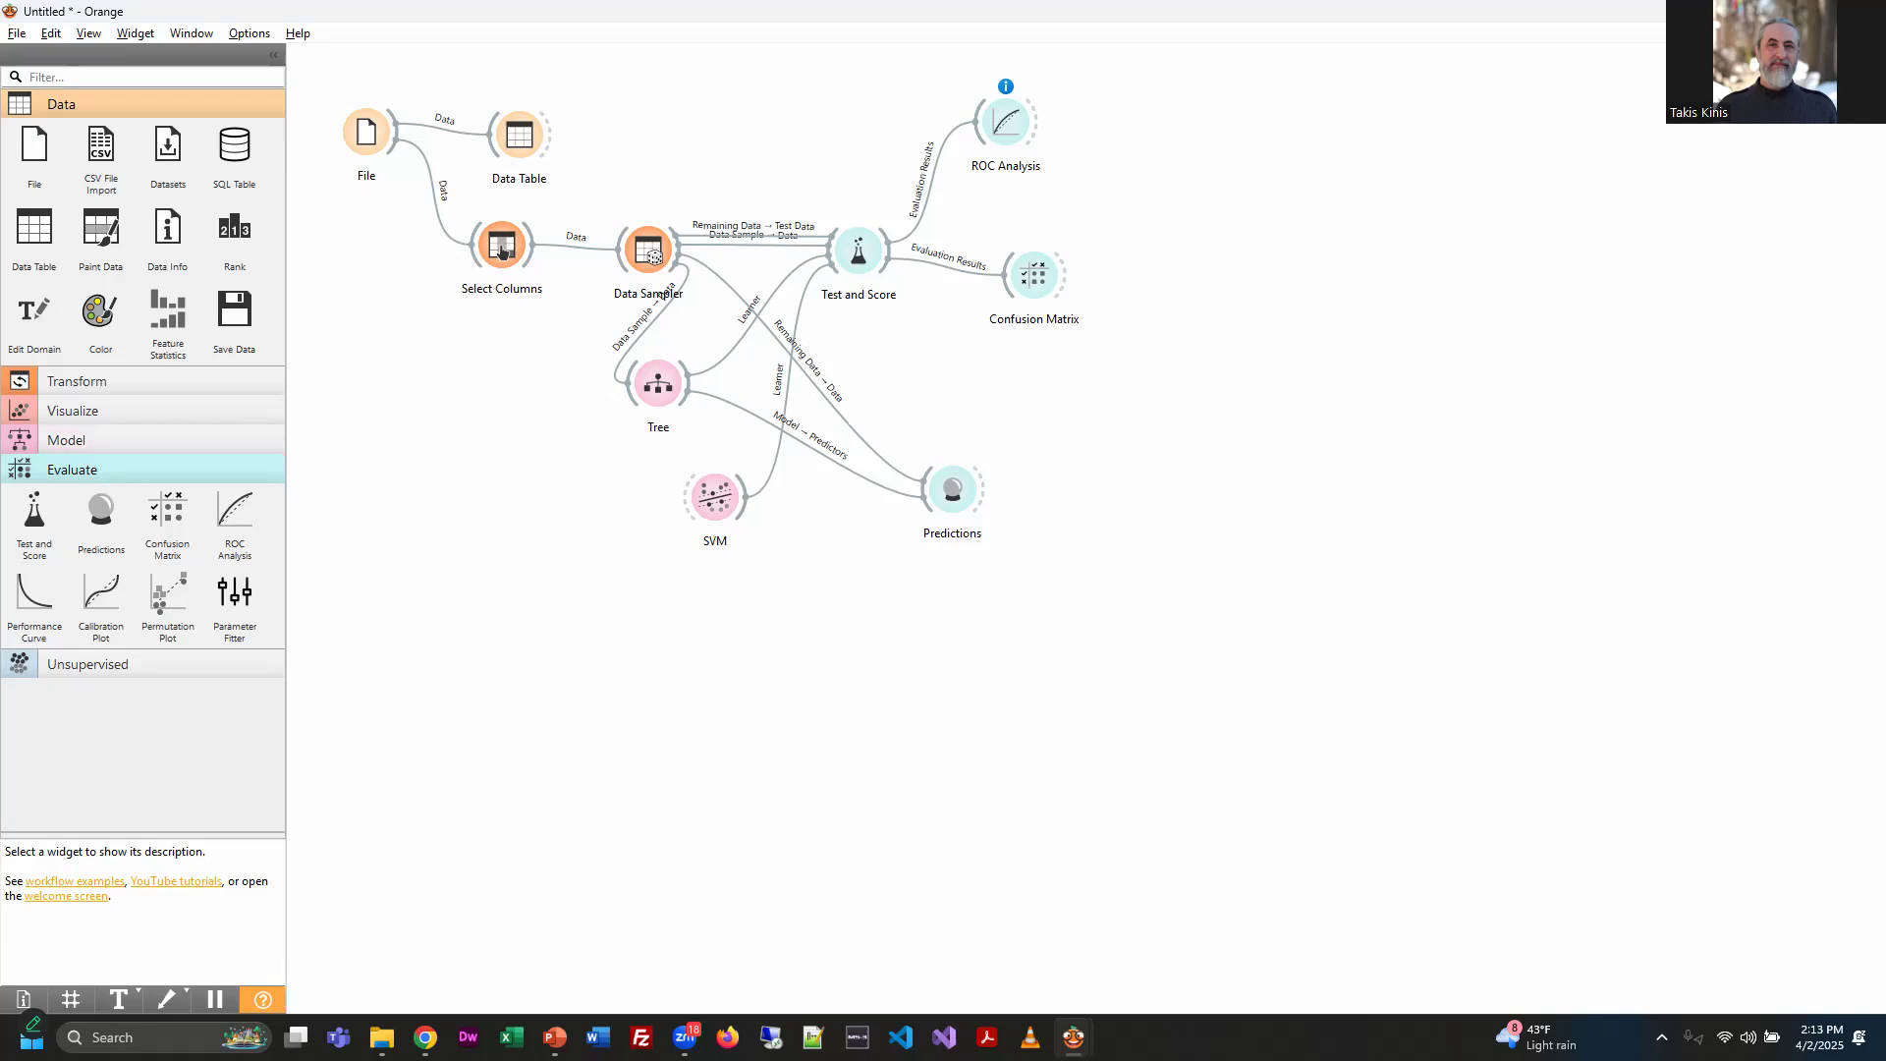
pyautogui.hotkey('alt', 'Tab')
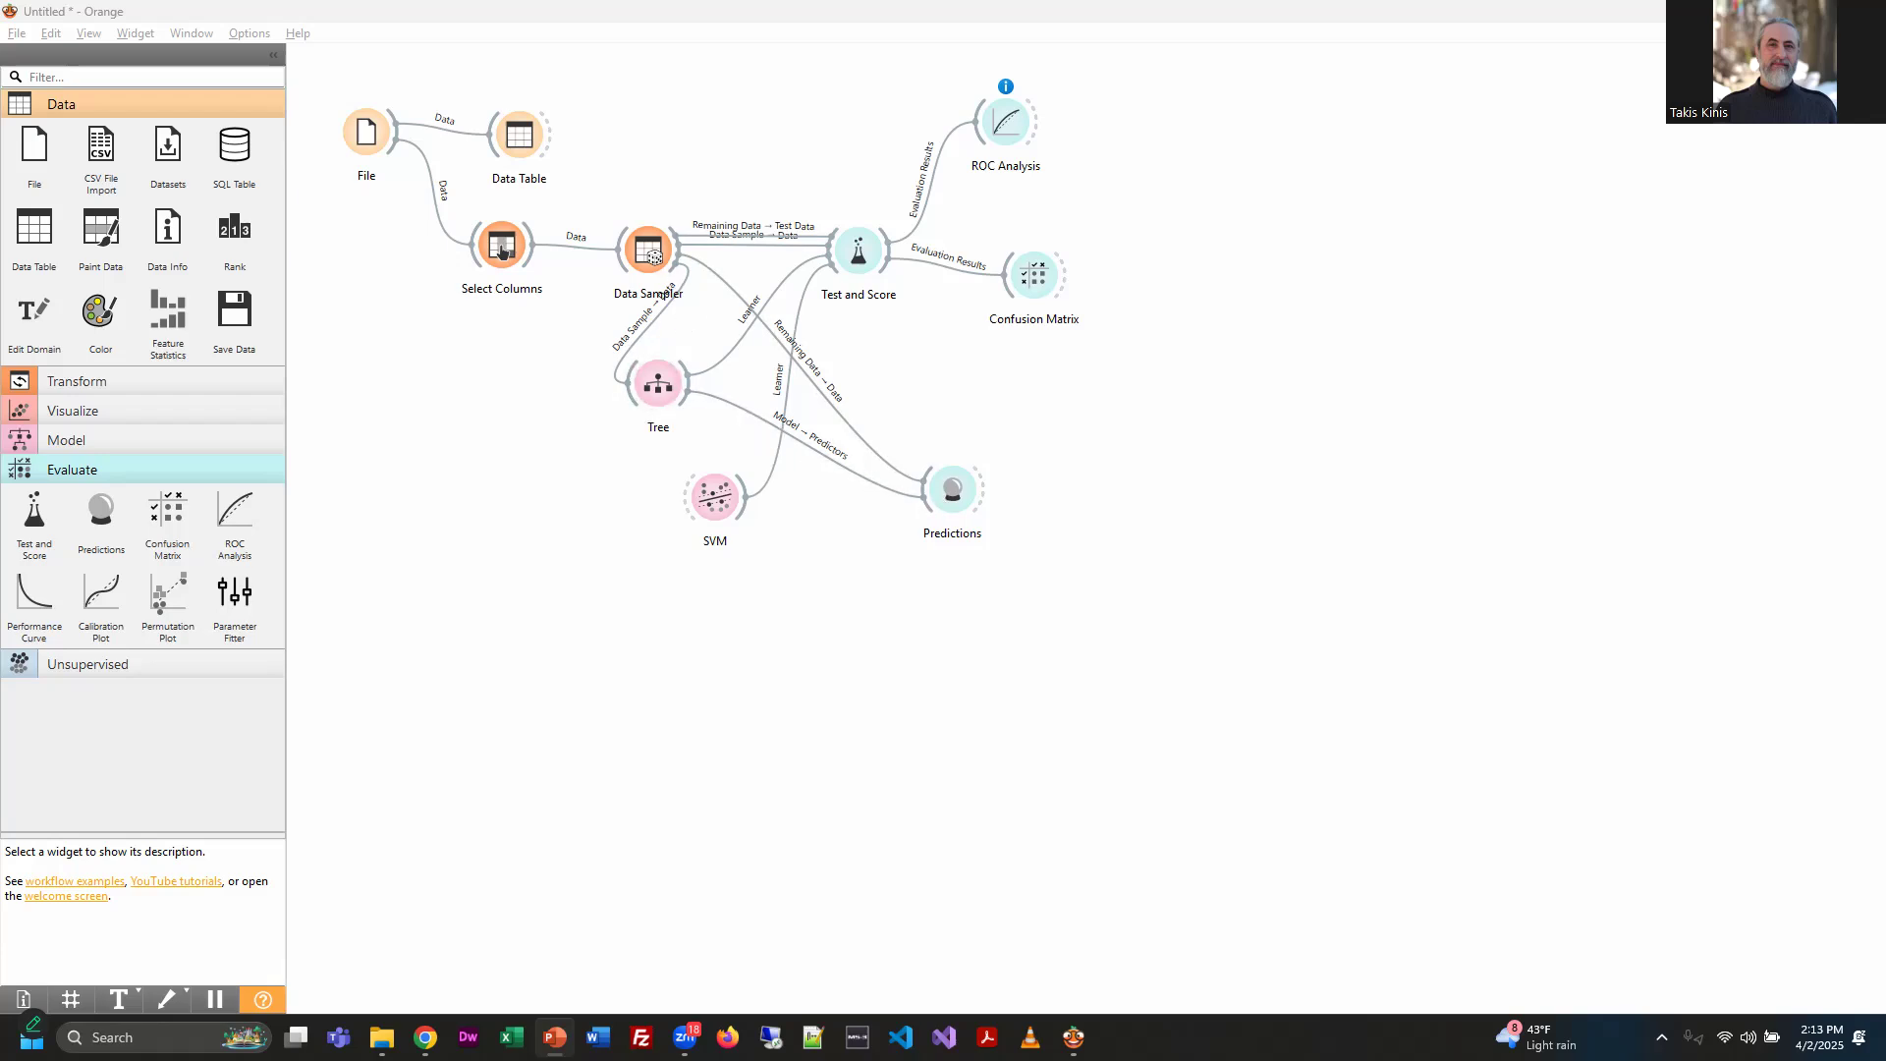
# Review the Tree predictions against fraud_reported in an enlarged Predictions window, and look over the source records in Data Table
pyautogui.doubleClick(952, 491)
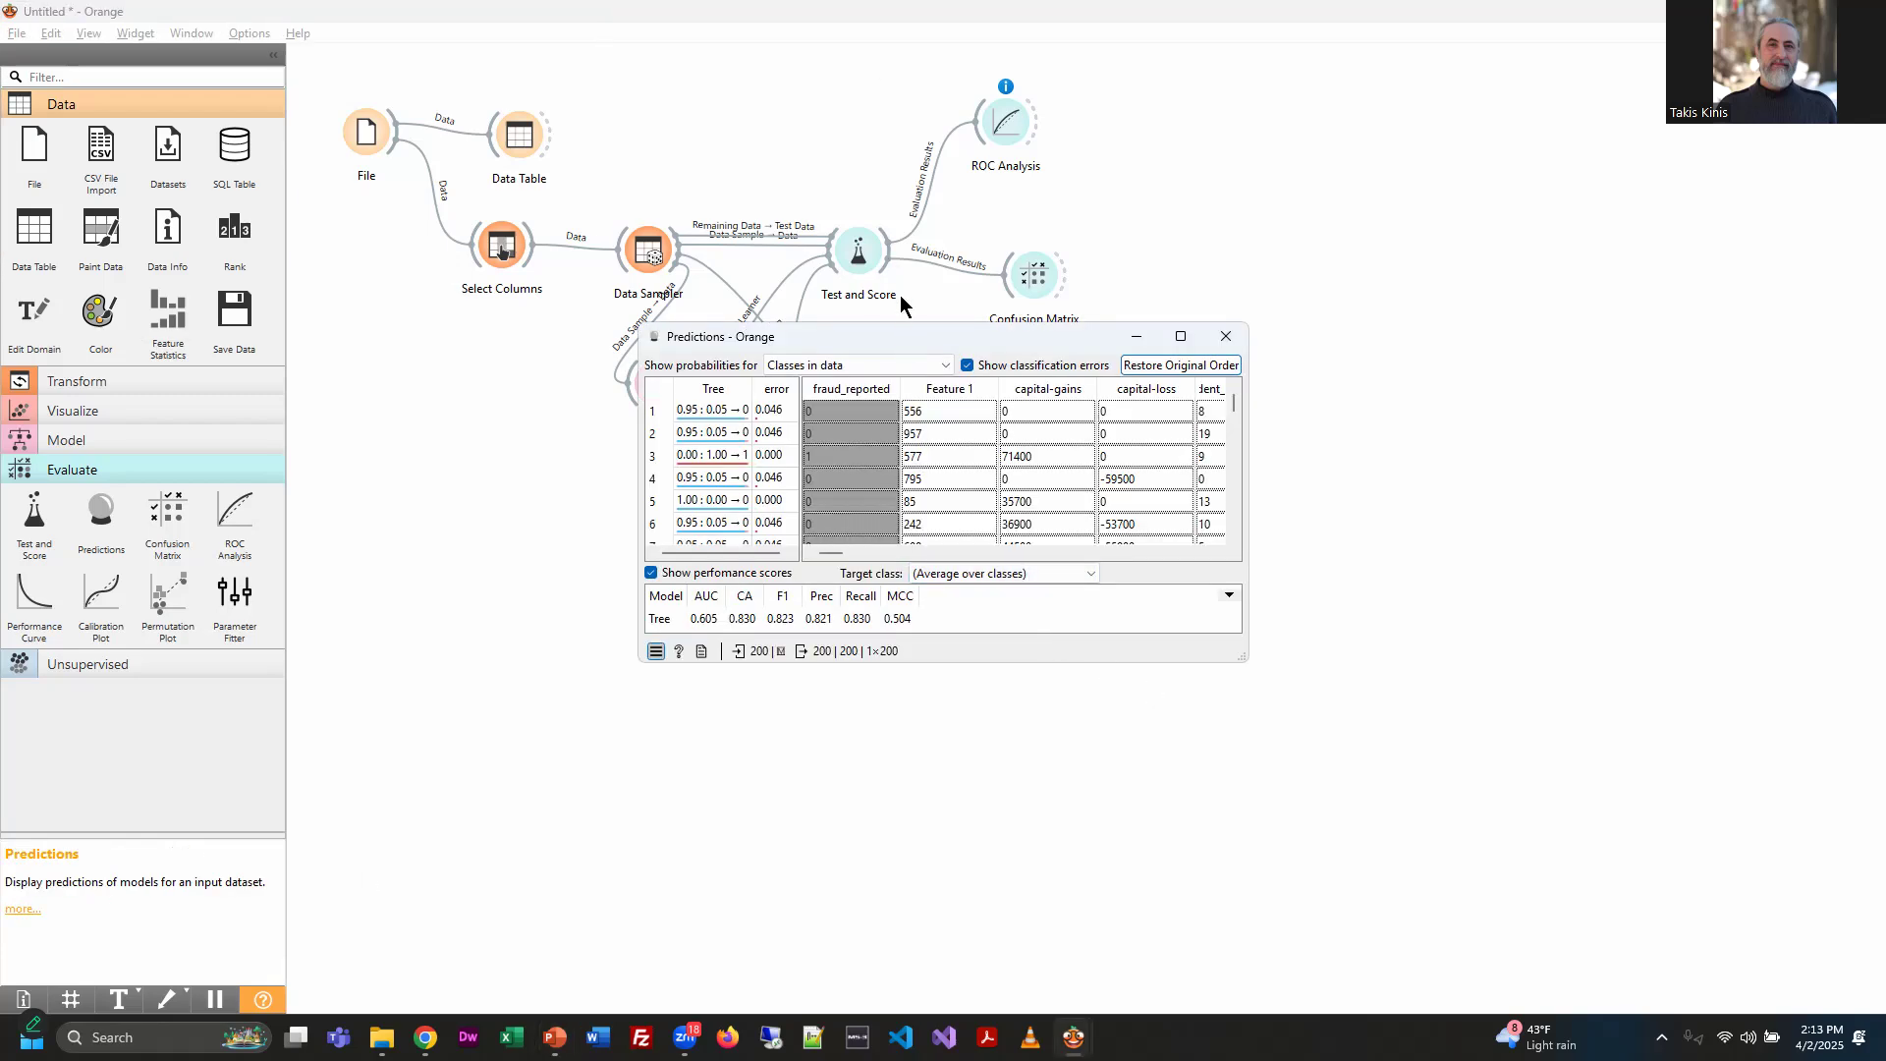
pyautogui.moveTo(1195, 535); pyautogui.dragTo(1560, 916)
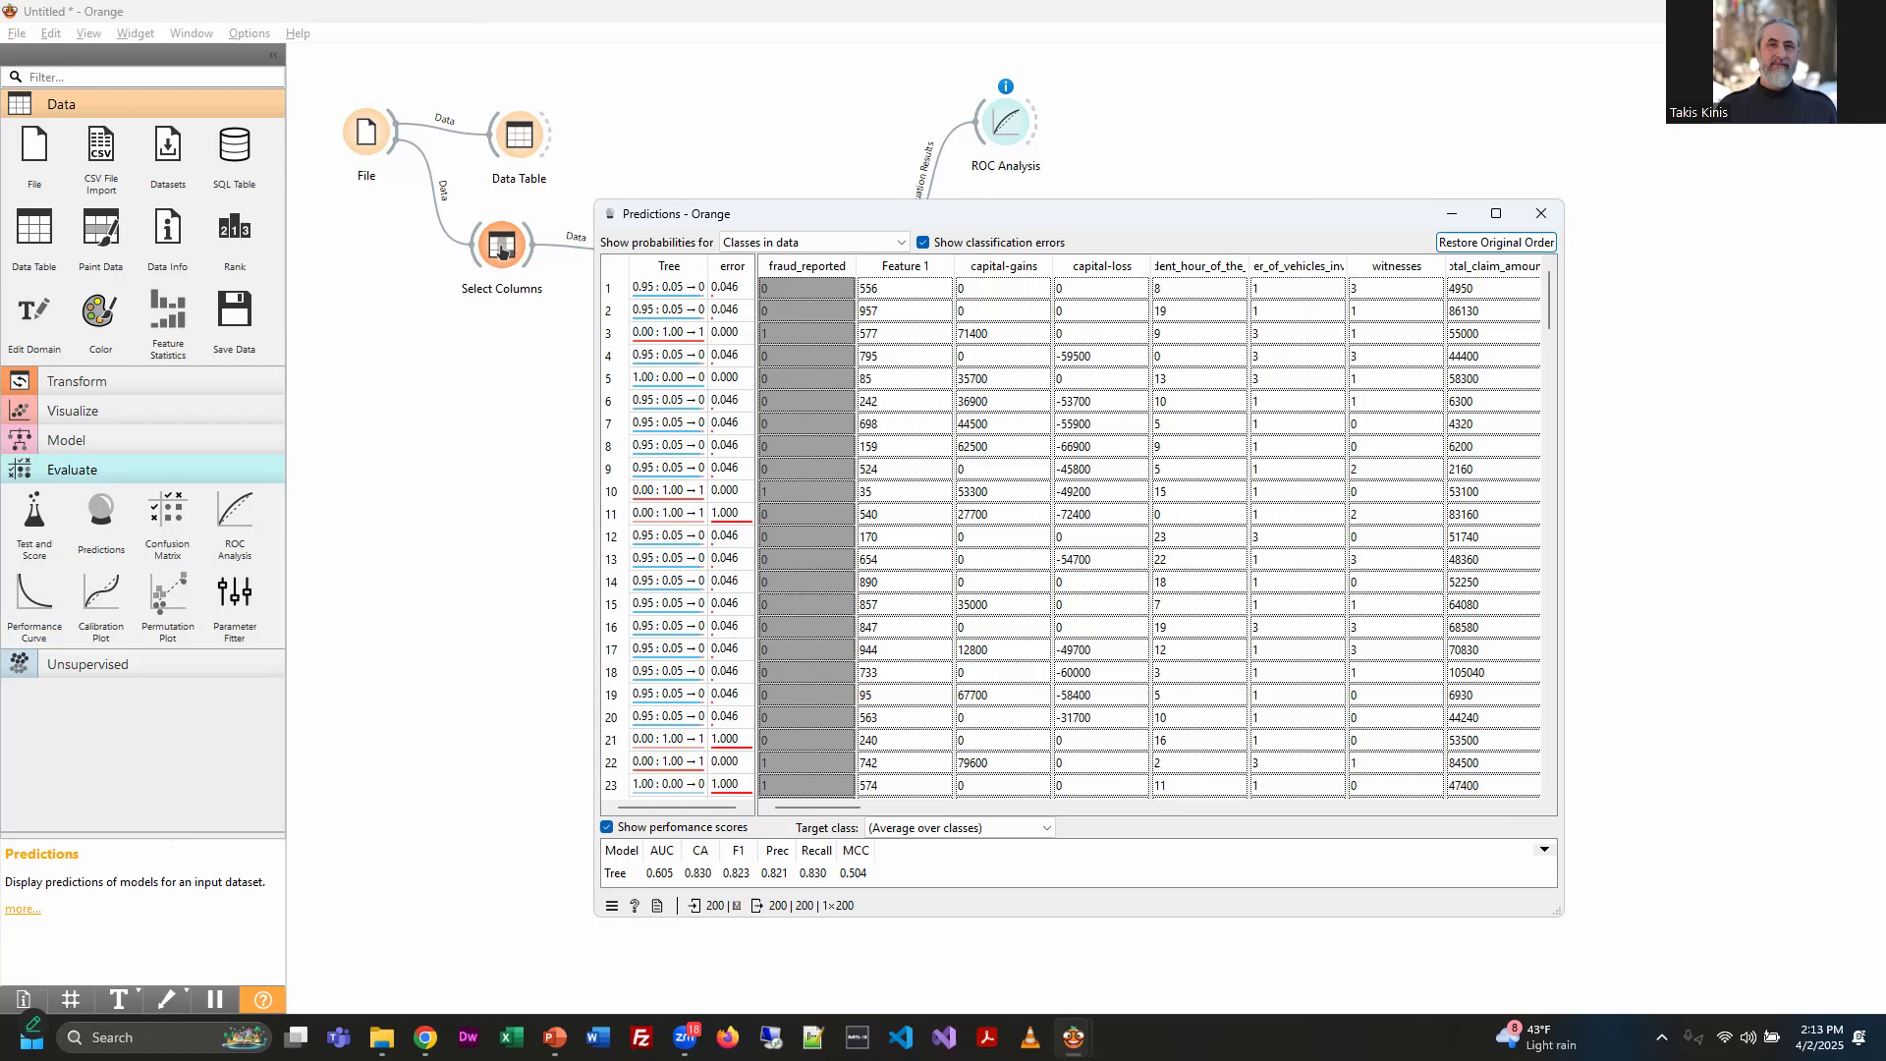
pyautogui.hotkey('alt', 'Tab')
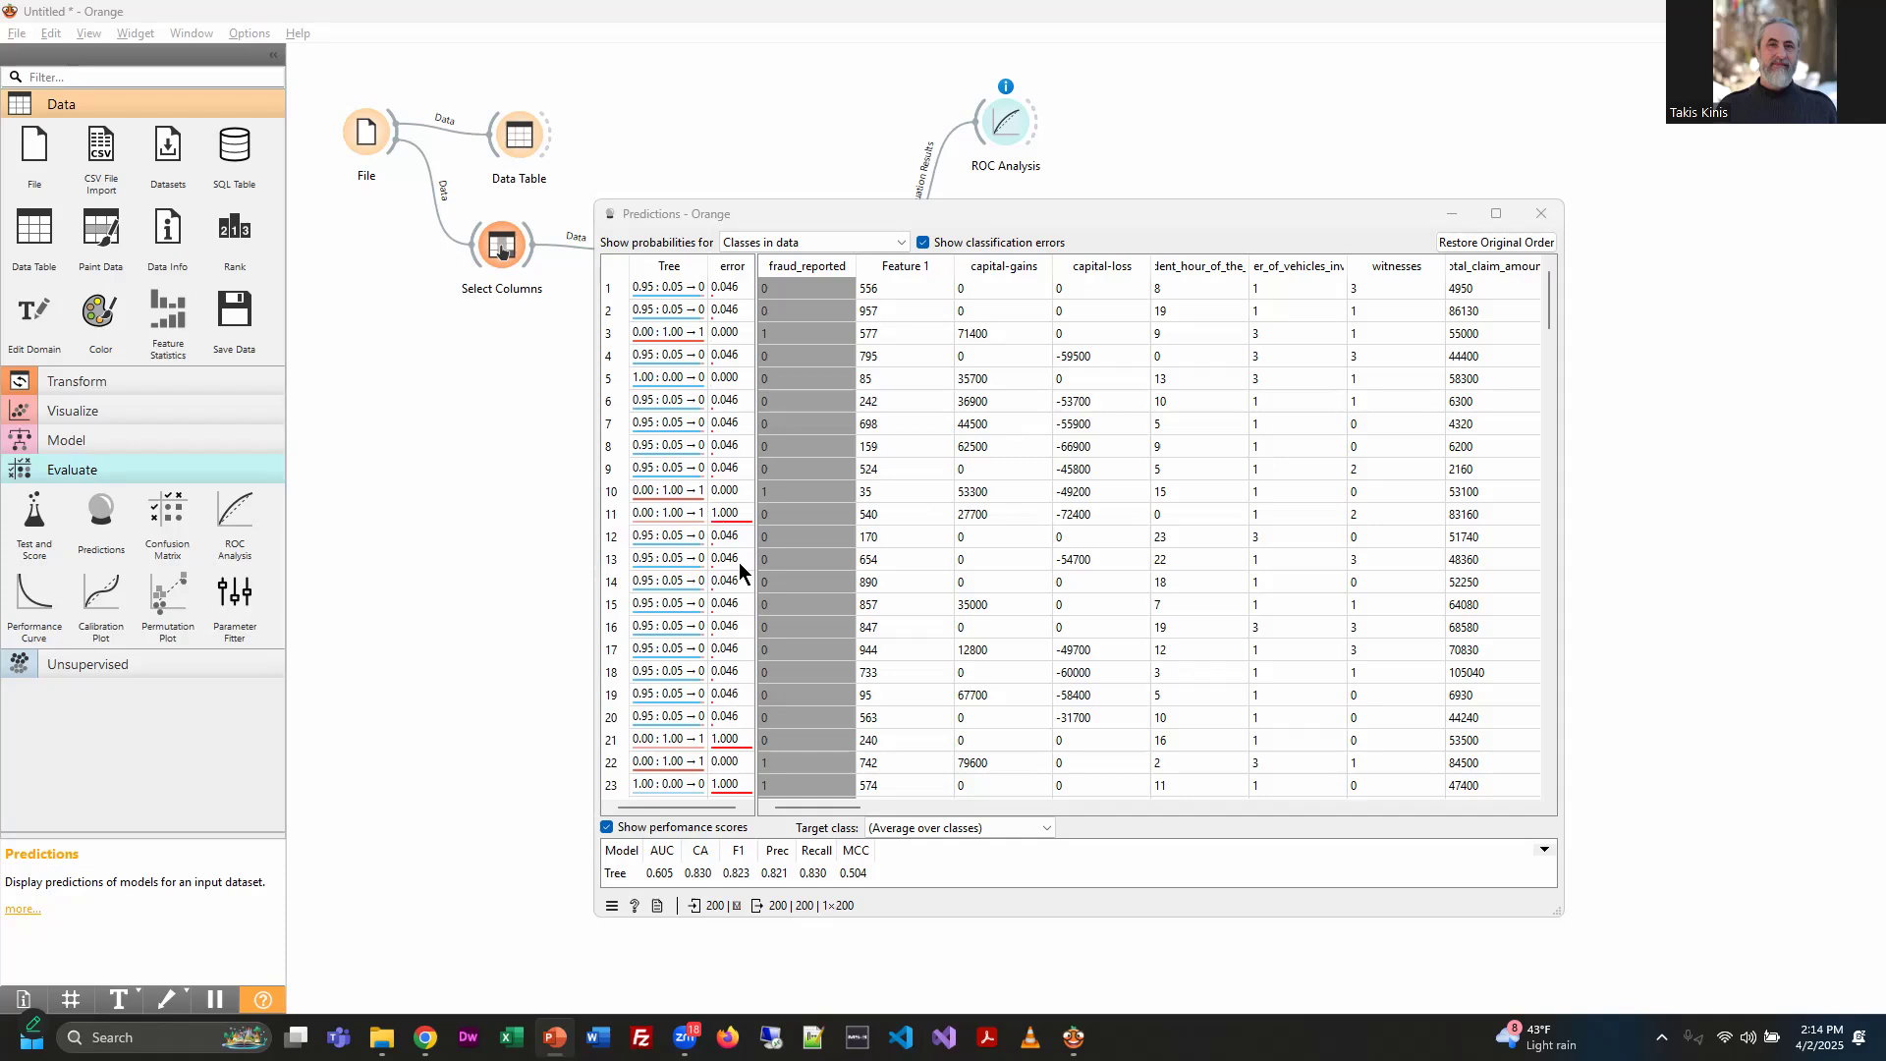
pyautogui.scroll(-3, 794, 753)
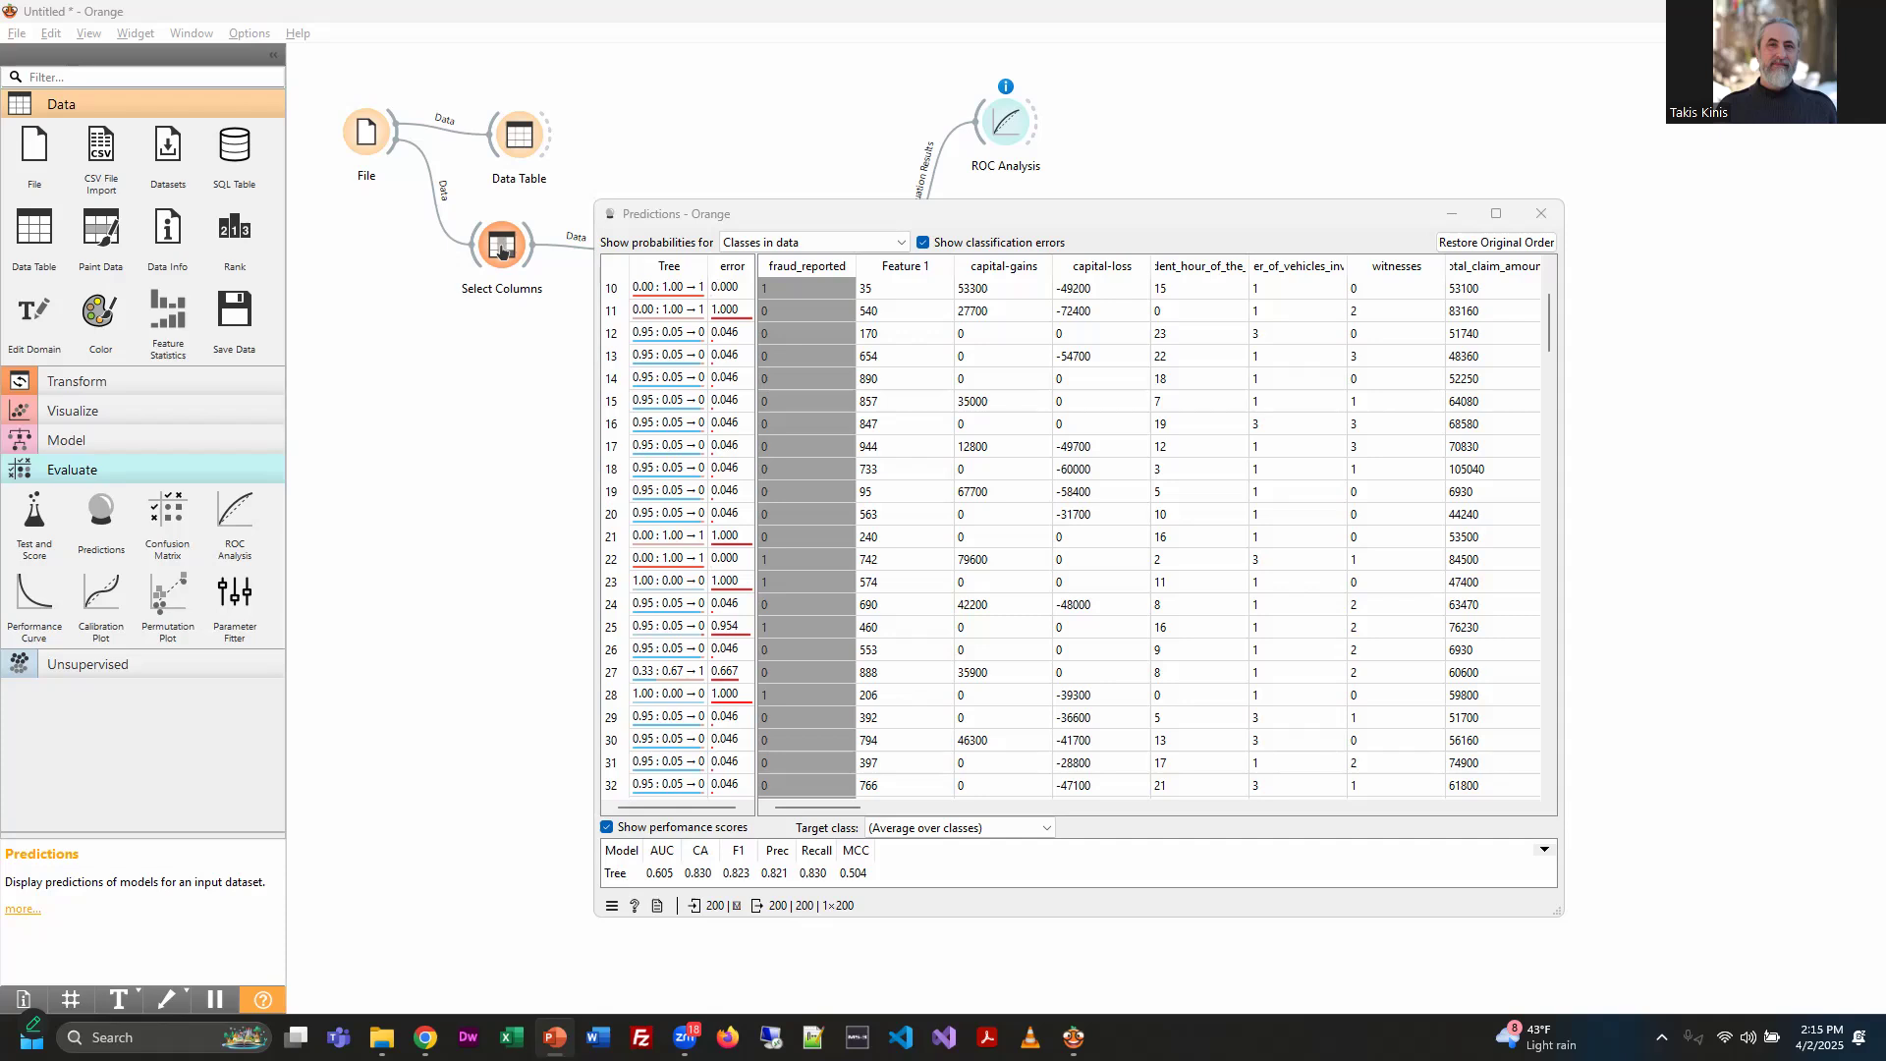
pyautogui.click(1547, 224)
pyautogui.click(1557, 224)
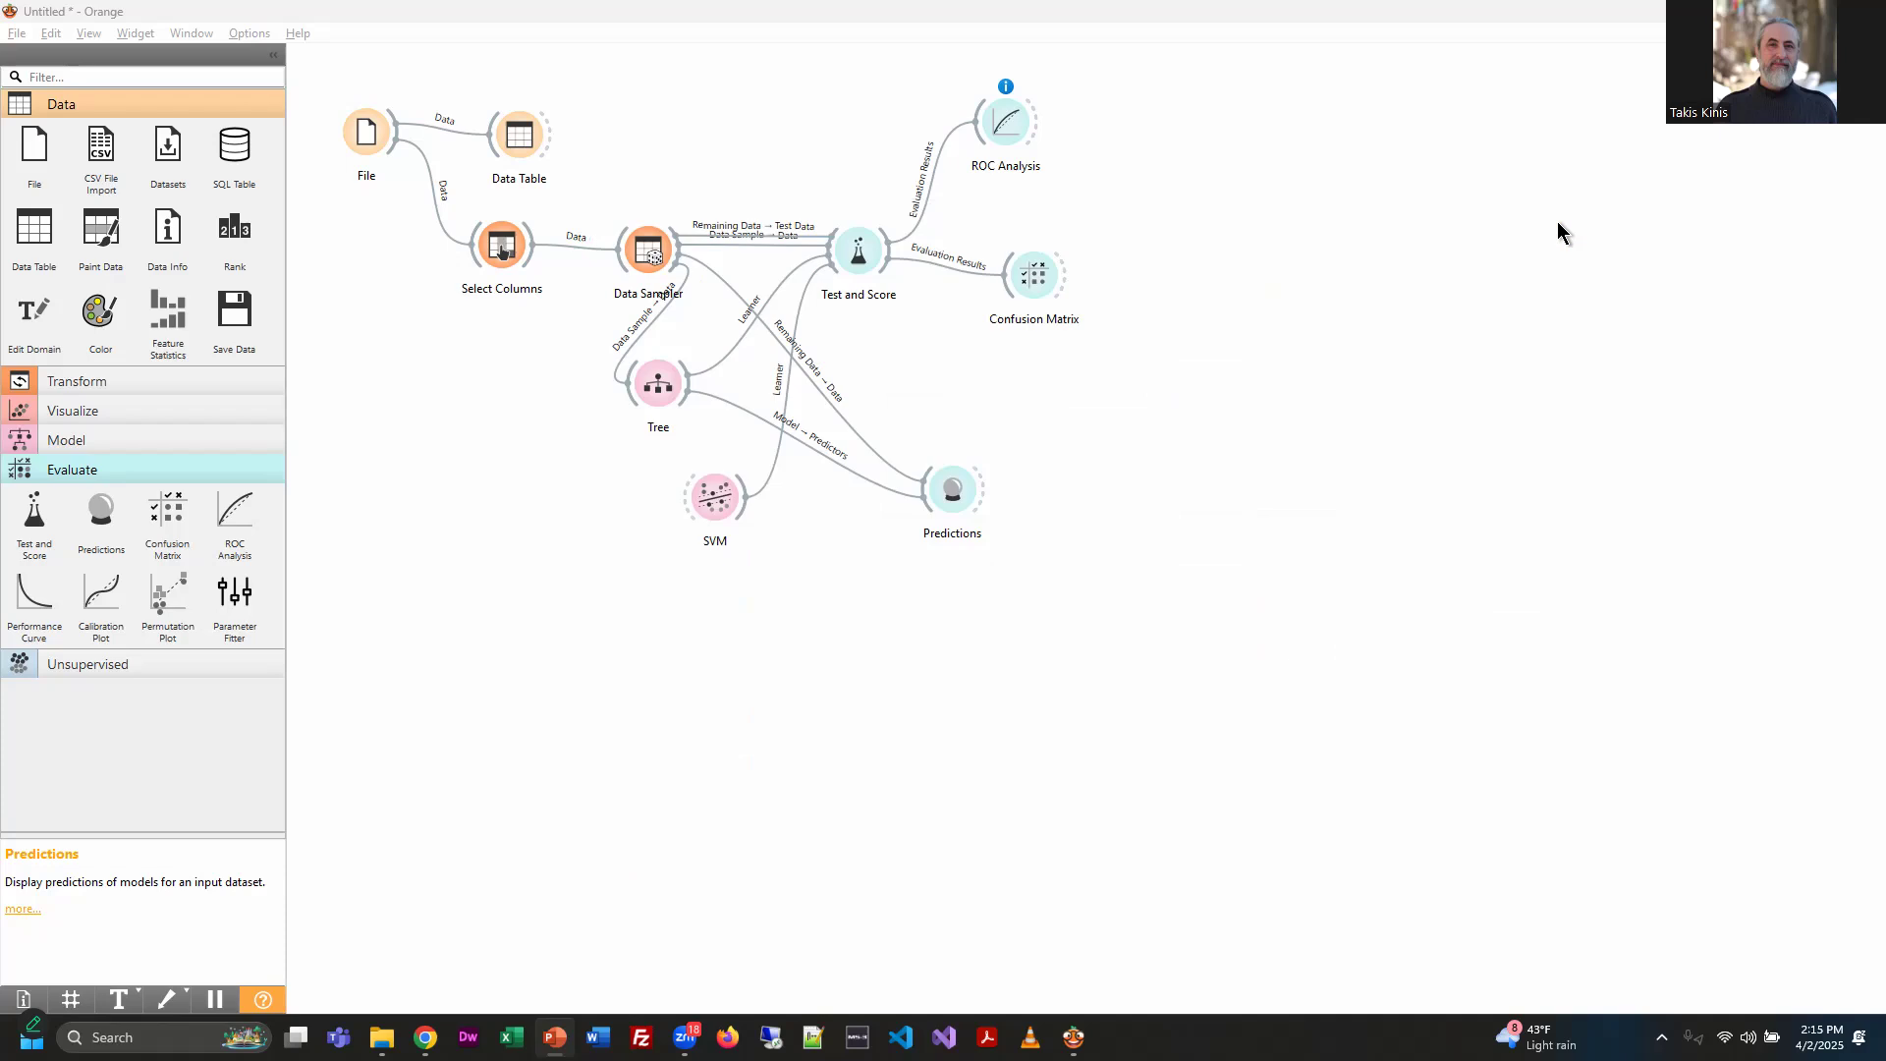
pyautogui.doubleClick(519, 137)
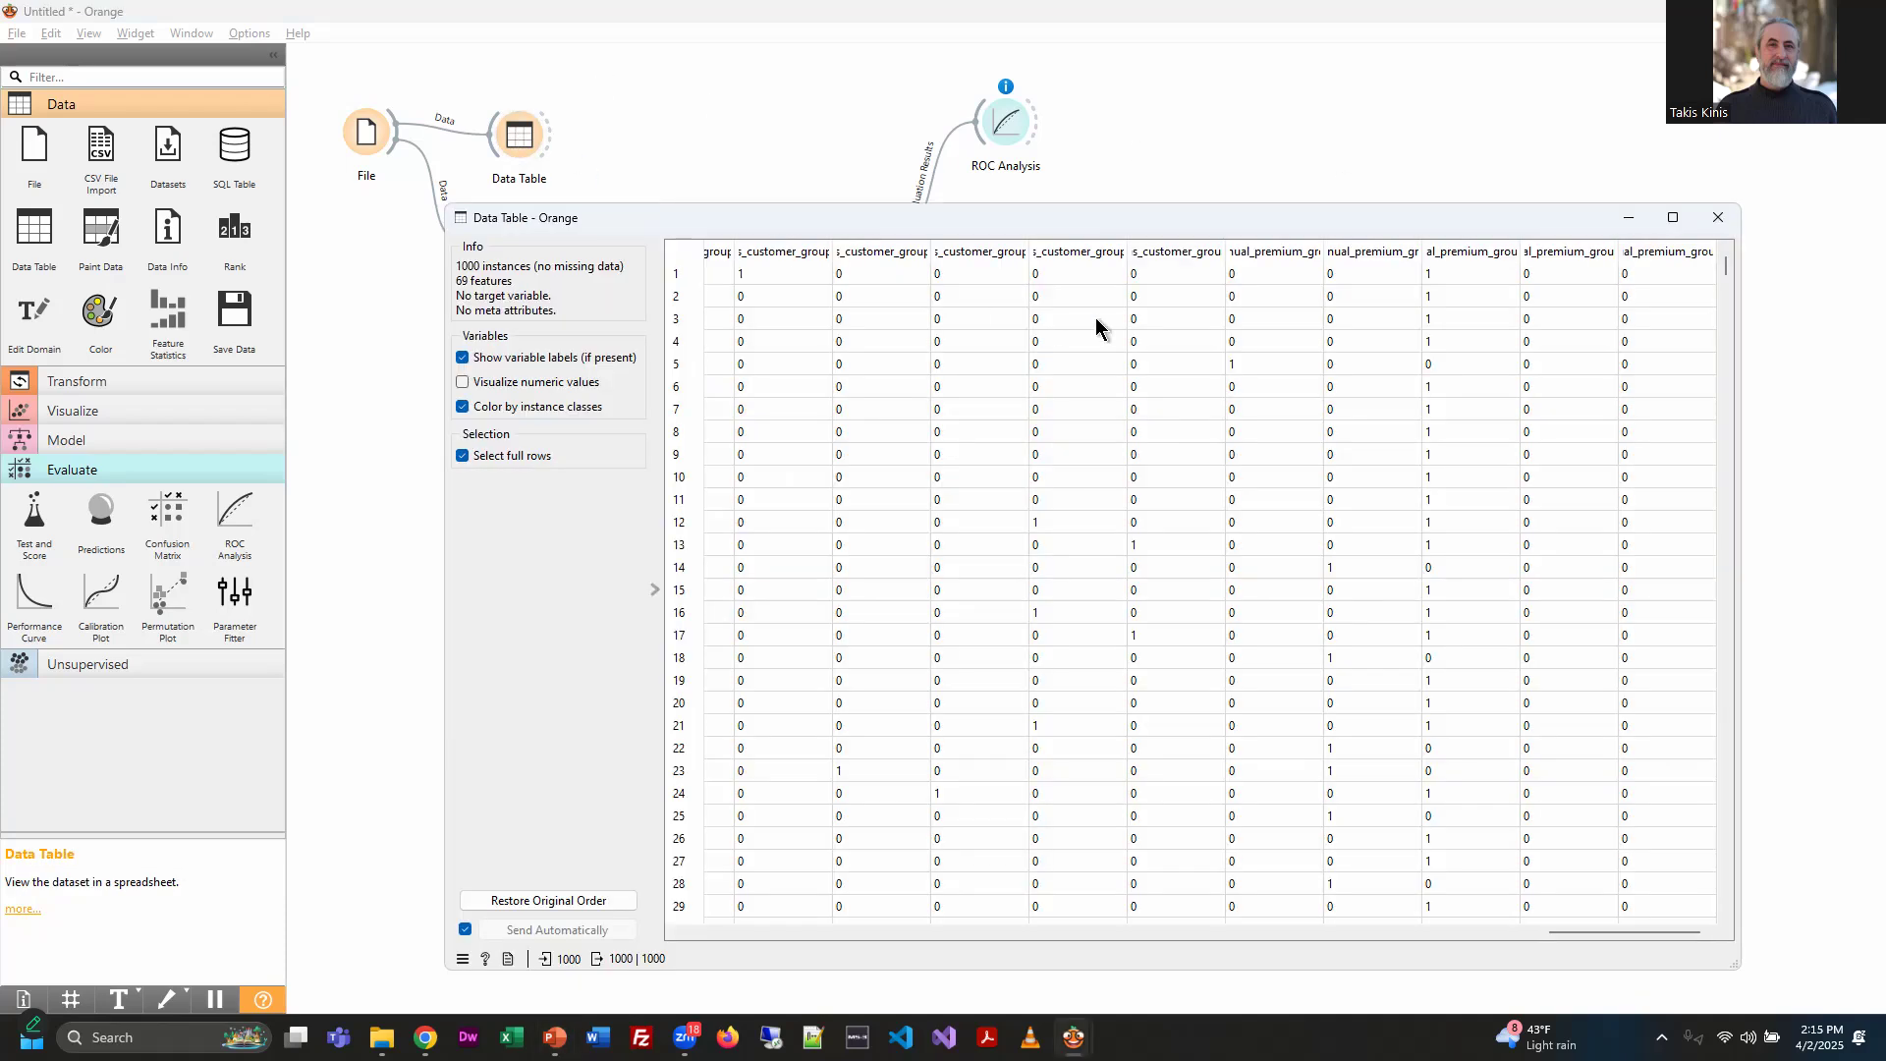
pyautogui.click(1718, 219)
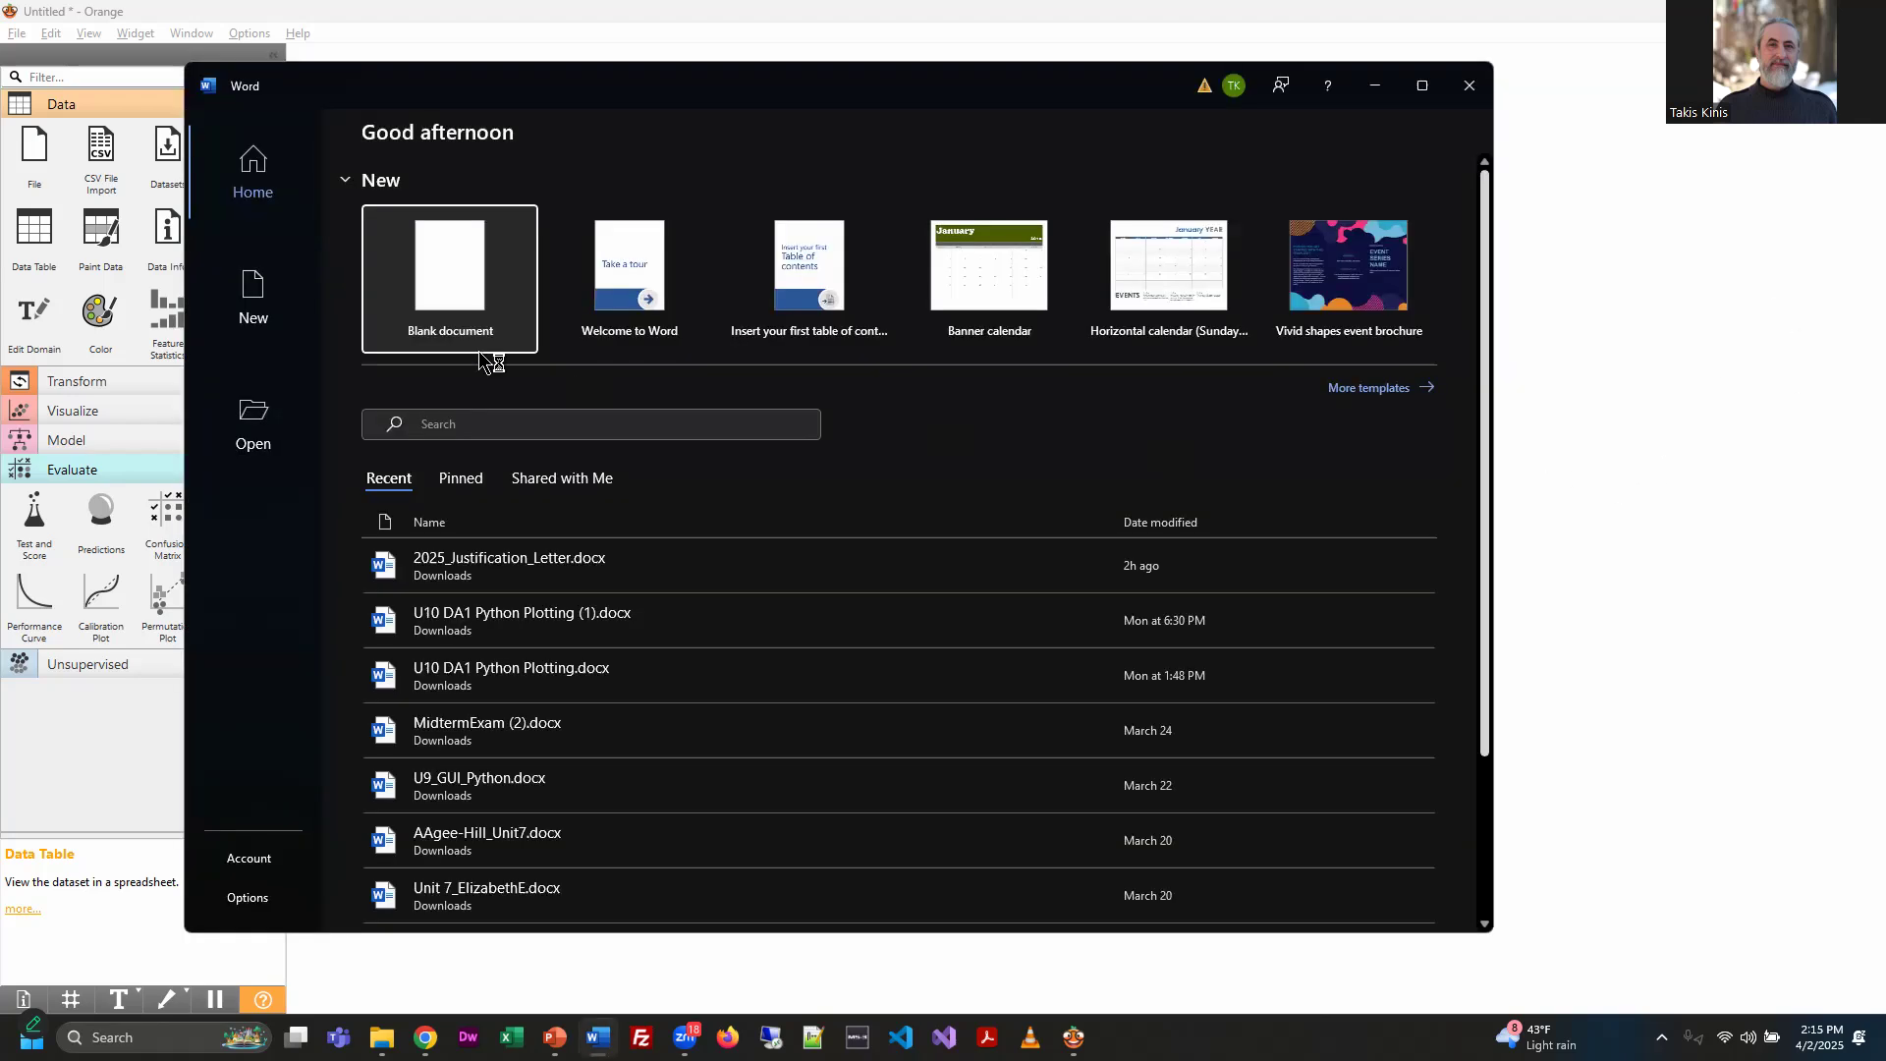
# Create a blank document in Word and move its window clear of the Orange workflow
pyautogui.click(458, 287)
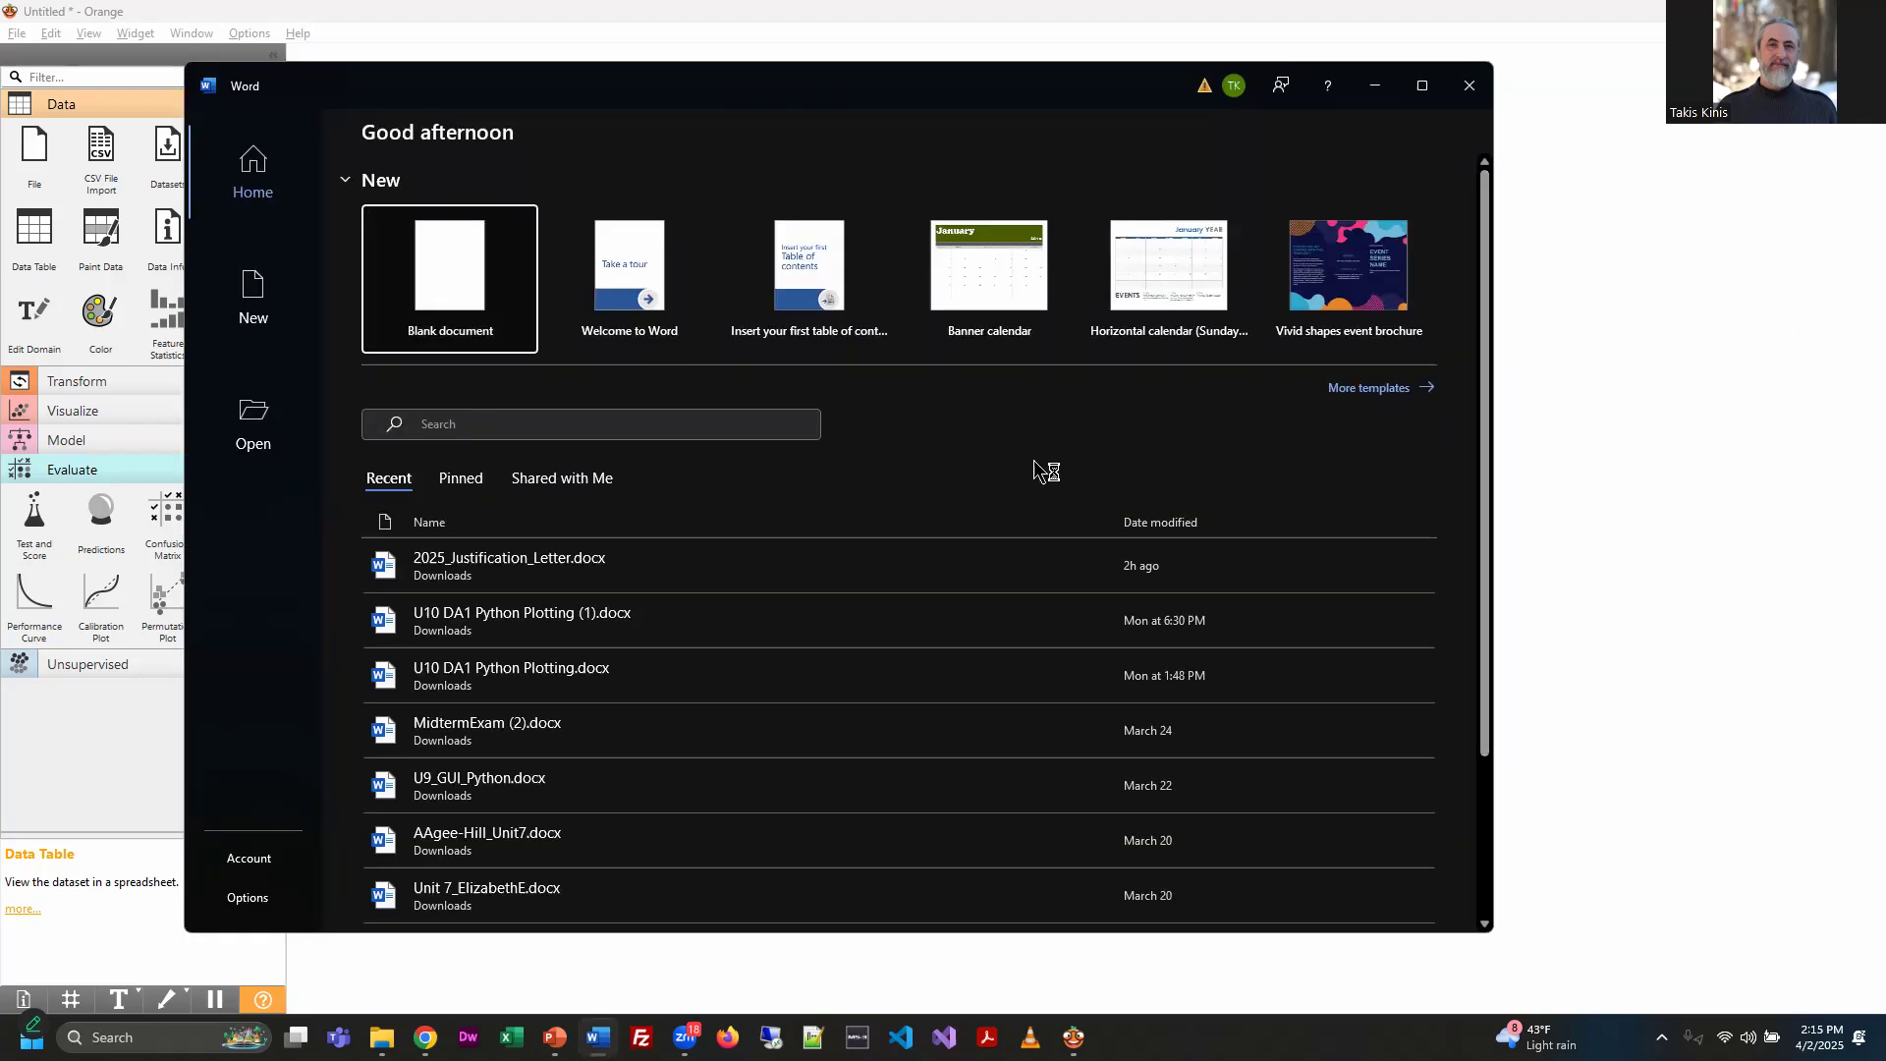
pyautogui.moveTo(1124, 84); pyautogui.dragTo(1603, 614)
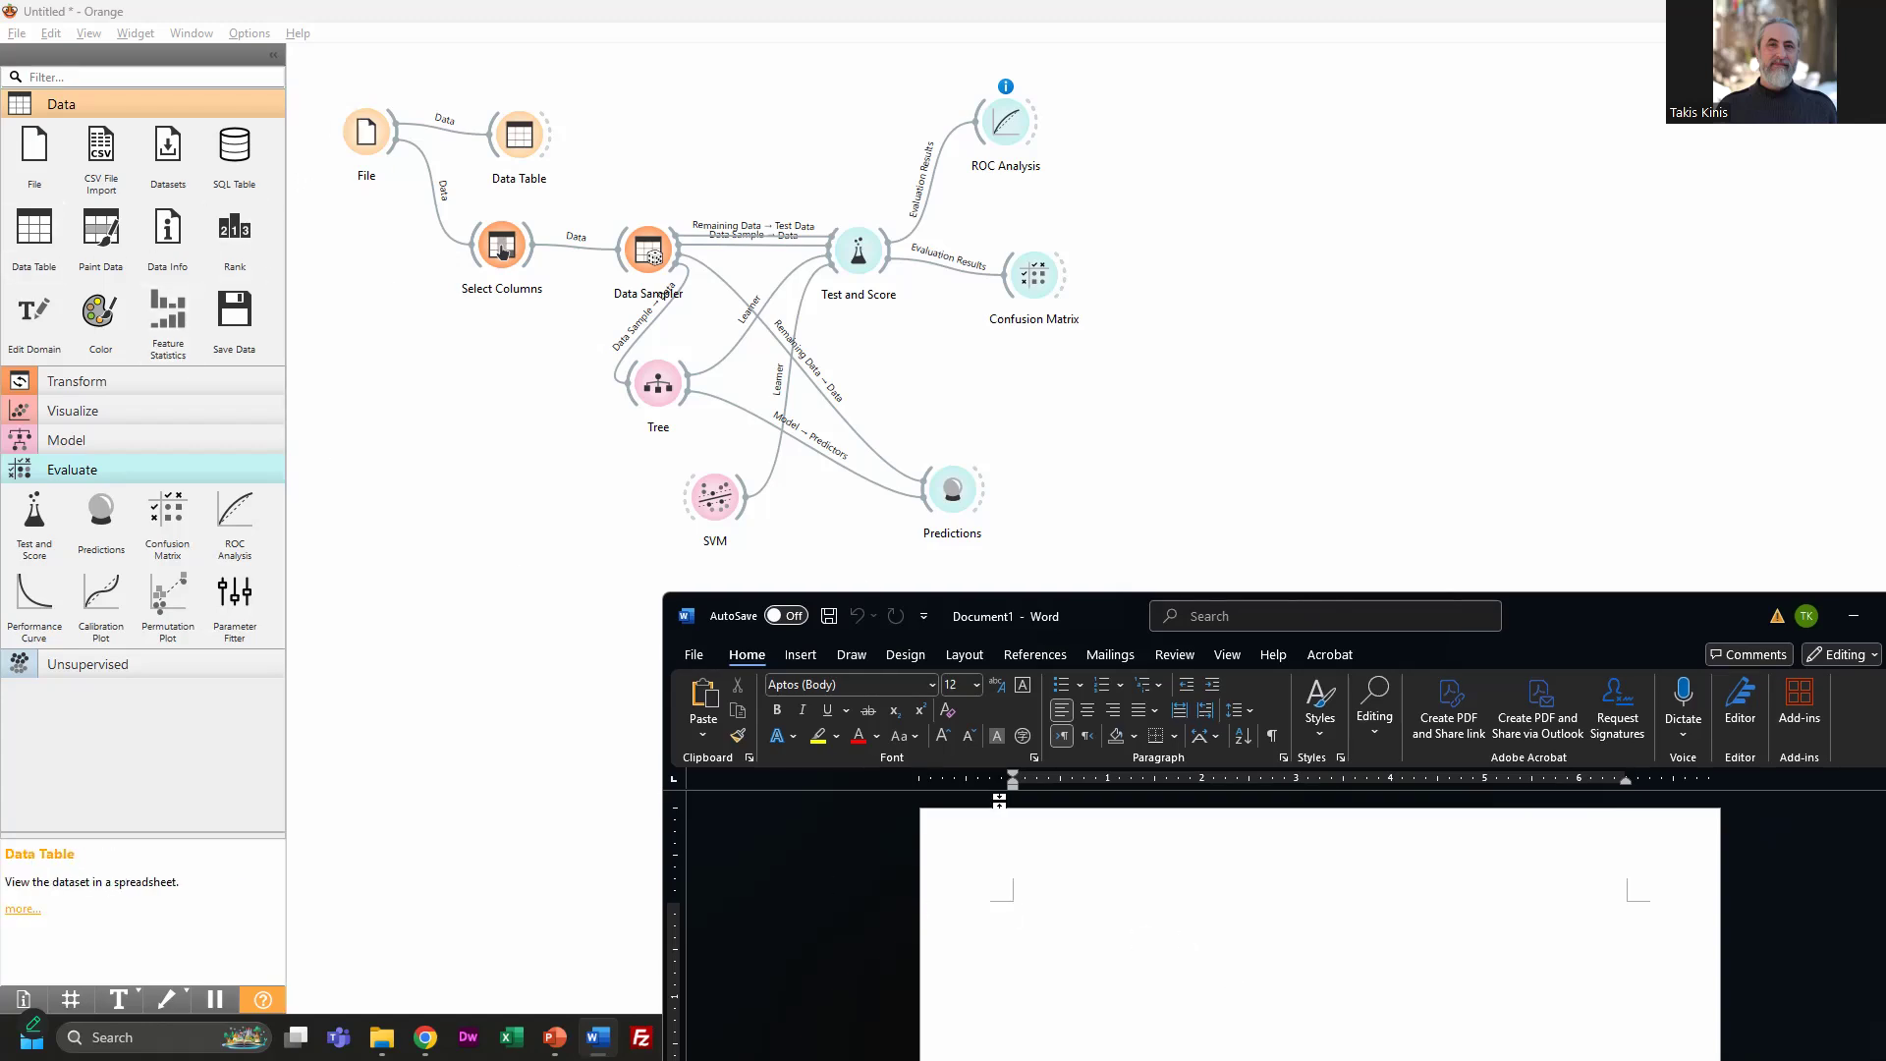
# Capture the whole workflow diagram, from File to Predictions, with Snipping Tool and copy the snip
pyautogui.press('super')
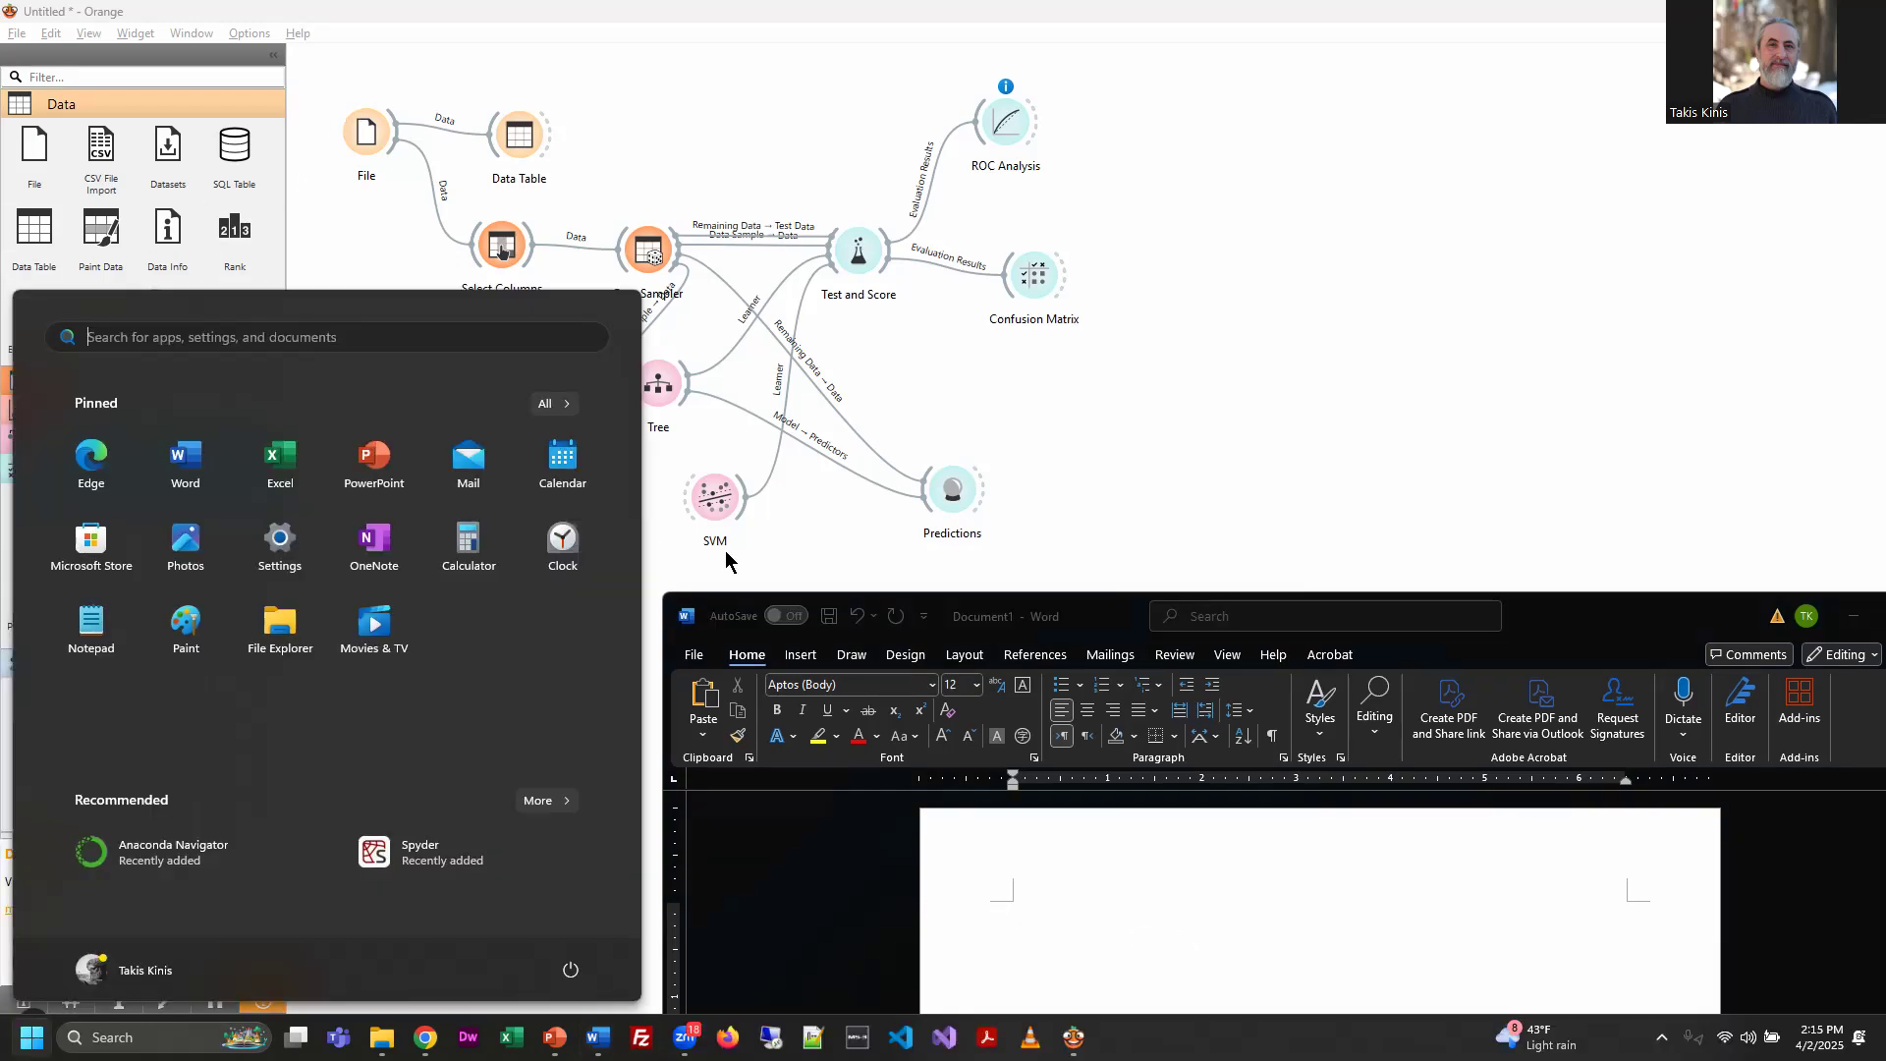
pyautogui.write('sni')
pyautogui.press('Return')
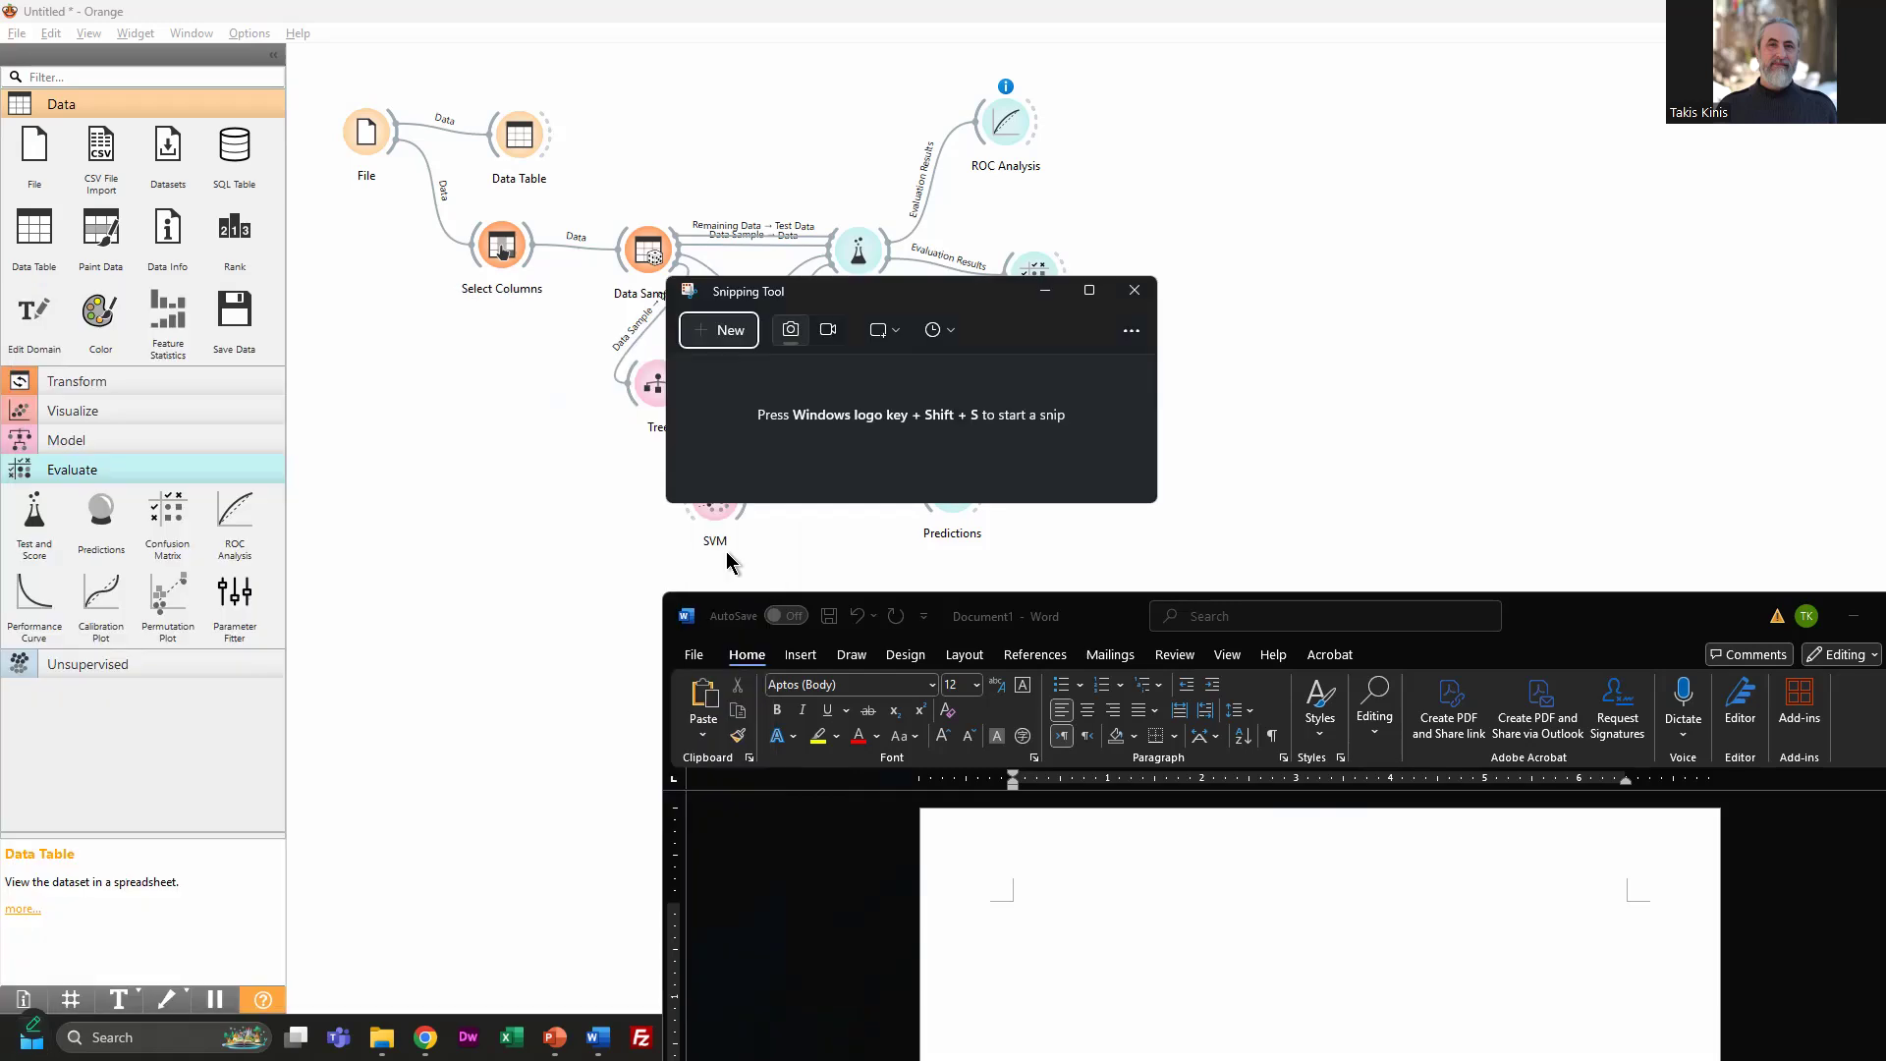
pyautogui.click(736, 333)
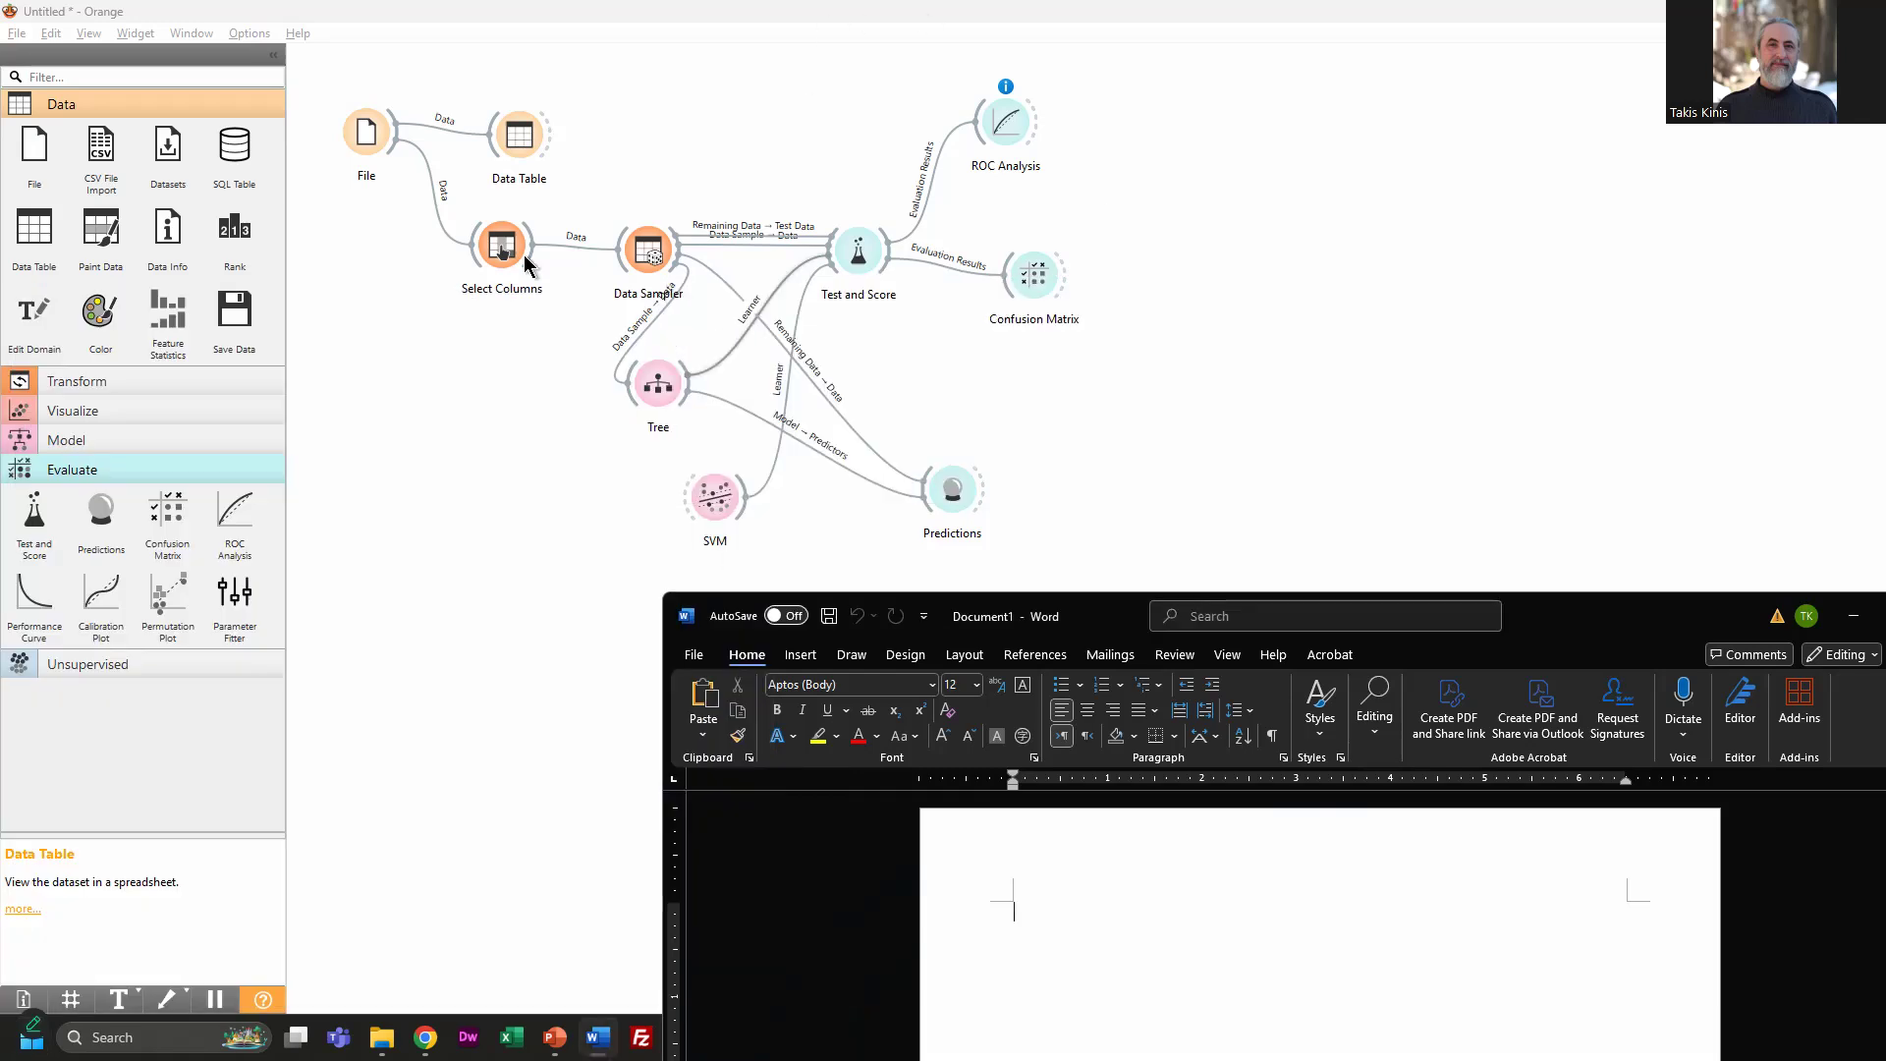
pyautogui.moveTo(317, 46); pyautogui.dragTo(1149, 564)
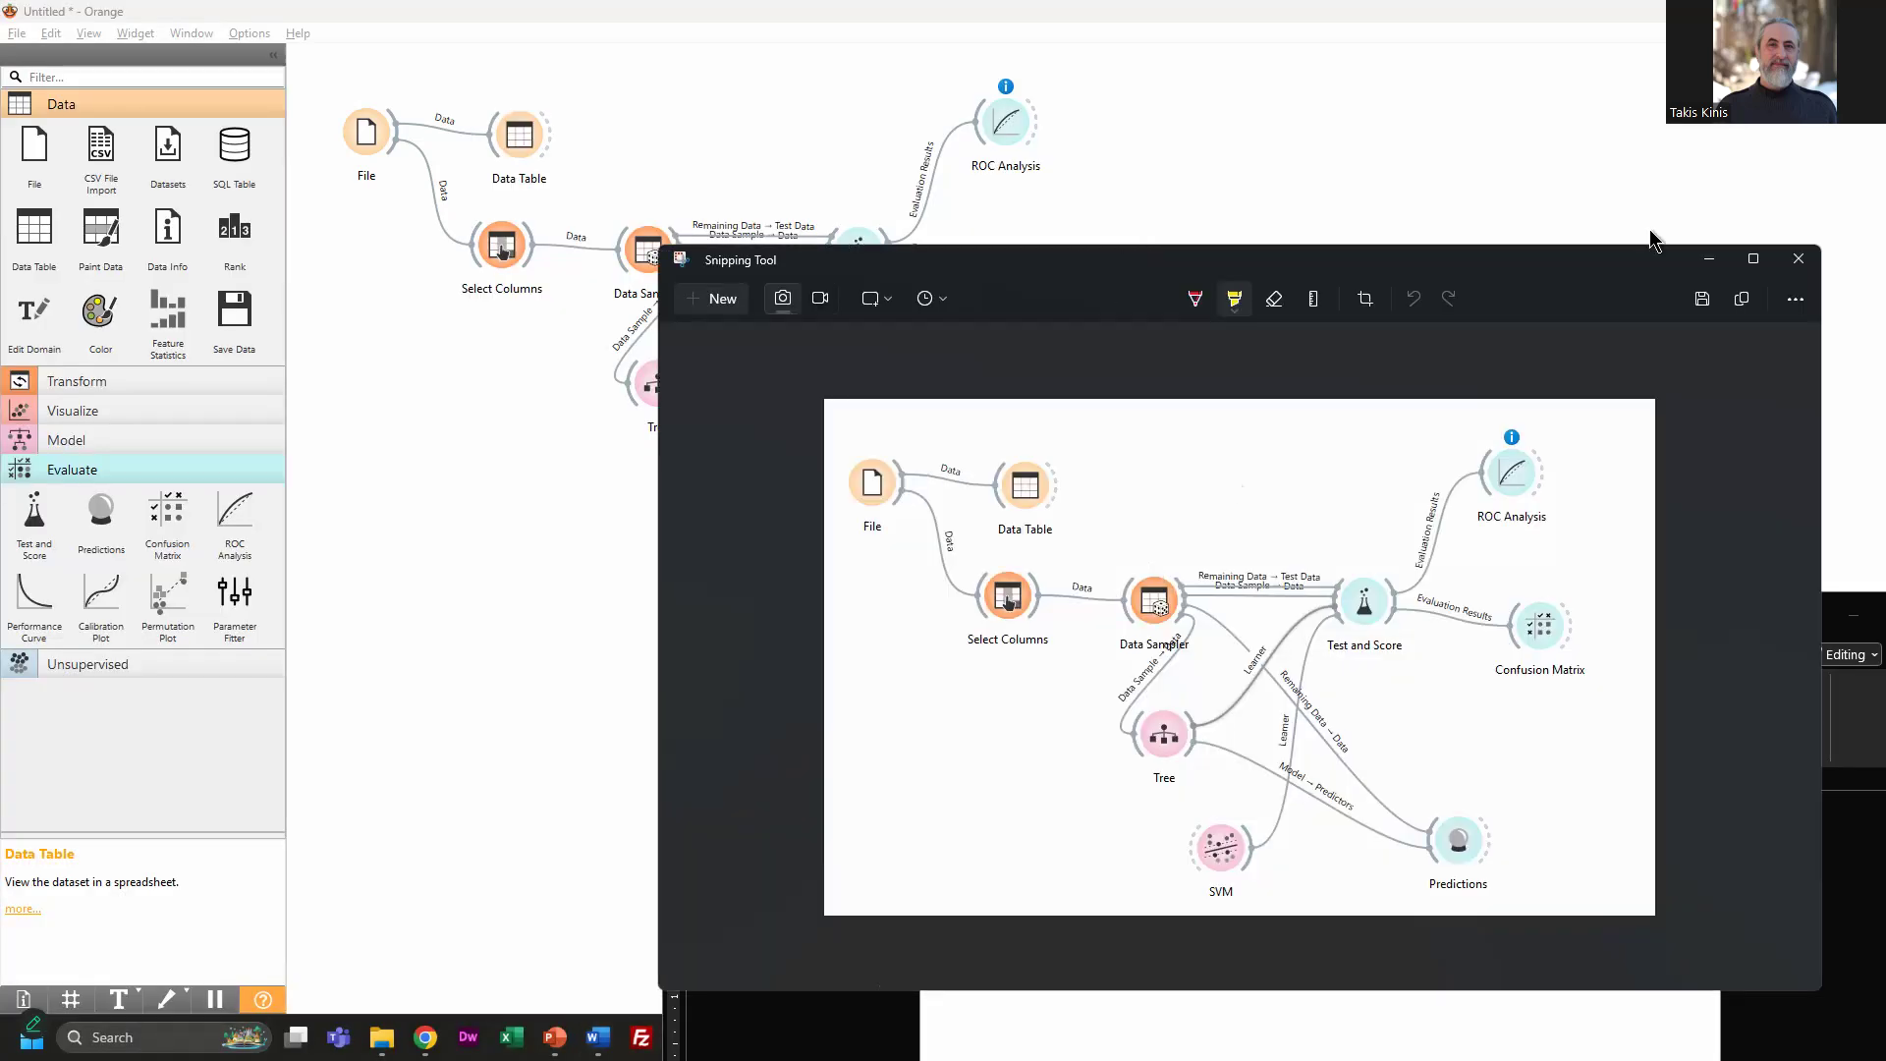
pyautogui.click(1741, 299)
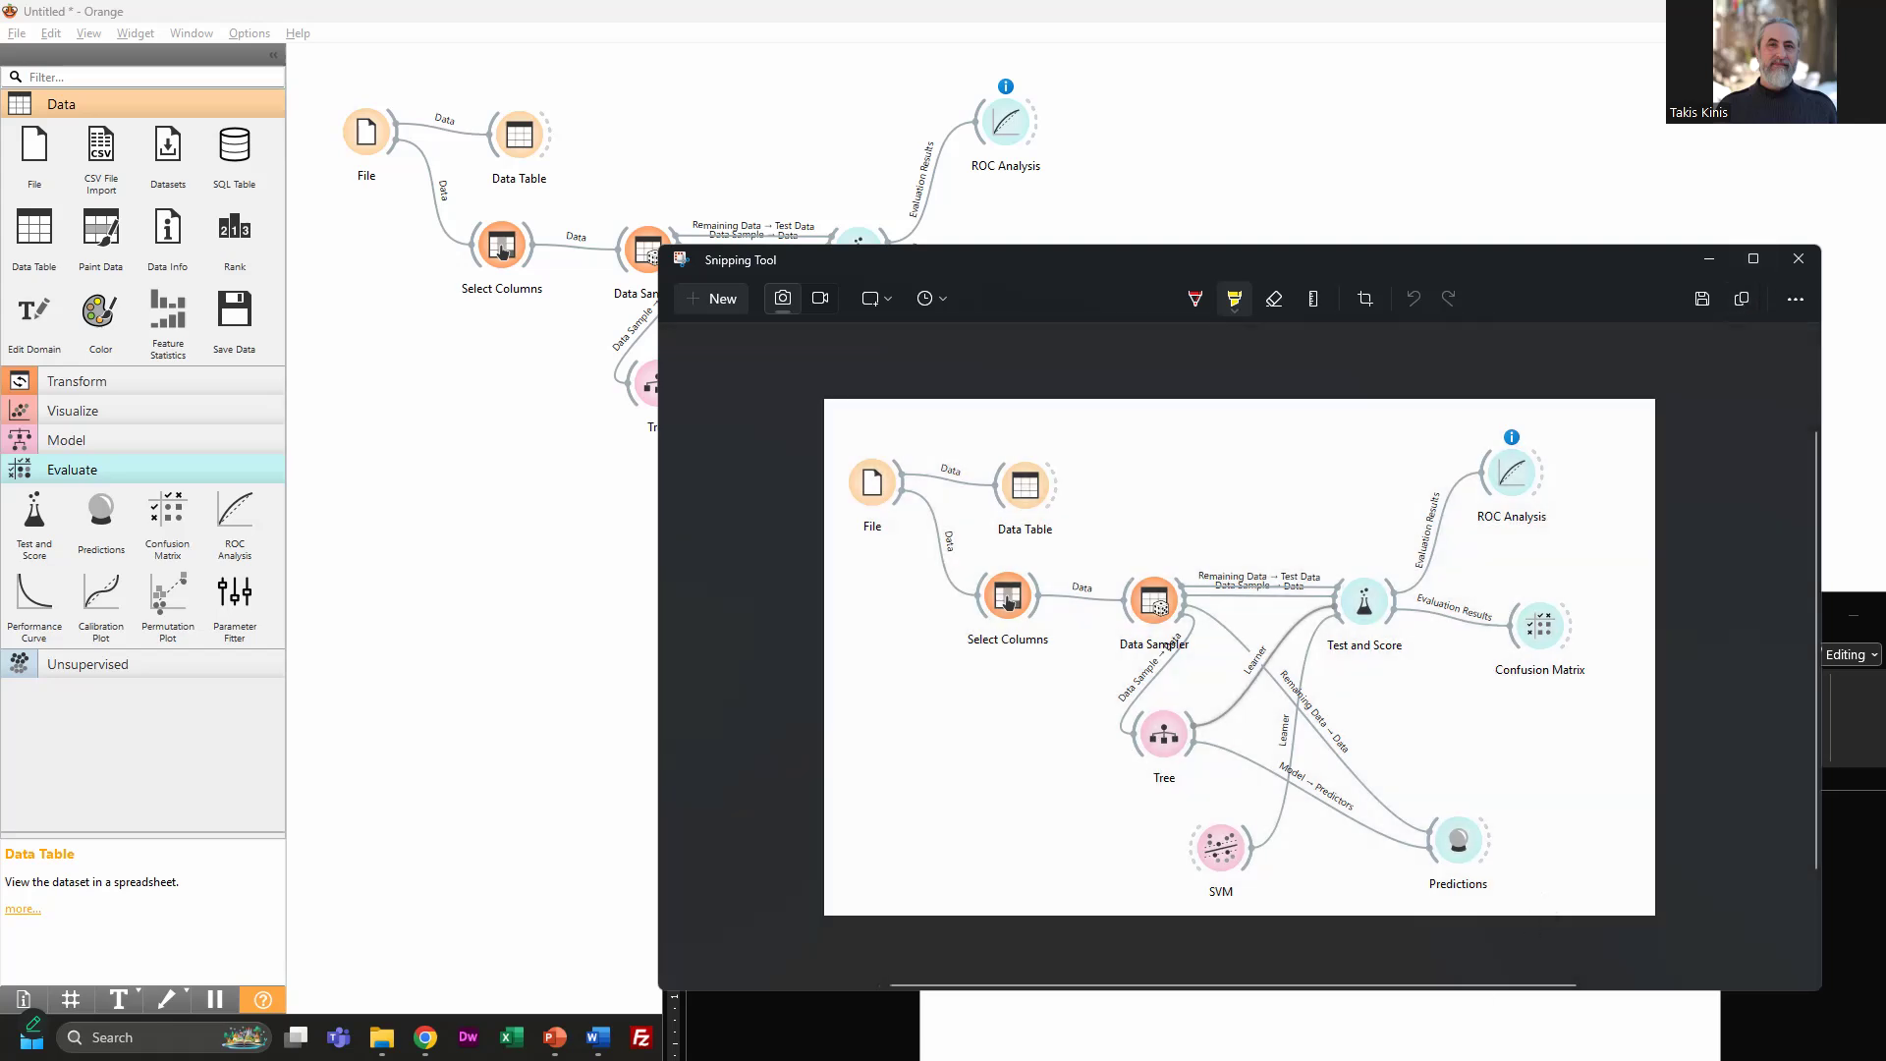
# Paste the workflow snip into the blank Word document and switch back to Orange
pyautogui.click(1421, 1025)
pyautogui.hotkey('ctrl', 'v')
pyautogui.moveTo(1601, 624); pyautogui.dragTo(1172, 68)
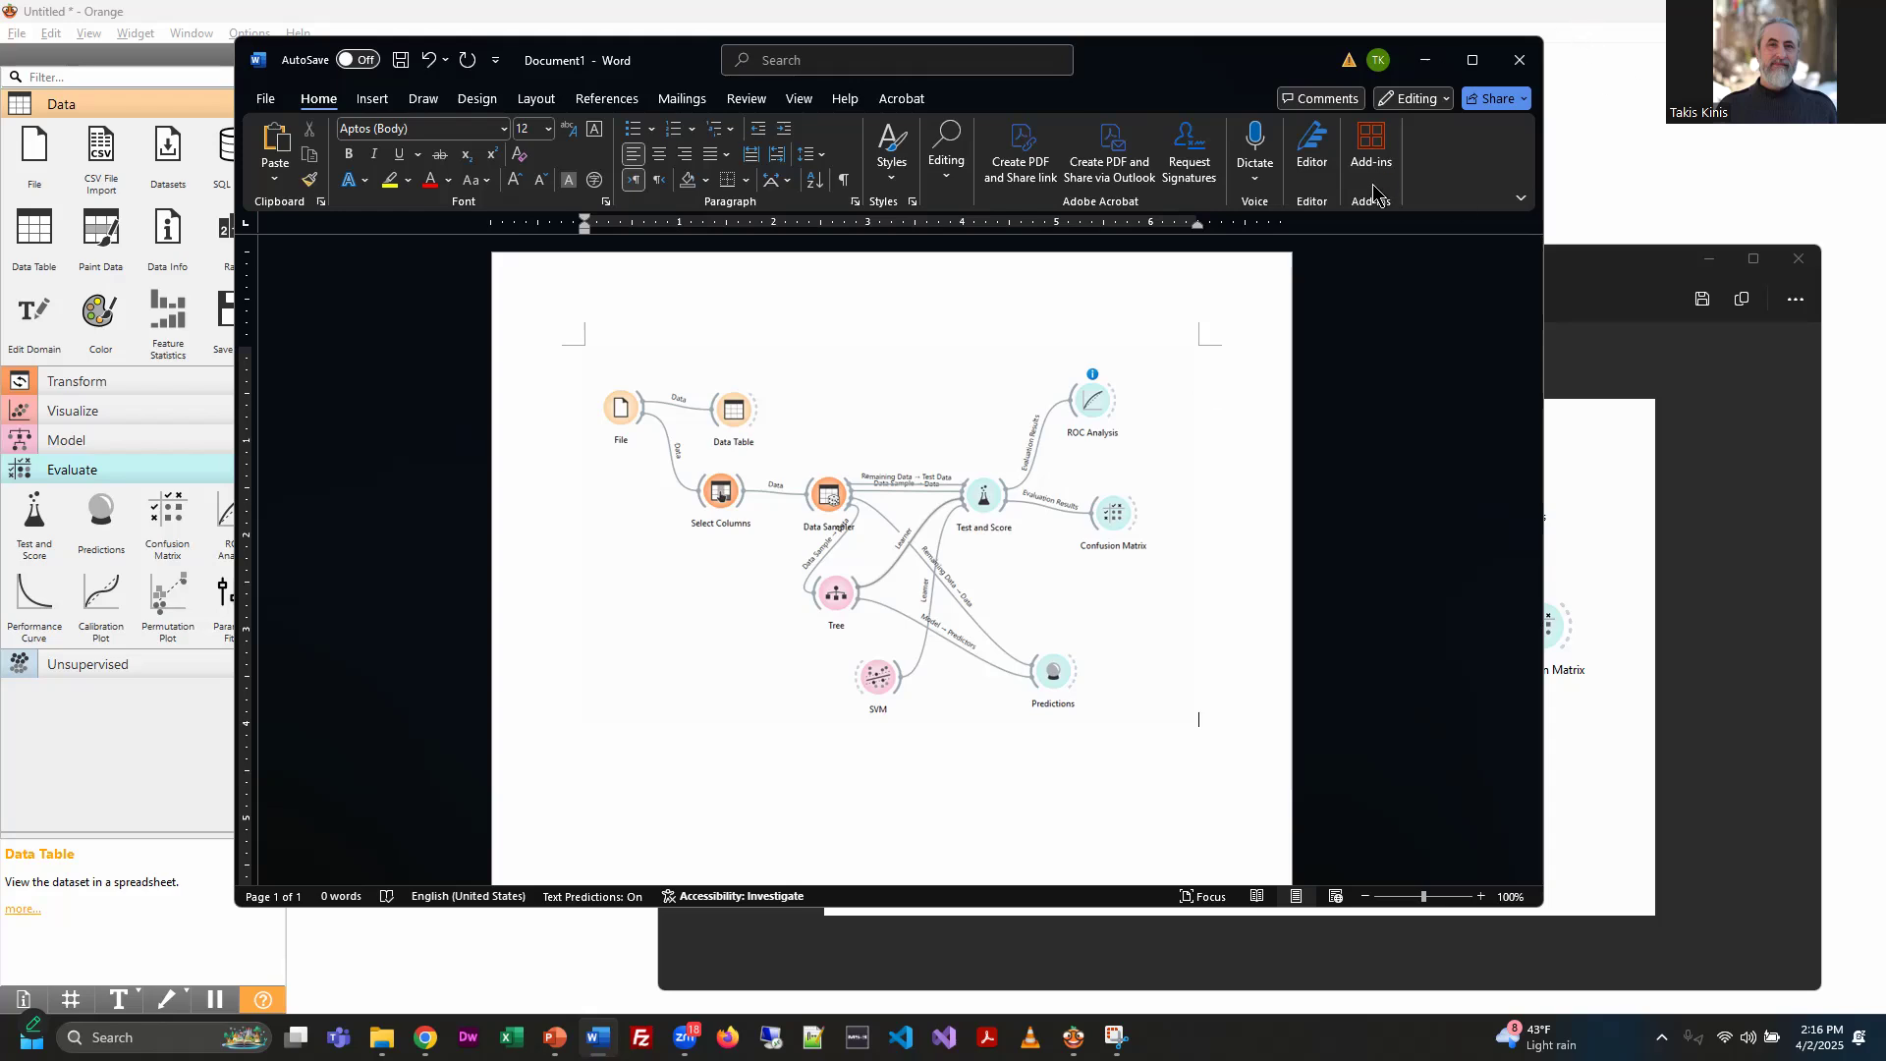
pyautogui.hotkey('alt', 'Tab')
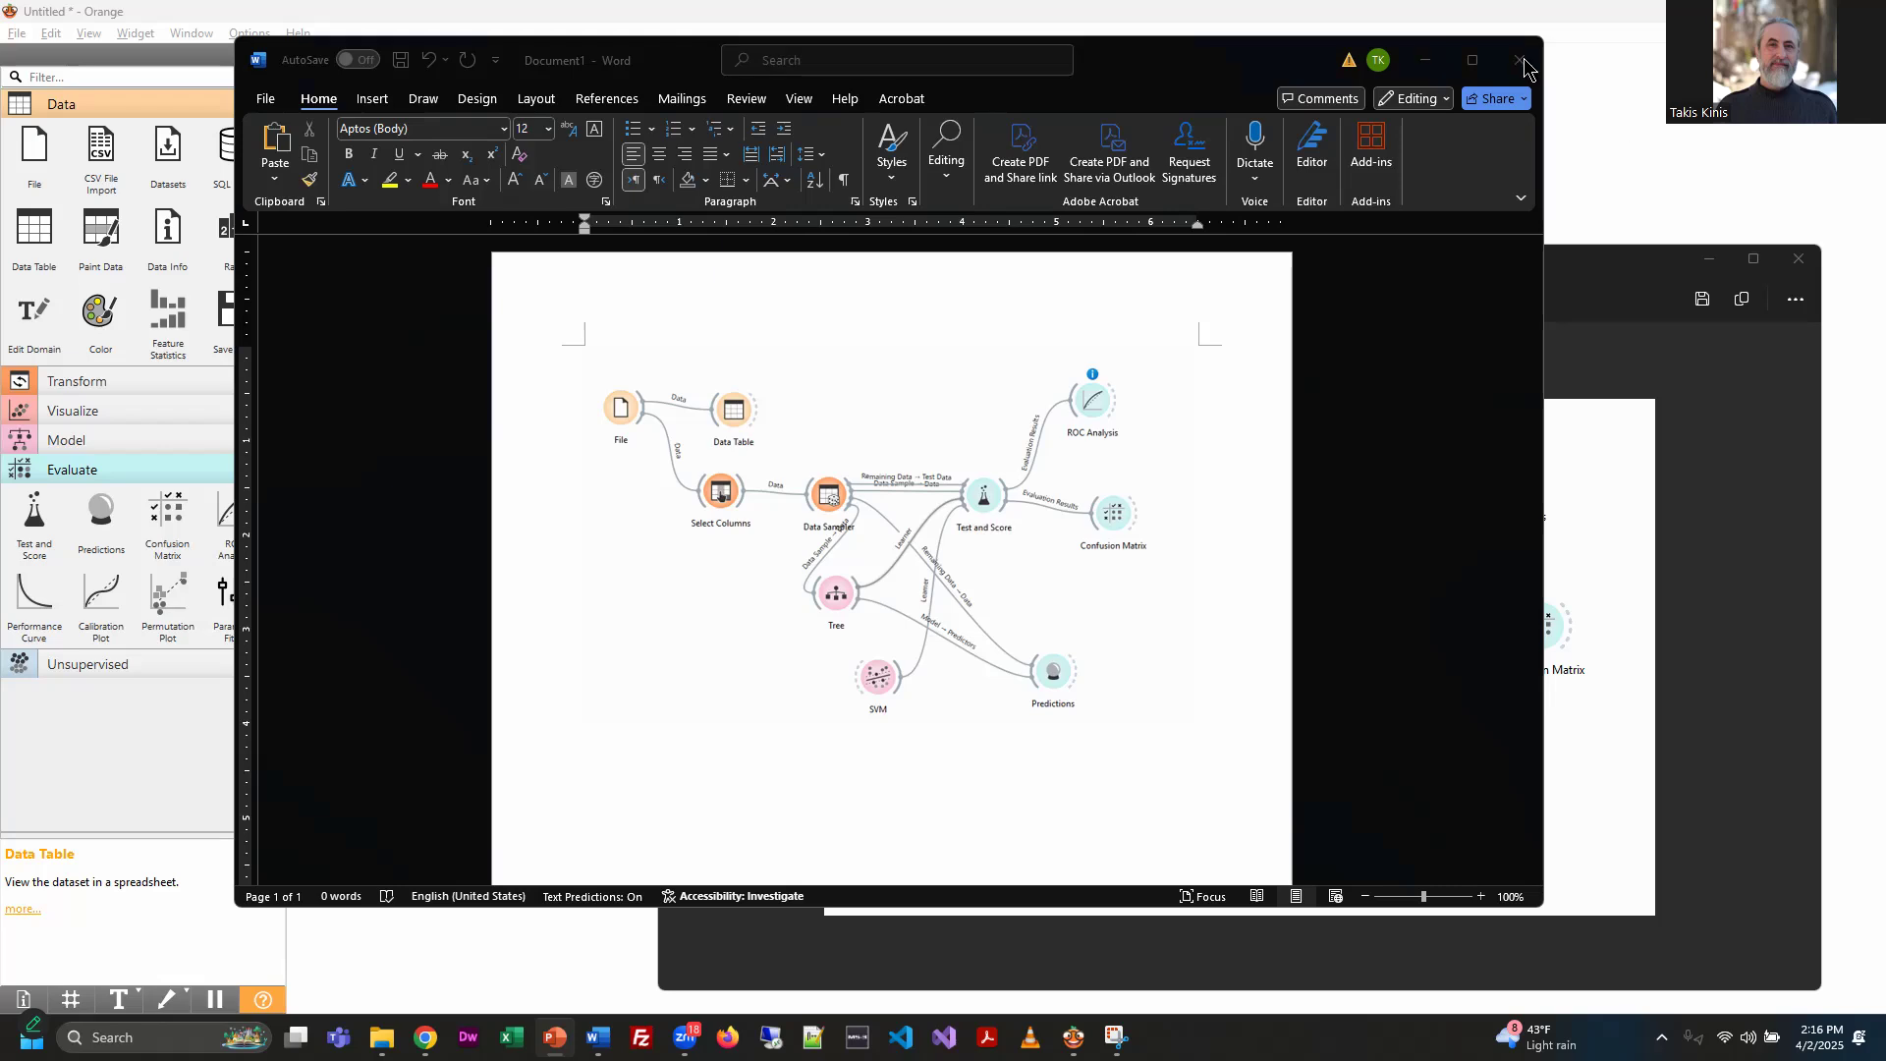
pyautogui.click(1226, 67)
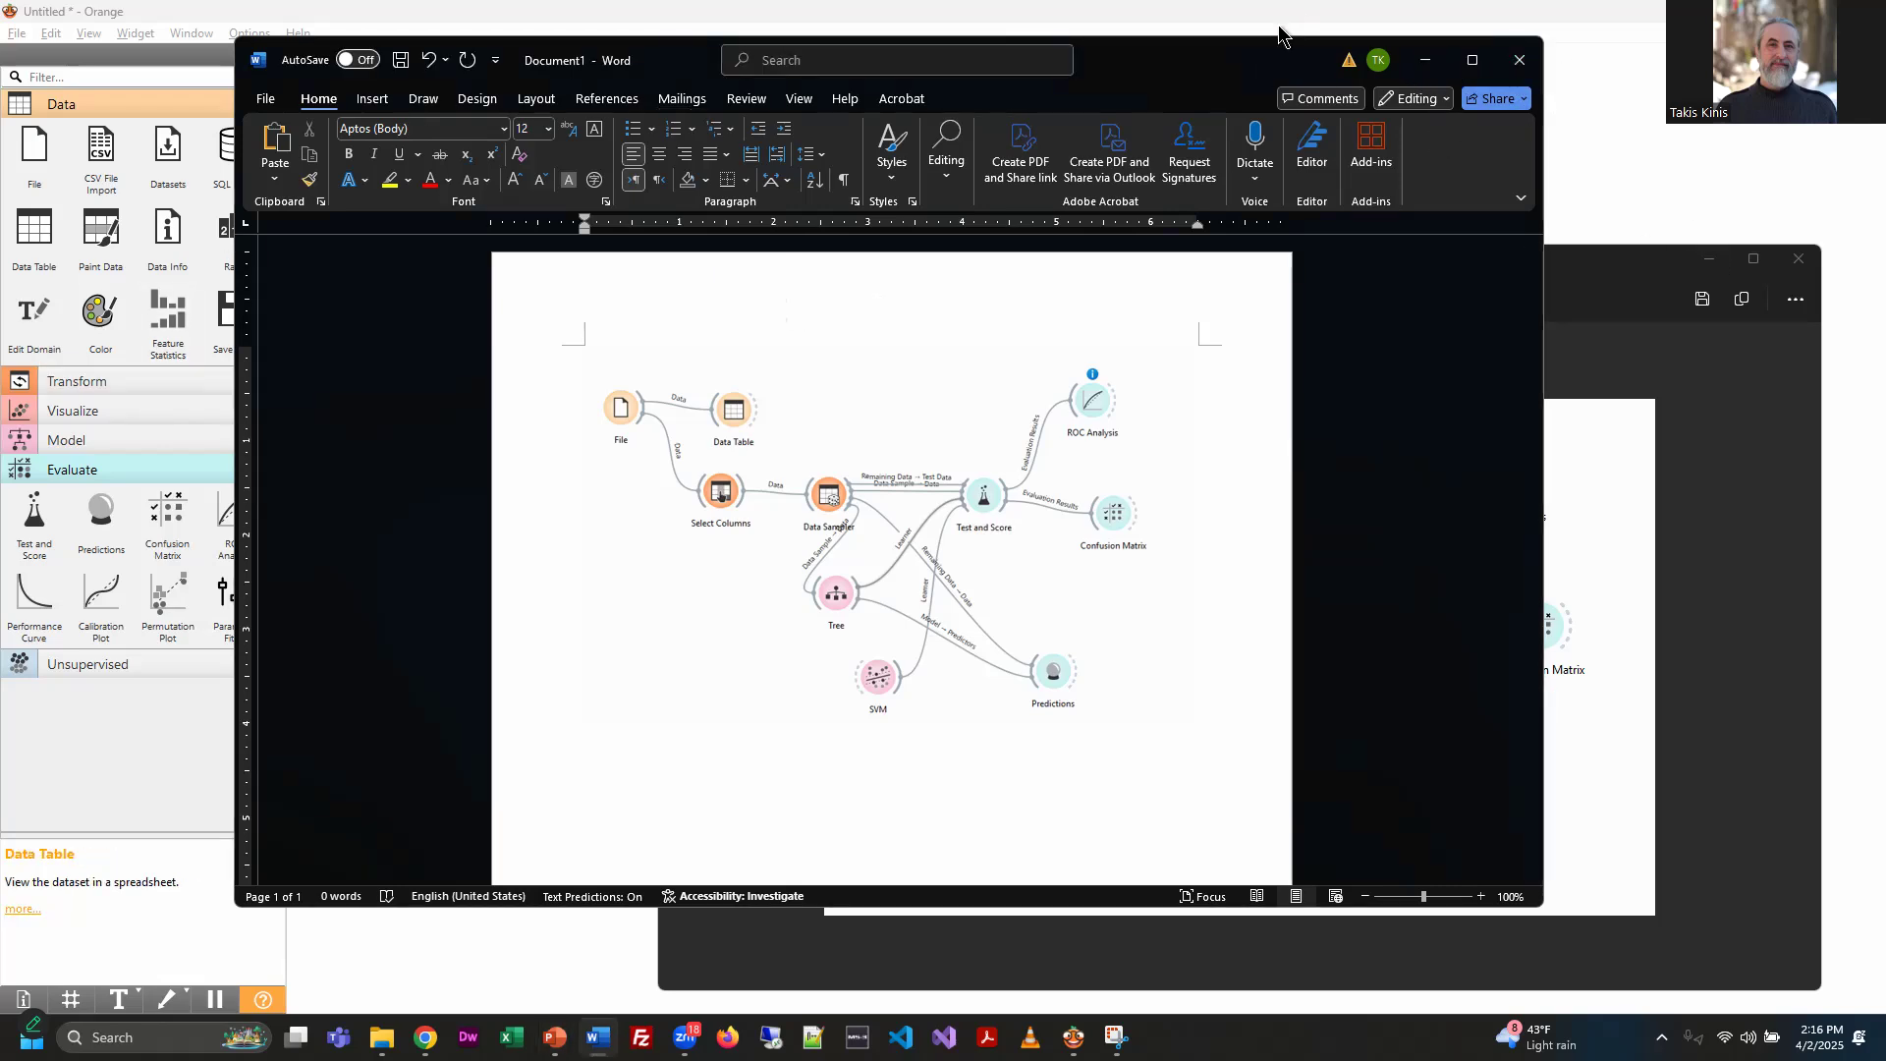
pyautogui.click(1622, 32)
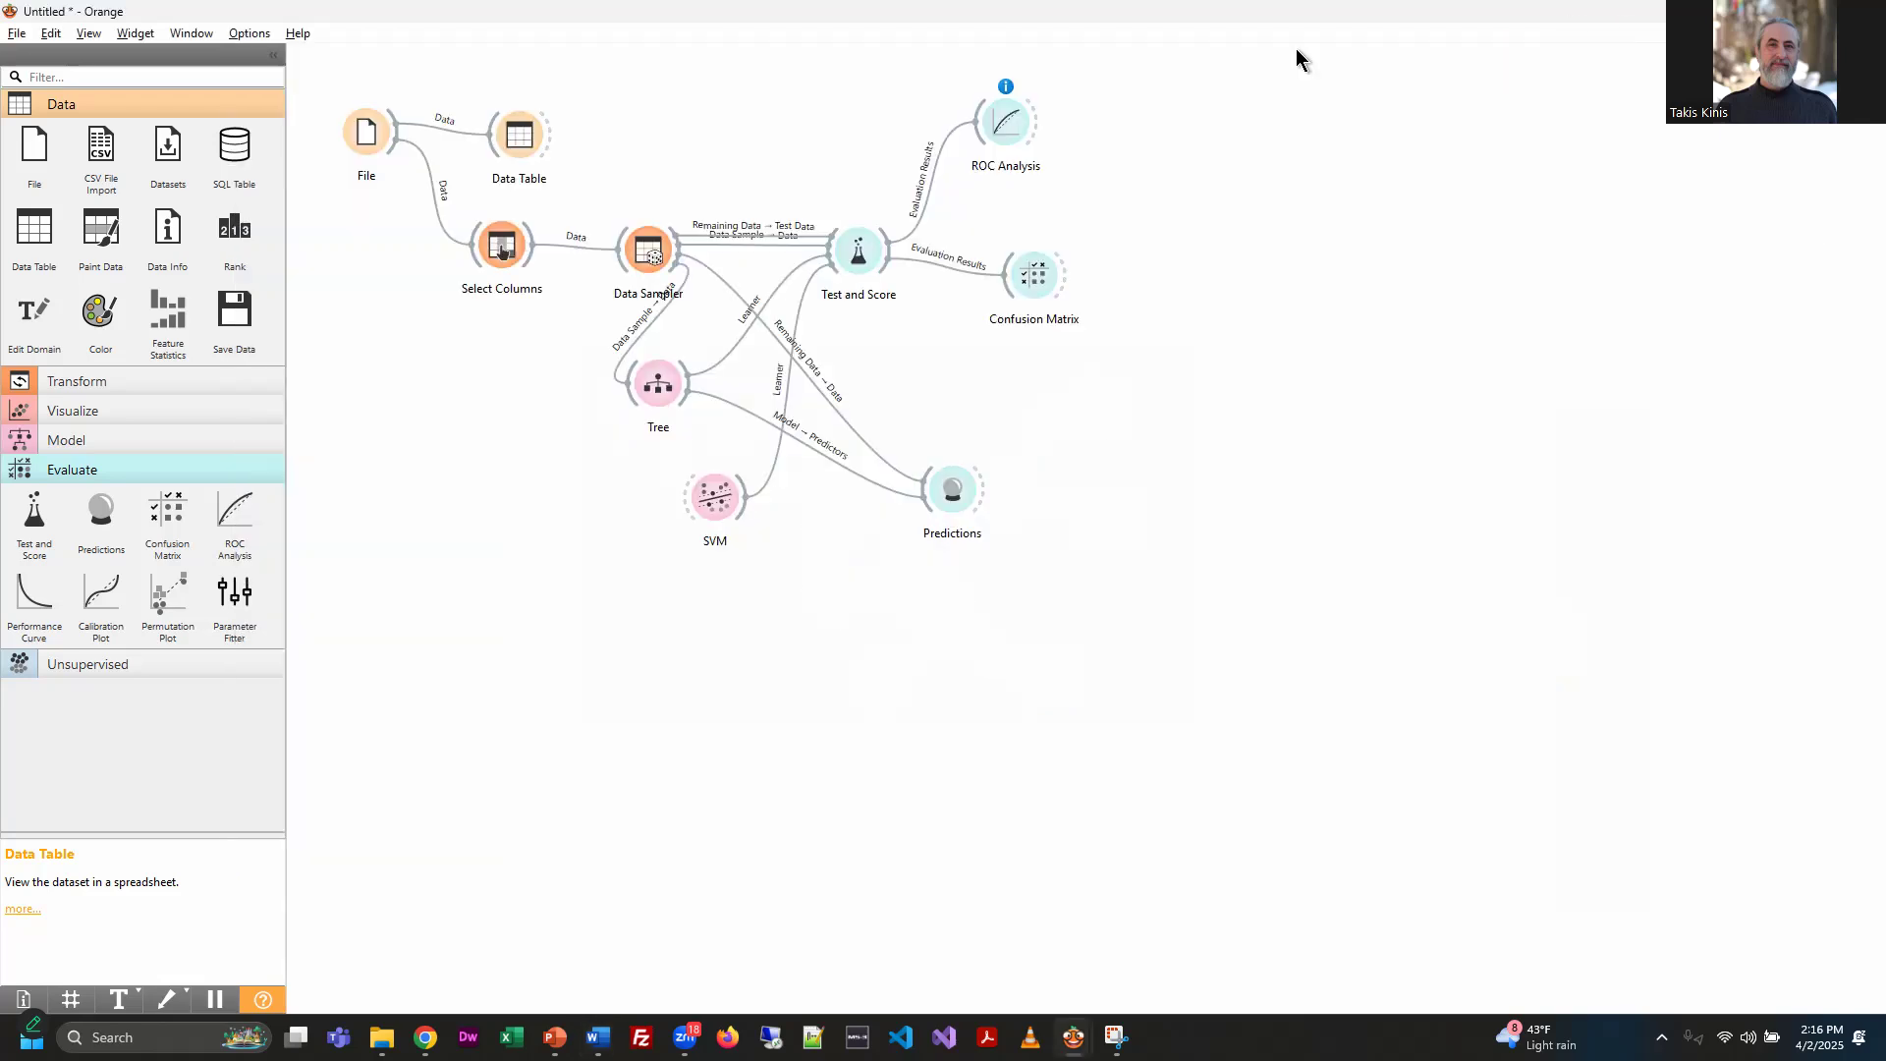
# Start saving the Orange workflow and browse to My Drive on Google Drive (G:)
pyautogui.click(17, 33)
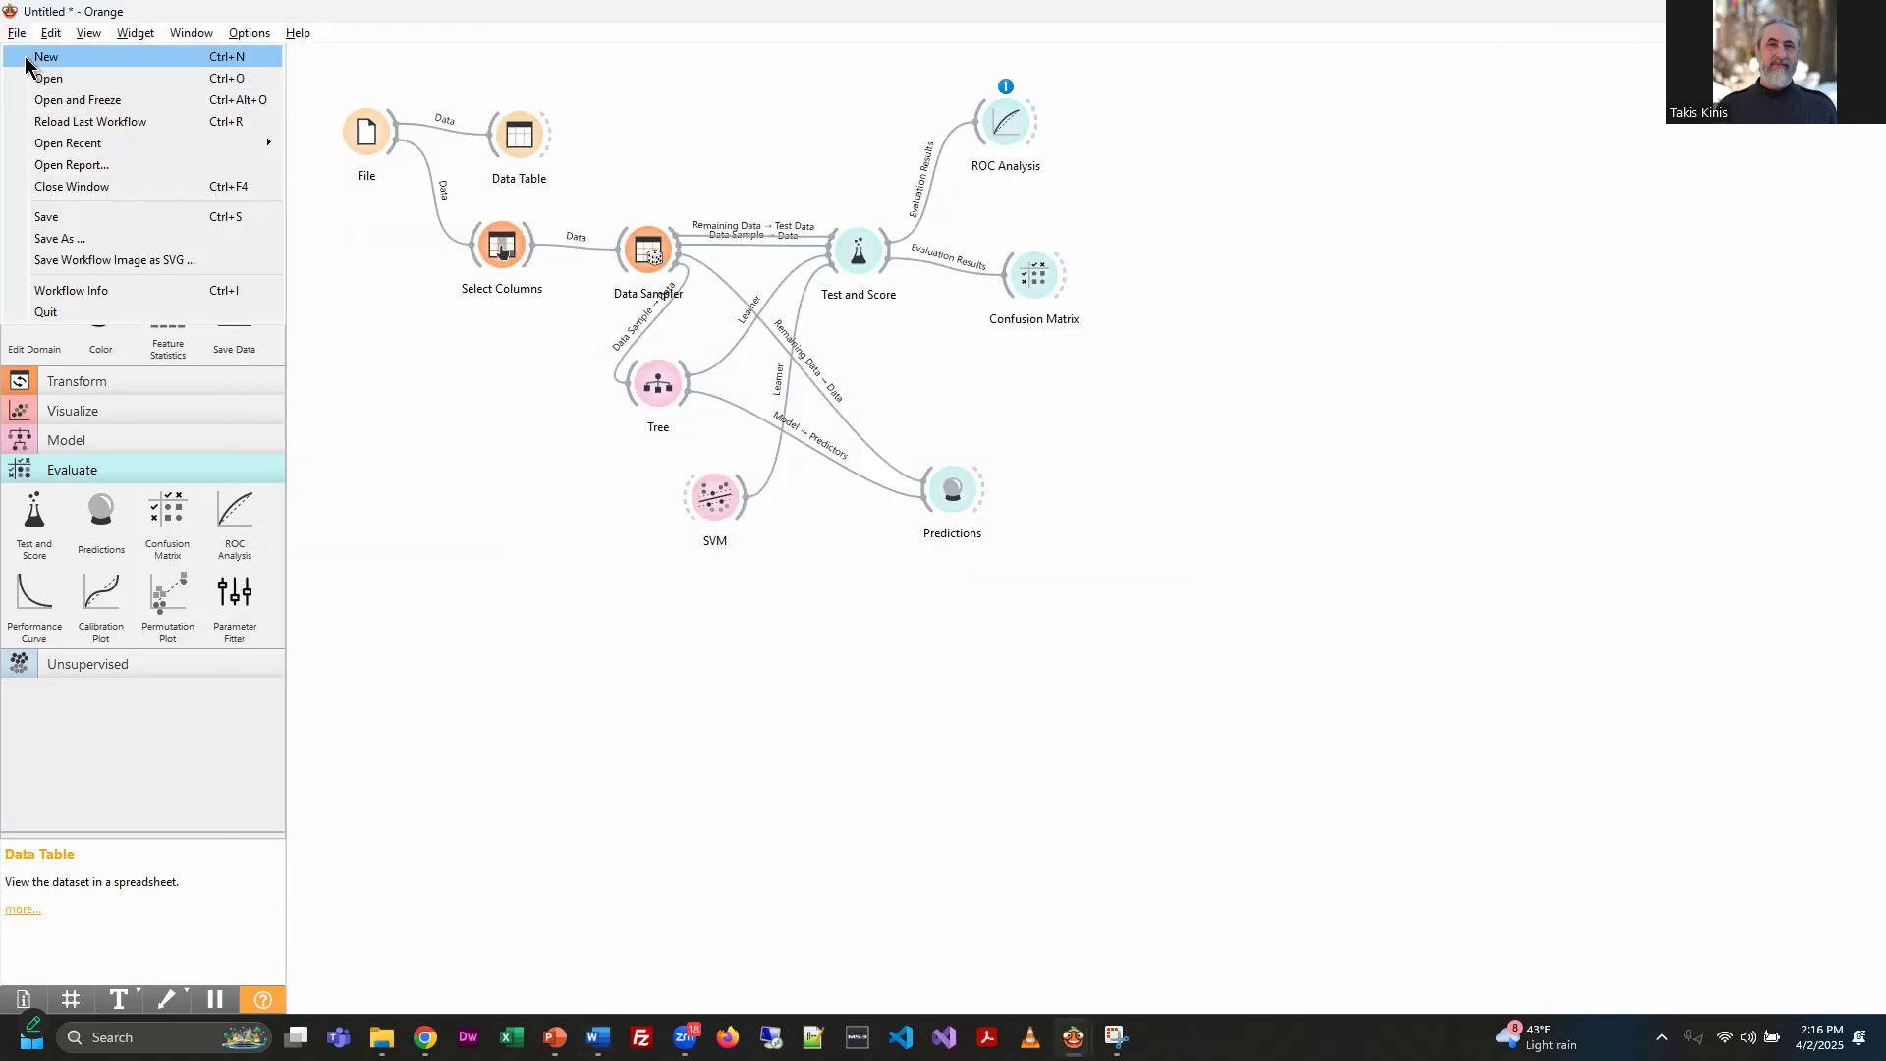
pyautogui.click(75, 227)
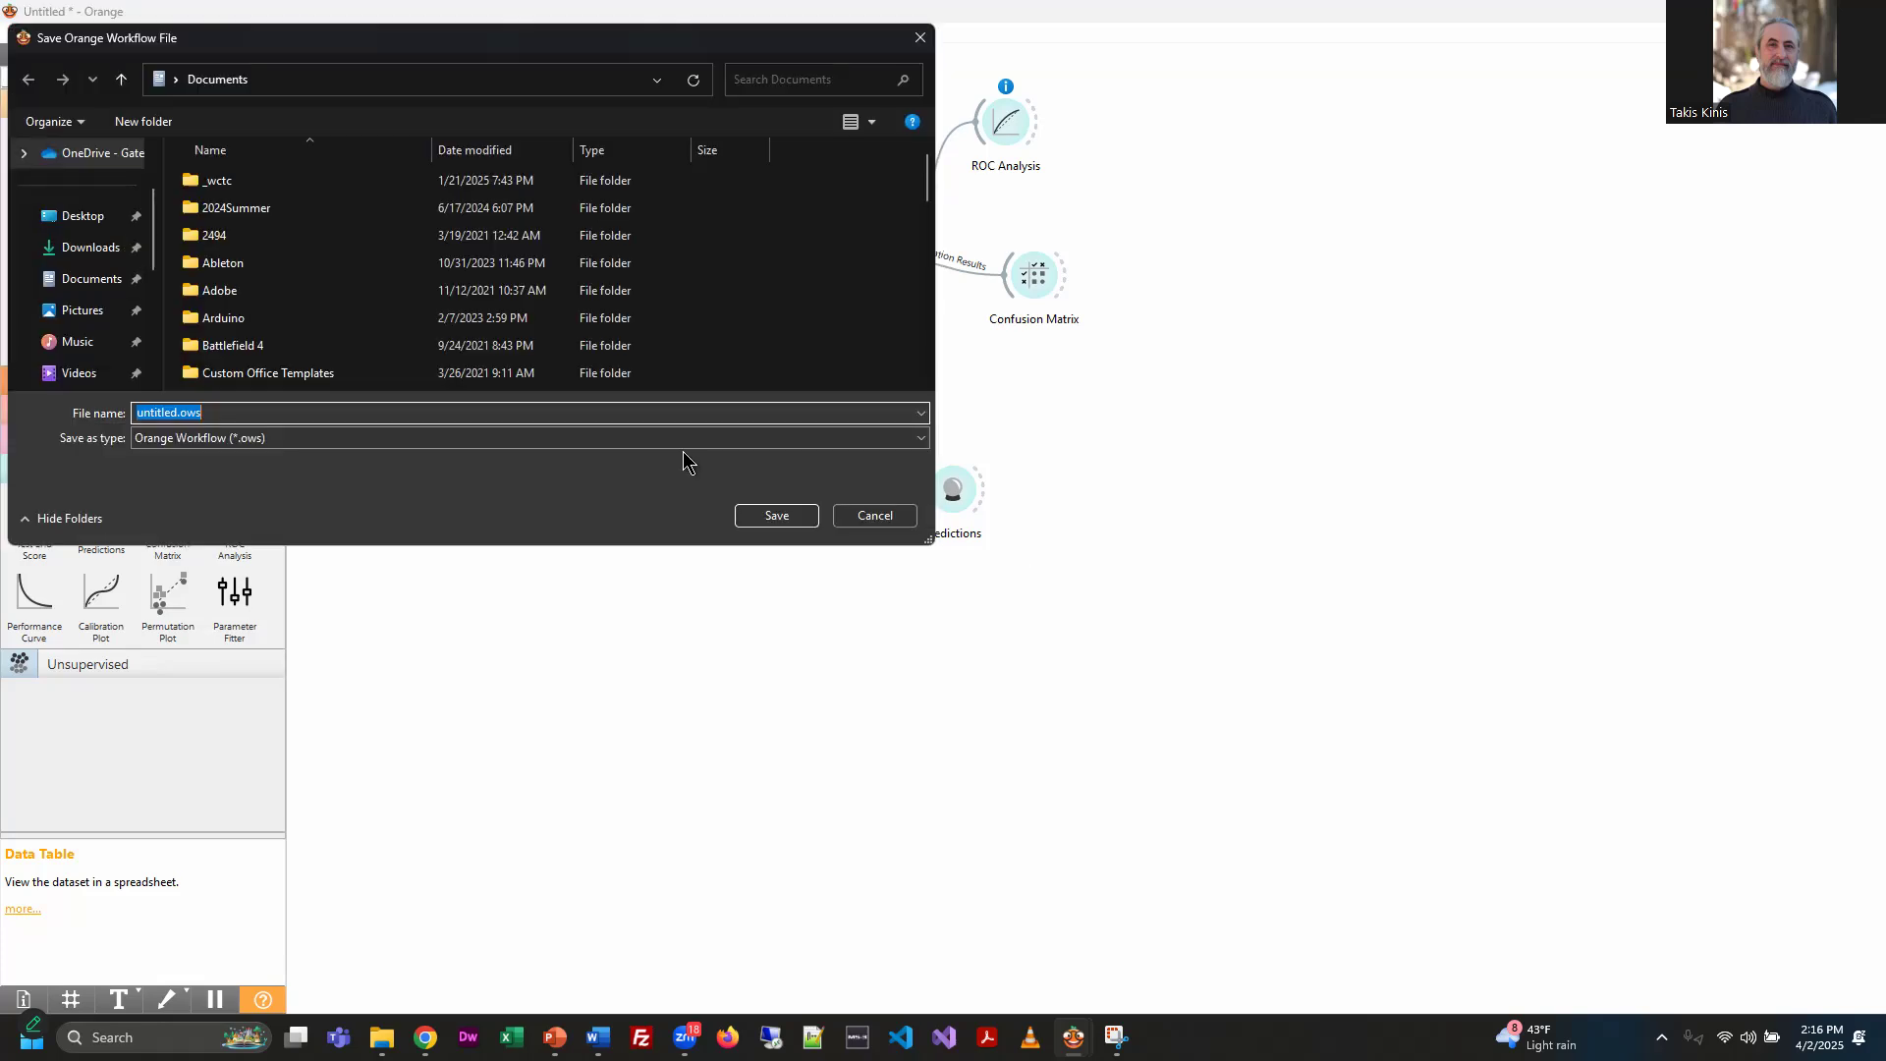
pyautogui.scroll(-5, 59, 294)
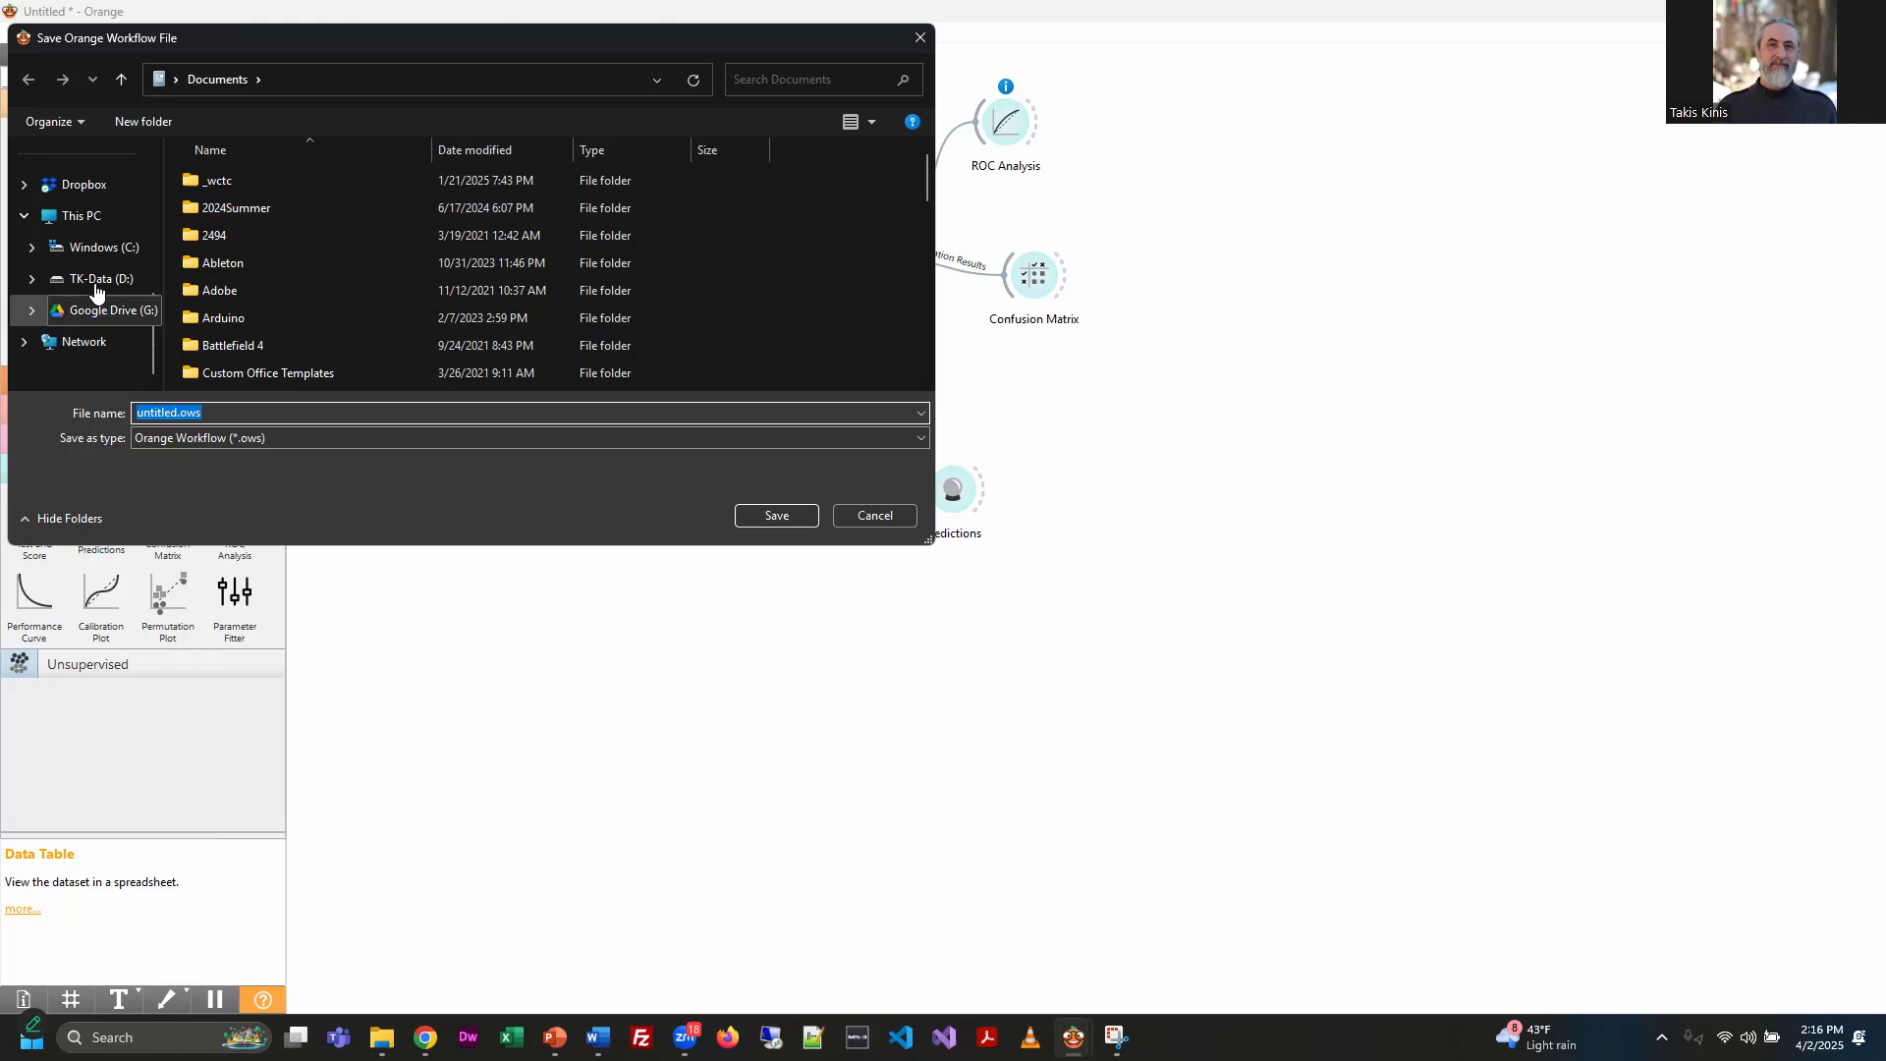
pyautogui.click(103, 311)
pyautogui.doubleClick(258, 241)
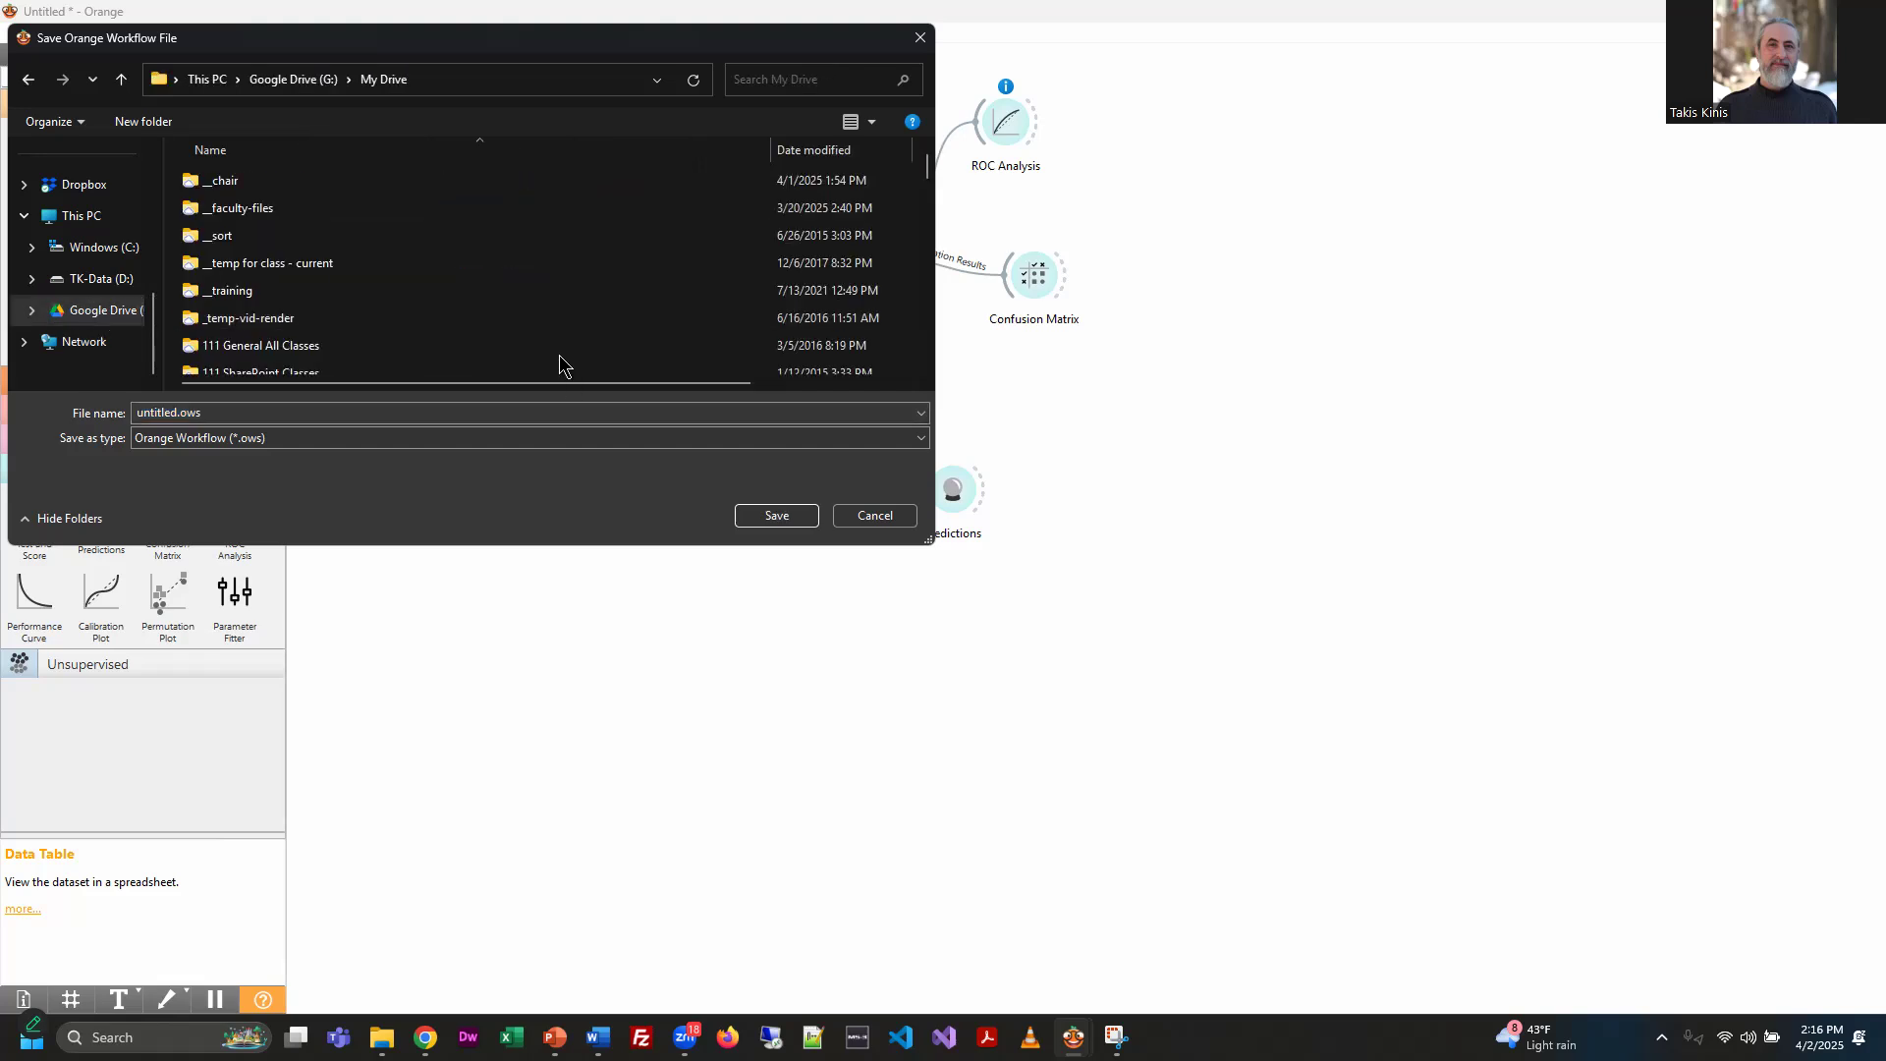
pyautogui.scroll(-10, 555, 361)
pyautogui.scroll(-3, 555, 358)
pyautogui.scroll(9, 499, 338)
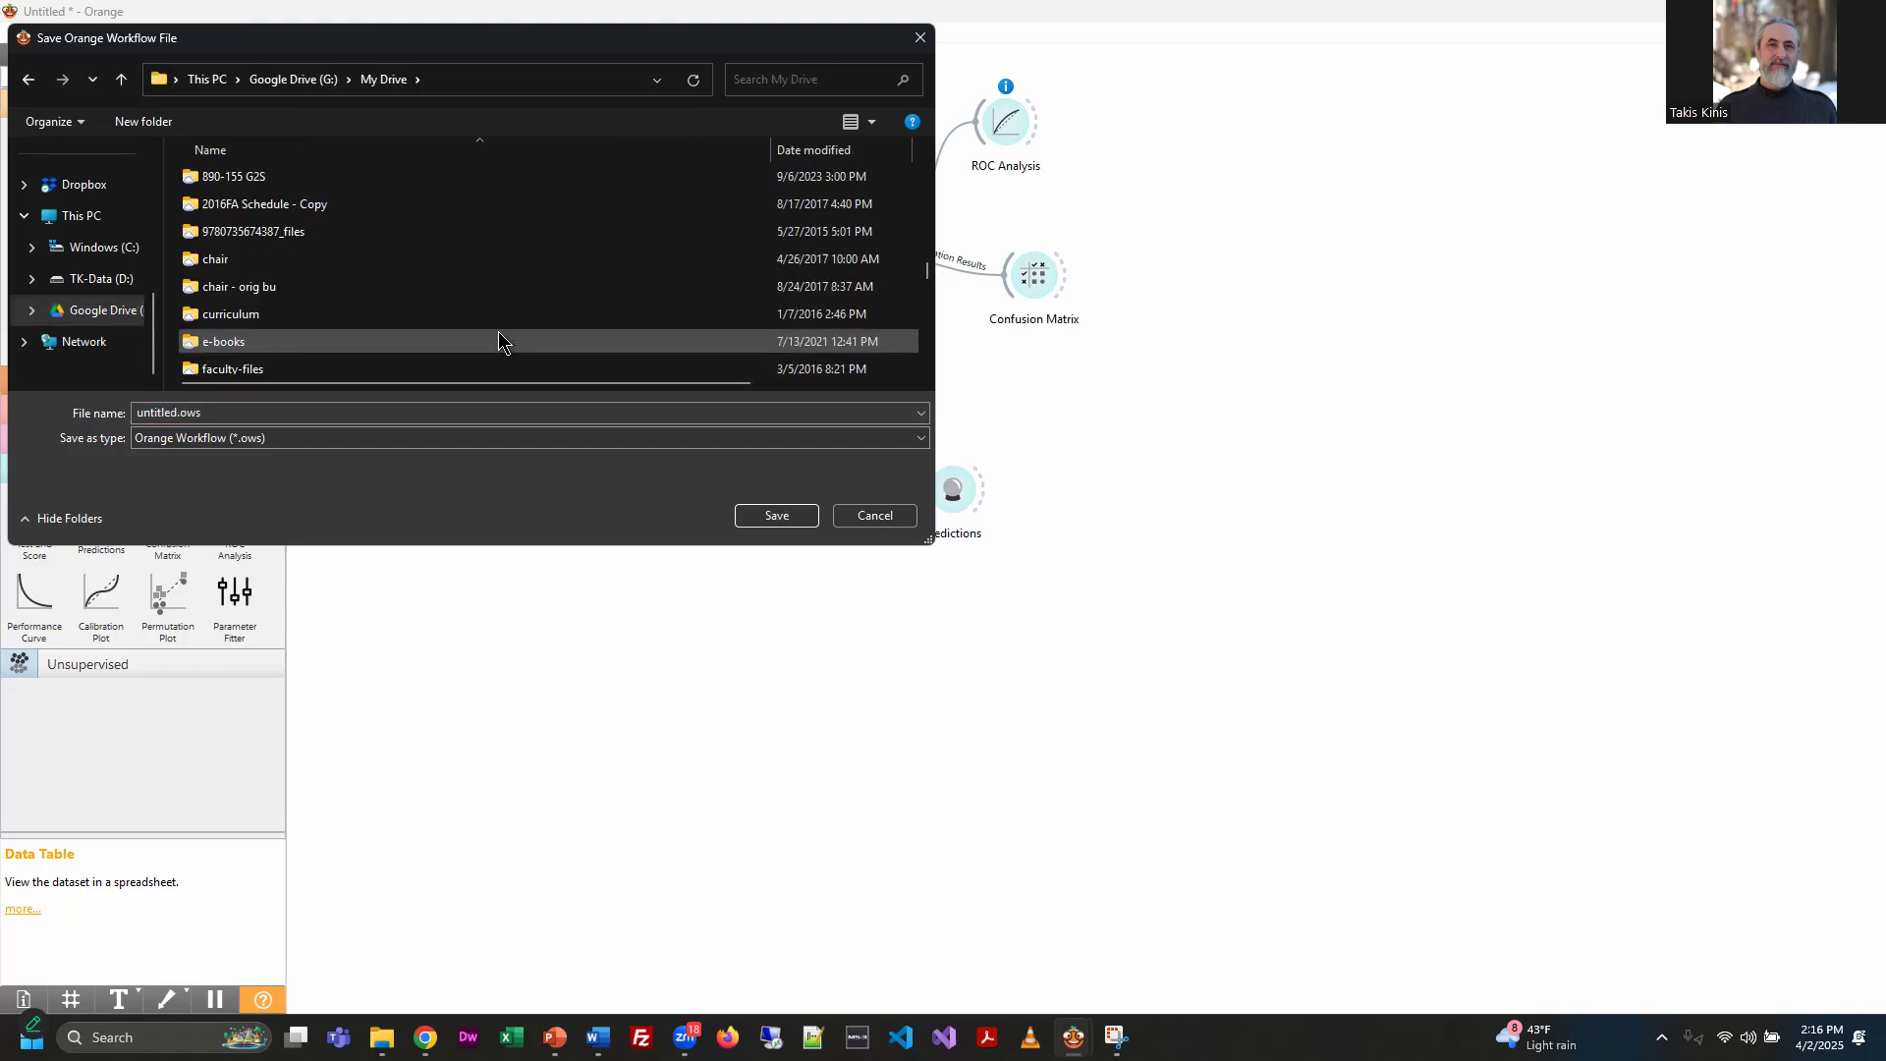
pyautogui.scroll(-3, 499, 338)
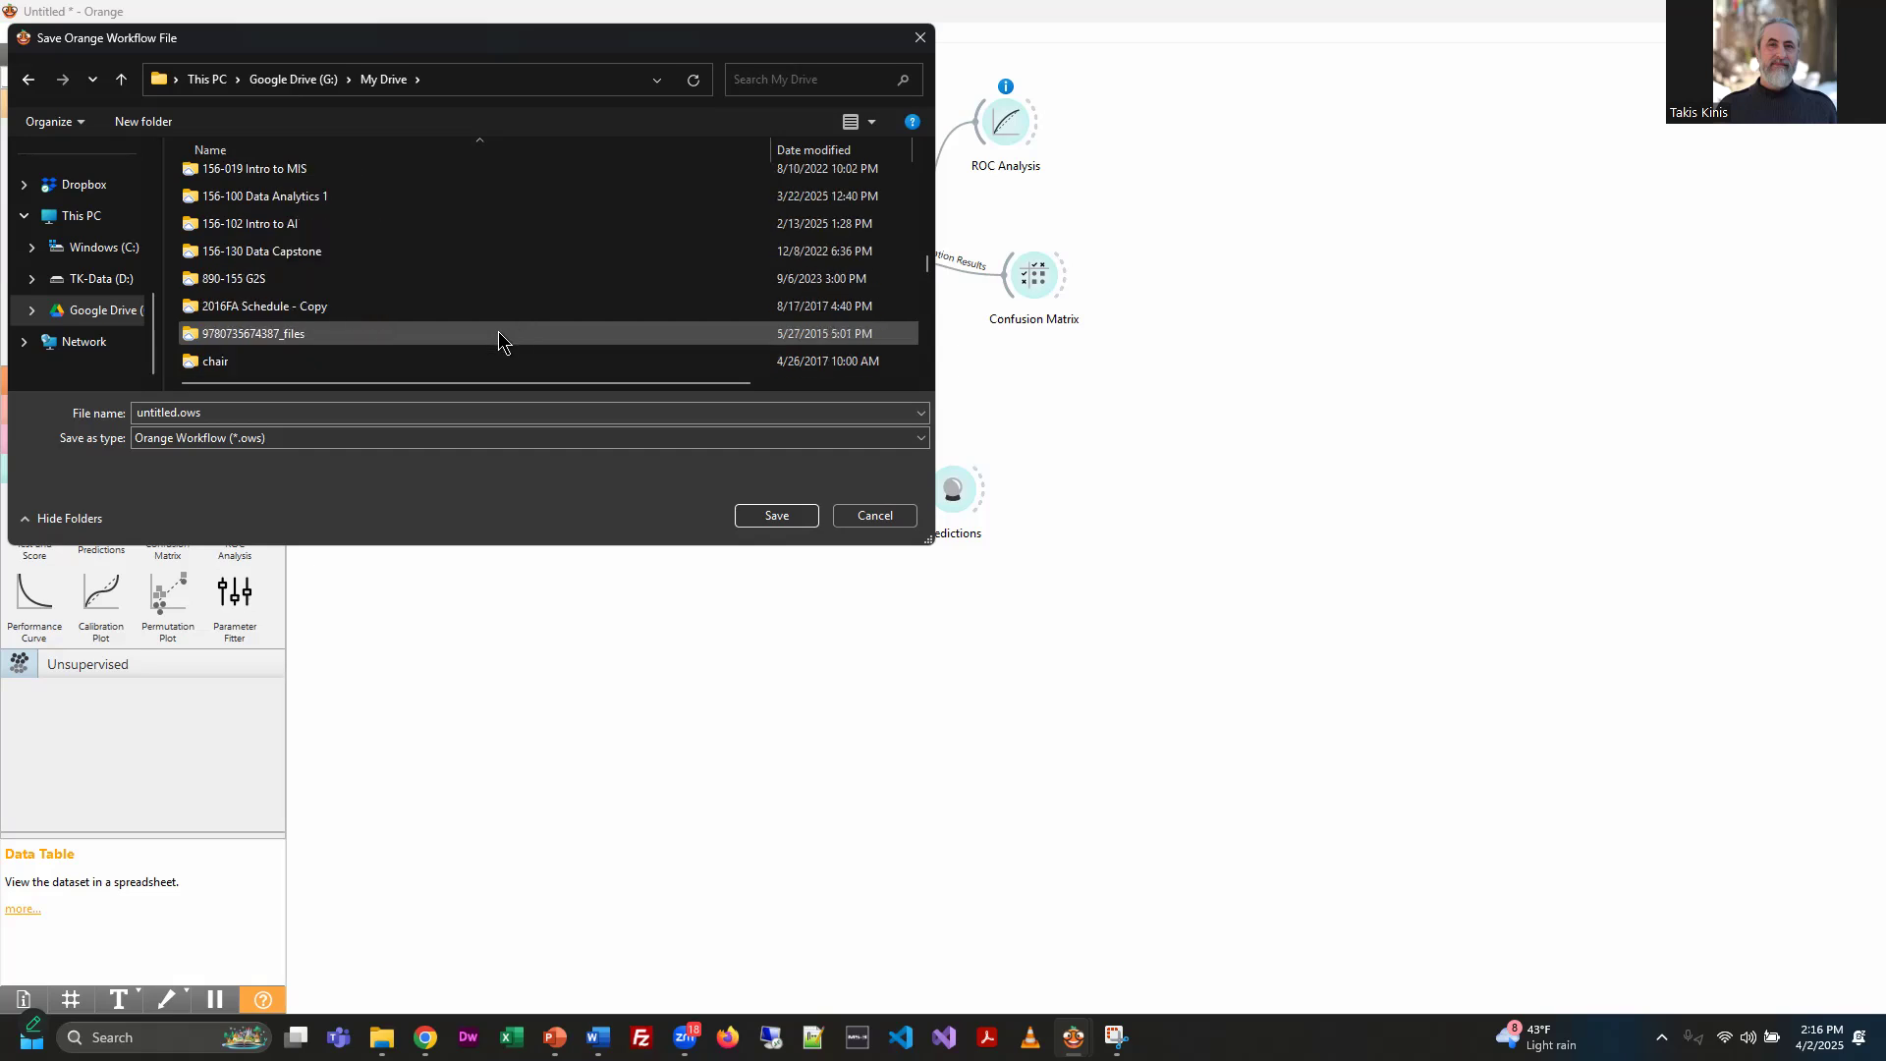
pyautogui.scroll(1, 499, 338)
pyautogui.doubleClick(221, 257)
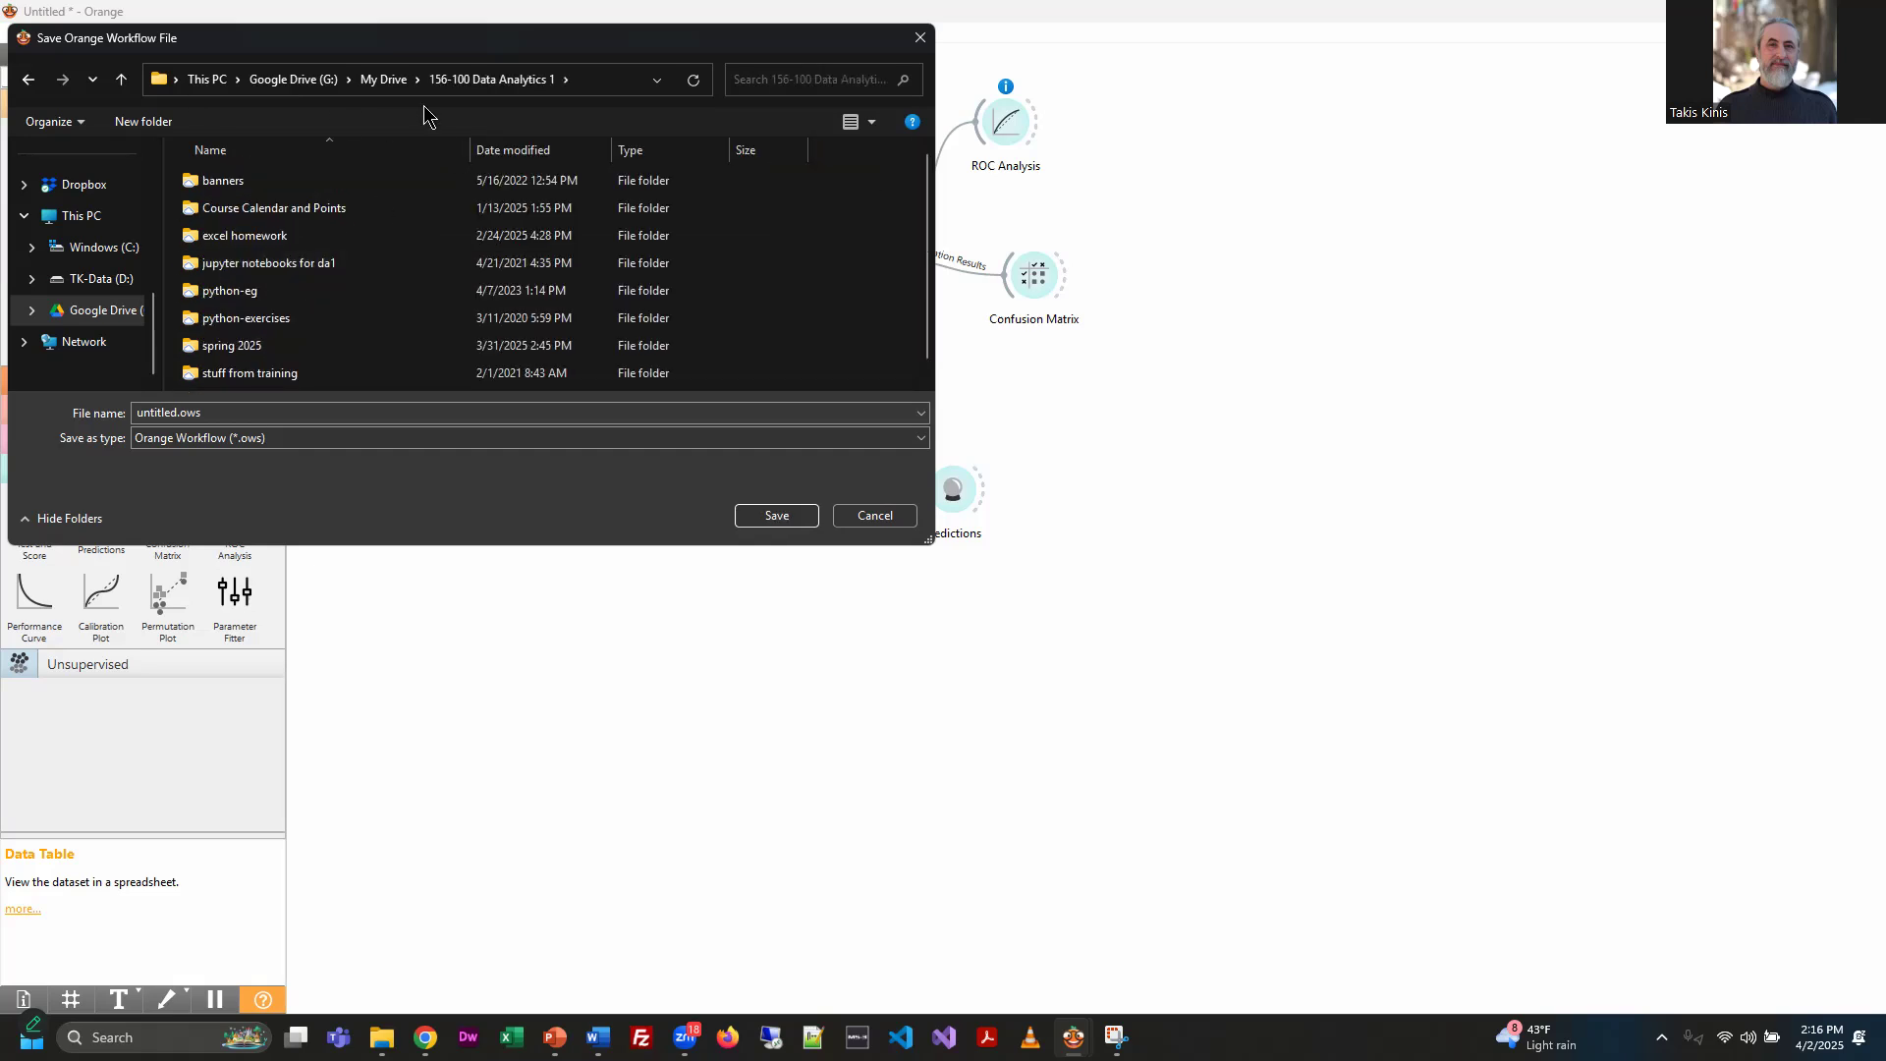
pyautogui.click(383, 78)
# Create and open a folder named spring-25 inside the 156-102 Intro to AI folder of My Drive
pyautogui.scroll(-2, 338, 350)
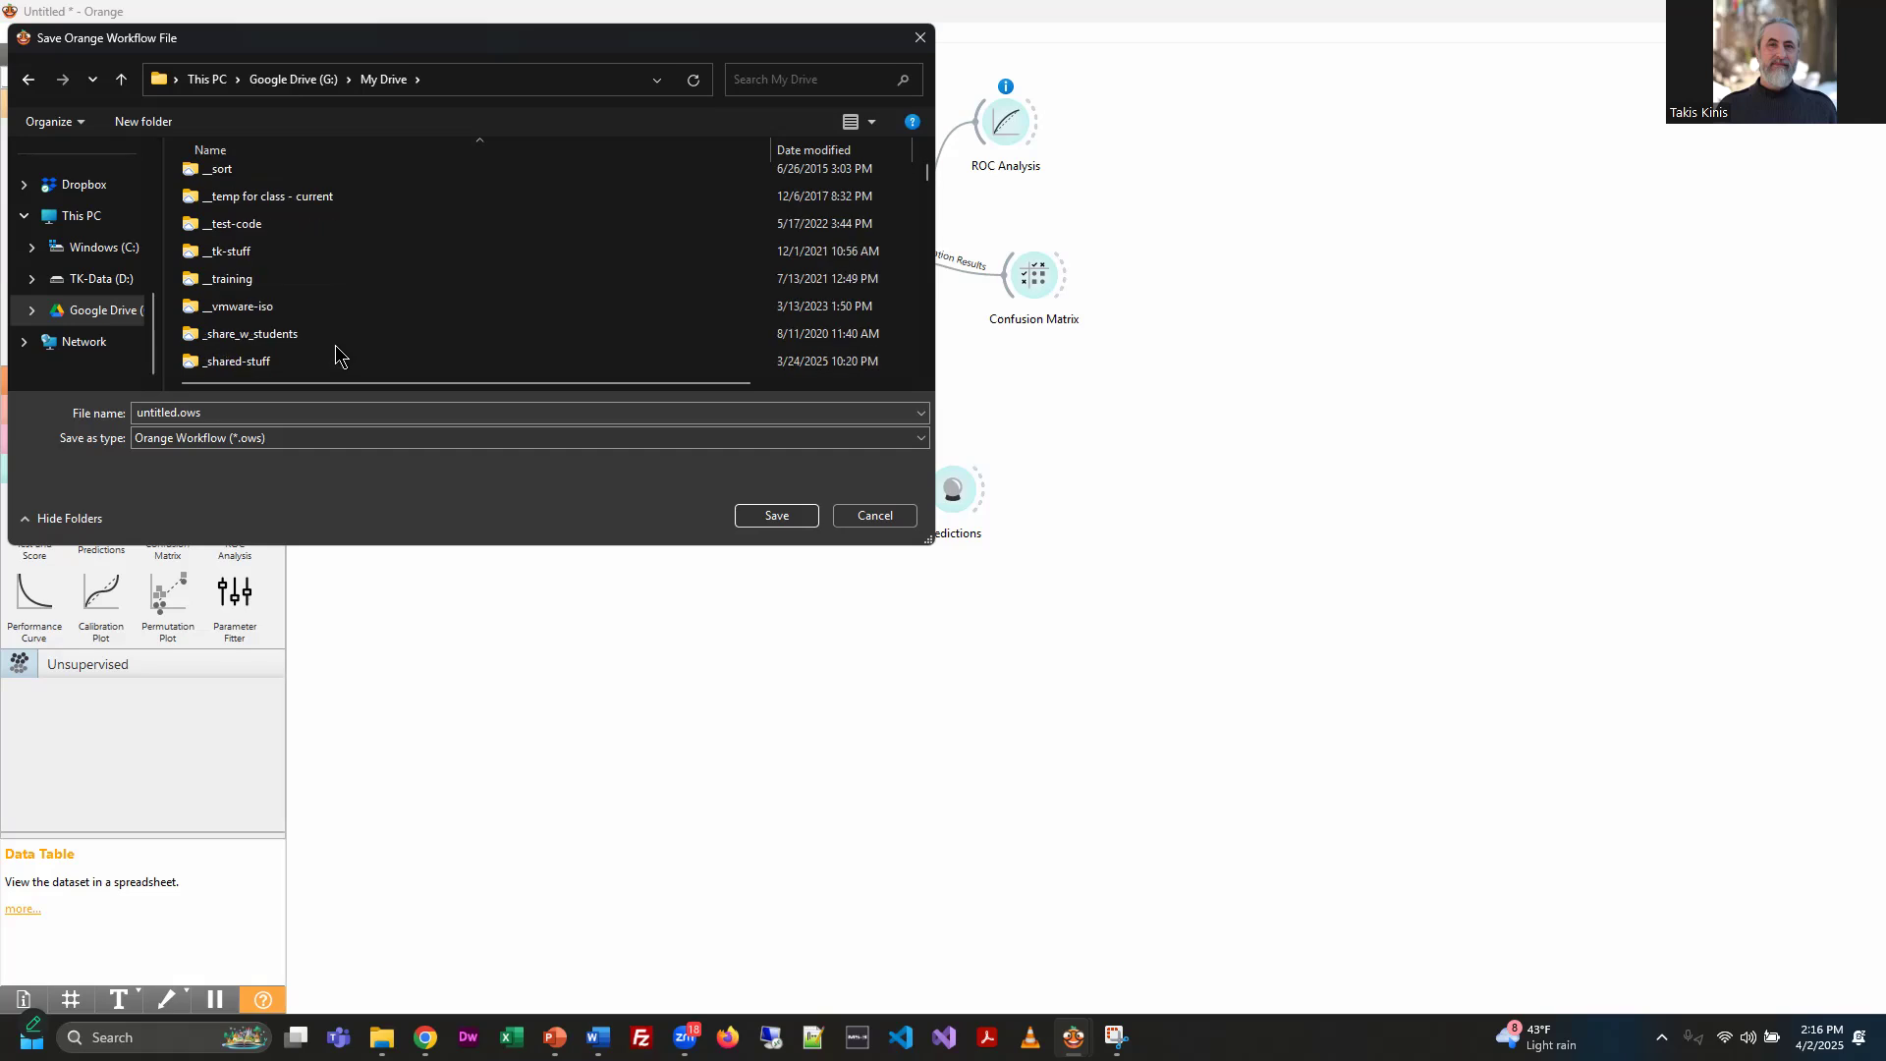
pyautogui.scroll(-10, 448, 314)
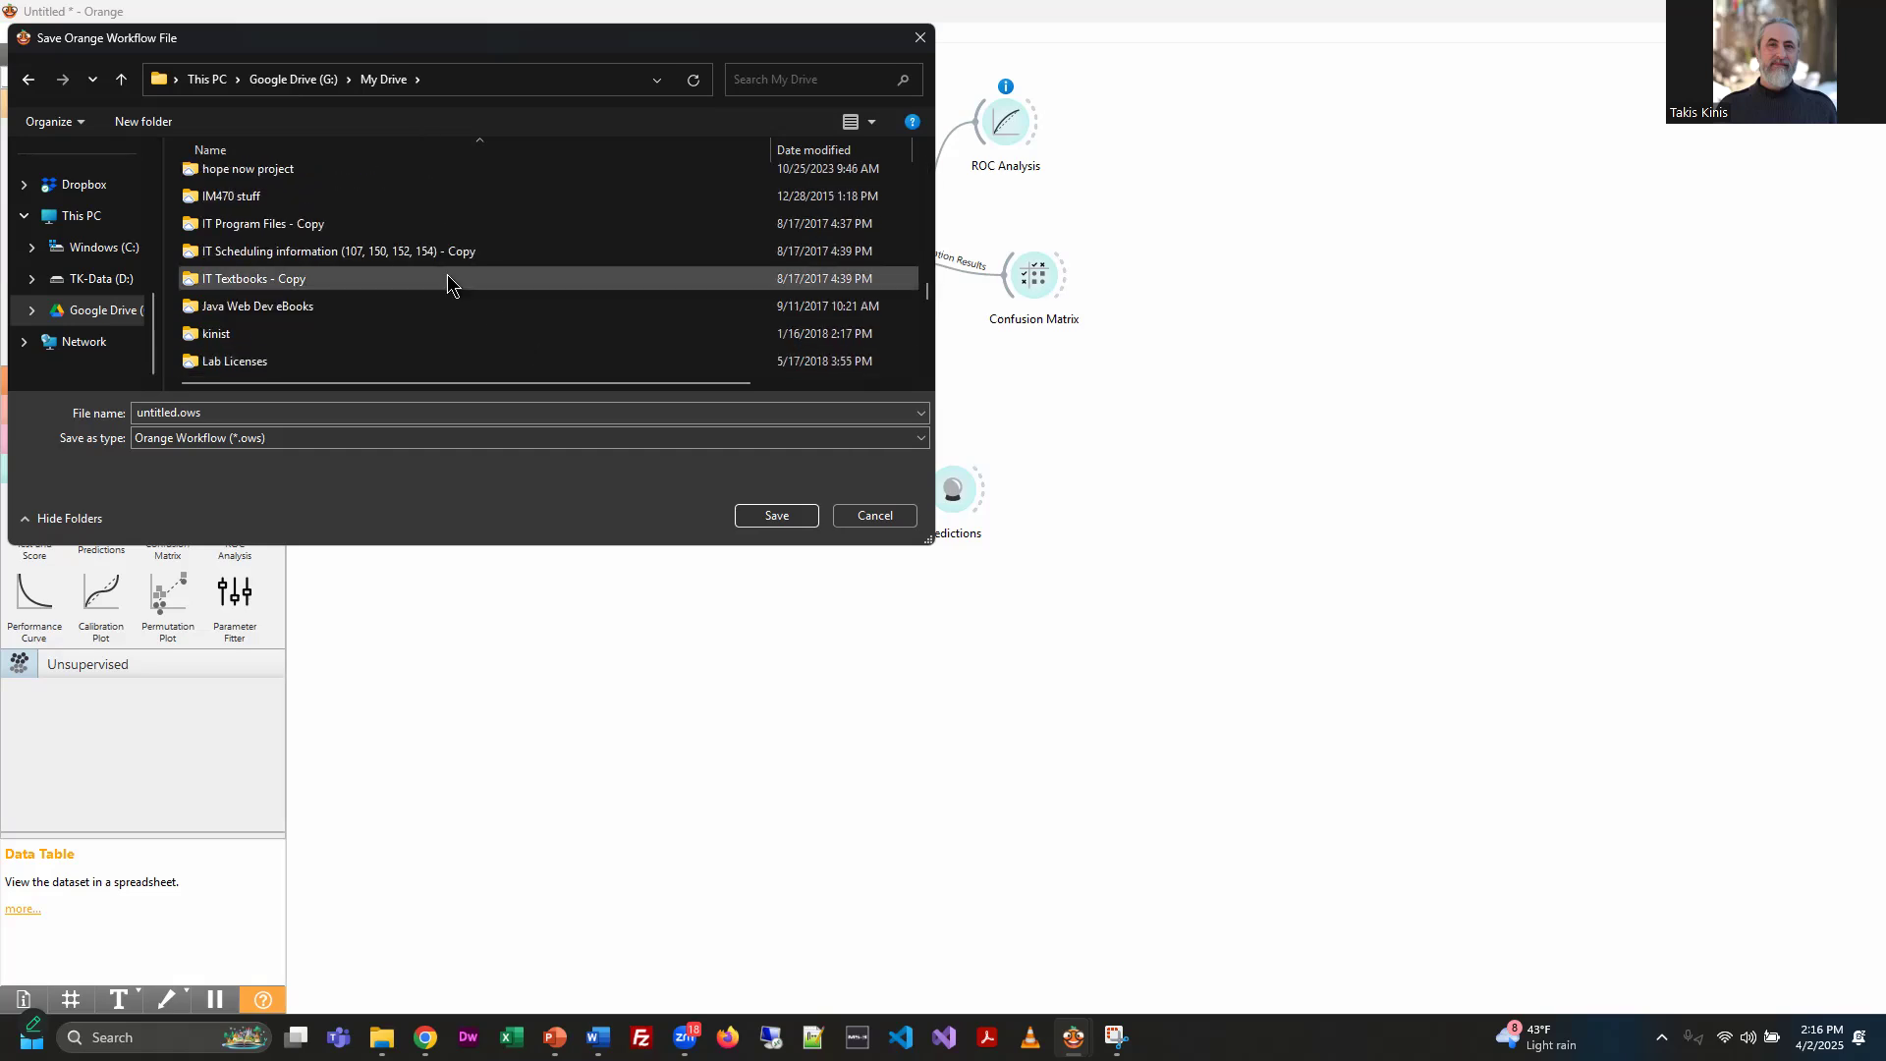
pyautogui.scroll(10, 448, 280)
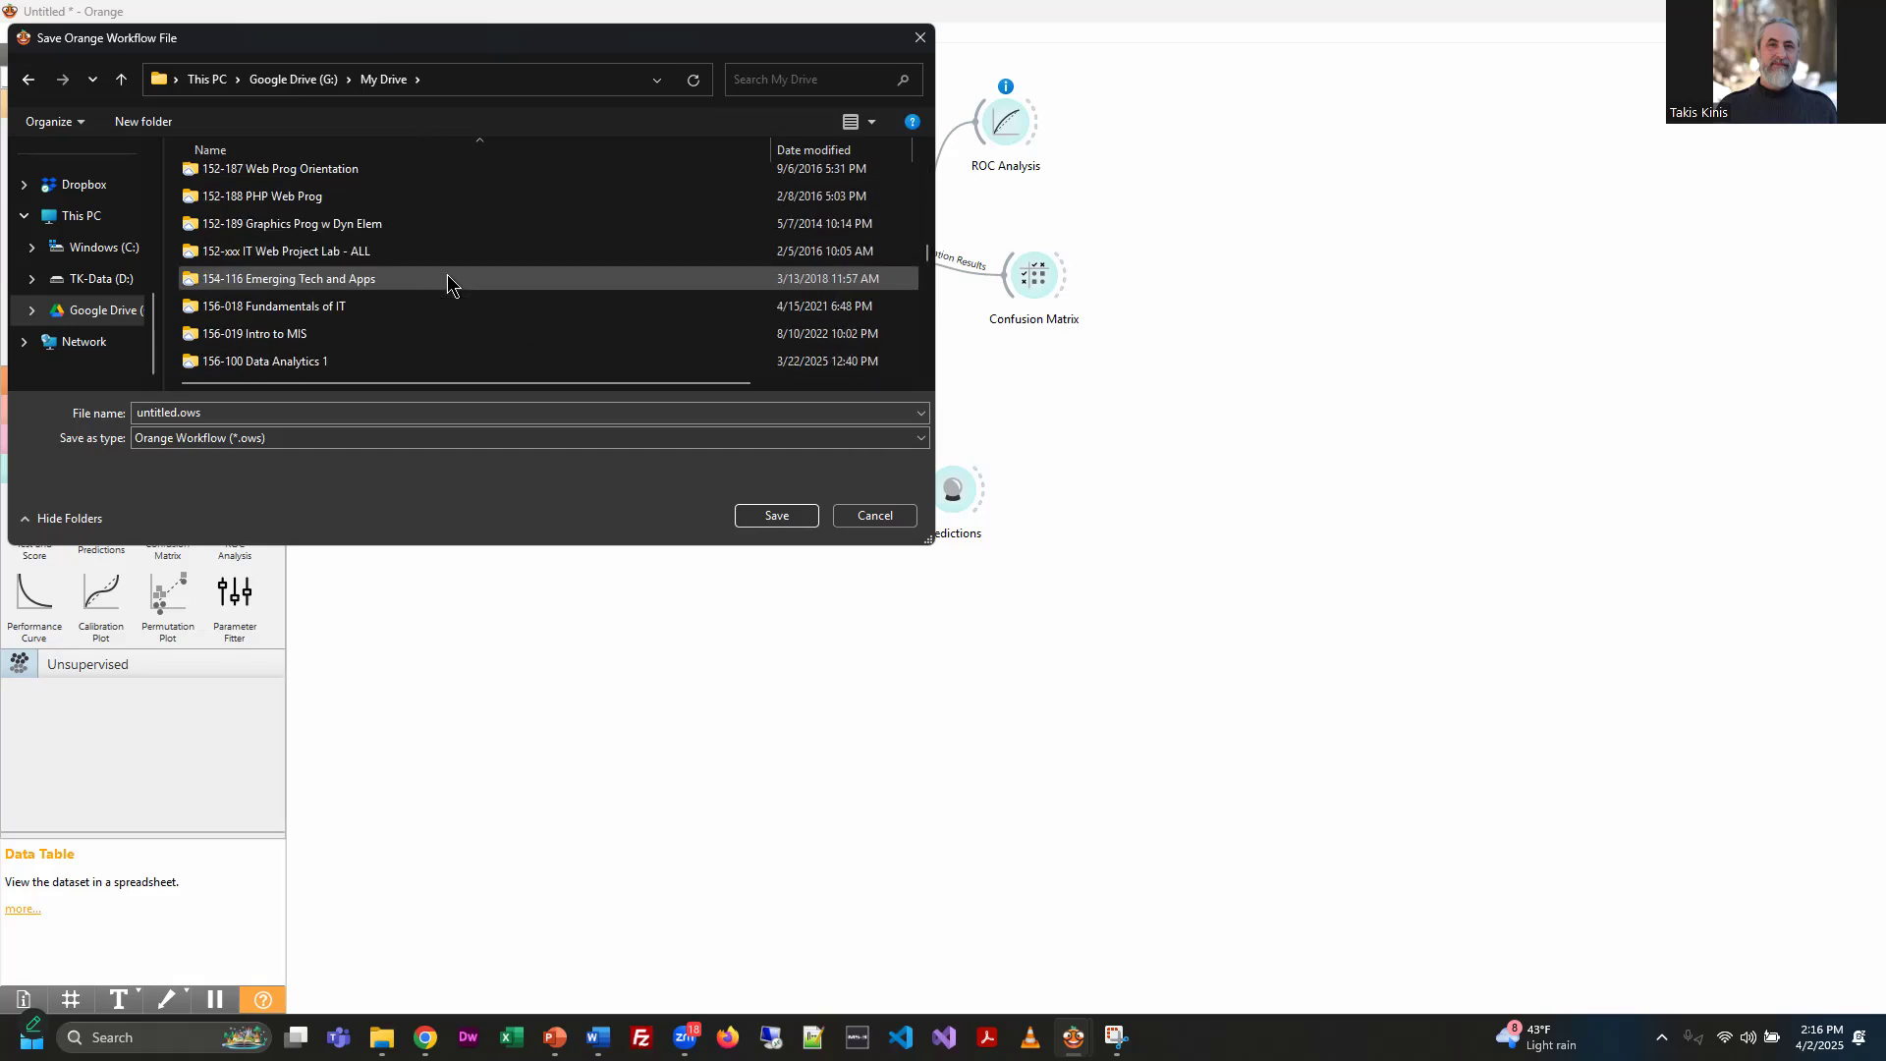
pyautogui.scroll(-1, 298, 300)
pyautogui.doubleClick(294, 304)
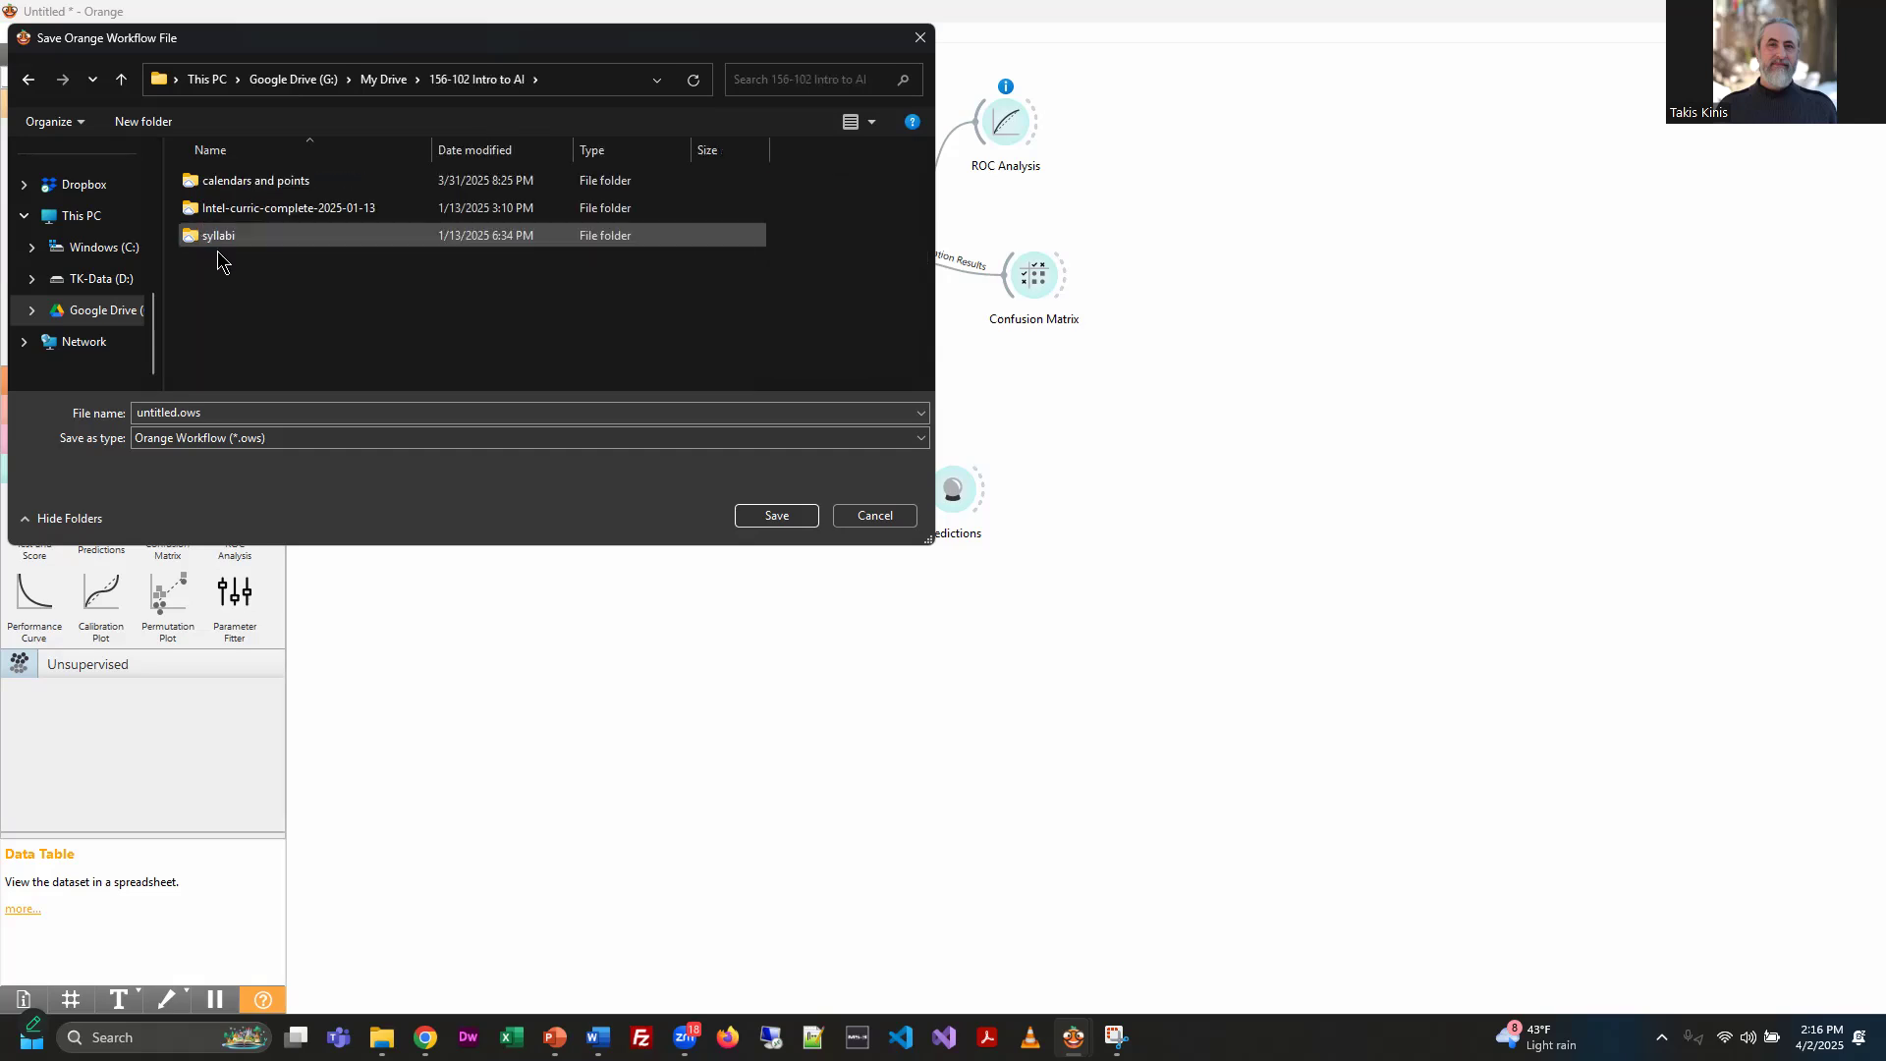
pyautogui.click(143, 122)
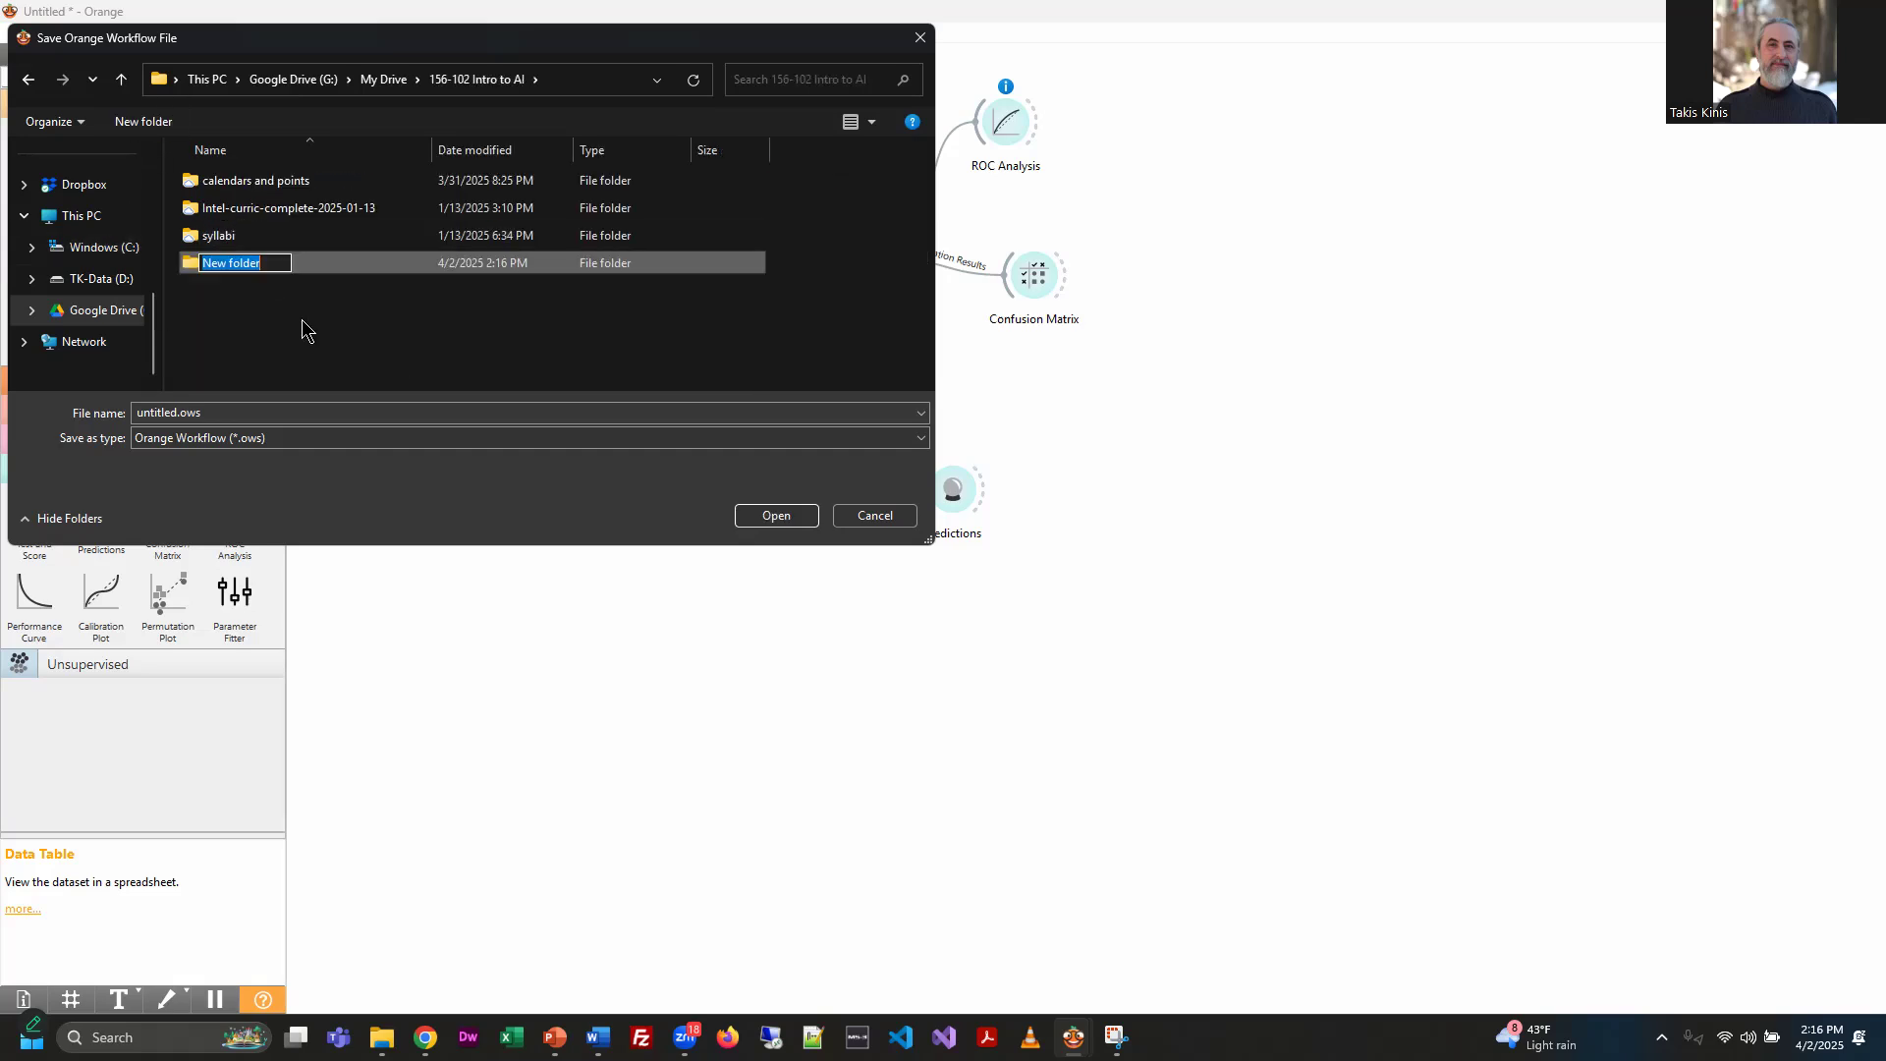
pyautogui.write('spri')
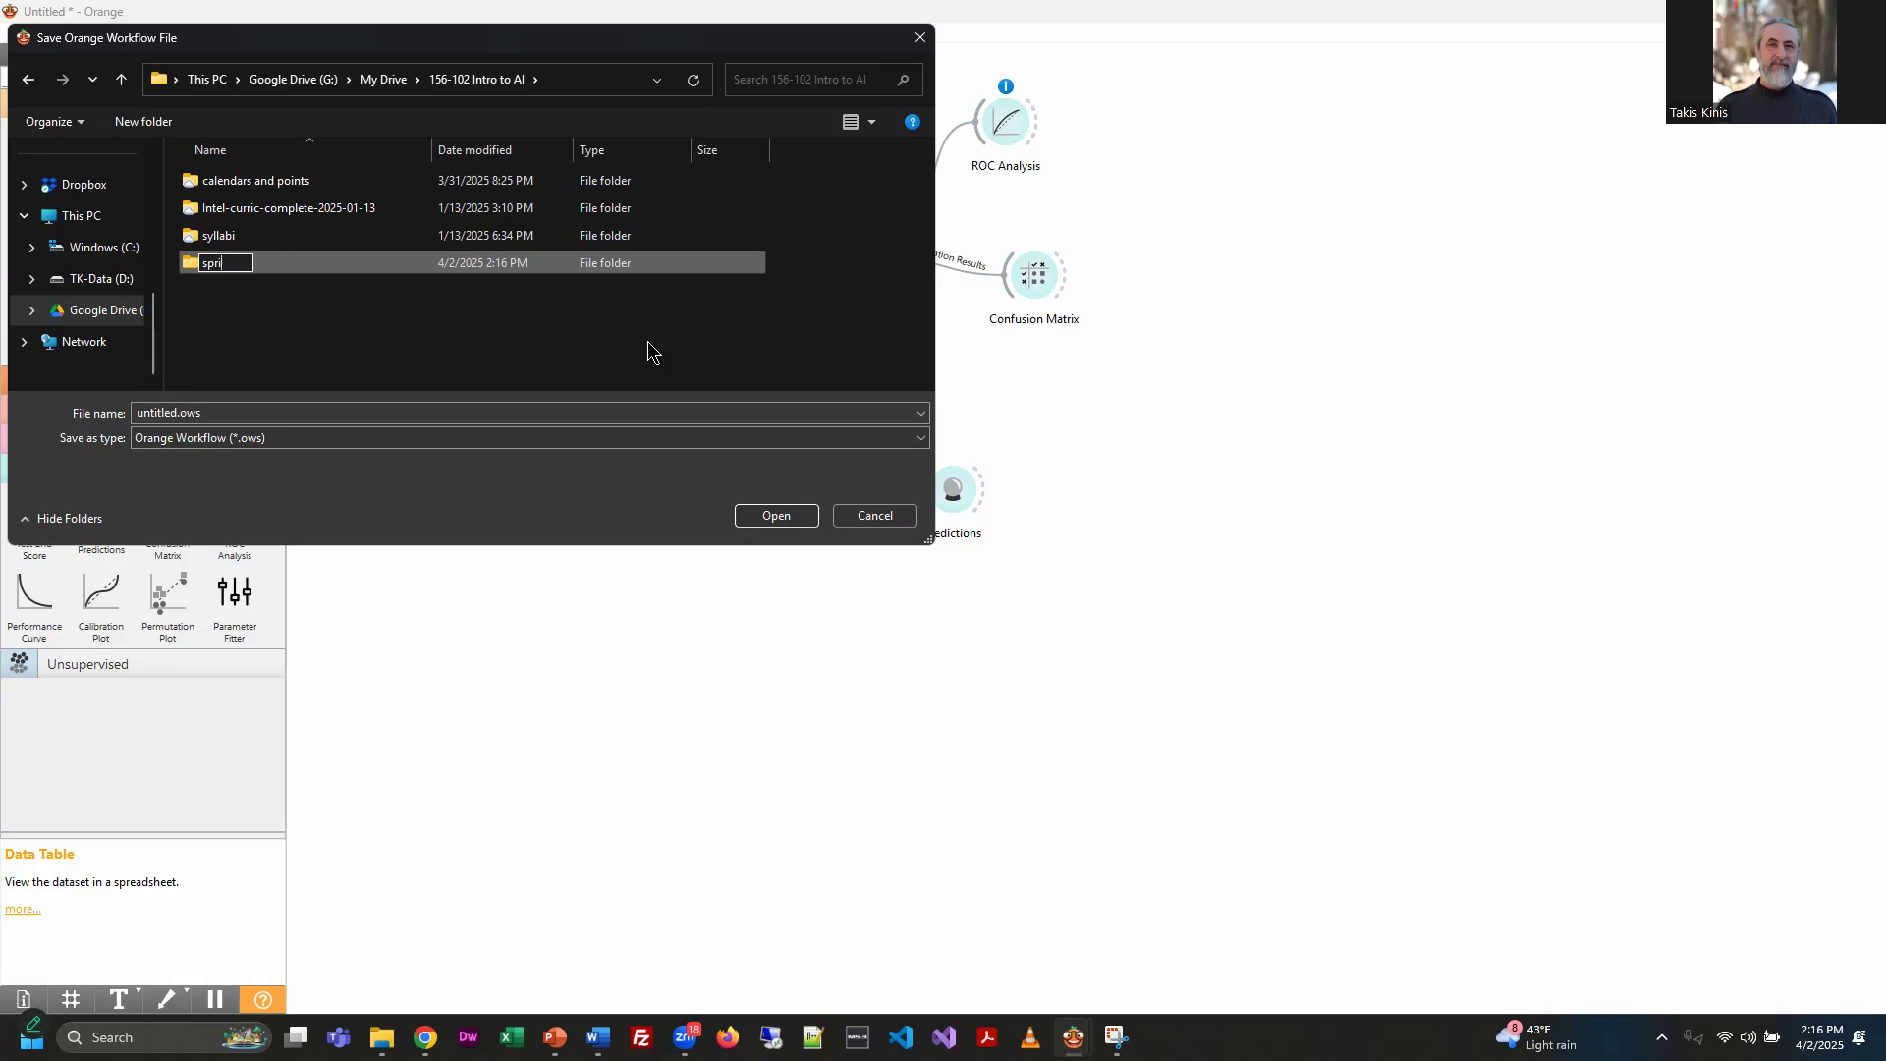
pyautogui.write('ng 25')
pyautogui.press('Return')
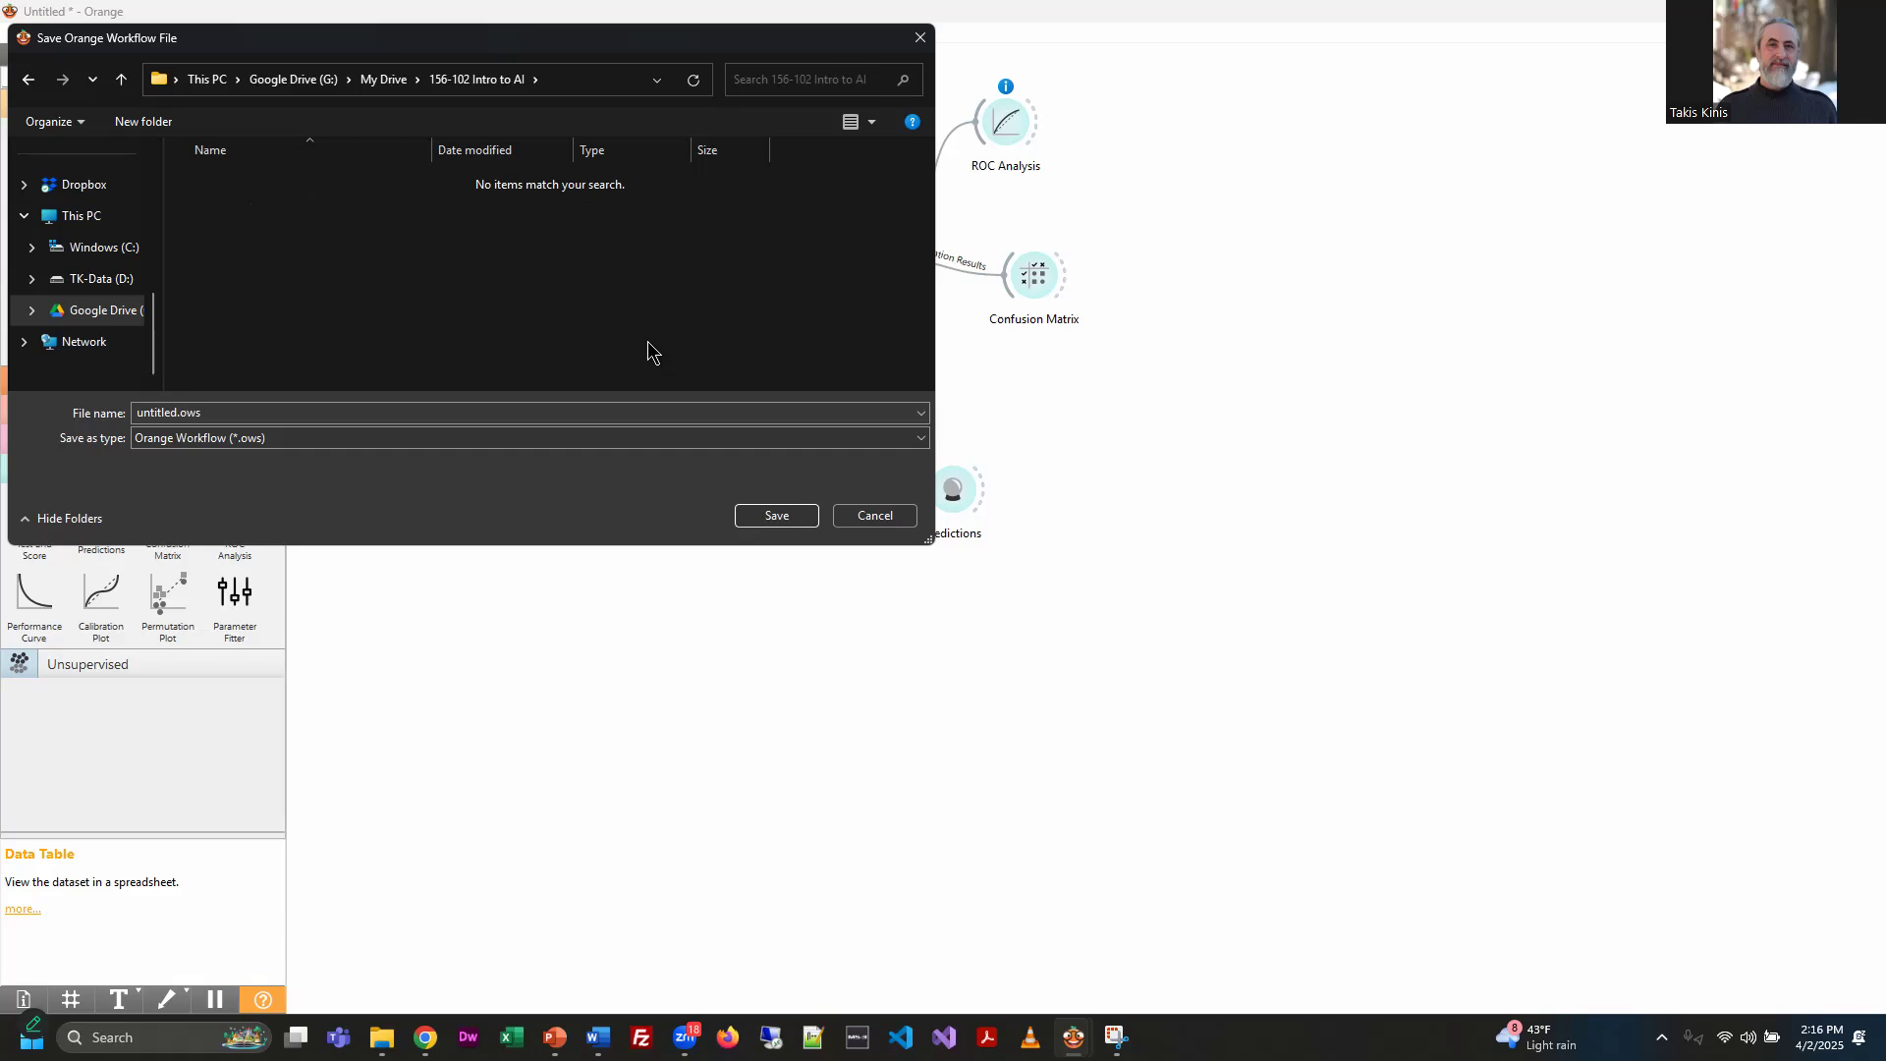
# Save the workflow in the spring-25 folder under the file name aiprojunit13
pyautogui.click(173, 420)
pyautogui.doubleClick(169, 413)
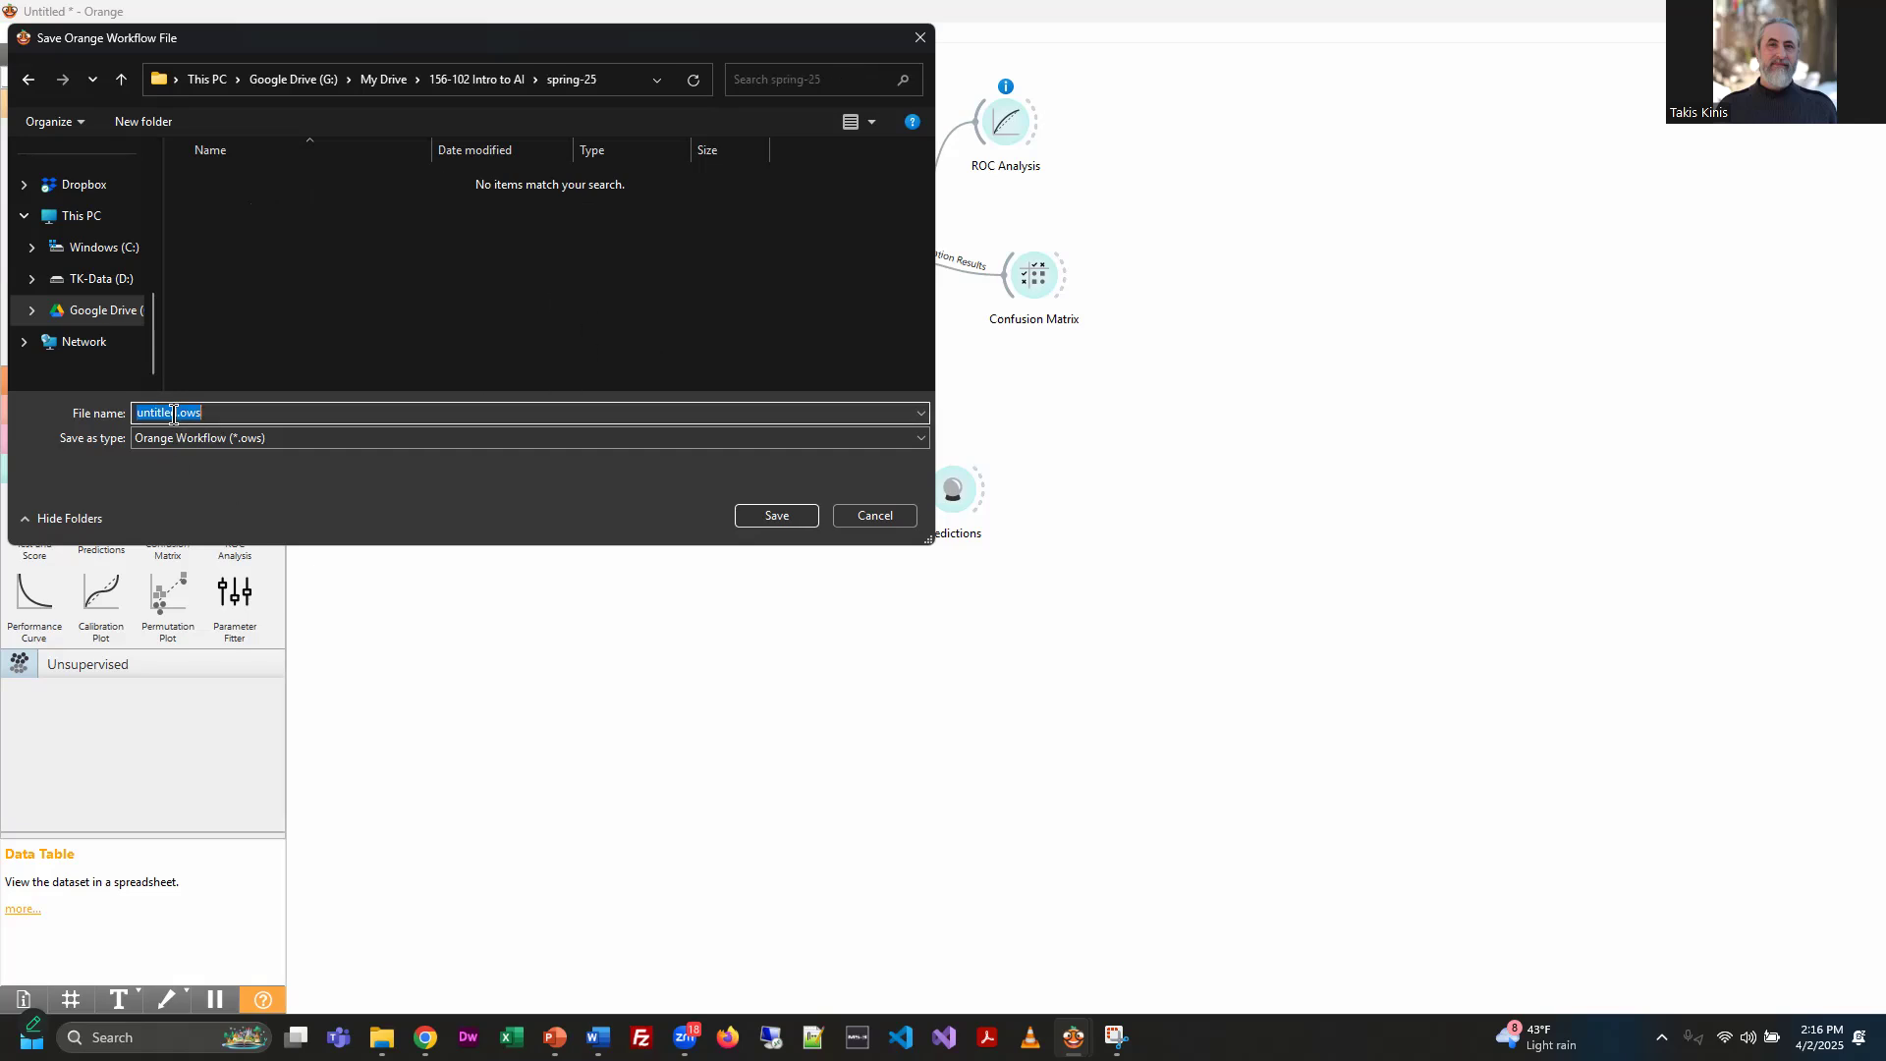
pyautogui.write('aiprojunit13')
pyautogui.press('Return')
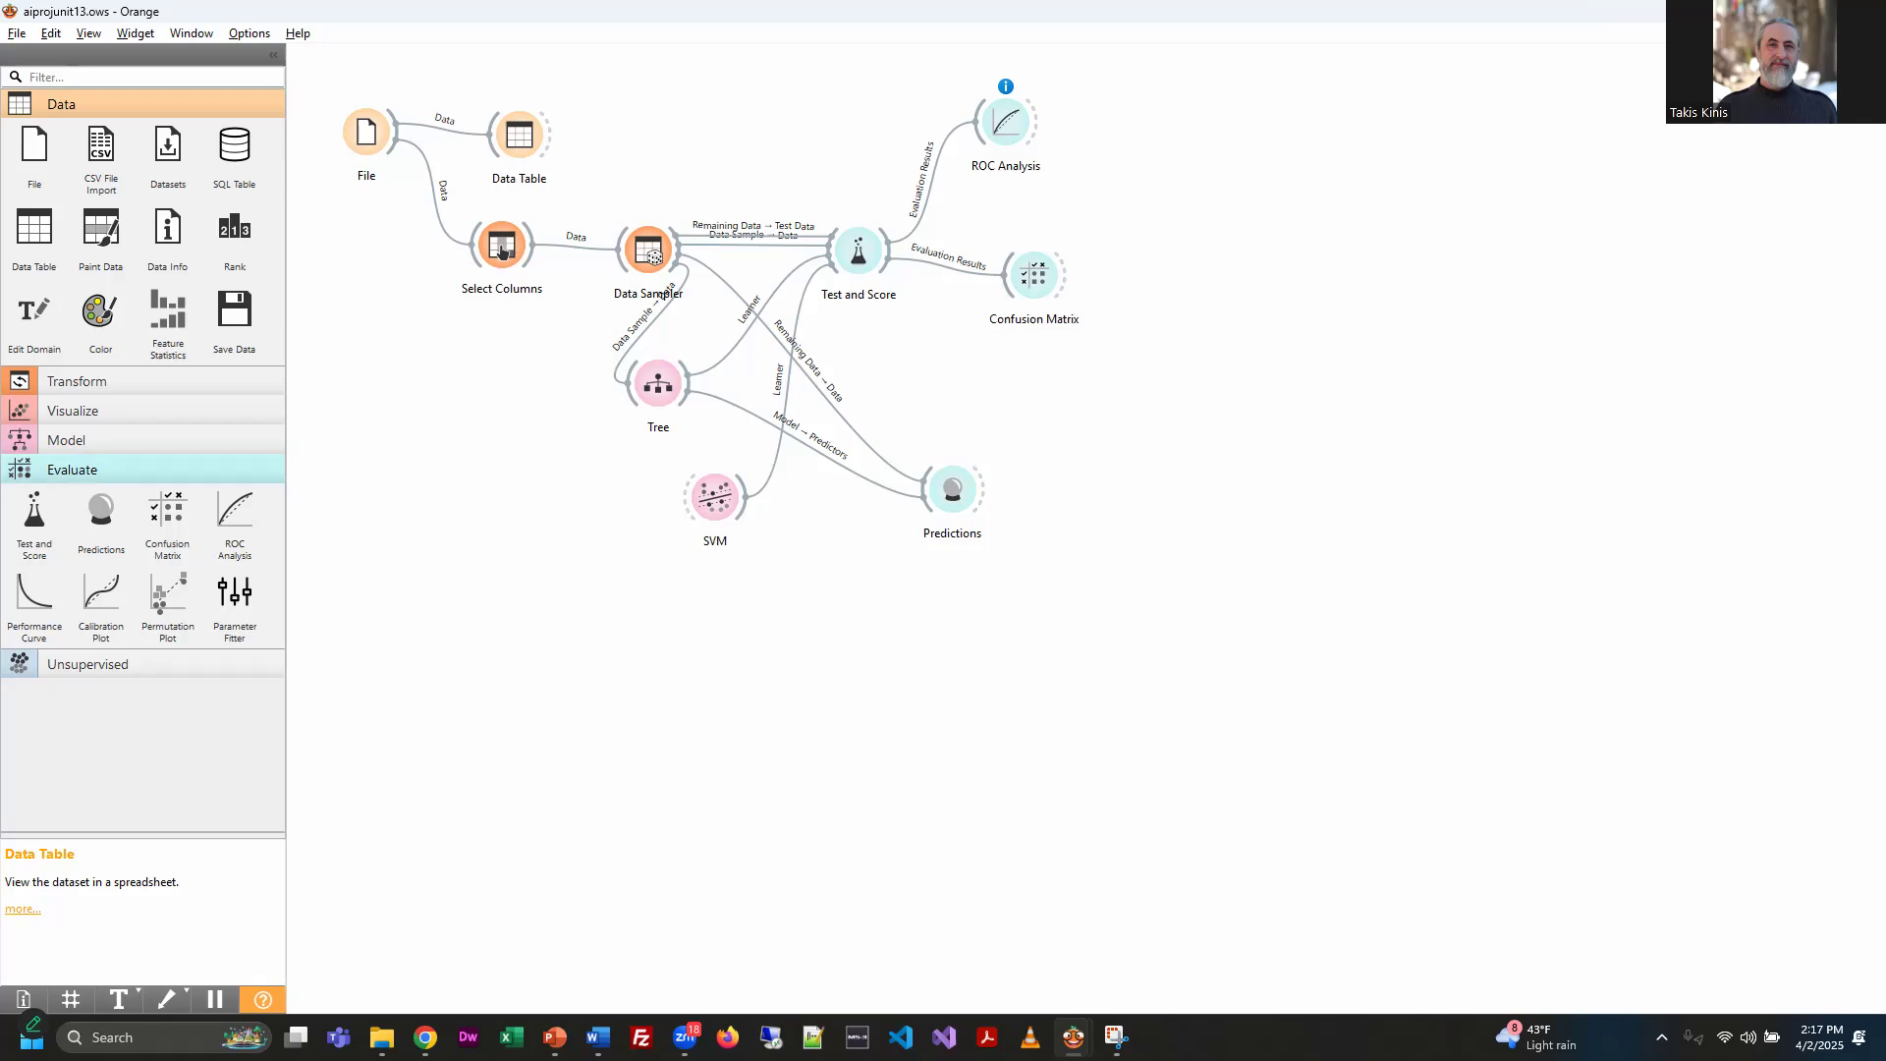
# Switch to the Unit 13.pptx presentation in PowerPoint and enlarge its window and the speaker notes area
pyautogui.hotkey('alt', 'Tab')
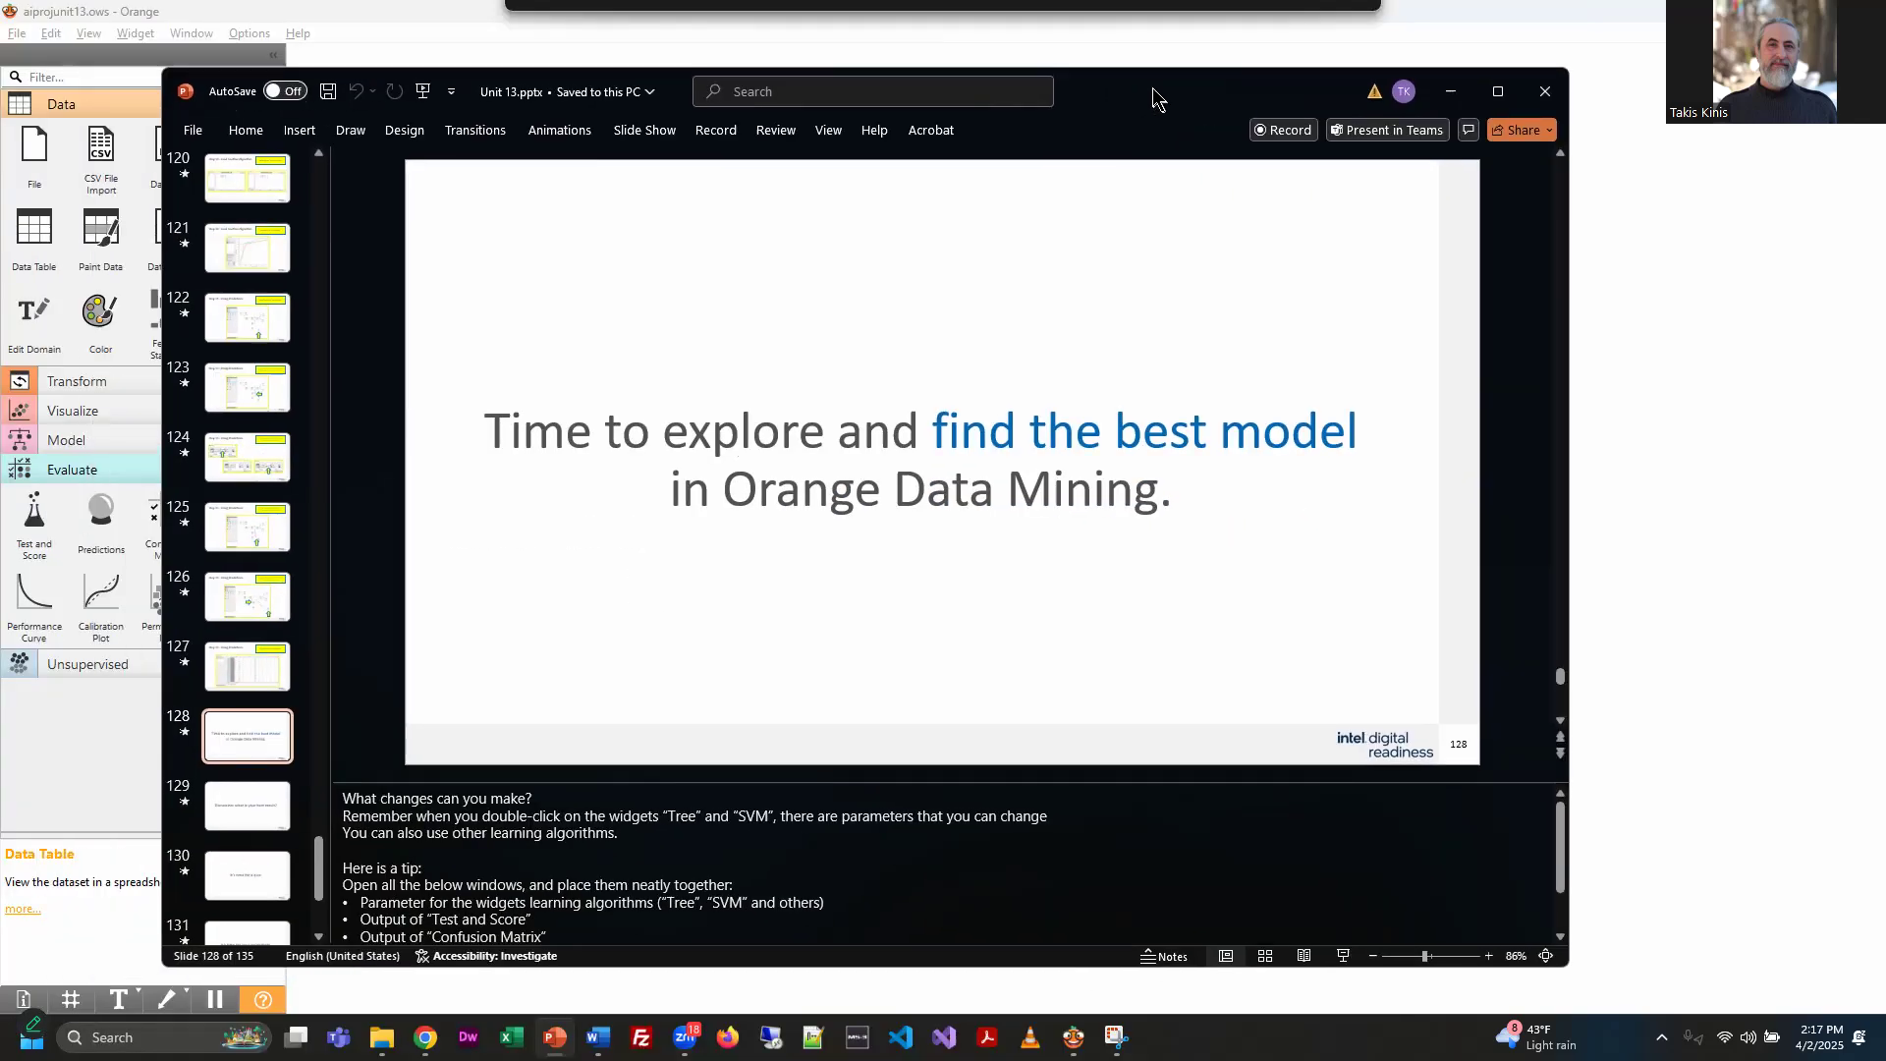
pyautogui.moveTo(1154, 98); pyautogui.dragTo(1142, 55)
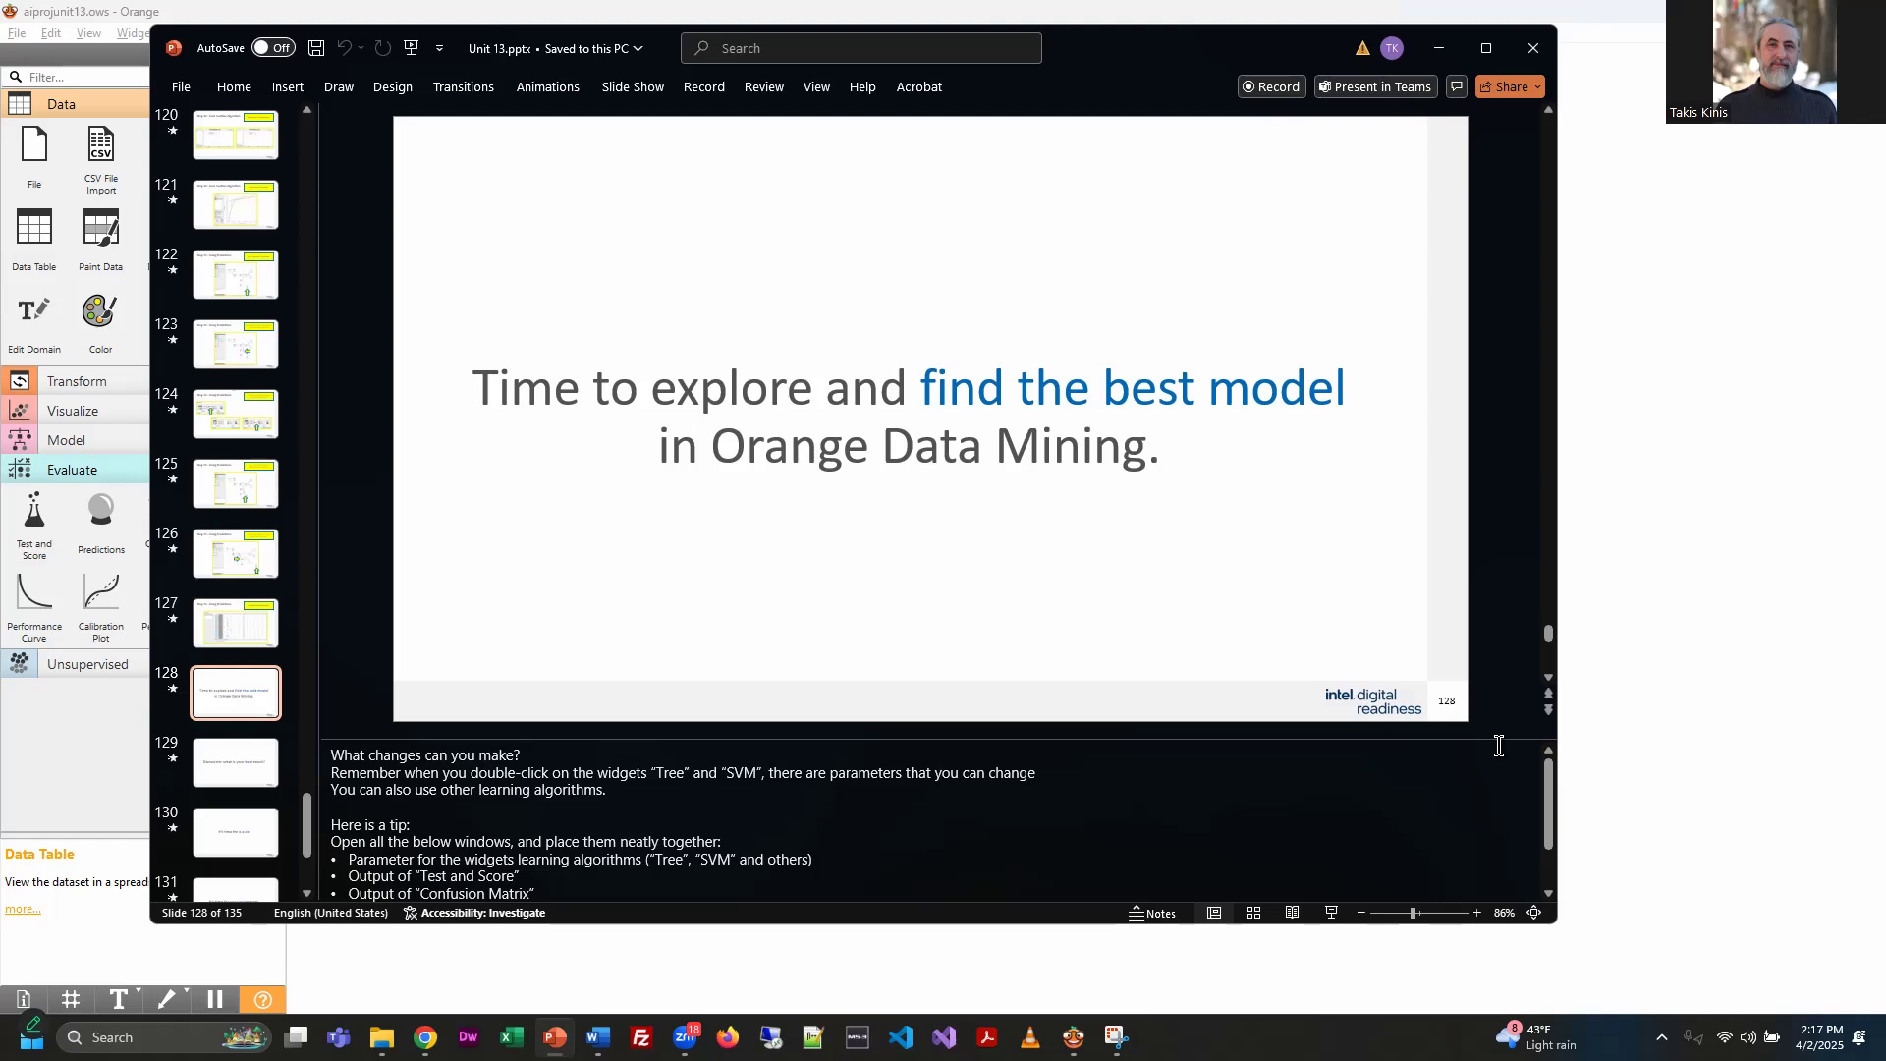
pyautogui.moveTo(1610, 1002); pyautogui.dragTo(1627, 1020)
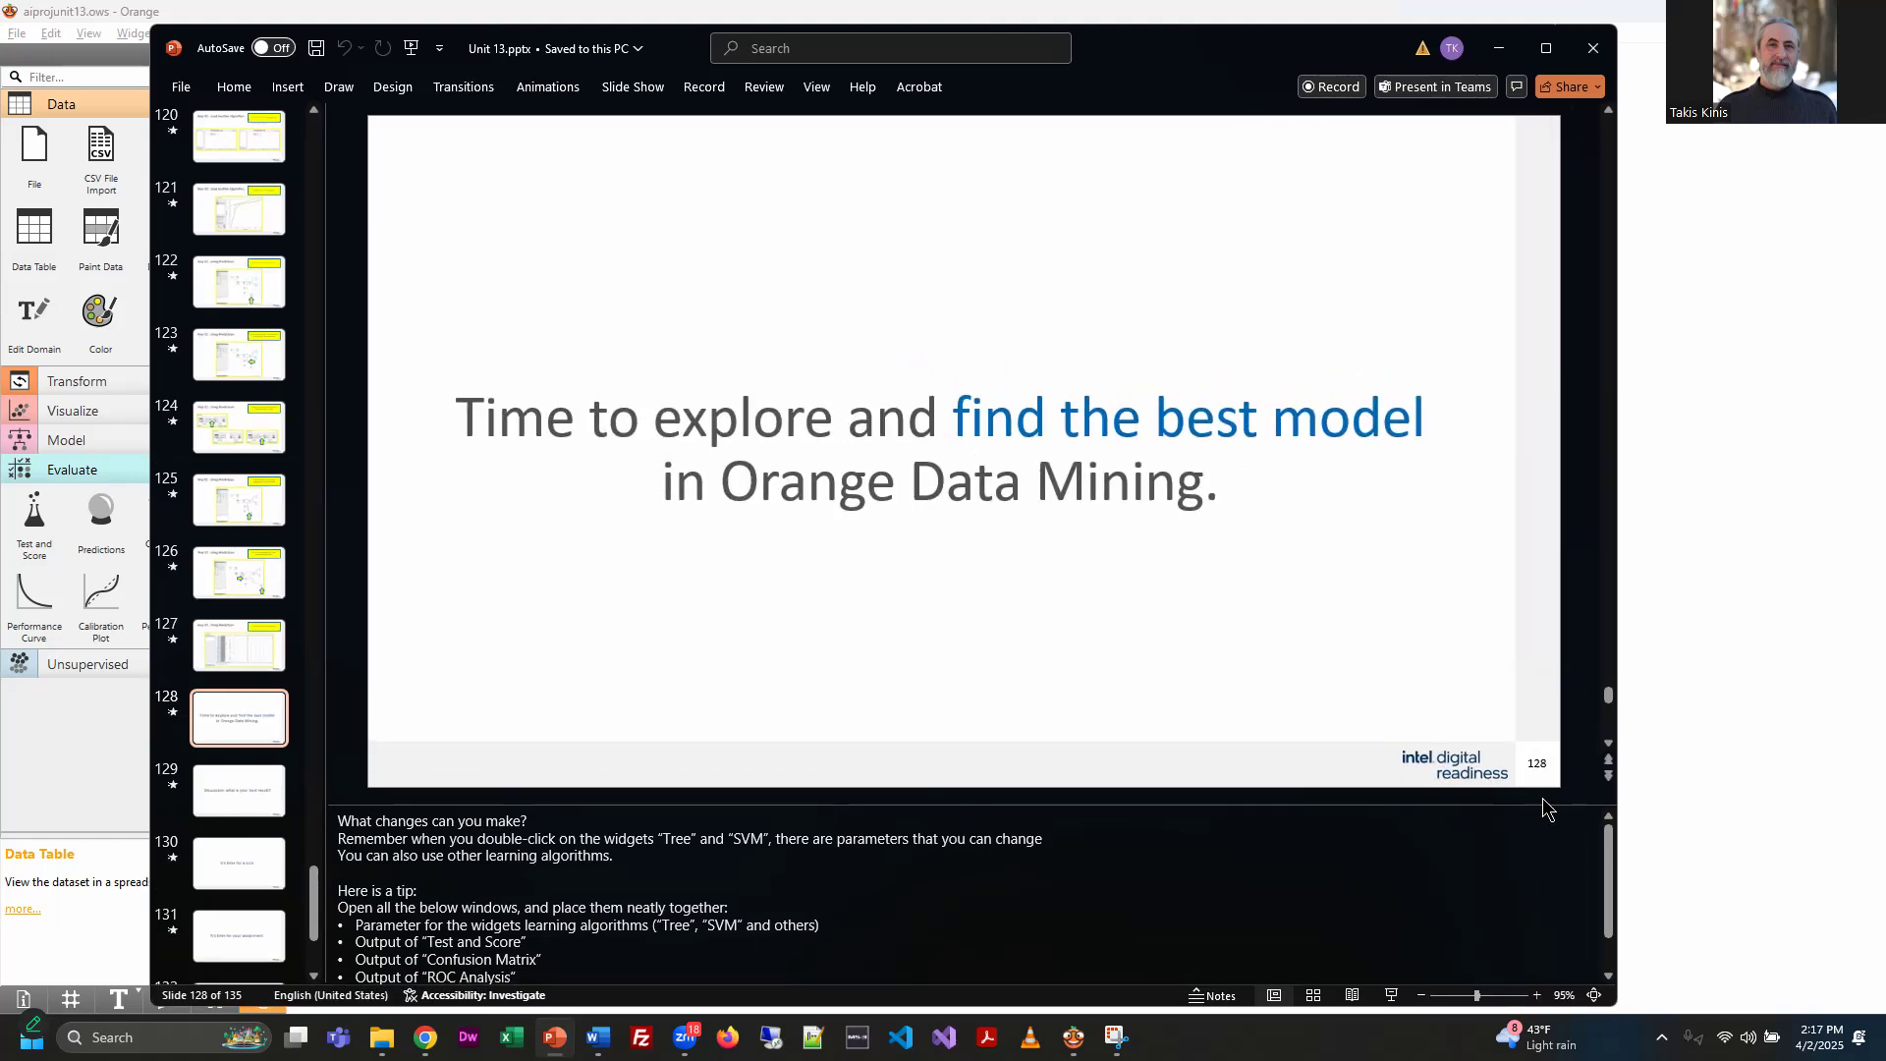
pyautogui.moveTo(1552, 805); pyautogui.dragTo(1552, 711)
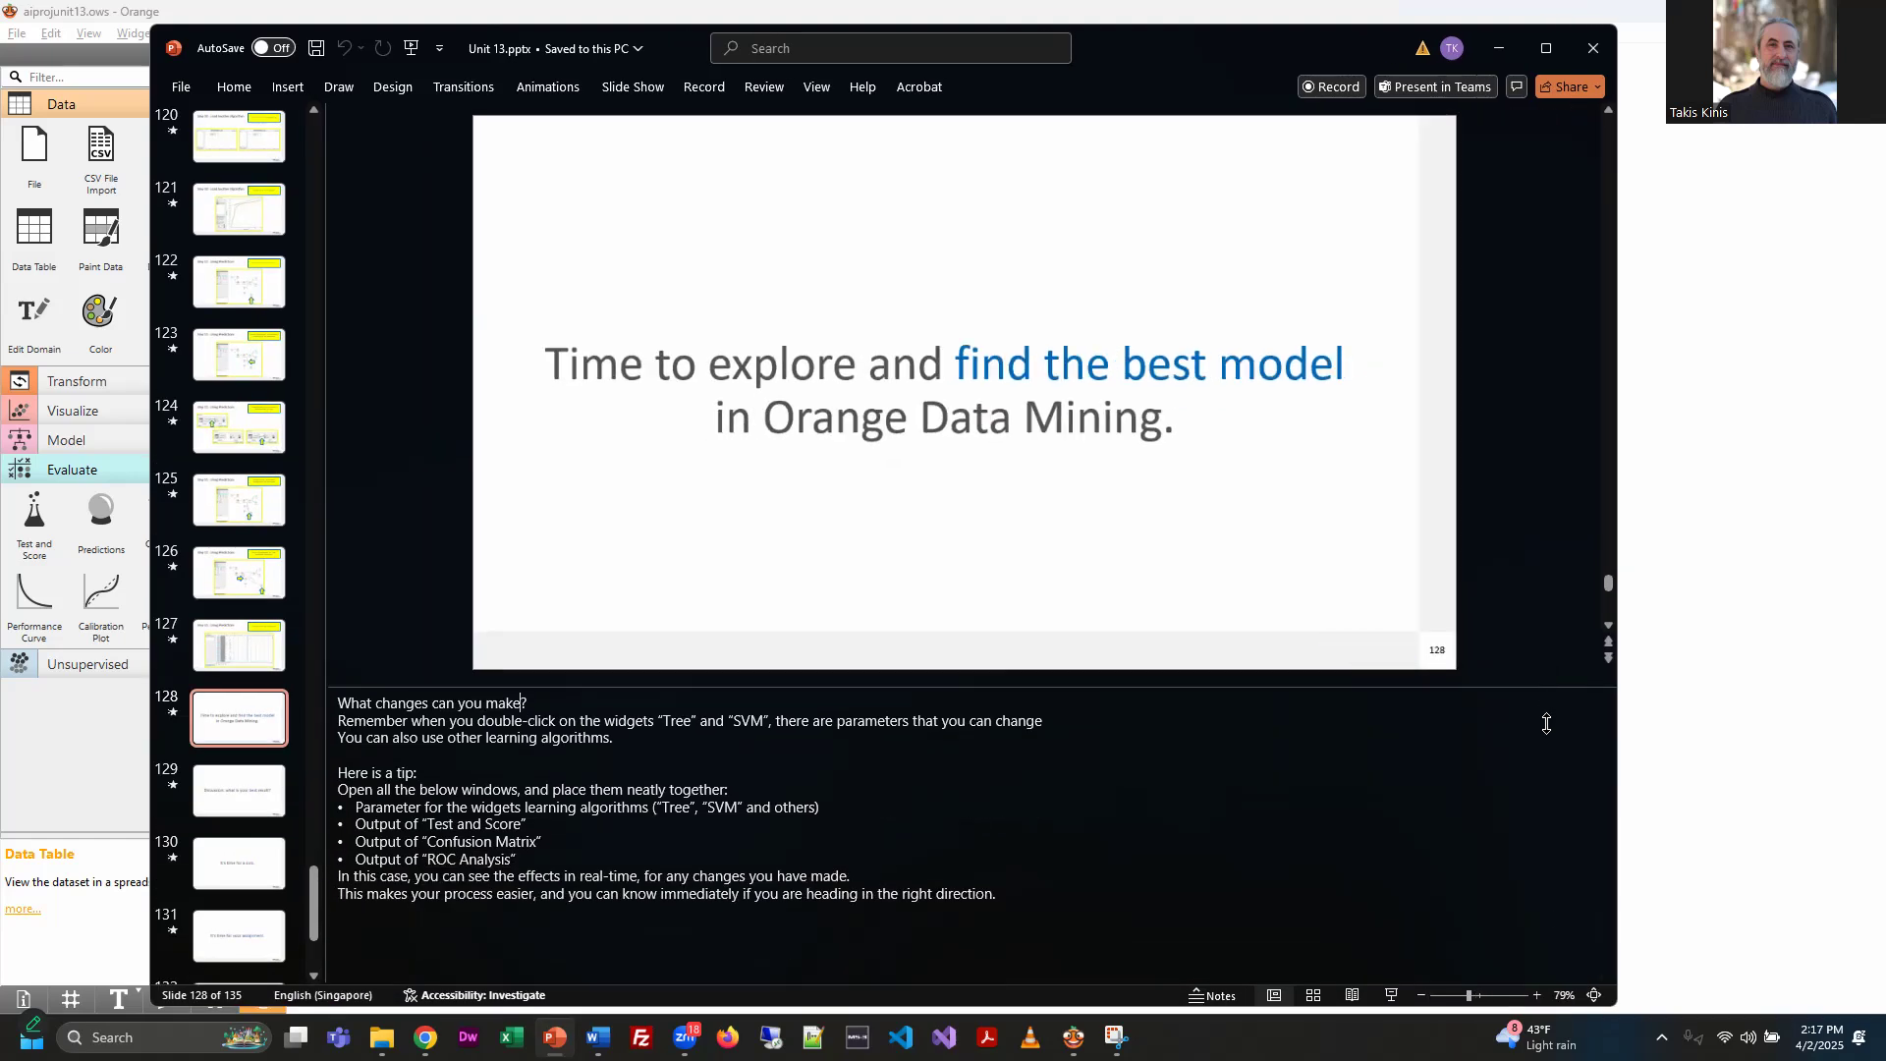
# Look at slide 127 on using Predictions, and read slide 128's notes on finding the best model in a taller notes area
pyautogui.click(272, 668)
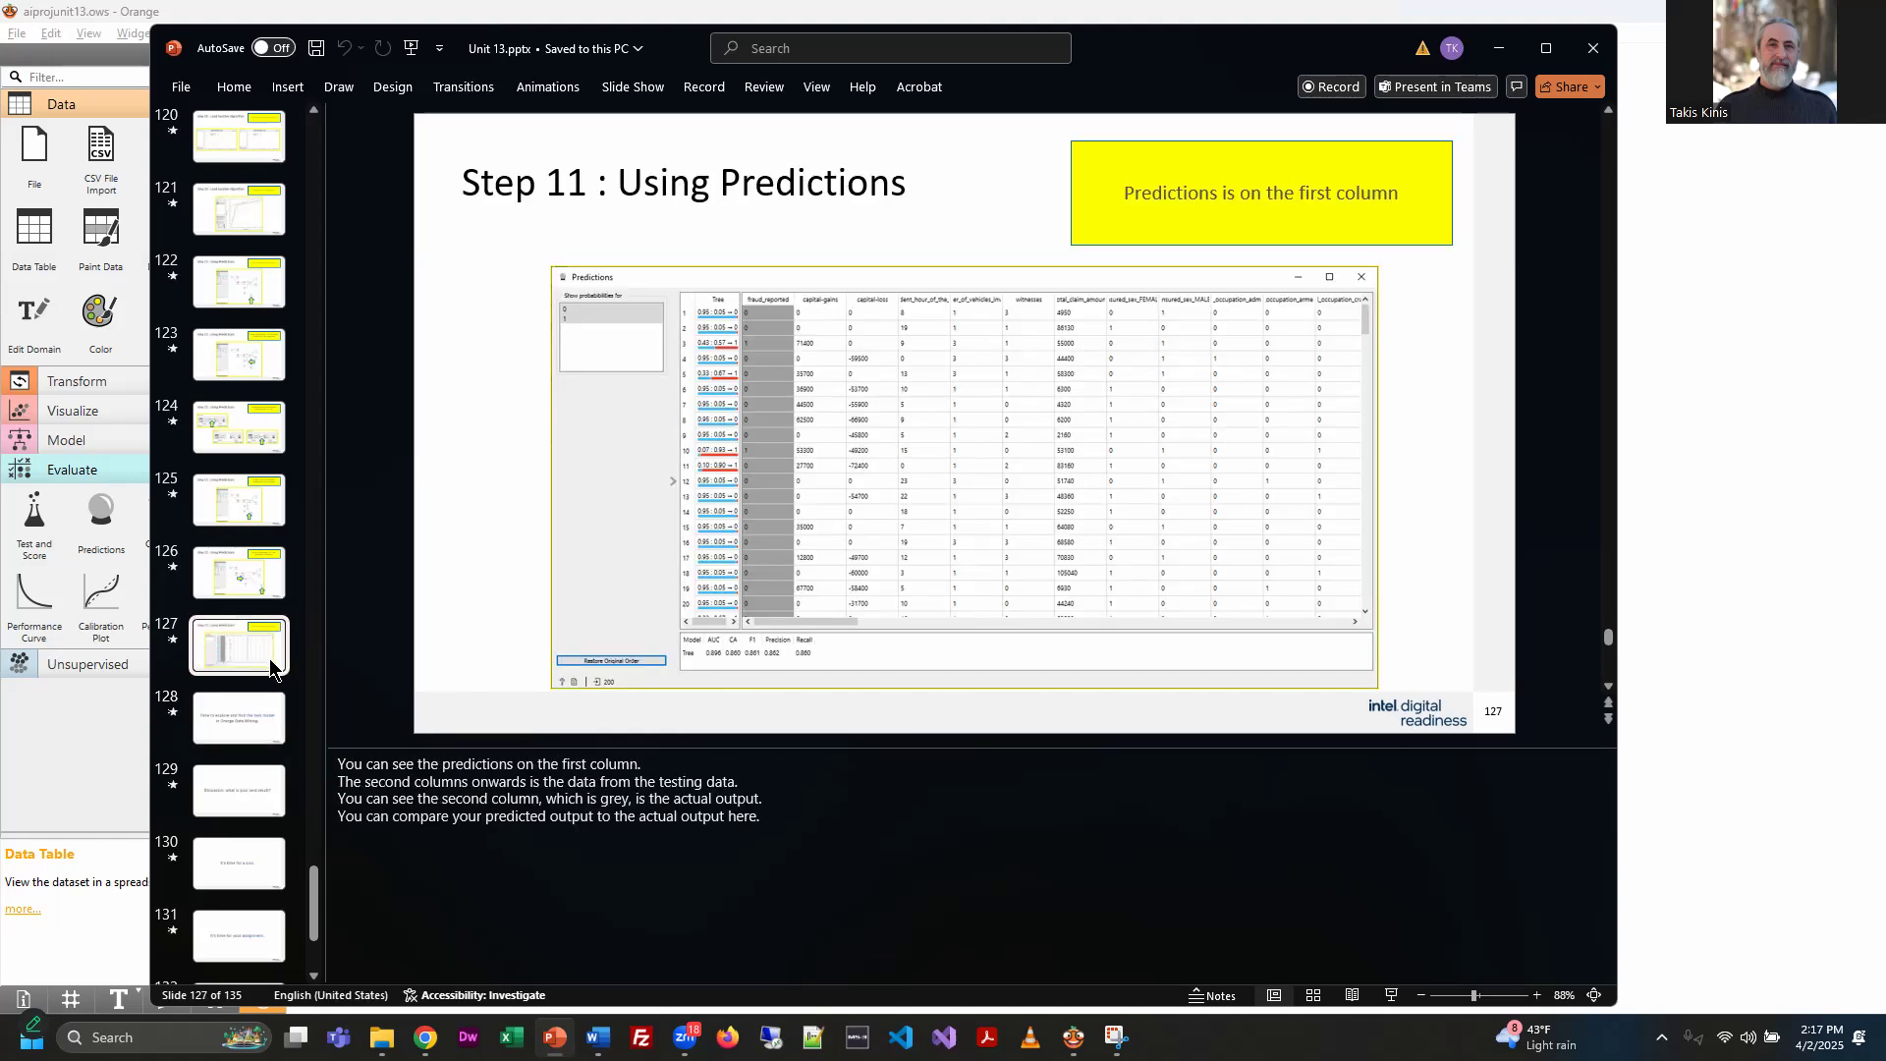
pyautogui.click(249, 733)
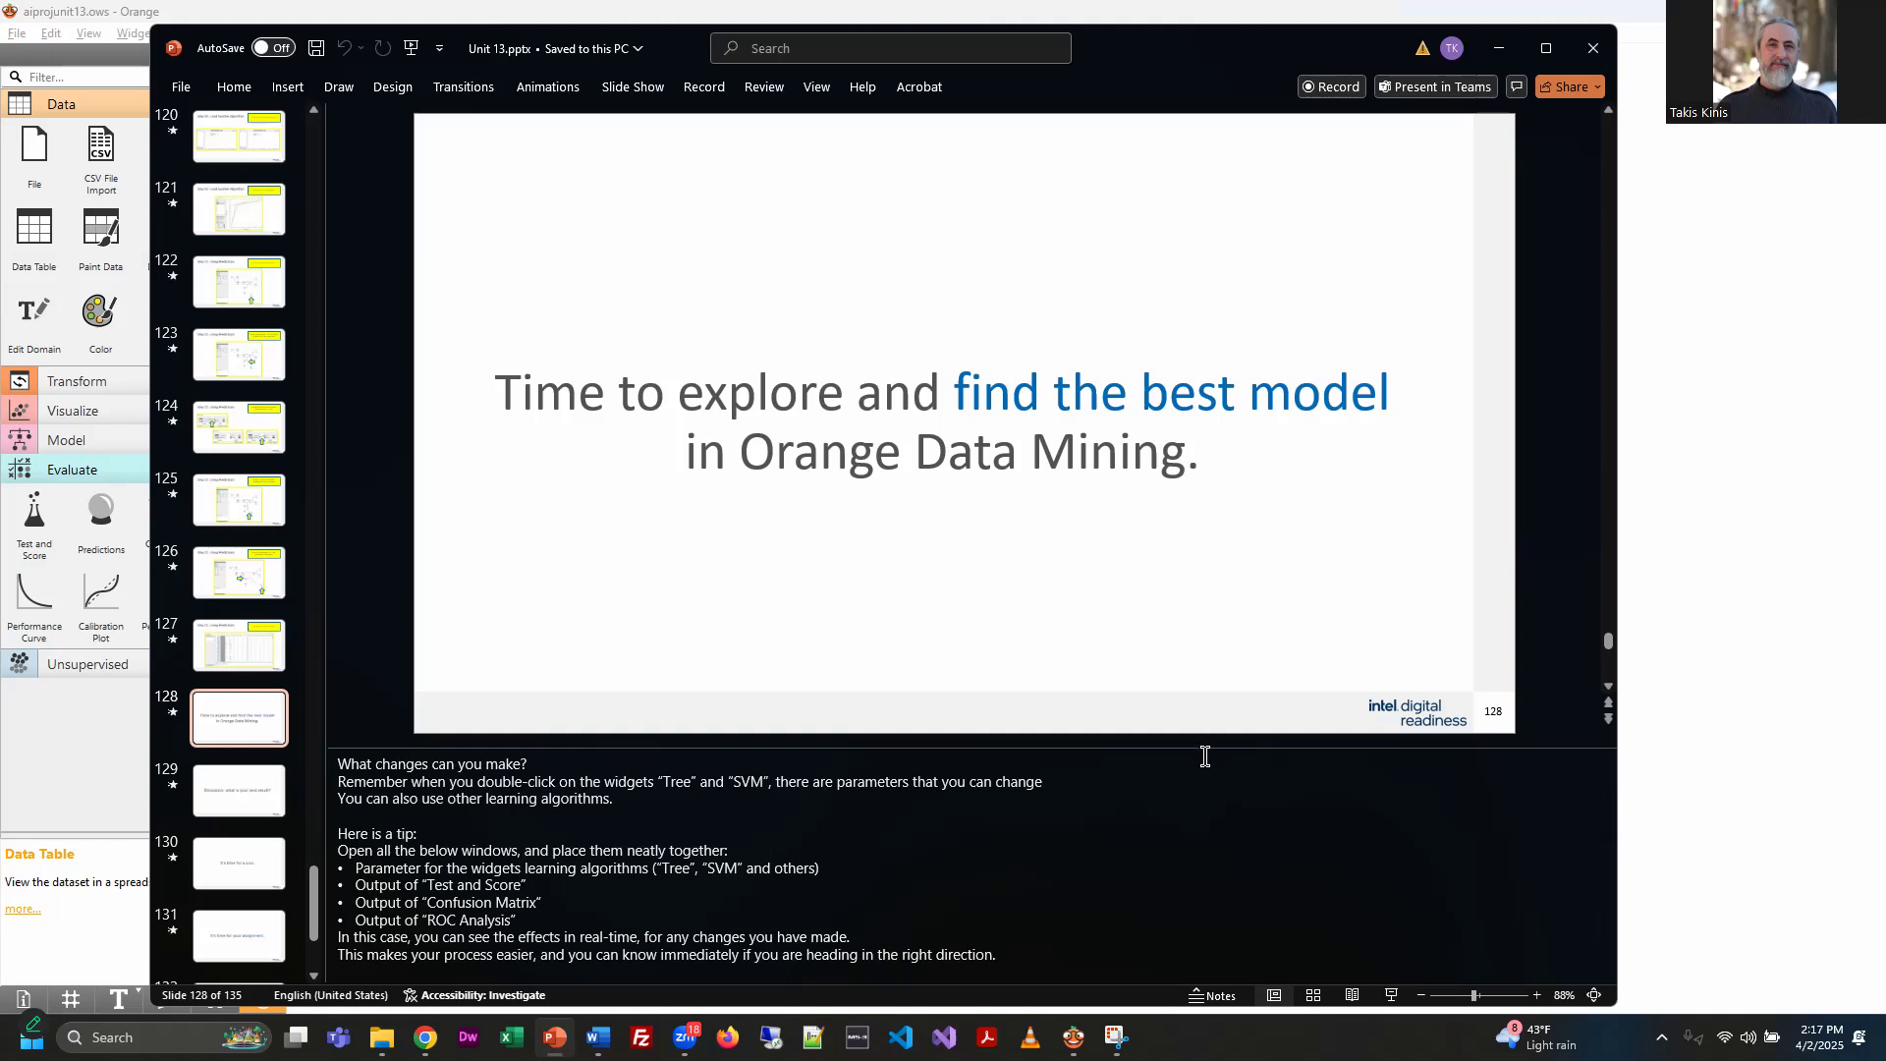
pyautogui.moveTo(1216, 718); pyautogui.dragTo(1216, 717)
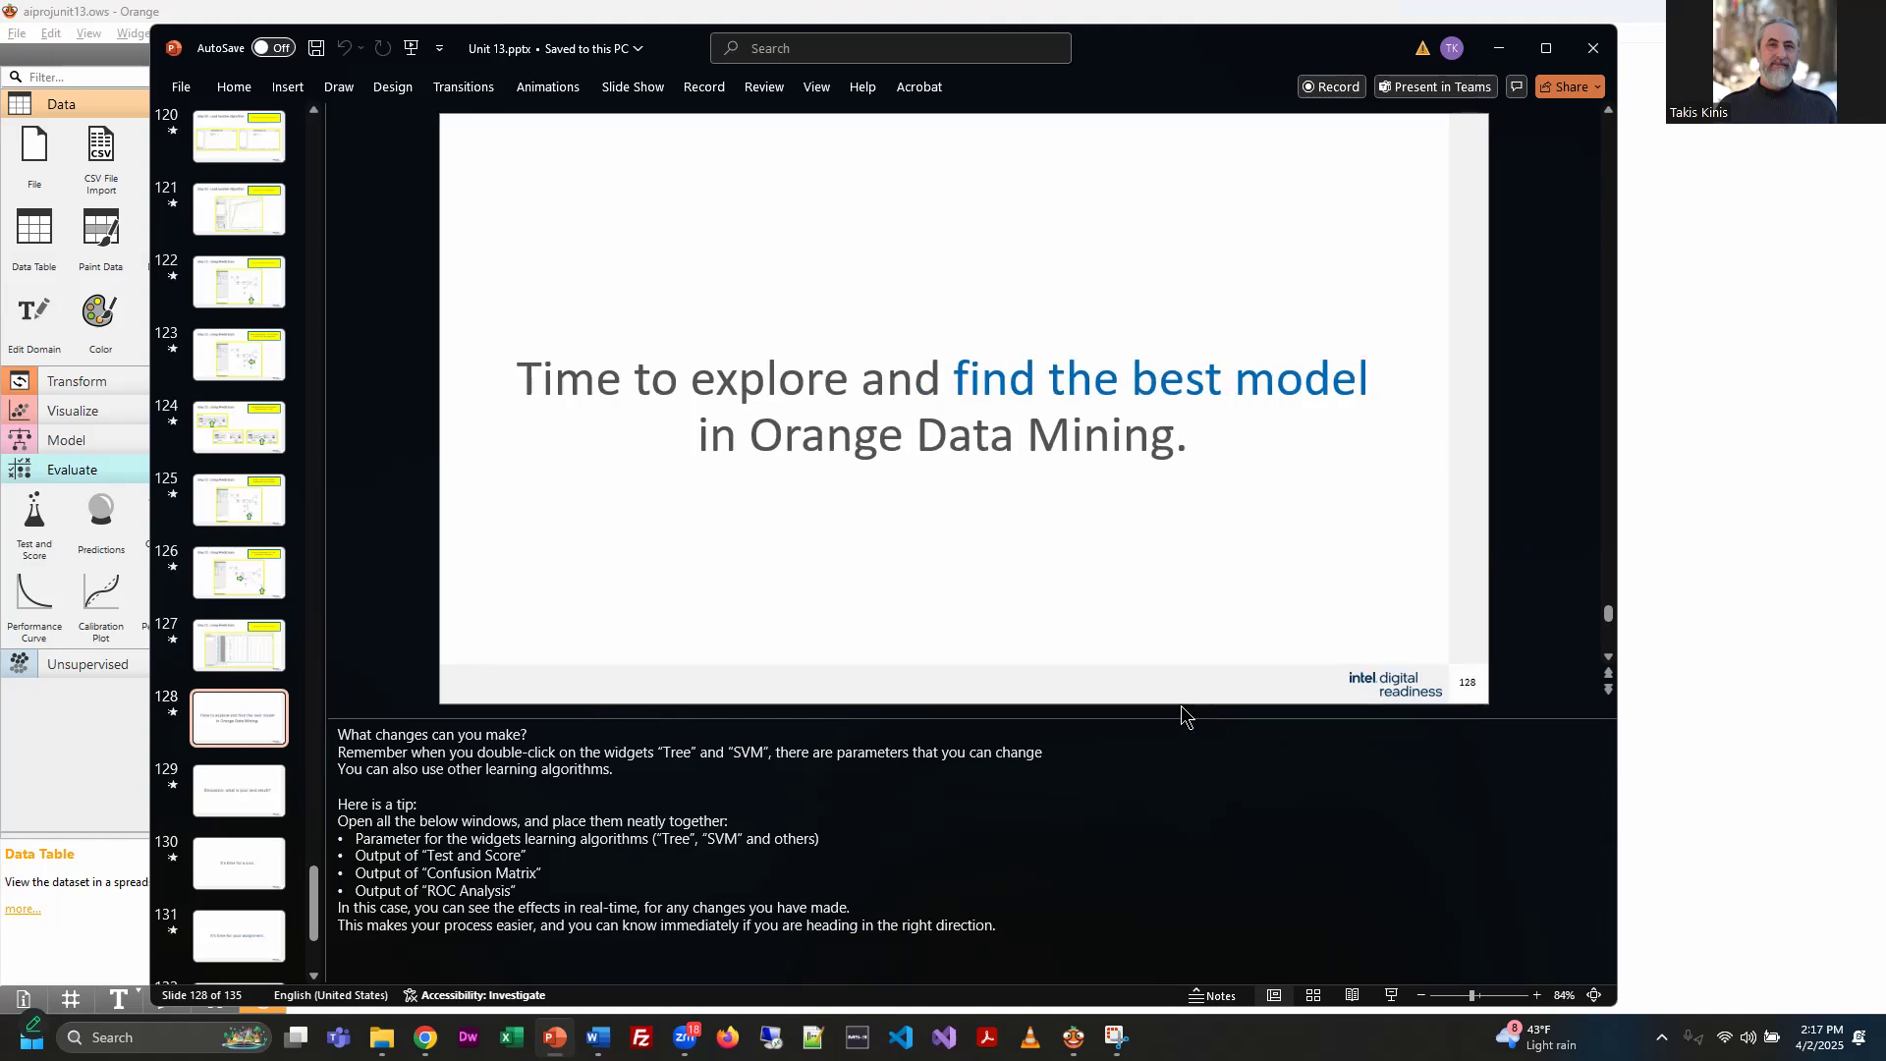